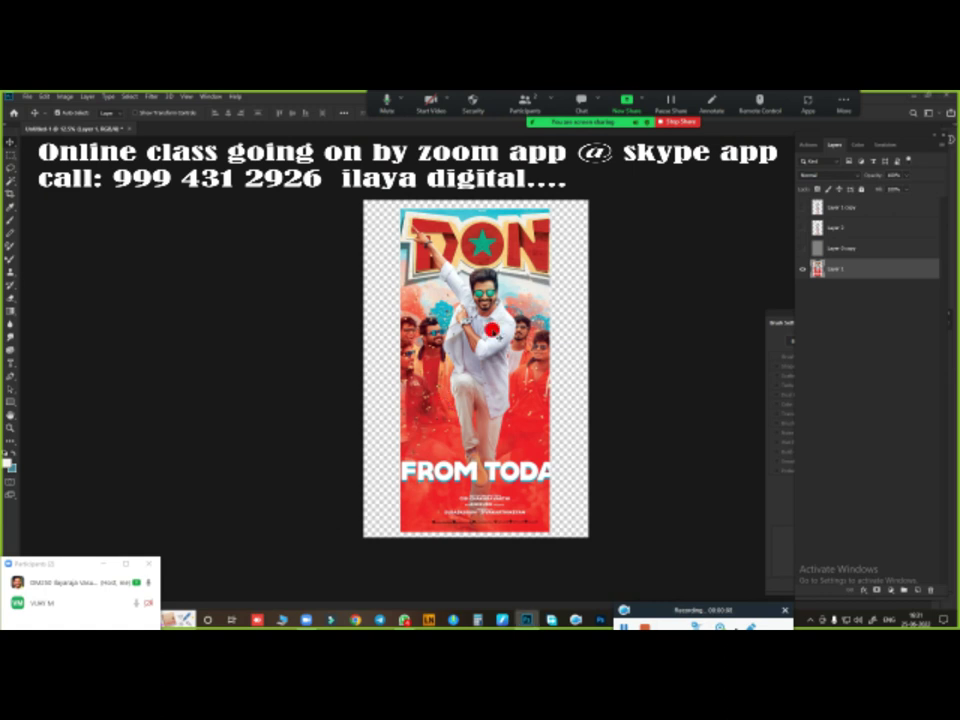
- Zoom in and out around the DON poster to inspect it
scroll(482, 313, "up", 5)
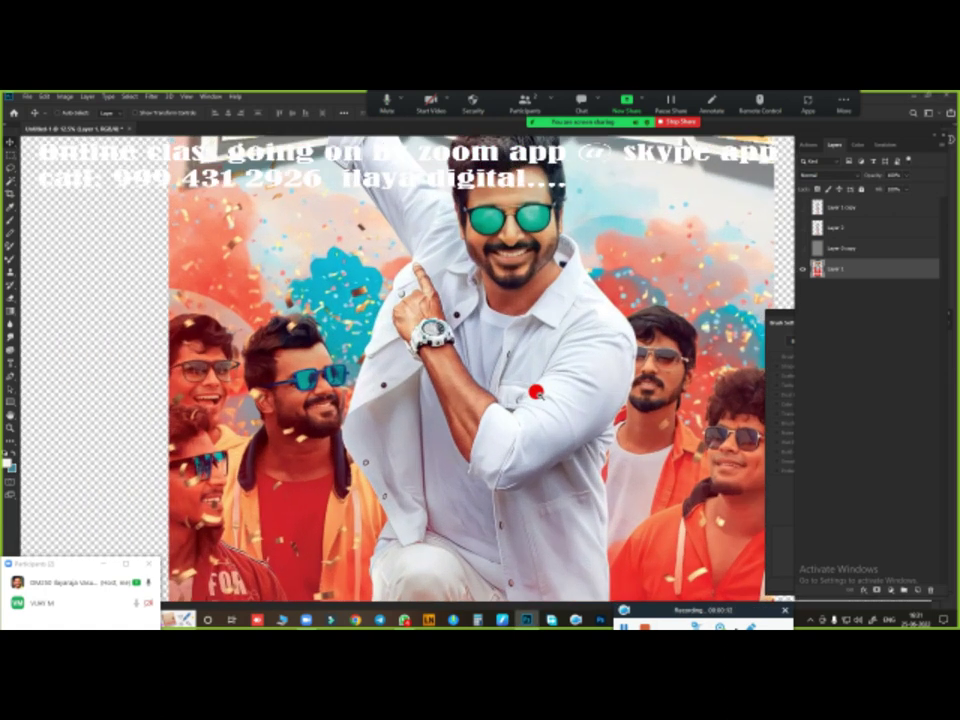
scroll(531, 392, "up", 2)
scroll(521, 336, "up", 1)
scroll(495, 261, "up", 2)
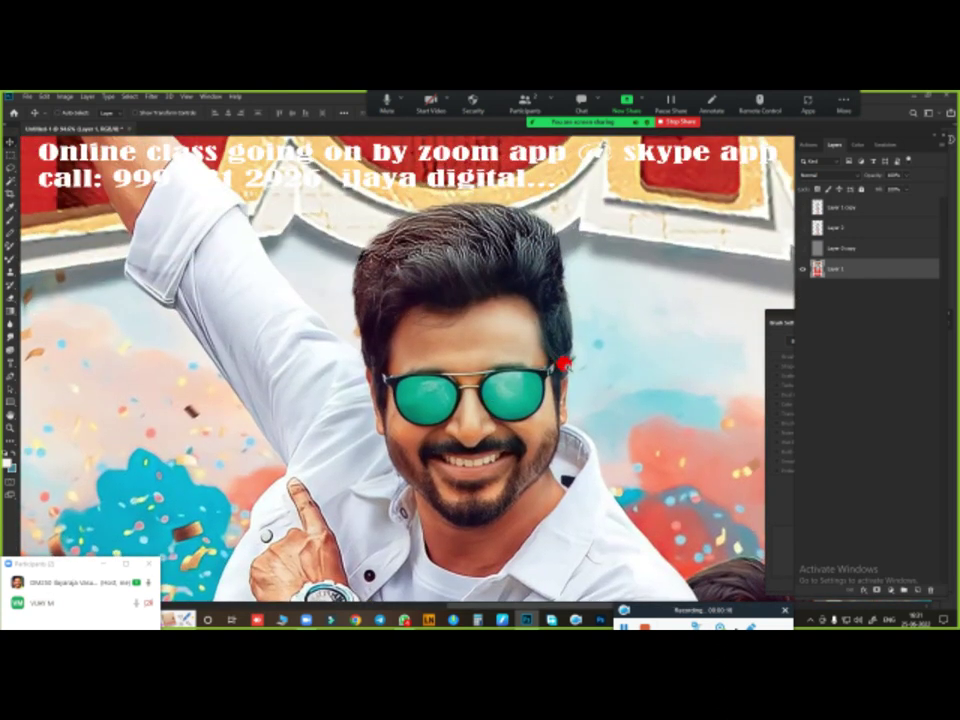
scroll(564, 364, "down", 3)
scroll(578, 349, "down", 1)
scroll(505, 400, "down", 1)
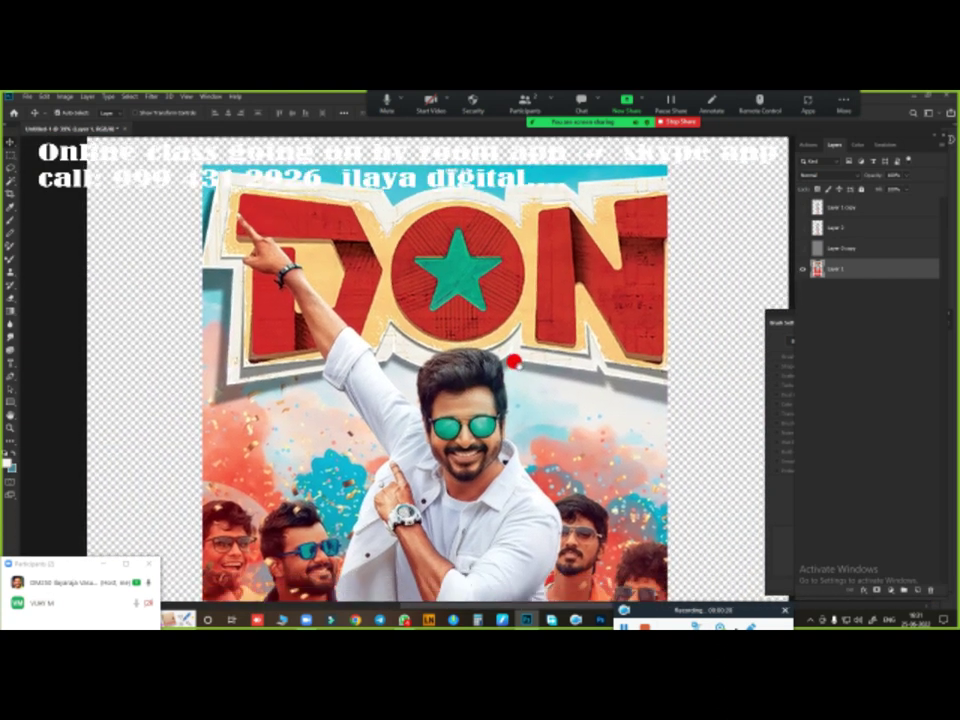
scroll(513, 361, "down", 2)
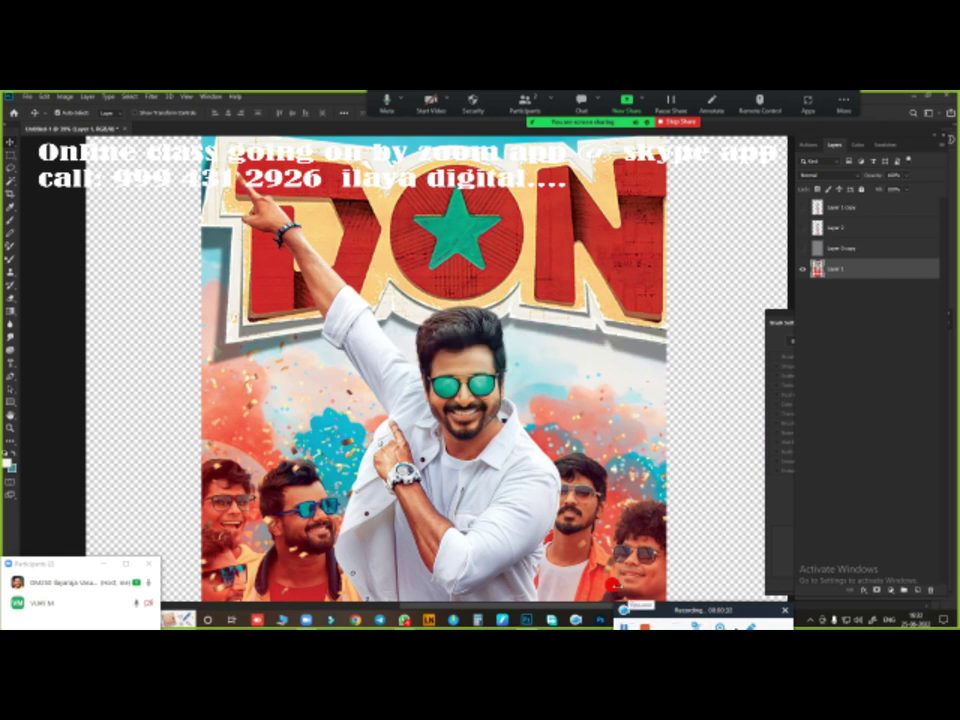
scroll(585, 439, "down", 3)
scroll(585, 439, "down", 1)
scroll(520, 355, "up", 2)
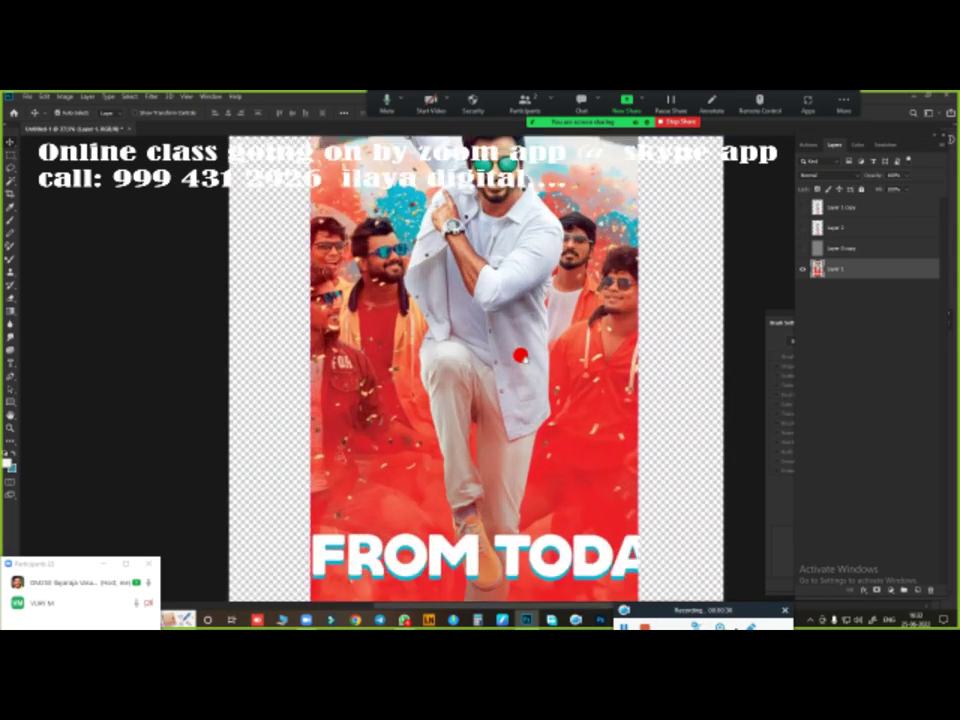
scroll(520, 355, "up", 2)
scroll(500, 370, "up", 2)
scroll(480, 390, "down", 2)
scroll(464, 408, "down", 2)
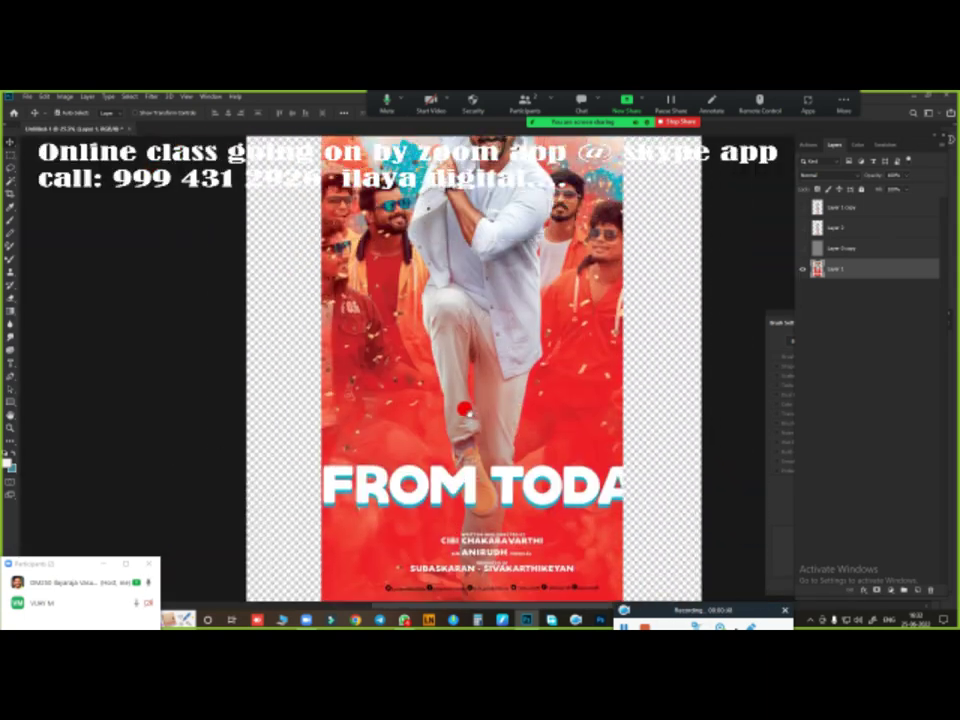
scroll(464, 408, "down", 2)
scroll(470, 408, "down", 1)
- Show the grey background and Layer 2 cut-out, select Layer 1 copy, and check the cut-out against grey
left_click(800, 248)
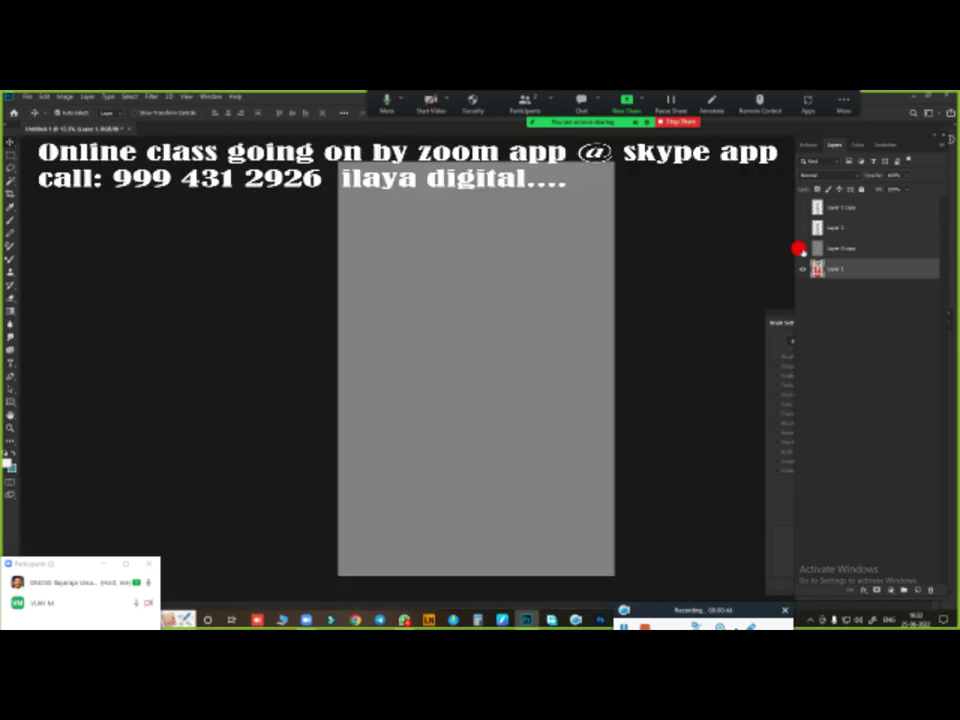
left_click(801, 228)
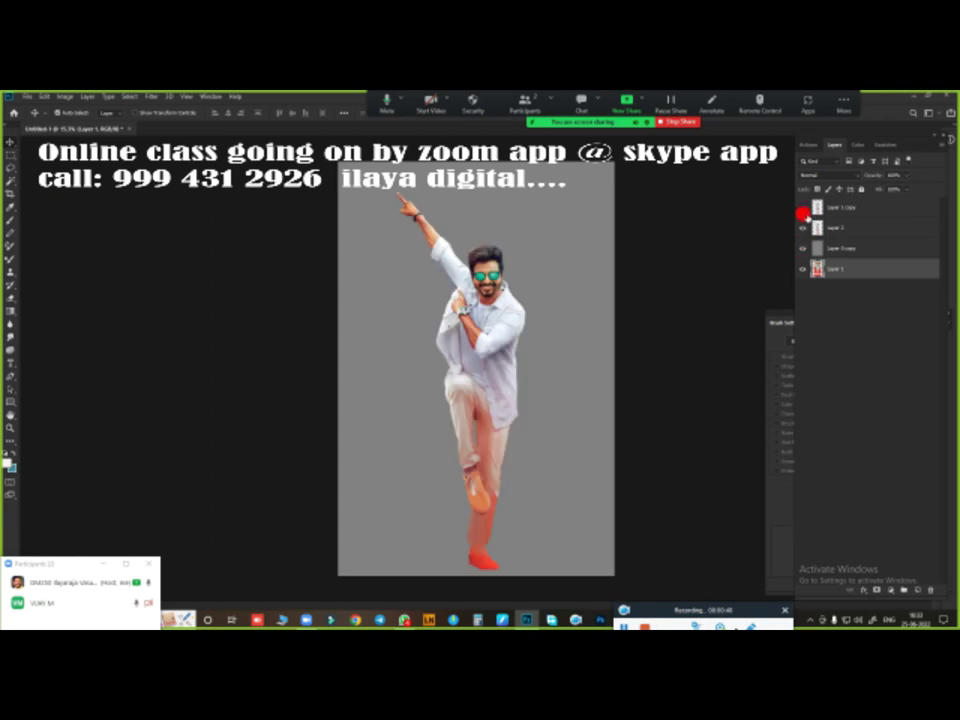
left_click(840, 211)
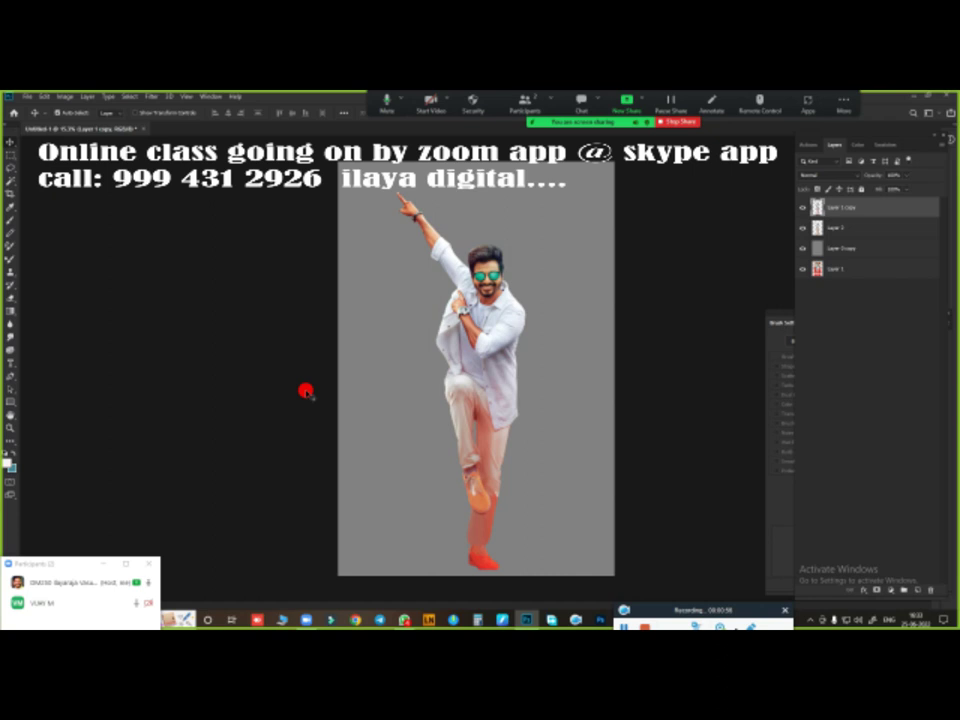
scroll(306, 391, "up", 2)
scroll(553, 328, "up", 2)
scroll(553, 328, "down", 4)
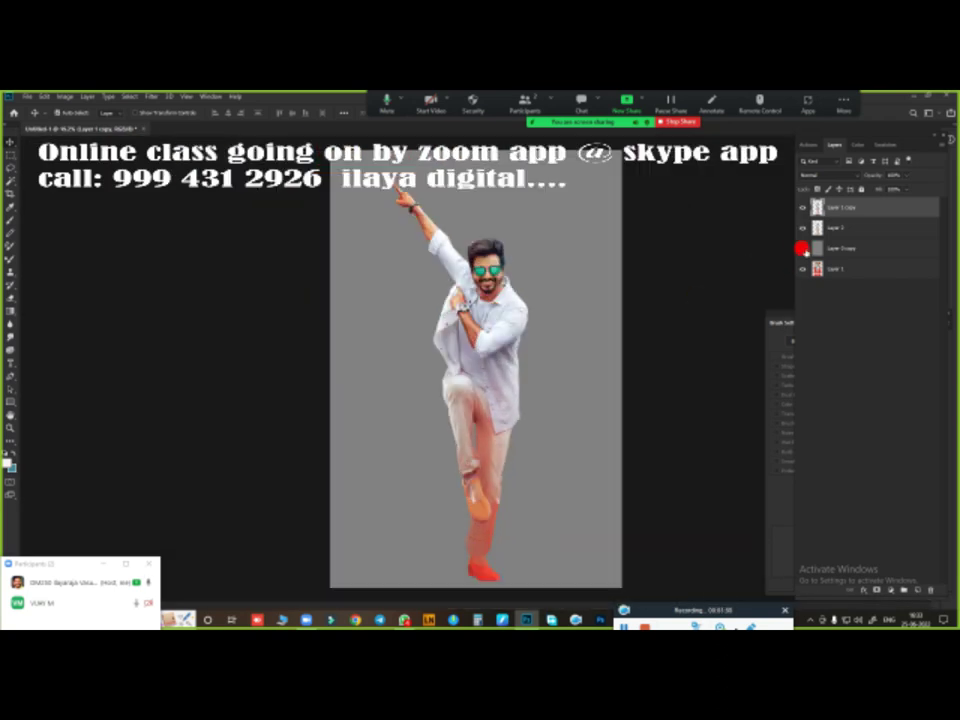
left_click(801, 248)
left_click(801, 248)
- Add a new empty layer at the top of the Layers stack
scroll(454, 304, "up", 3)
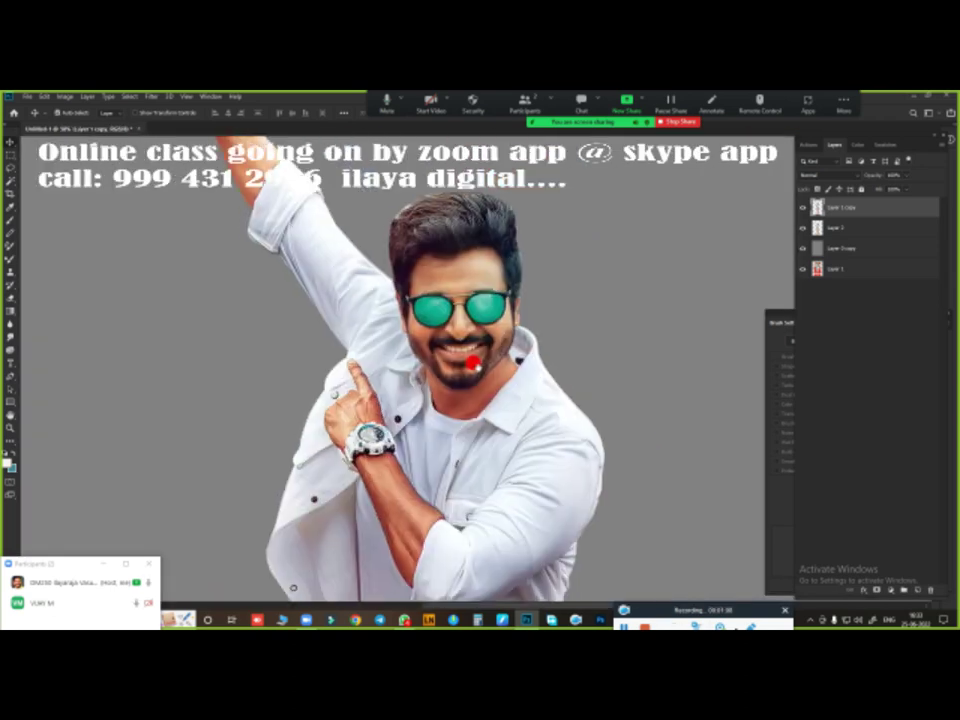
scroll(480, 380, "up", 2)
scroll(474, 392, "down", 4)
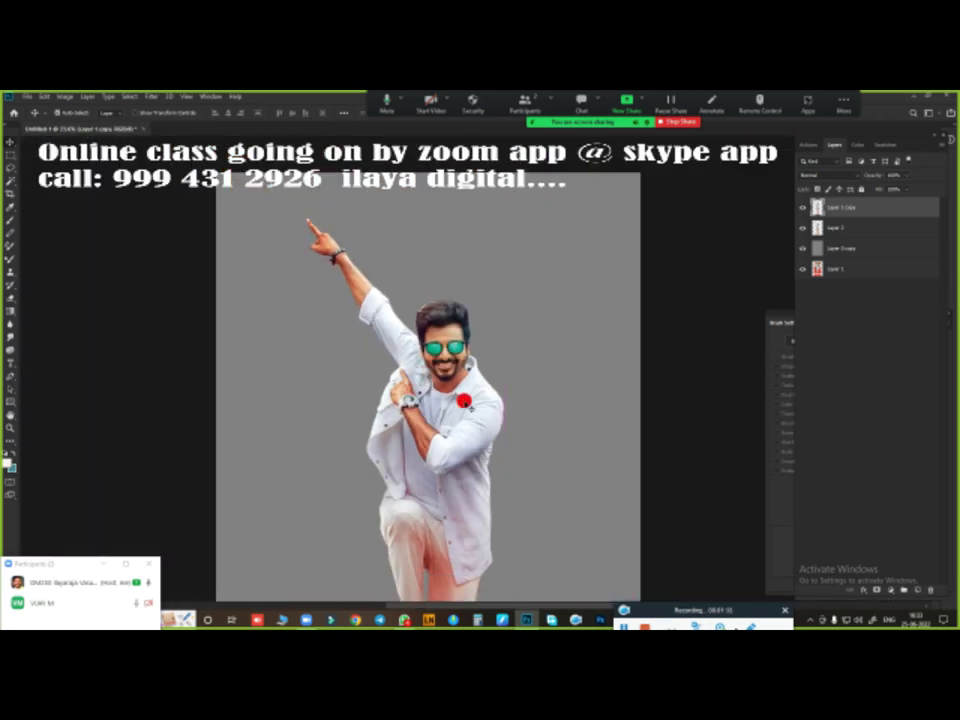
scroll(450, 330, "up", 3)
scroll(470, 260, "up", 1)
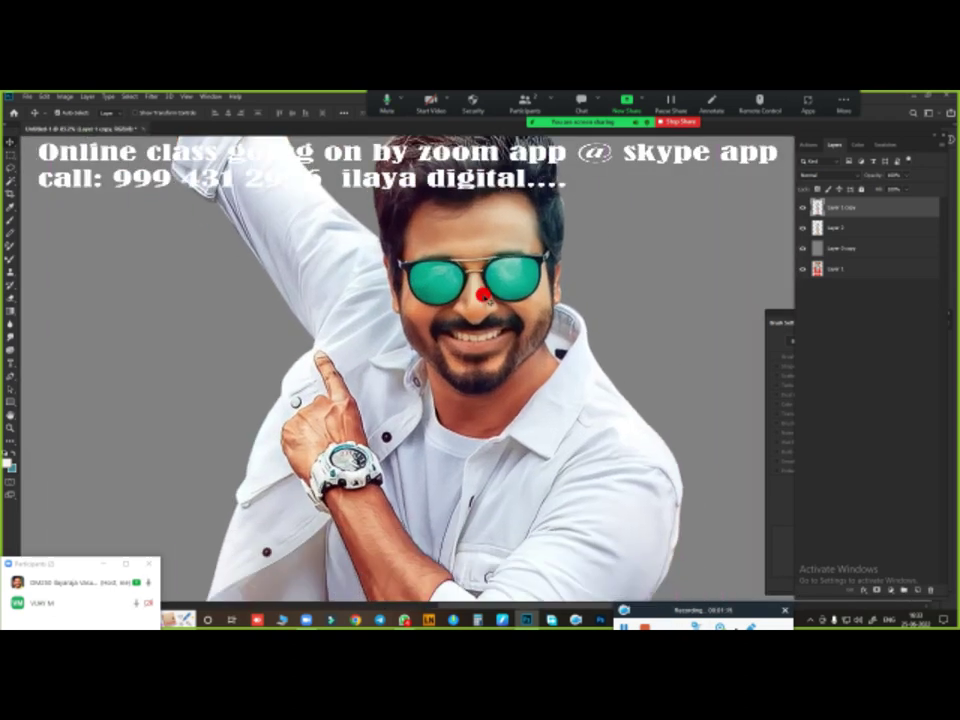
scroll(491, 305, "down", 1)
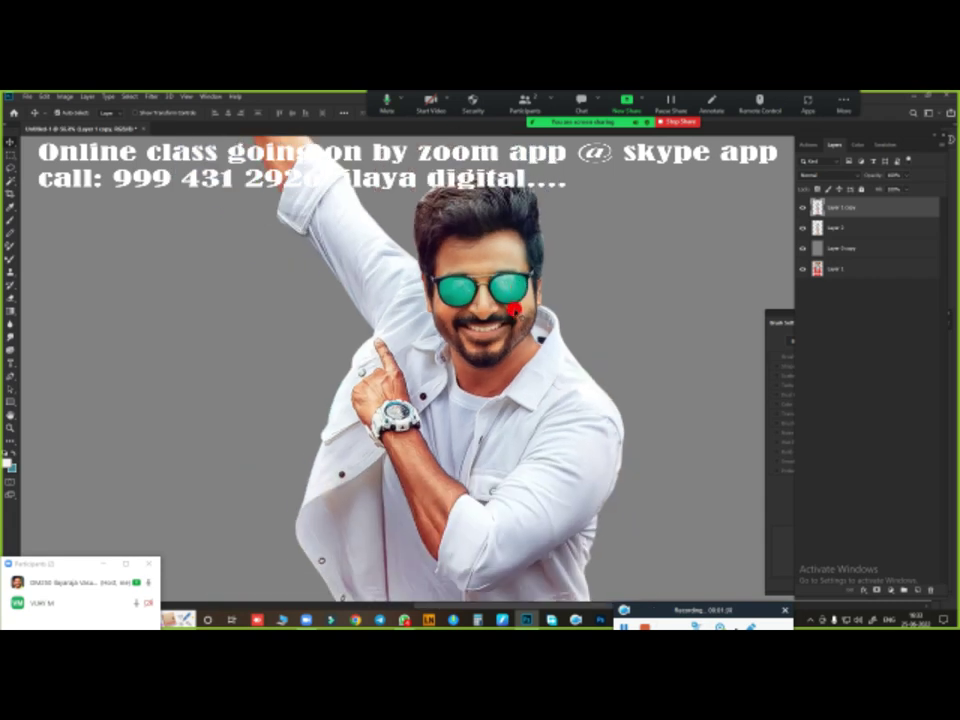
left_click(917, 590)
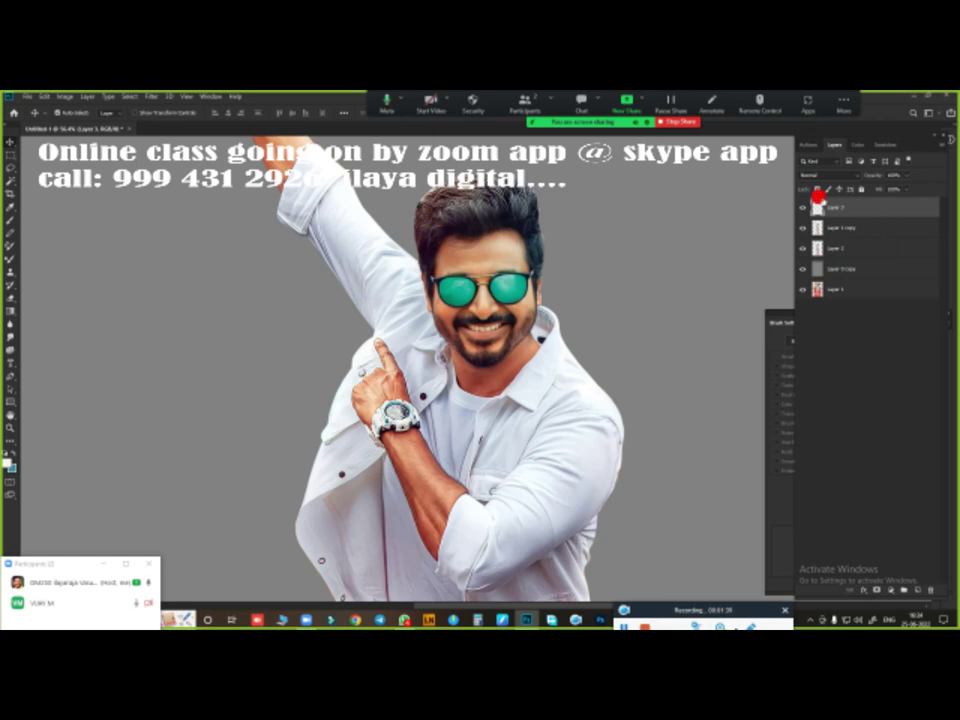
- Give the Smudge tool the first brush preset from the canvas preset list
key("r")
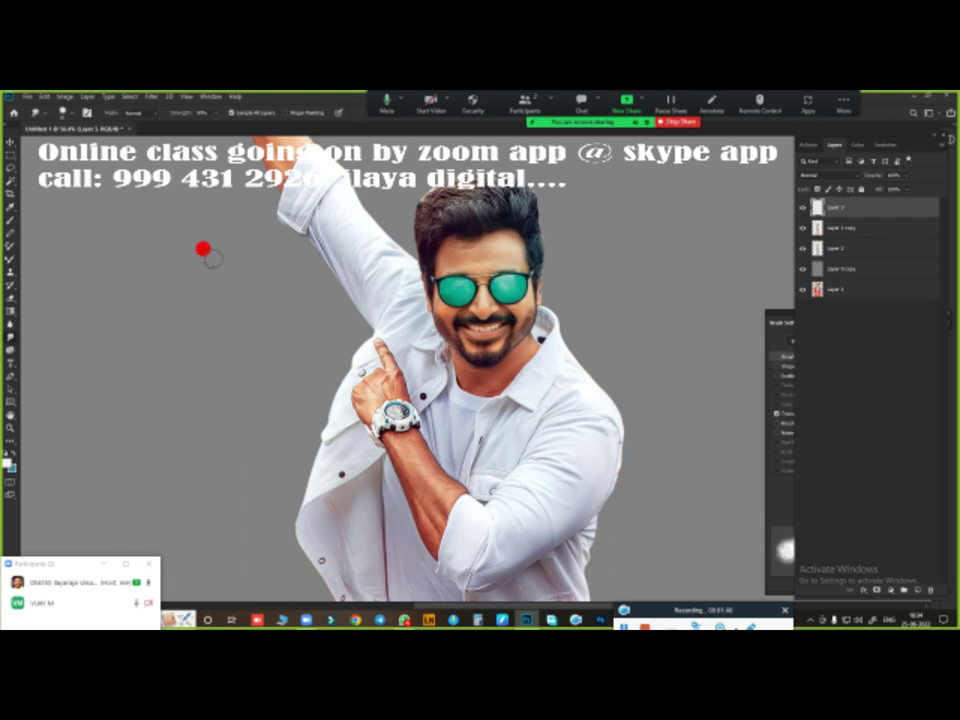
right_click(369, 259)
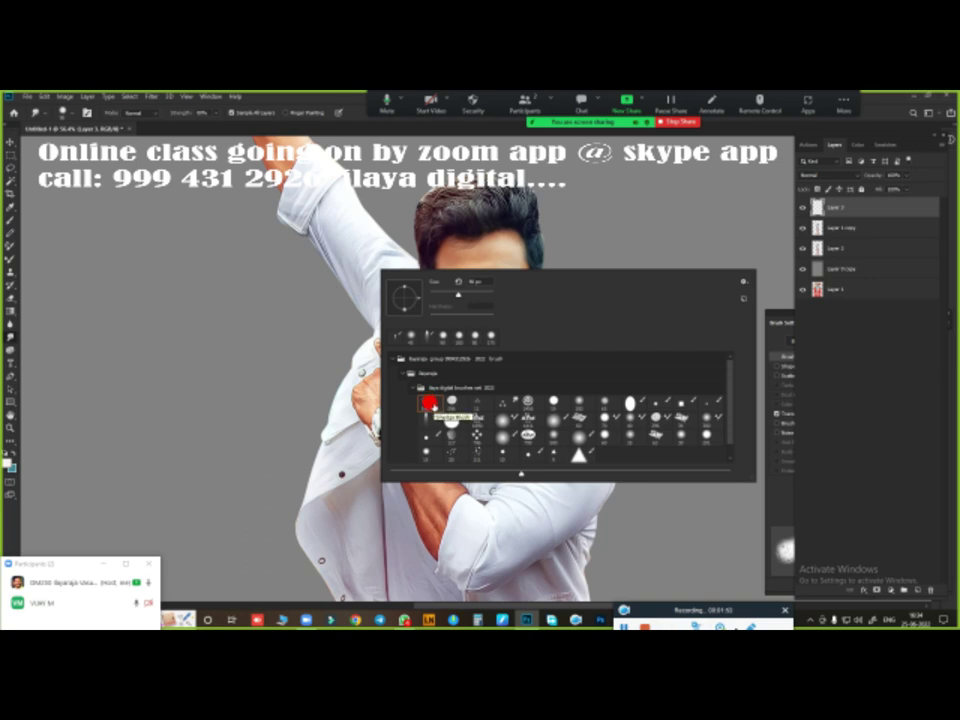
left_click(499, 421)
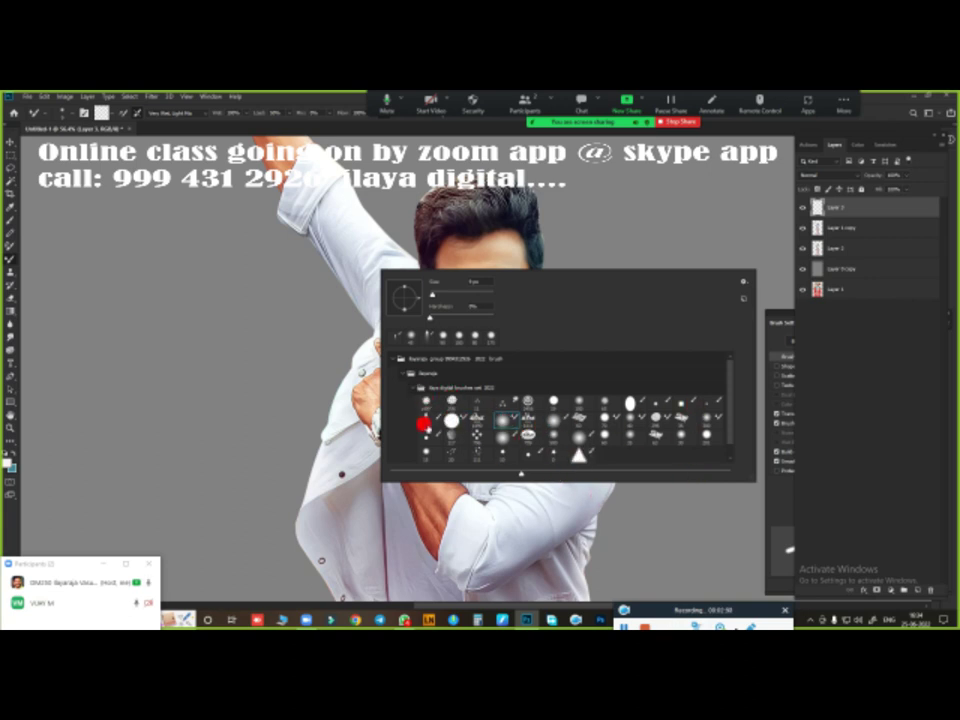
left_click(423, 402)
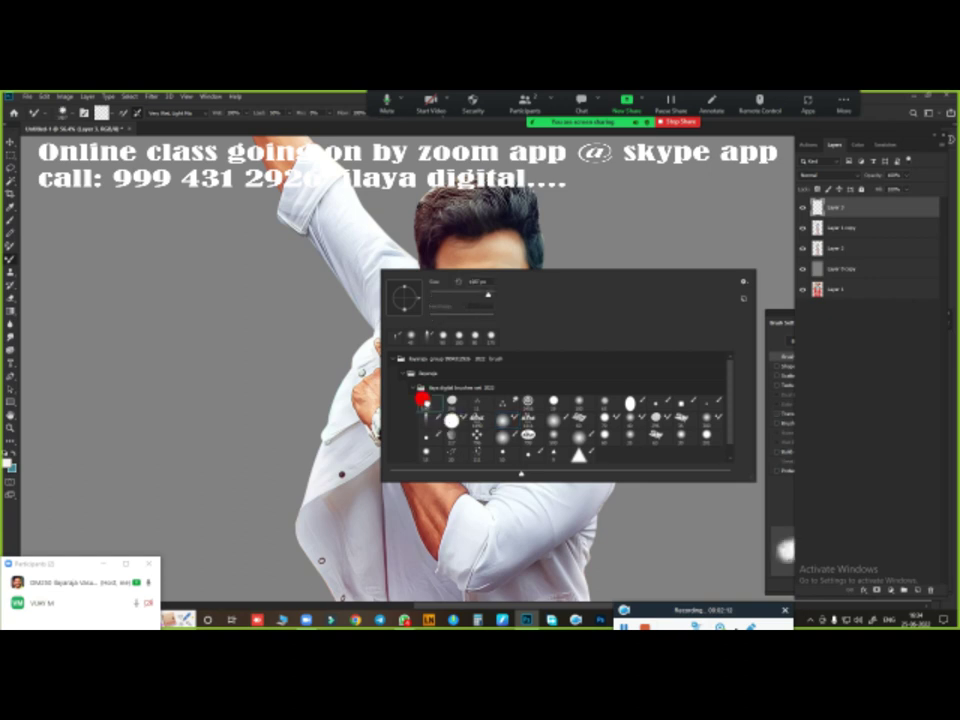
left_click(375, 130)
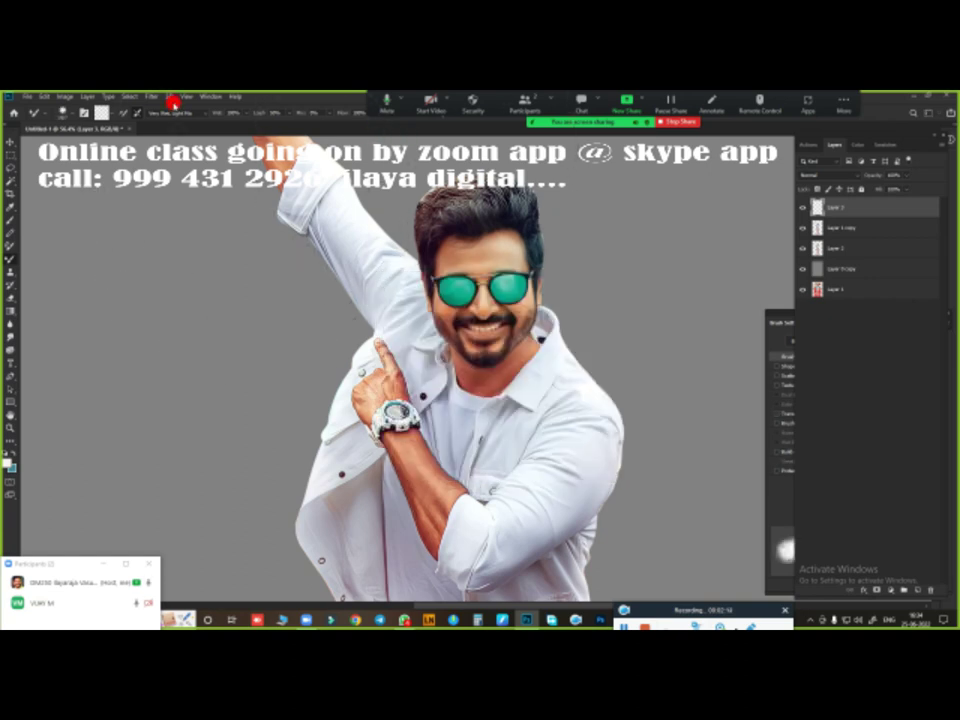
- Compare brush presets on the Brush tool, then return to the Smudge tool
left_click(13, 333)
right_click(427, 403)
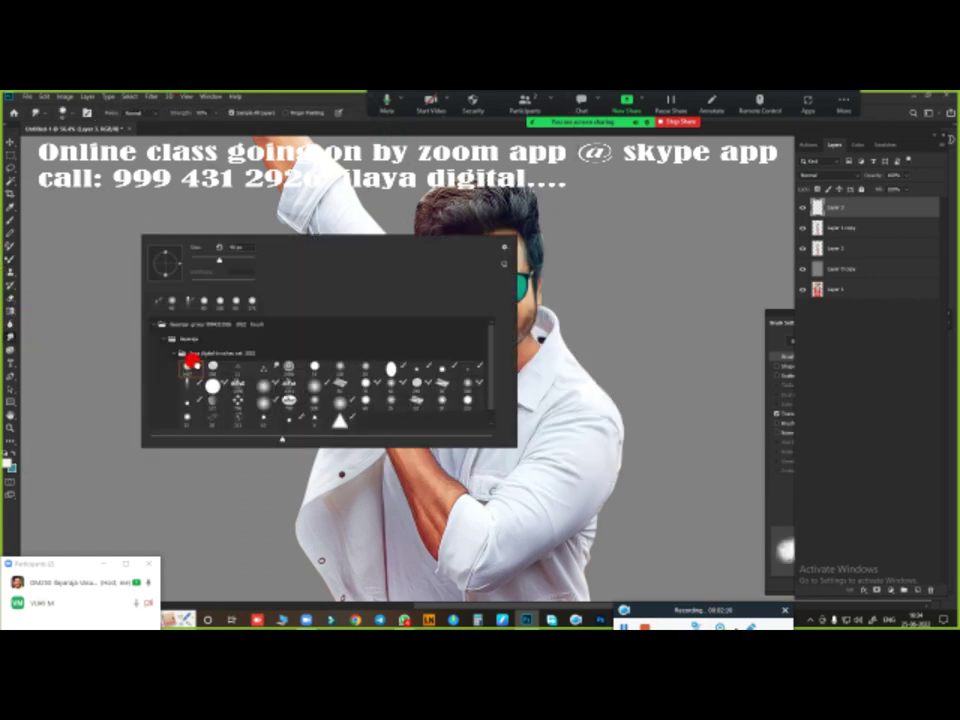
left_click(11, 232)
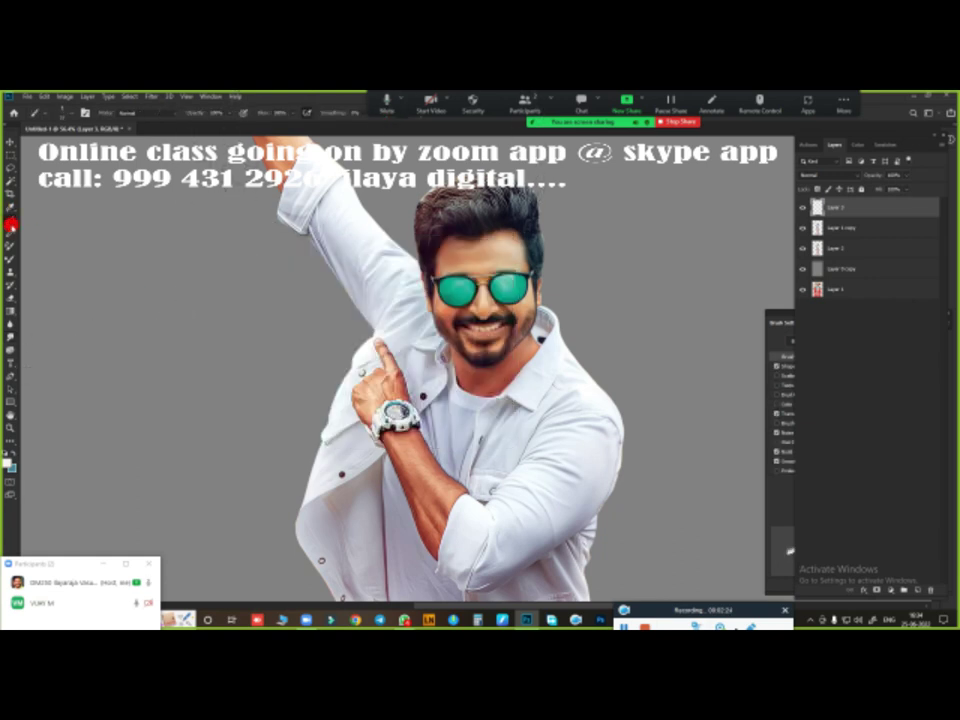
right_click(412, 372)
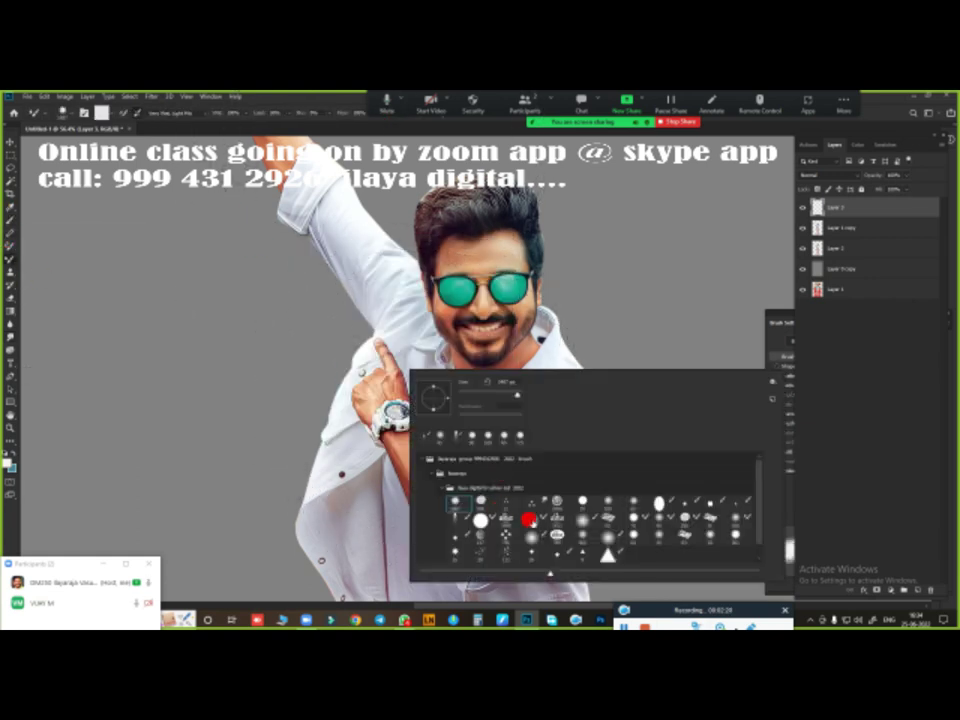
left_click(5, 228)
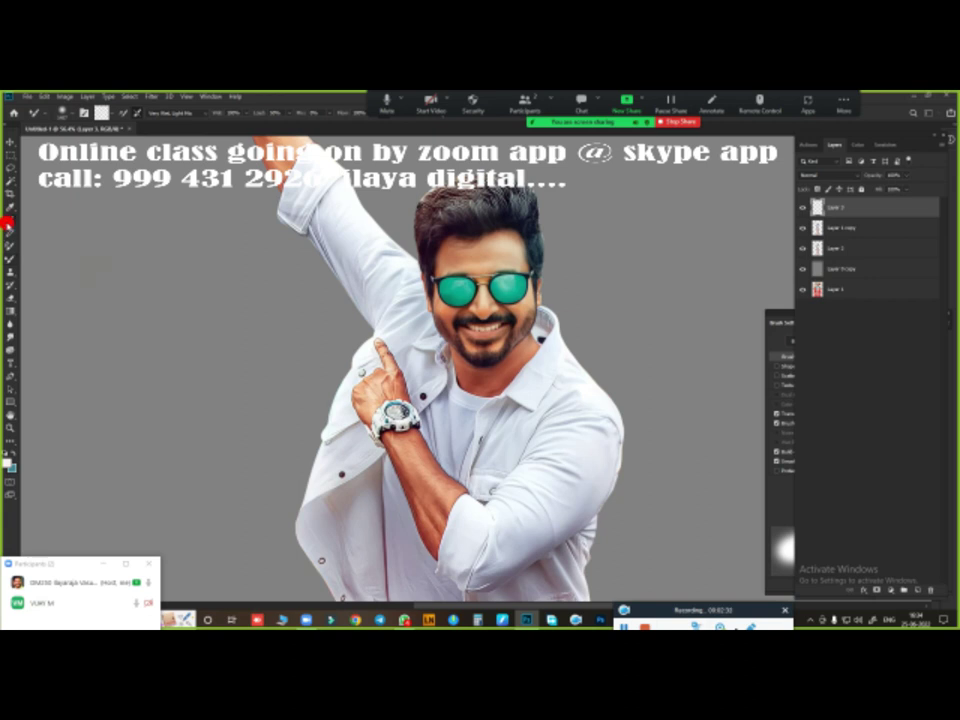
left_click(7, 224)
key("r")
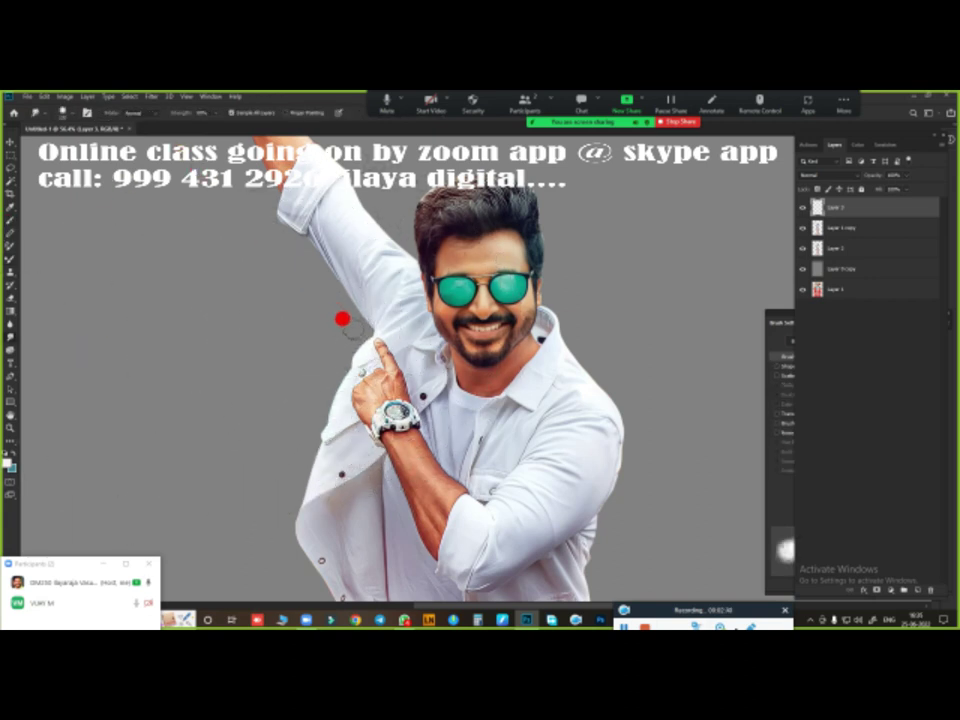
- Give Layer 1 copy contrast about 36 and brightness about 15, then select Layer 3
key("ctrl+z")
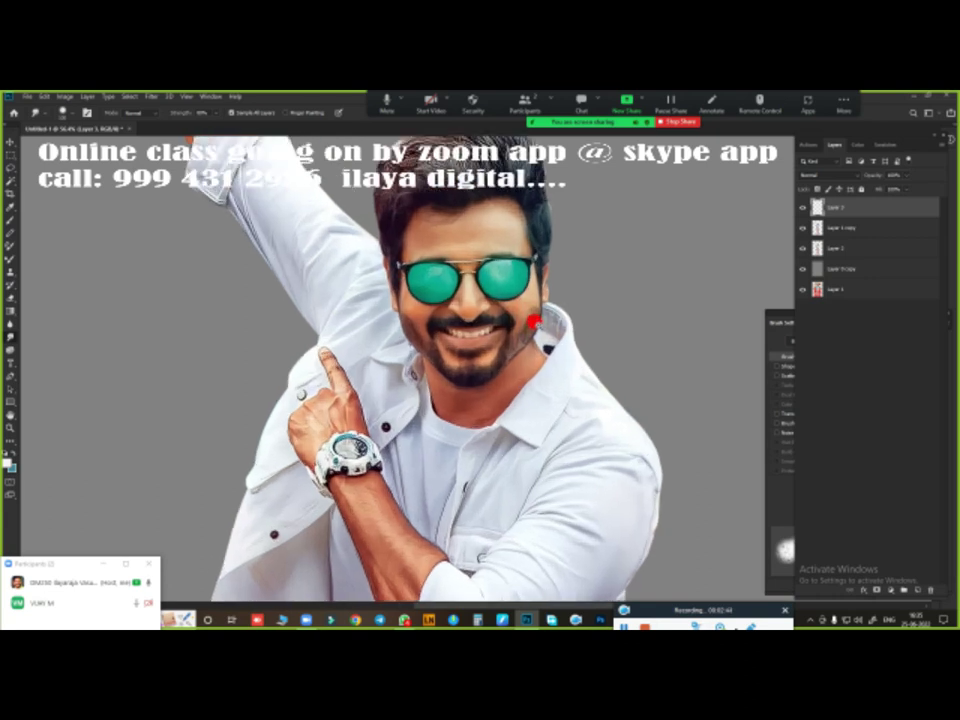
left_click(857, 226)
key("alt+i")
key("a")
key("c")
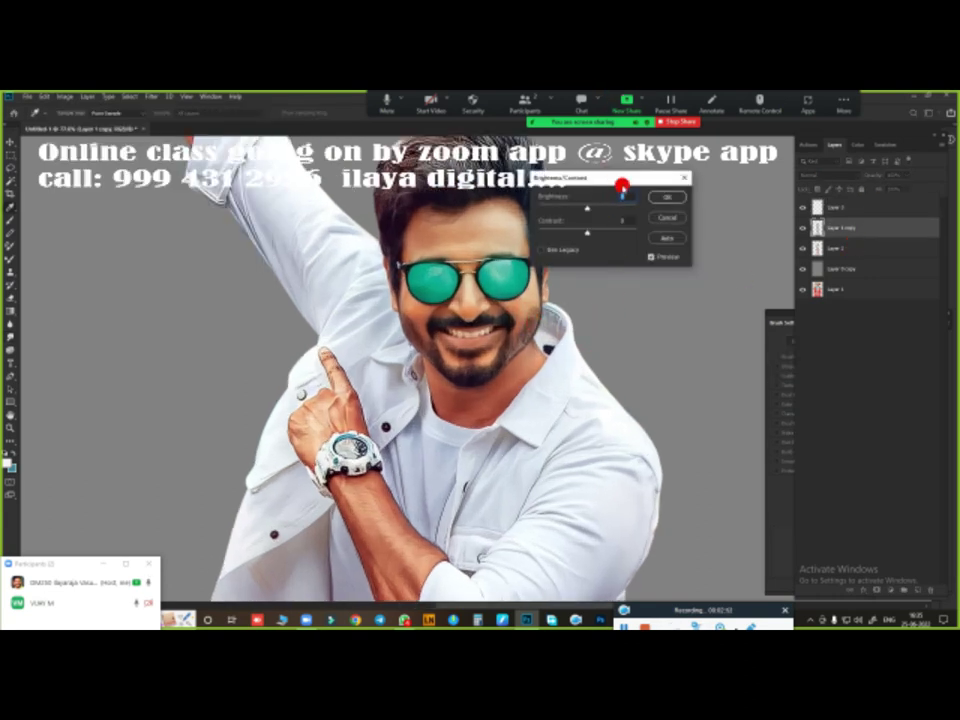
left_click_drag(621, 186, 661, 190)
scroll(517, 340, "up", 2)
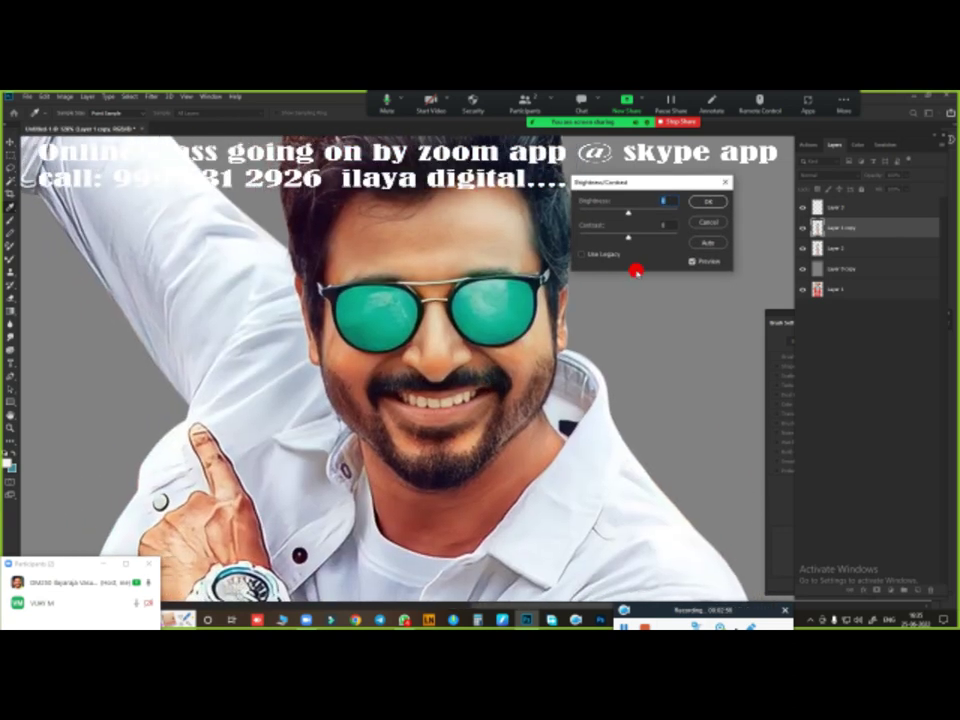
mouse_move(629, 238)
left_mouse_down()
mouse_move(640, 240)
mouse_move(628, 212)
left_mouse_up()
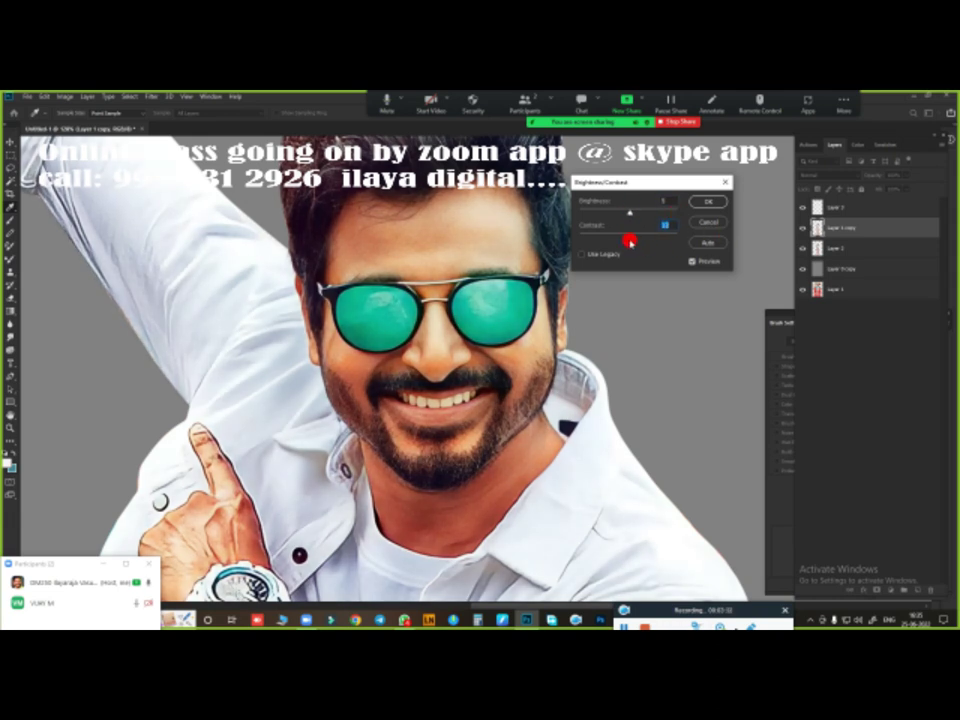
left_click_drag(632, 213, 637, 213)
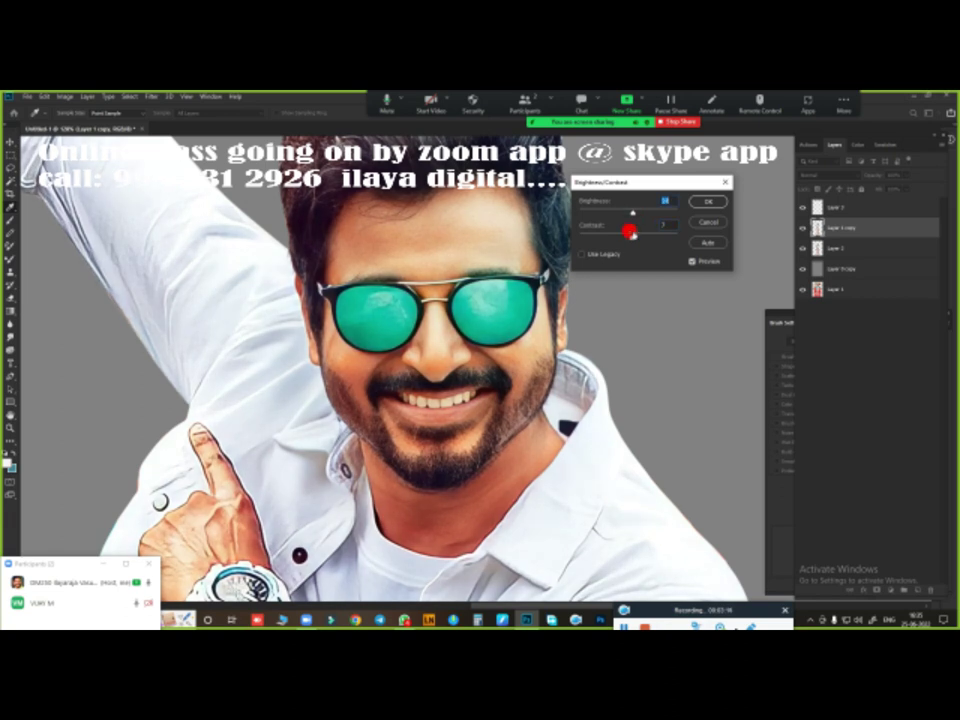
left_click(709, 200)
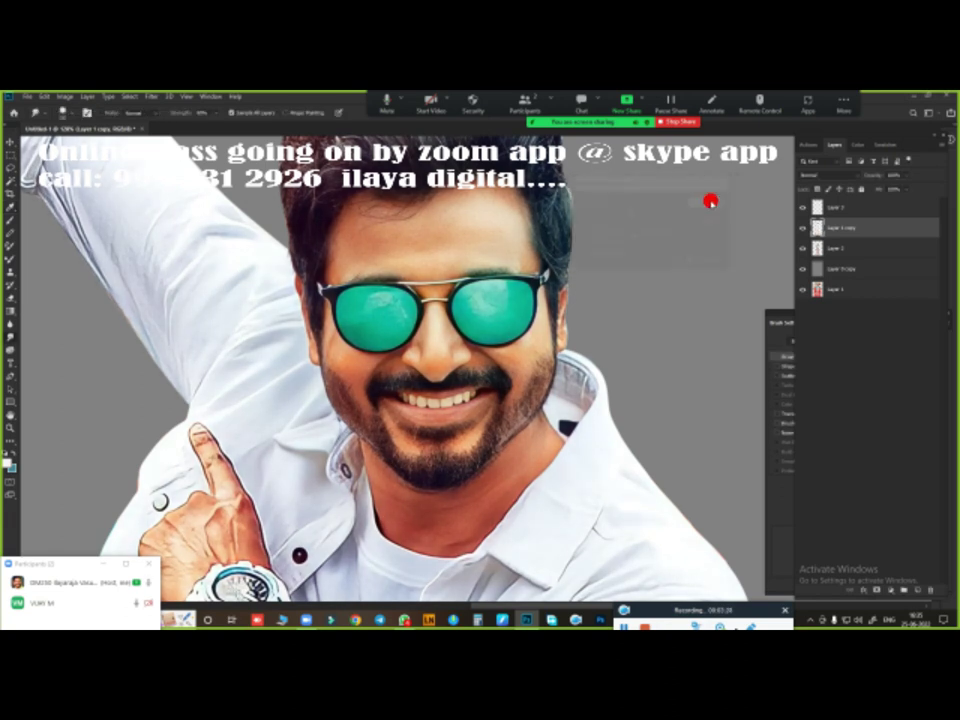
left_click(810, 209)
- Enable Transfer in the Smudge brush settings so strength follows pen pressure
key("r")
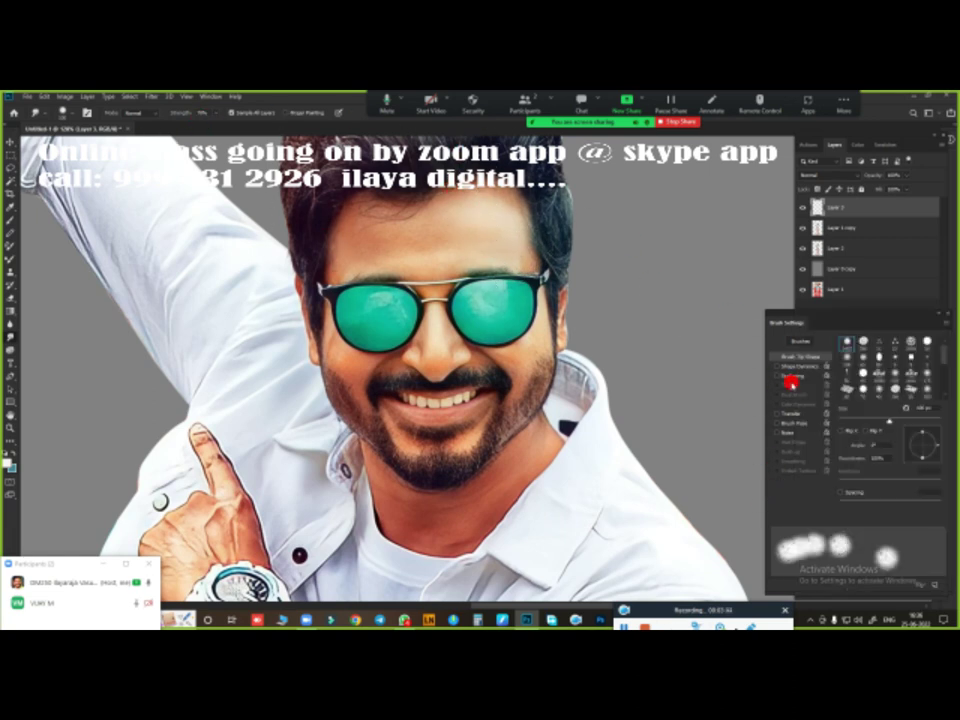
left_click(789, 412)
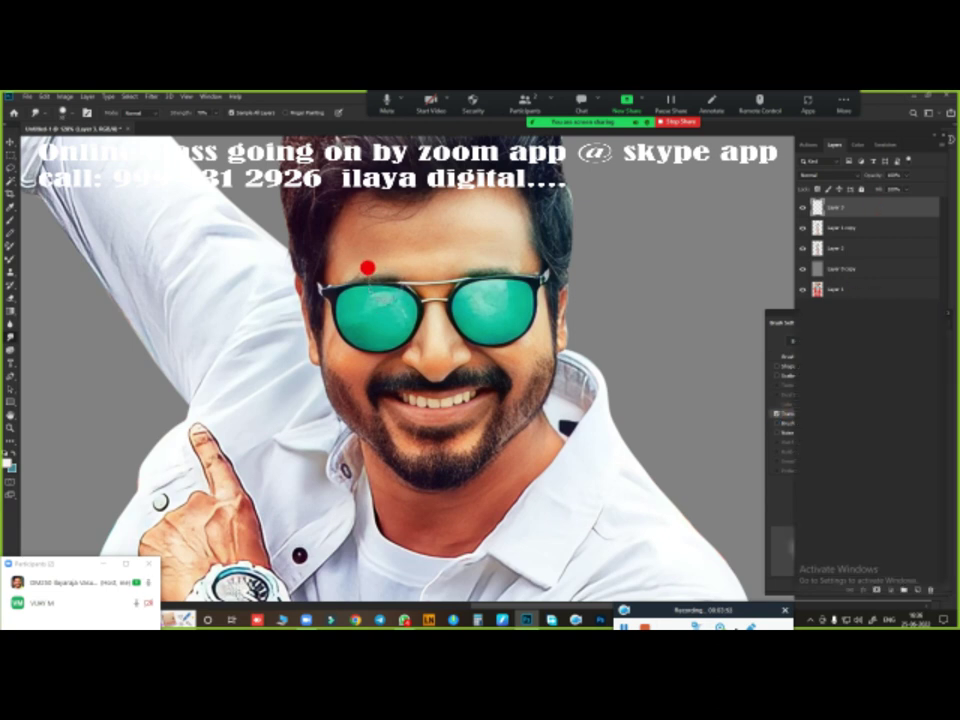
scroll(413, 256, "up", 4)
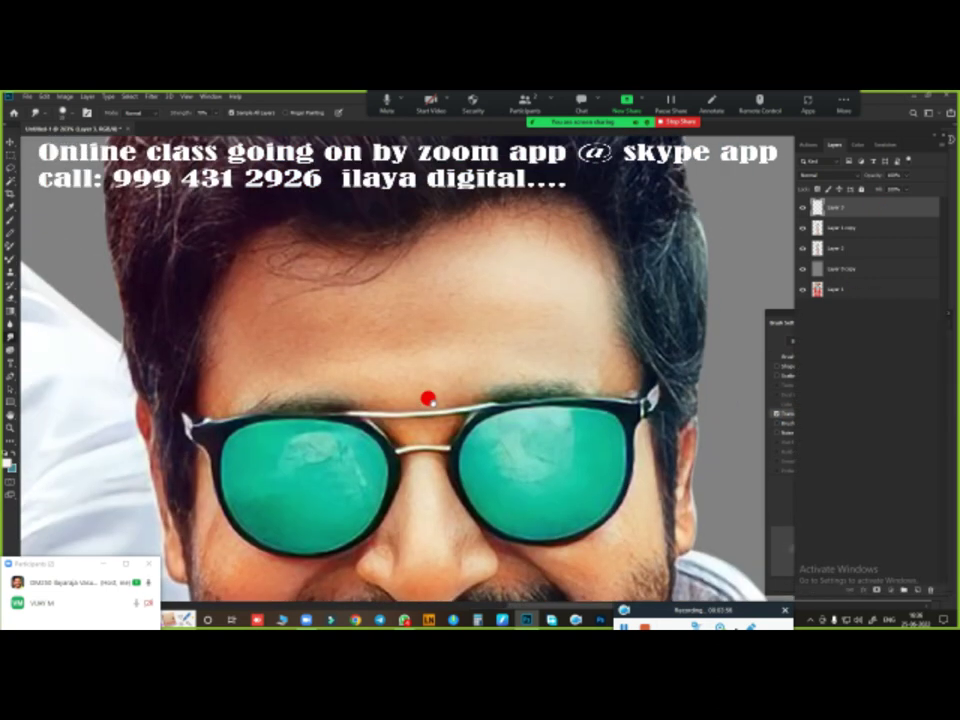
scroll(426, 318, "down", 3)
scroll(437, 311, "up", 2)
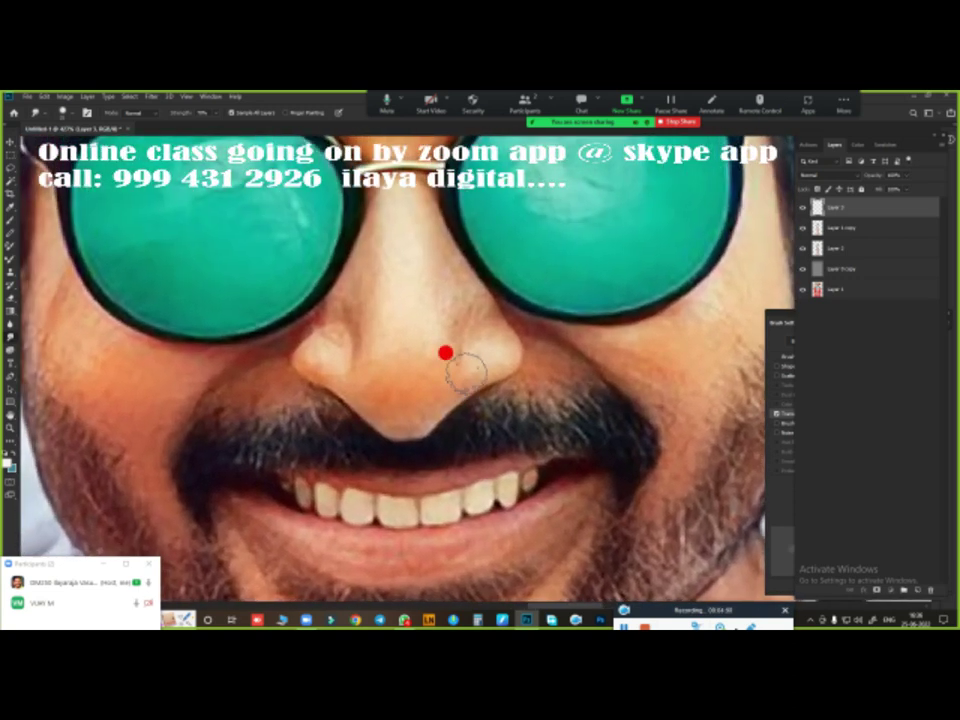
- Check the Image Size settings without changing them, then zoom around the nose
key("ctrl+alt+i")
left_click(554, 375)
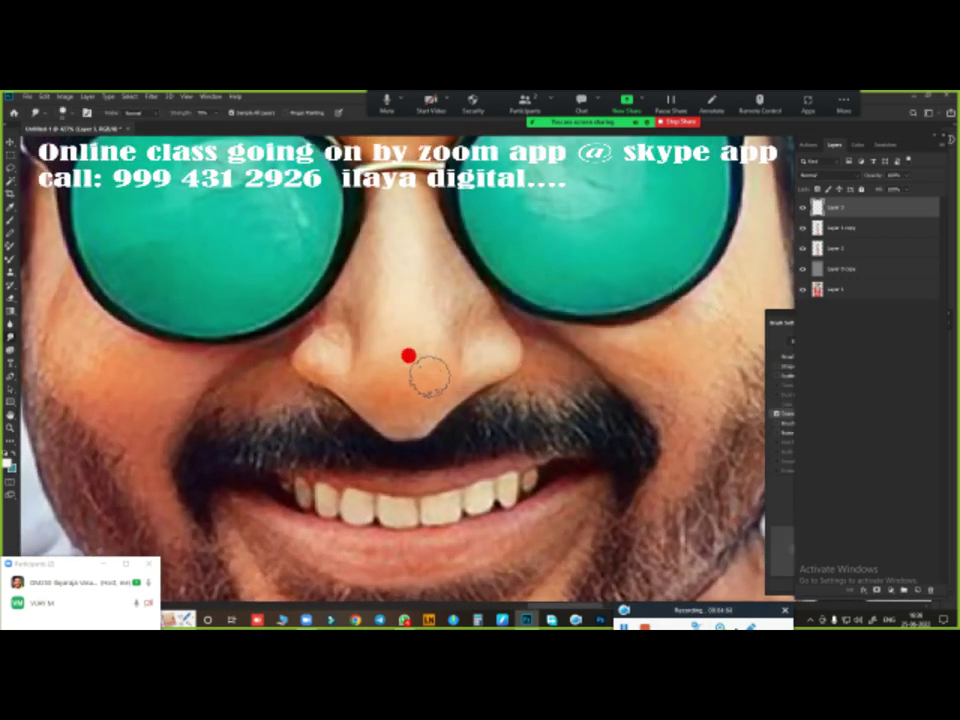
scroll(443, 379, "down", 3)
scroll(445, 360, "up", 1)
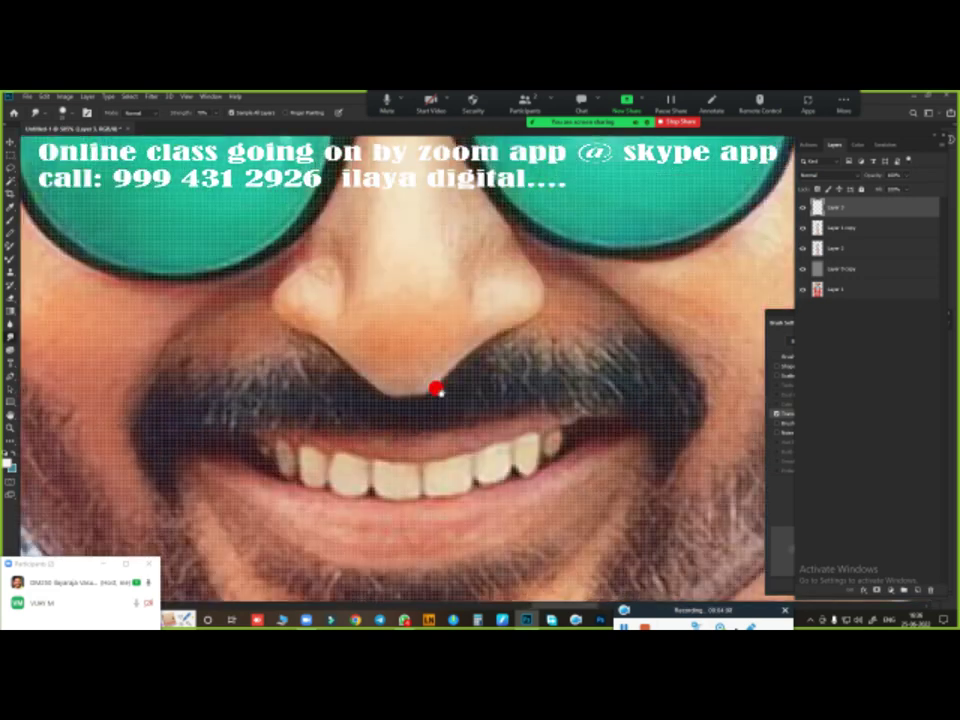
scroll(454, 364, "down", 2)
scroll(437, 366, "down", 2)
scroll(463, 372, "up", 5)
scroll(463, 372, "down", 1)
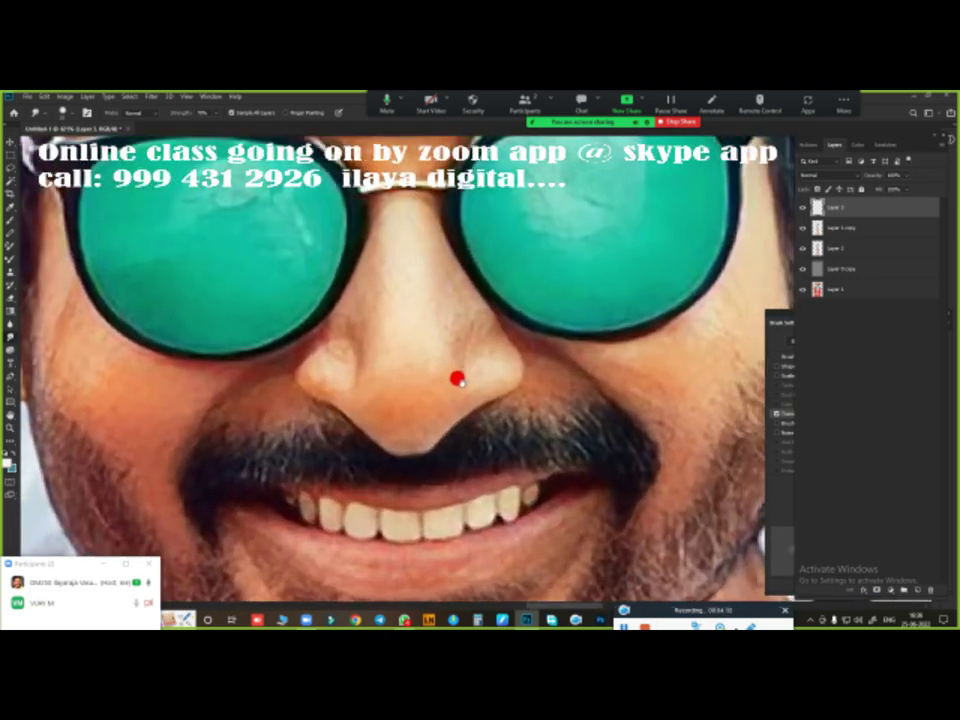
scroll(456, 379, "down", 2)
scroll(424, 390, "down", 1)
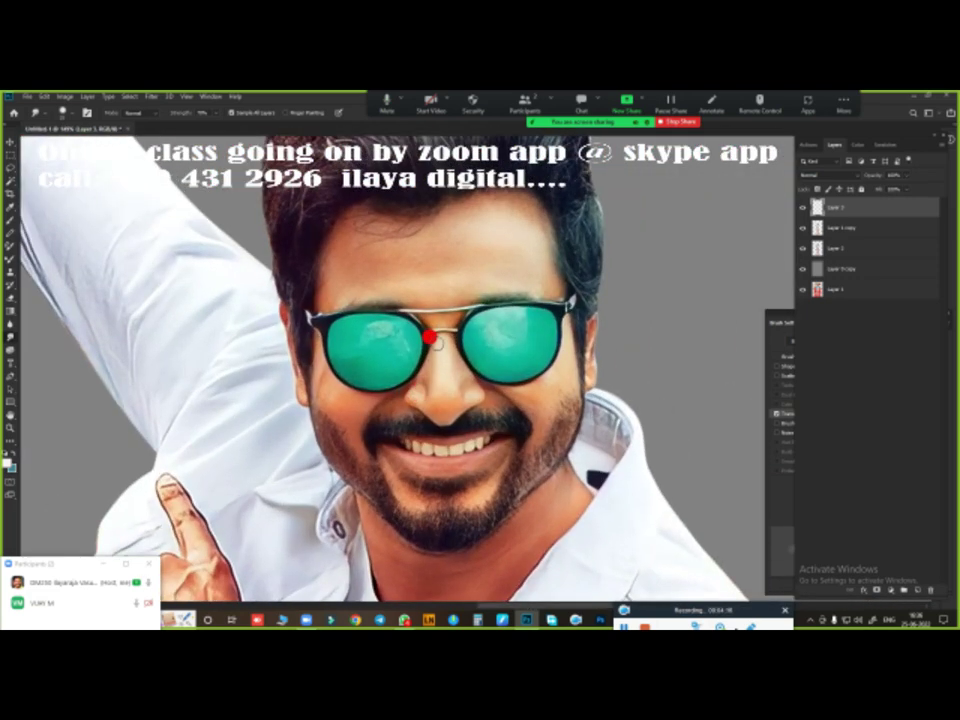
scroll(484, 336, "up", 2)
scroll(469, 300, "up", 1)
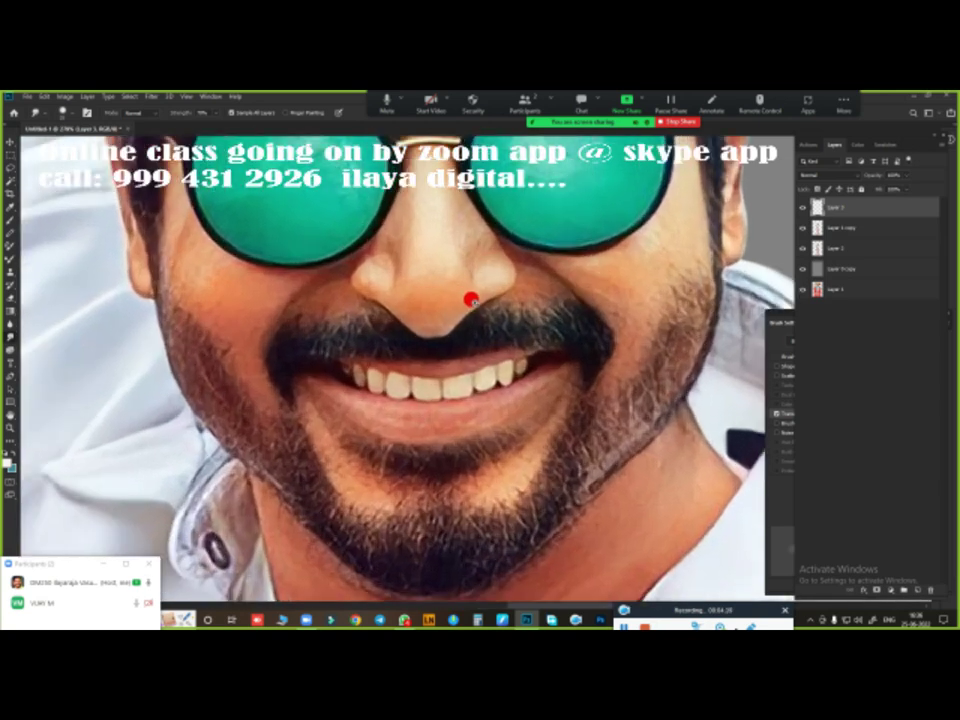
scroll(476, 299, "up", 1)
scroll(476, 299, "up", 1)
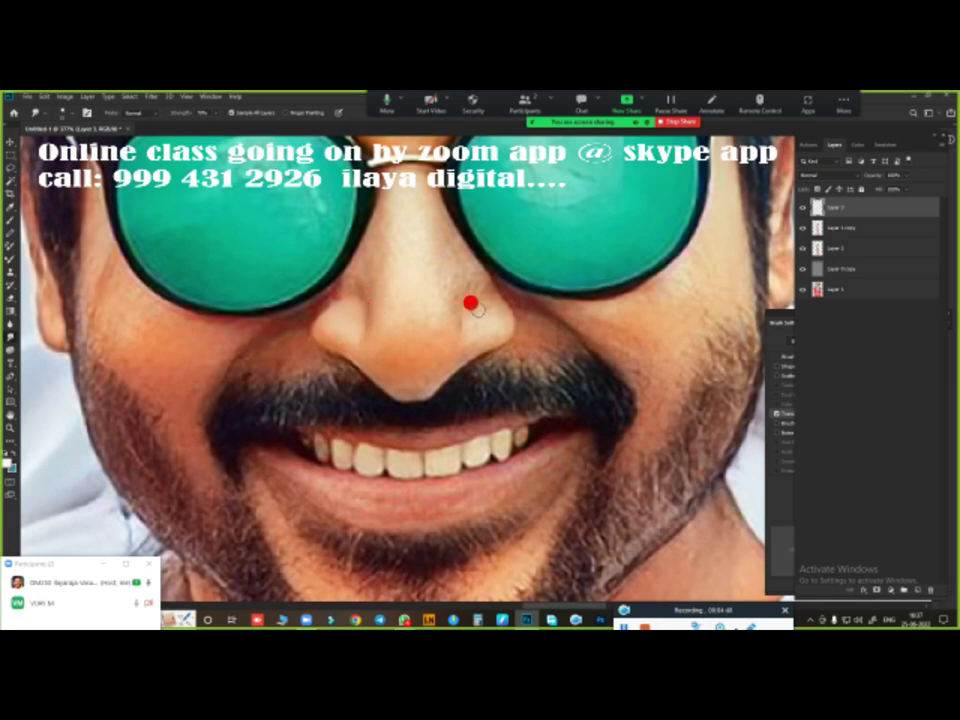
- Resample the image to a new width (typed 1) in Image Size and apply it
key("ctrl+alt+i")
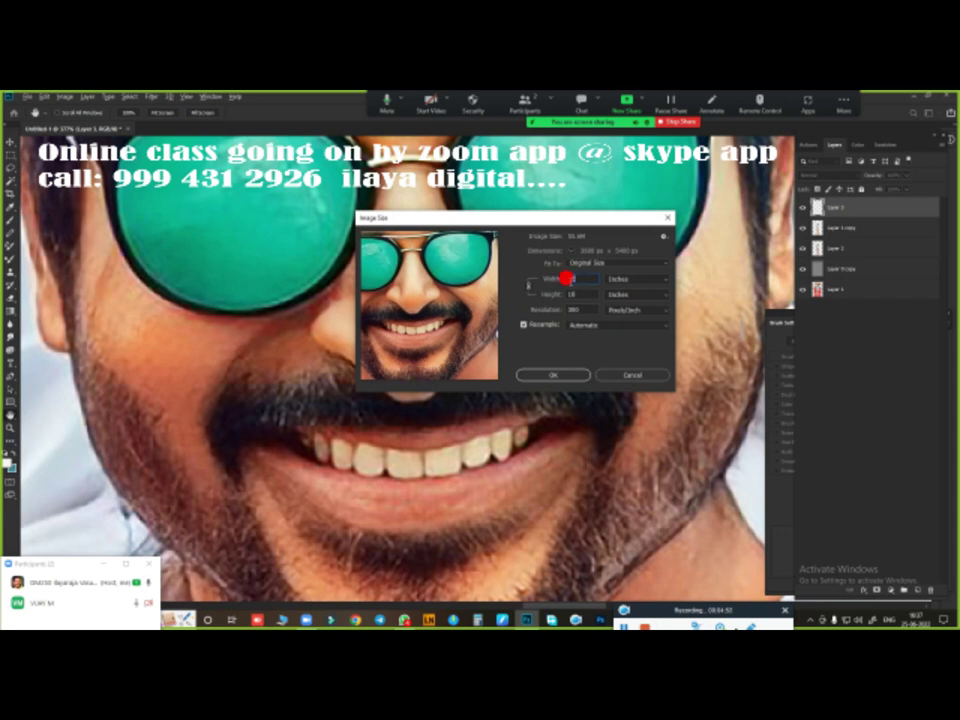
type("1")
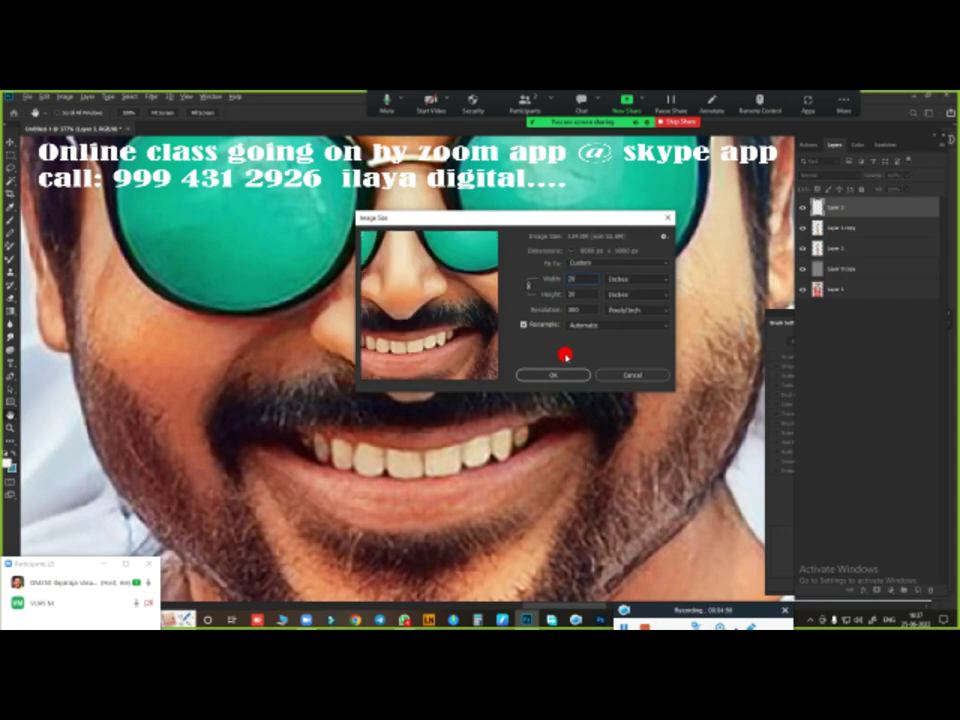
left_click(557, 376)
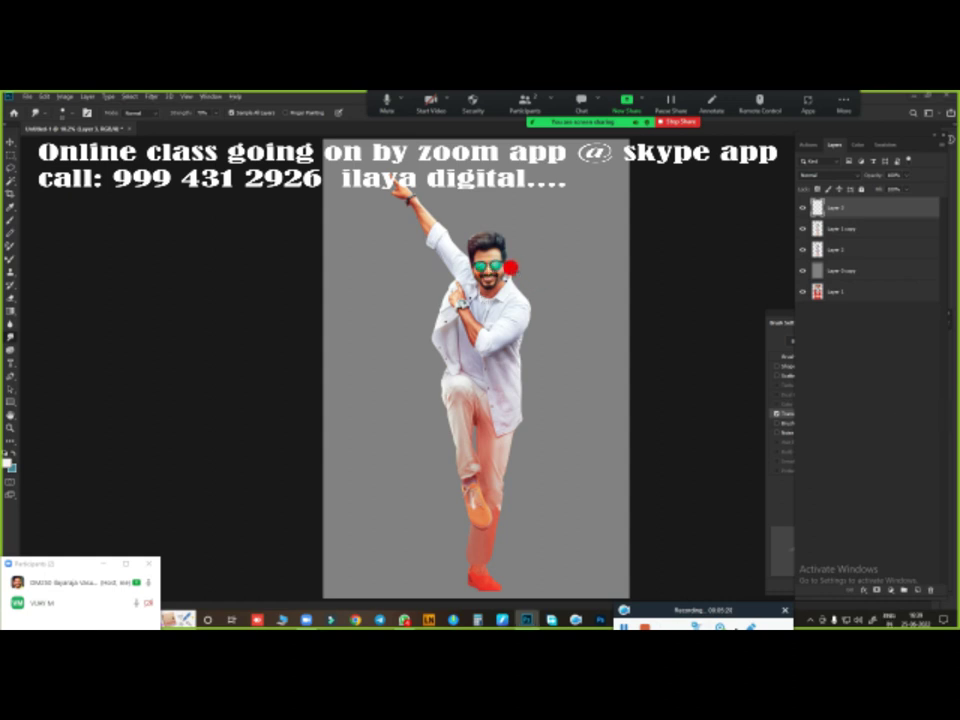
- Merge Layer 3 down with Ctrl+E, add a new empty layer, and zoom to the nose with Smudge
left_click(16, 412)
mouse_move(464, 271)
left_mouse_down()
mouse_move(441, 360)
mouse_move(400, 424)
left_mouse_up()
key("ctrl+e")
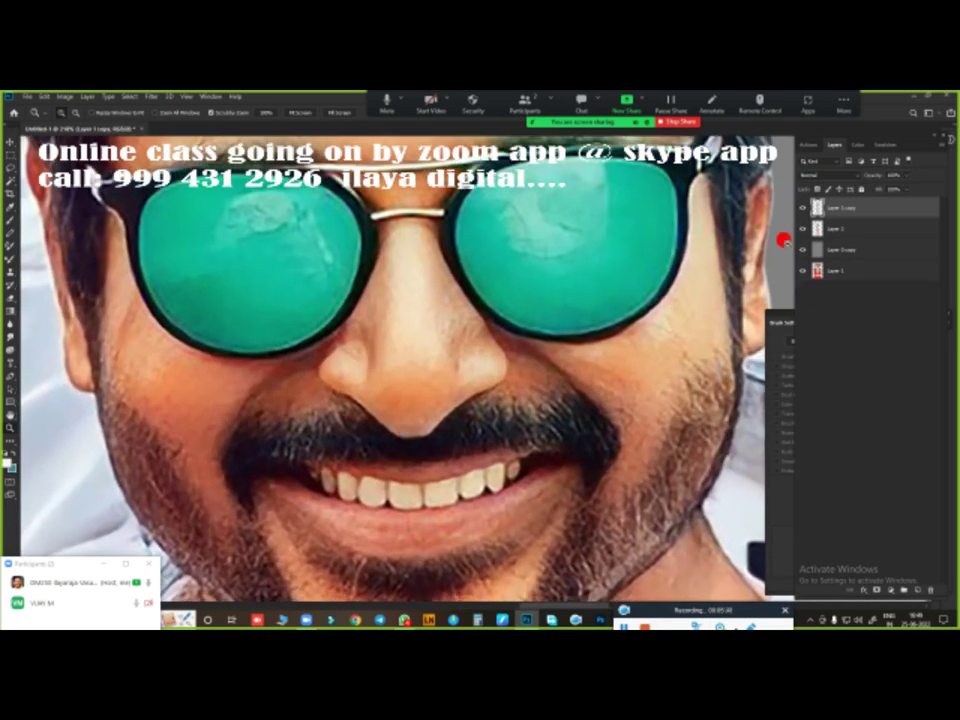
left_click(915, 587)
key("r")
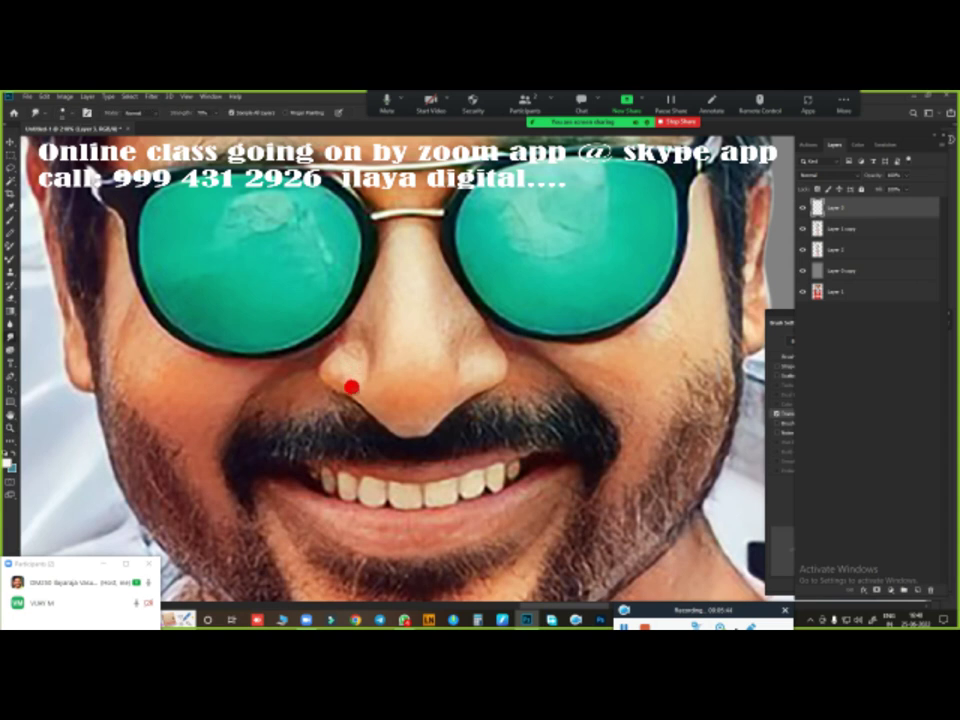
mouse_move(348, 358)
left_mouse_down()
mouse_move(392, 360)
mouse_move(450, 289)
mouse_move(456, 300)
mouse_move(431, 286)
left_mouse_up()
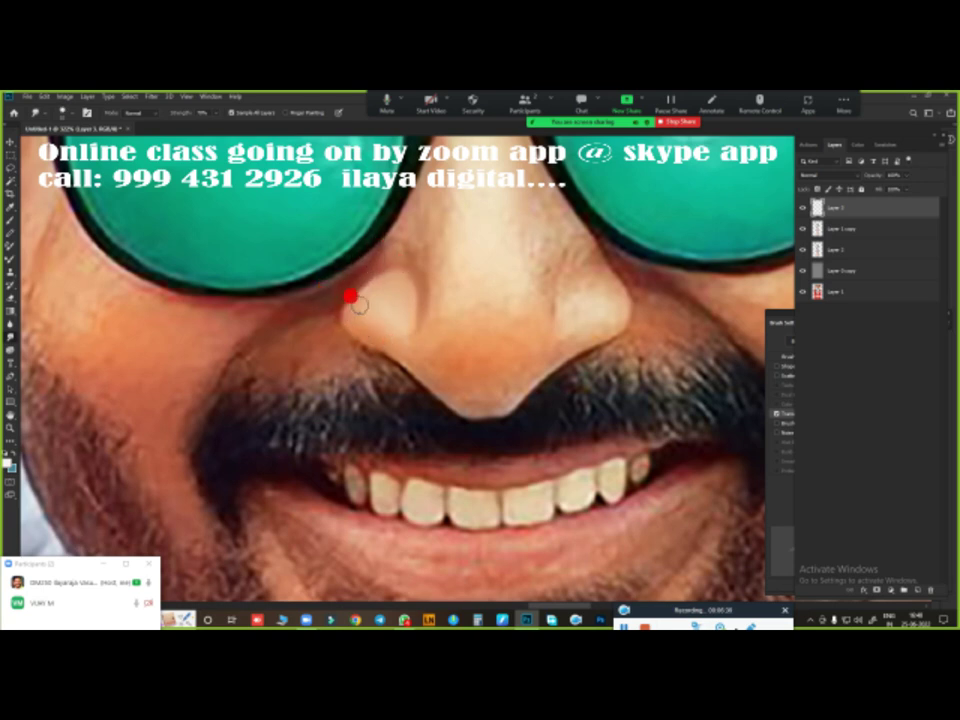
- Smudge the left nose wing and bridge into smooth, brightened painted skin
left_click_drag(398, 287, 425, 362)
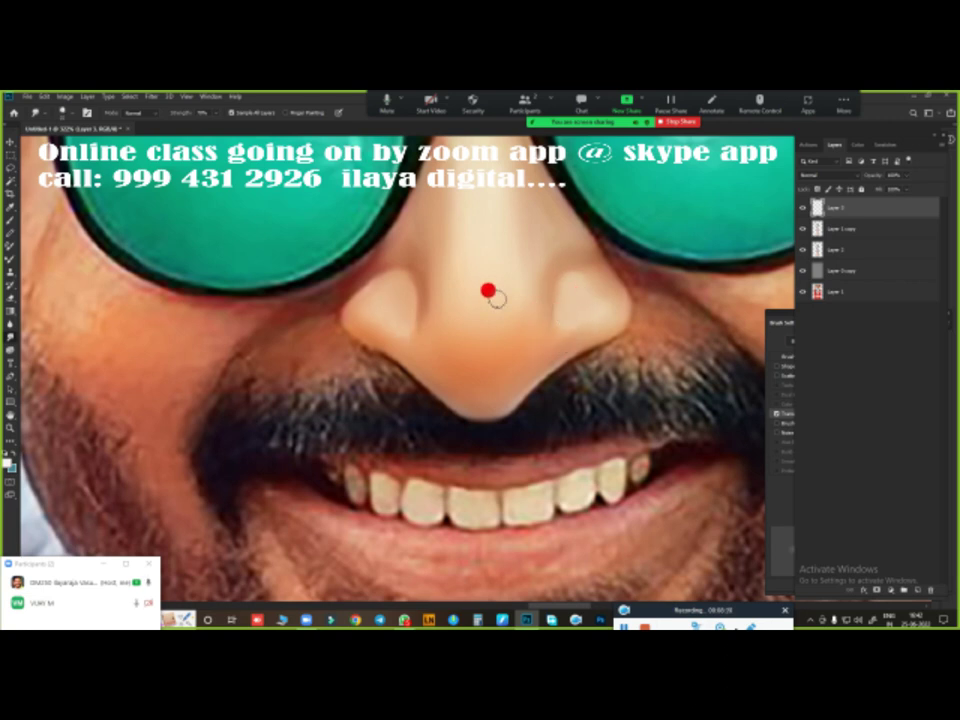
scroll(485, 320, "up", 3)
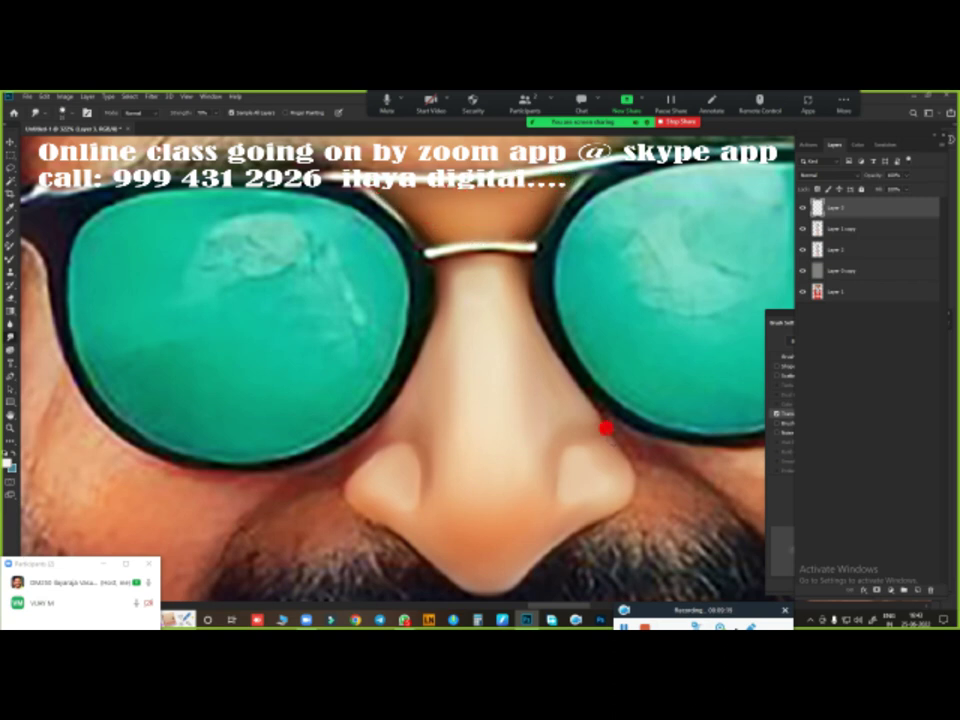
scroll(606, 428, "down", 5)
- Hide the middle layers to view the painted nose alone, then show them again
left_click_drag(801, 249, 802, 272)
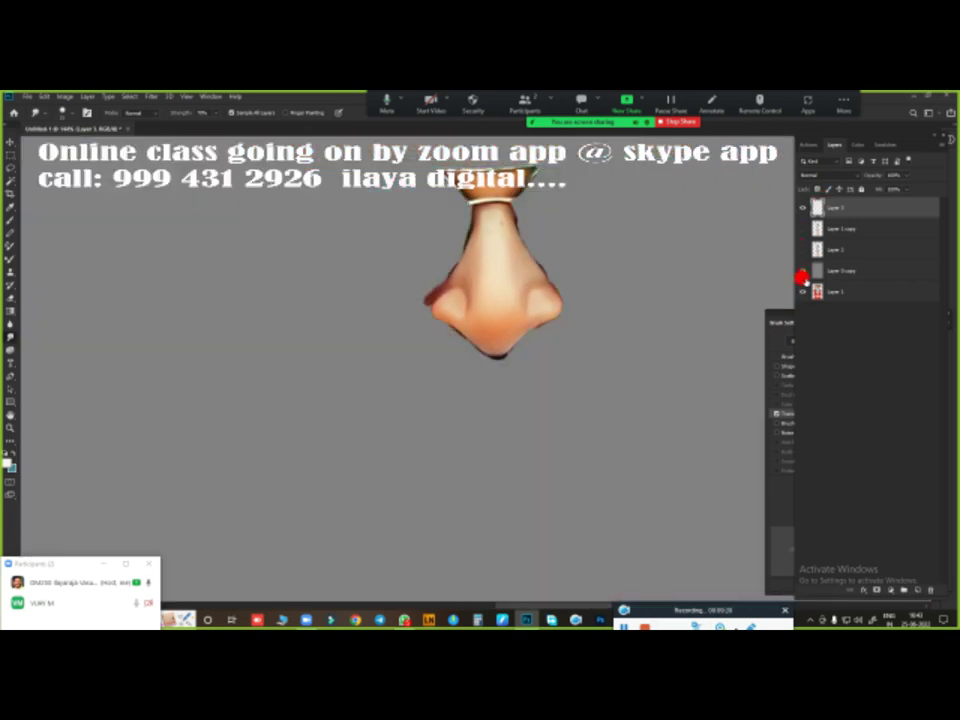
scroll(500, 250, "up", 4)
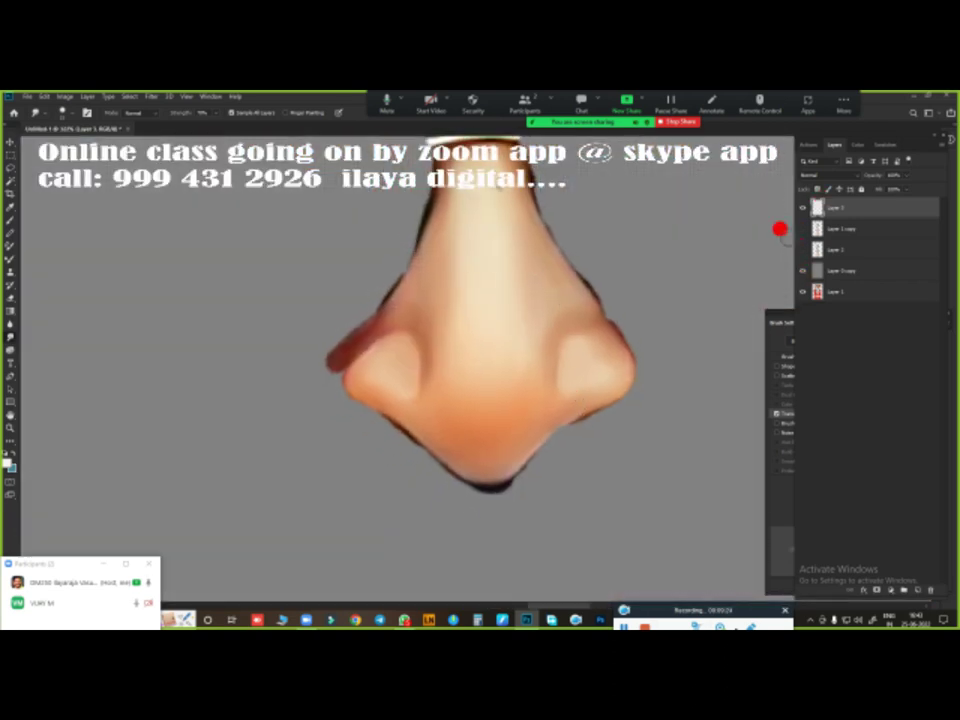
left_click_drag(802, 228, 803, 268)
scroll(591, 291, "down", 3)
scroll(557, 300, "down", 1)
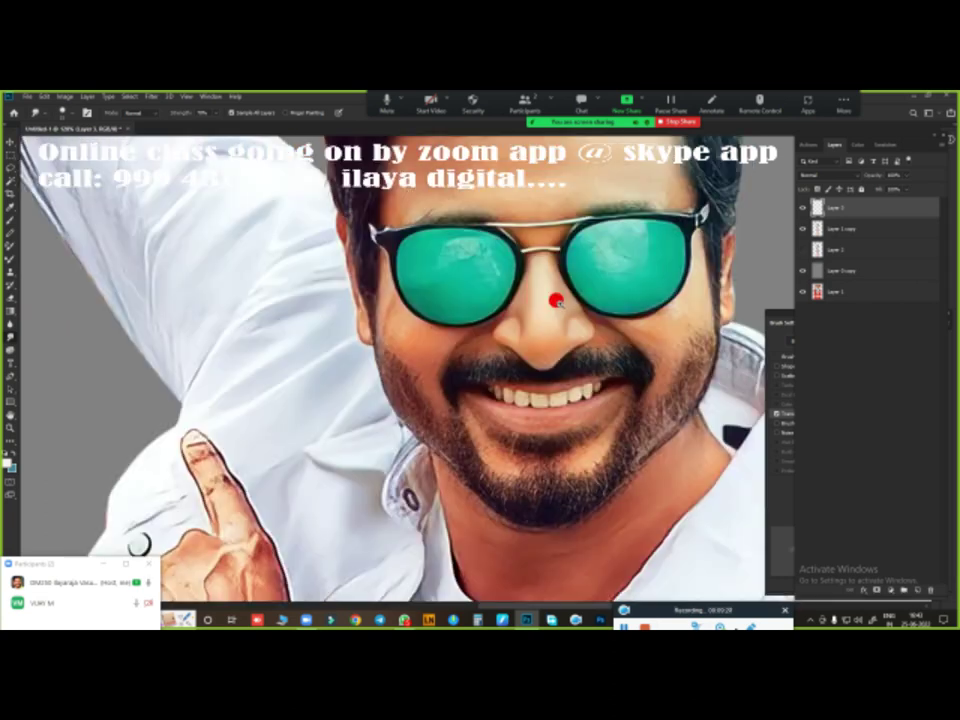
scroll(488, 275, "down", 1)
scroll(488, 275, "up", 3)
scroll(576, 302, "up", 1)
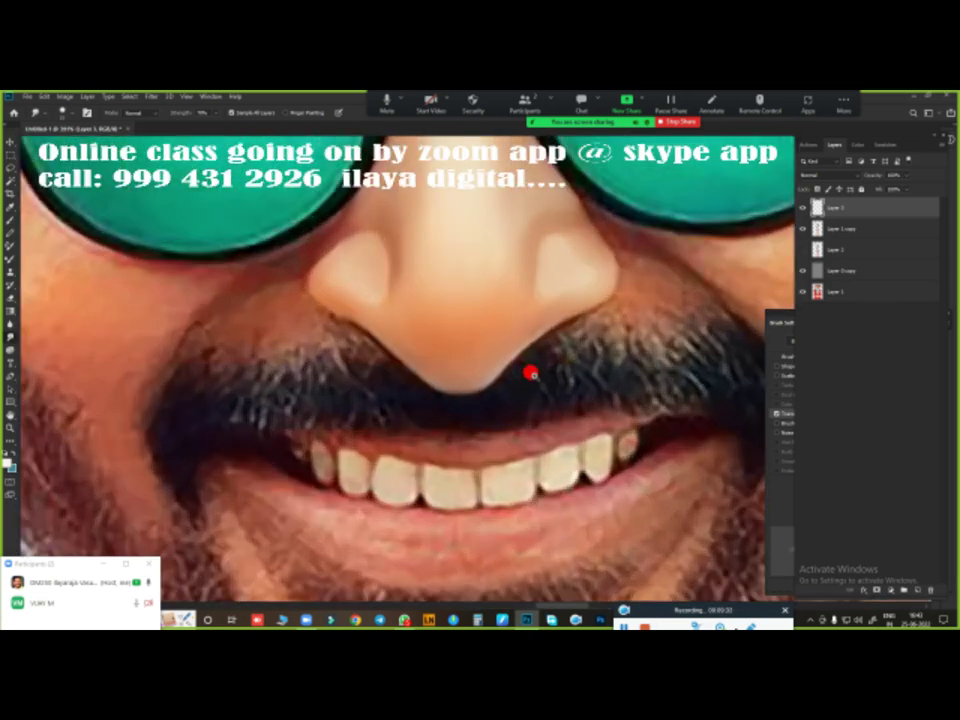
scroll(529, 373, "up", 1)
scroll(425, 369, "down", 2)
- Switch to the Pen tool and zoom in near the nose
key("p")
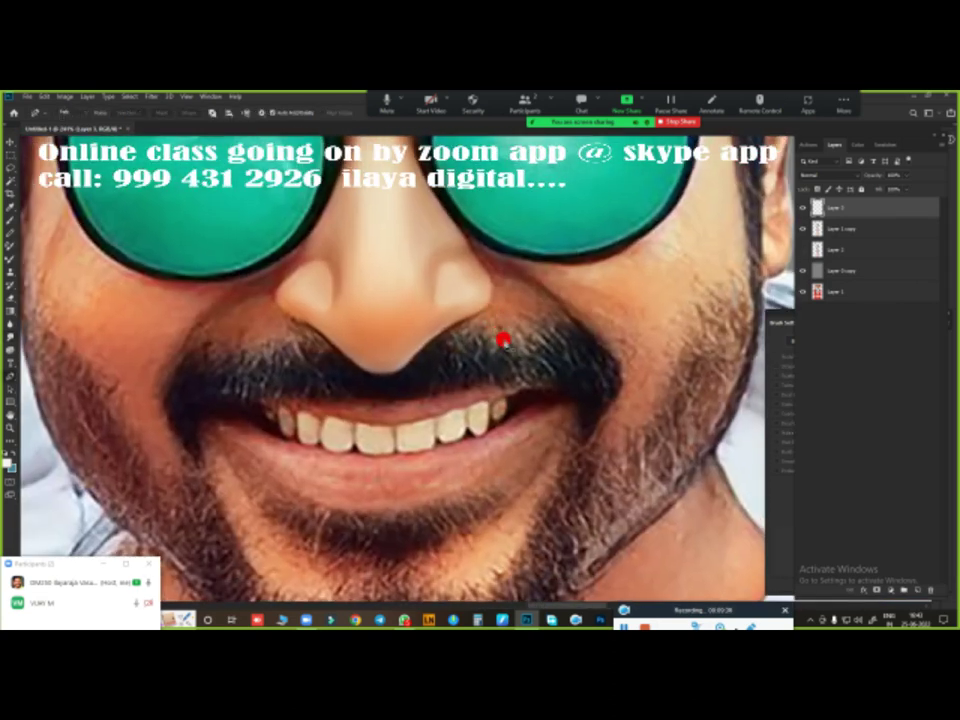
scroll(540, 345, "up", 1)
scroll(560, 378, "down", 1)
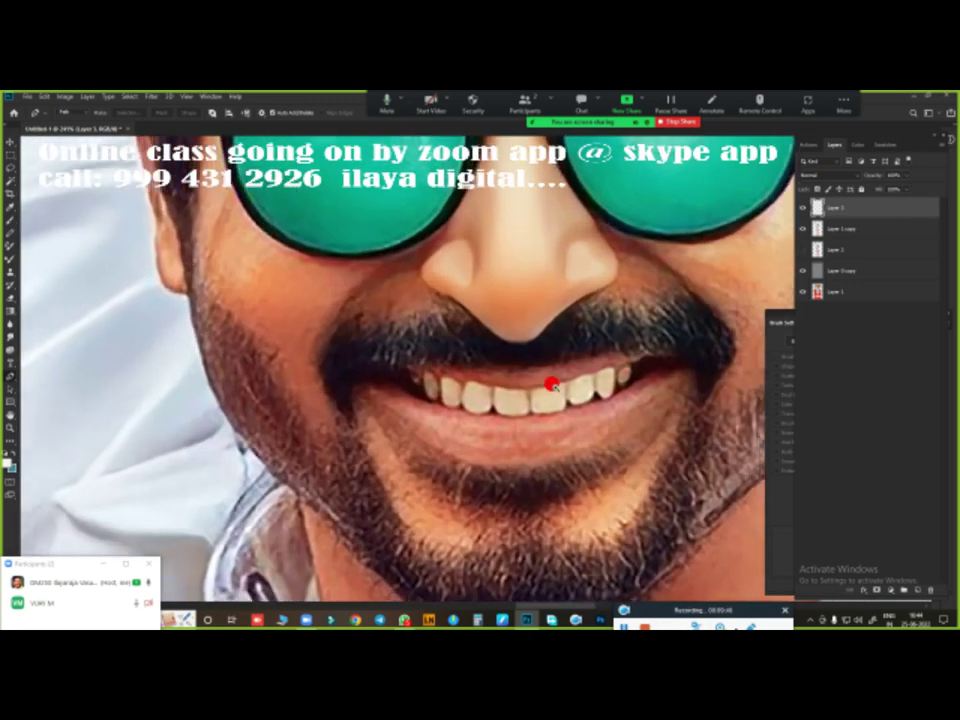
scroll(322, 338, "down", 2)
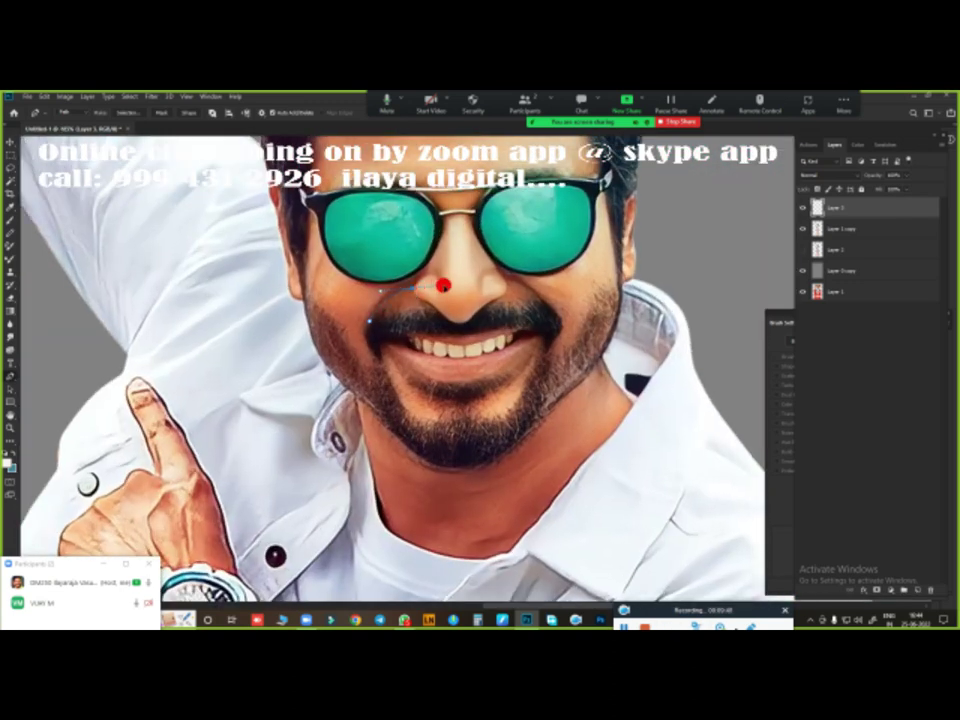
- Place curved pen anchors along the nose's bottom and up its right edge
scroll(450, 281, "up", 3)
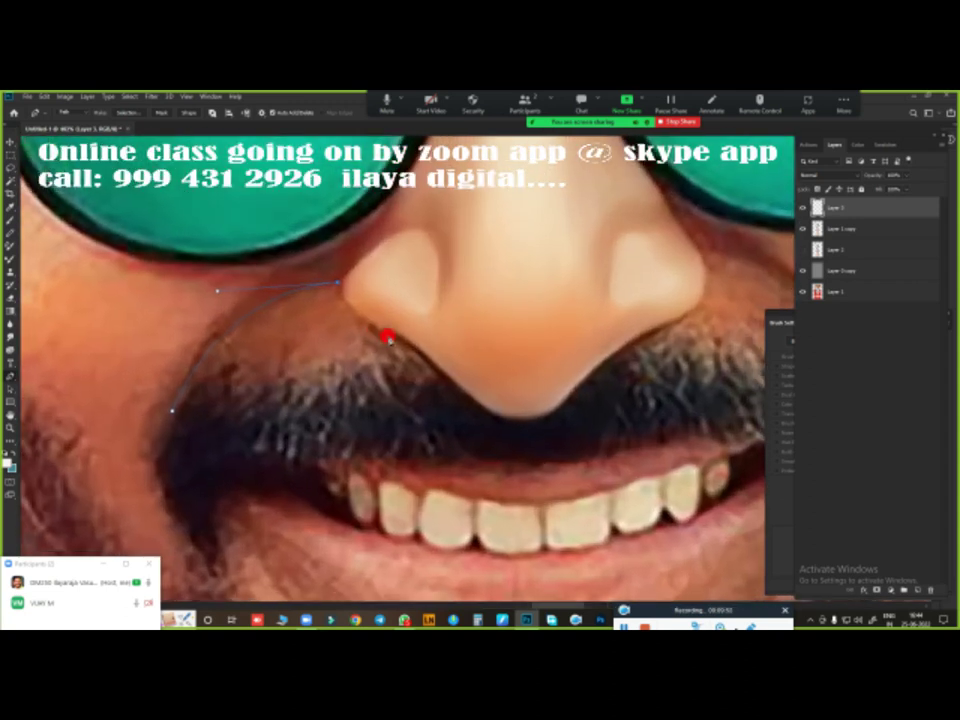
scroll(387, 337, "down", 3)
scroll(356, 349, "up", 3)
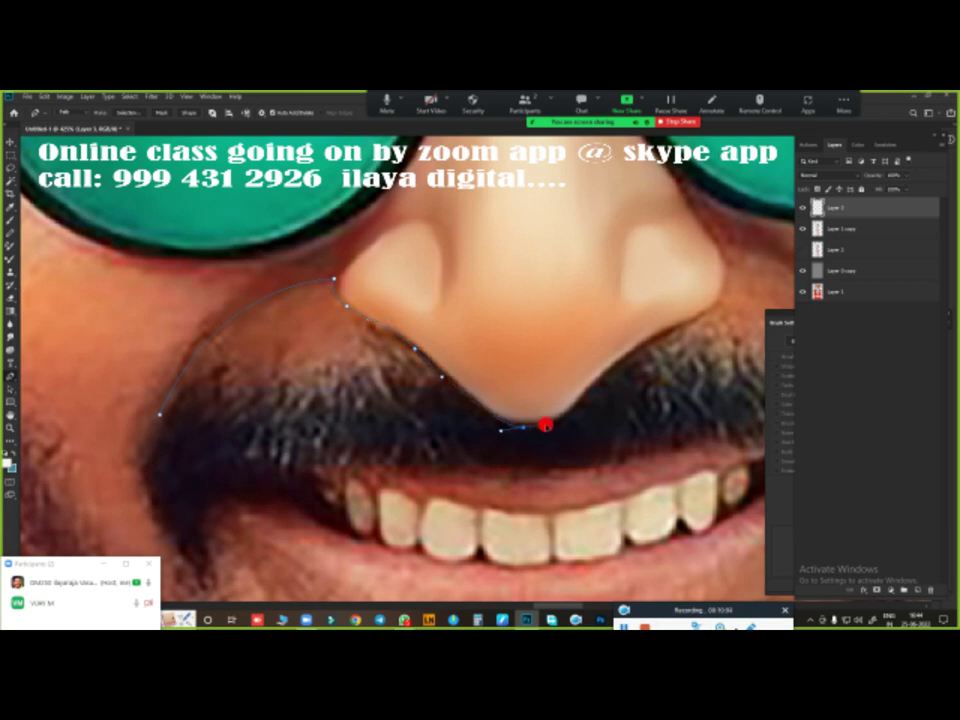
scroll(510, 436, "up", 3)
scroll(470, 400, "down", 3)
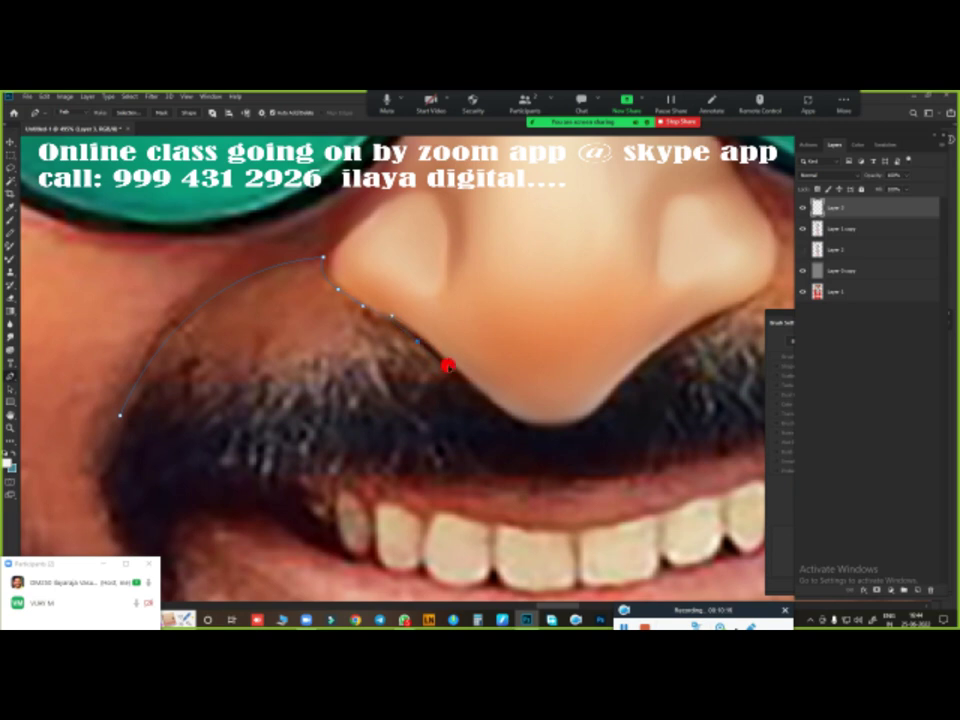
left_click_drag(522, 429, 545, 431)
left_click_drag(606, 405, 635, 360)
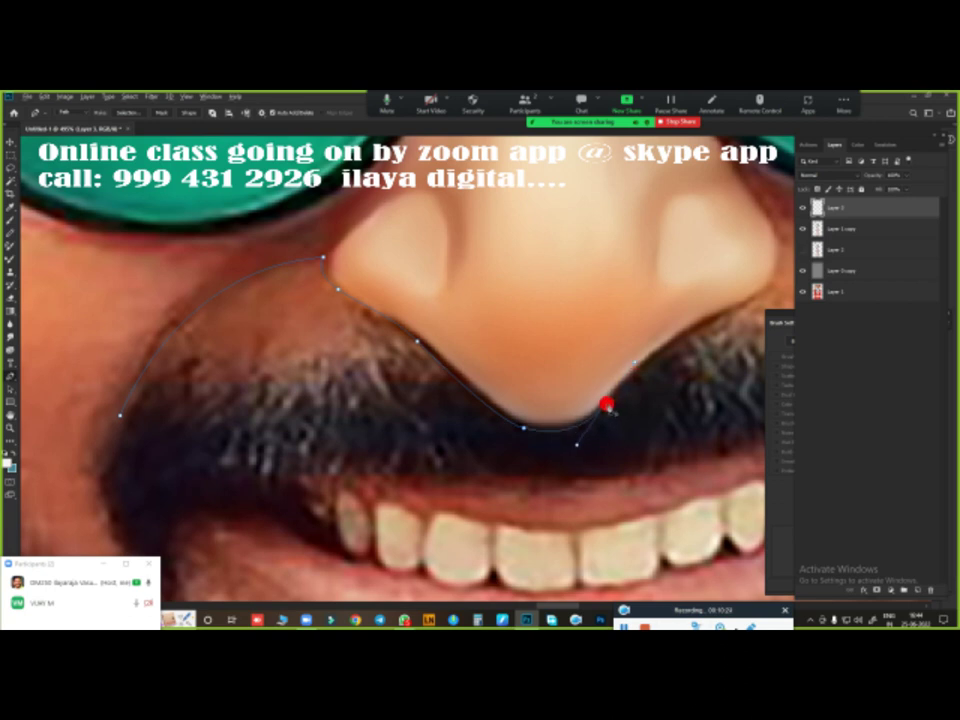
left_click_drag(606, 405, 344, 389)
mouse_move(456, 301)
left_mouse_down()
mouse_move(499, 283)
mouse_move(524, 318)
left_mouse_up()
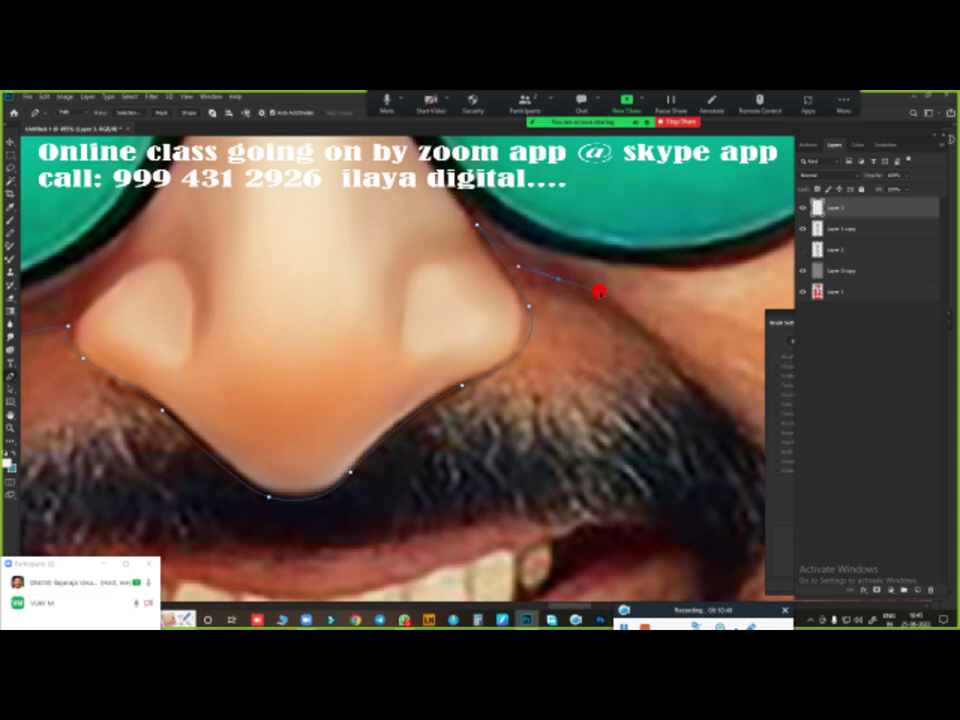
- Continue the path down the moustache's right edge to below the mouth corner
scroll(562, 284, "down", 3)
scroll(562, 284, "right", 3)
left_click(587, 284)
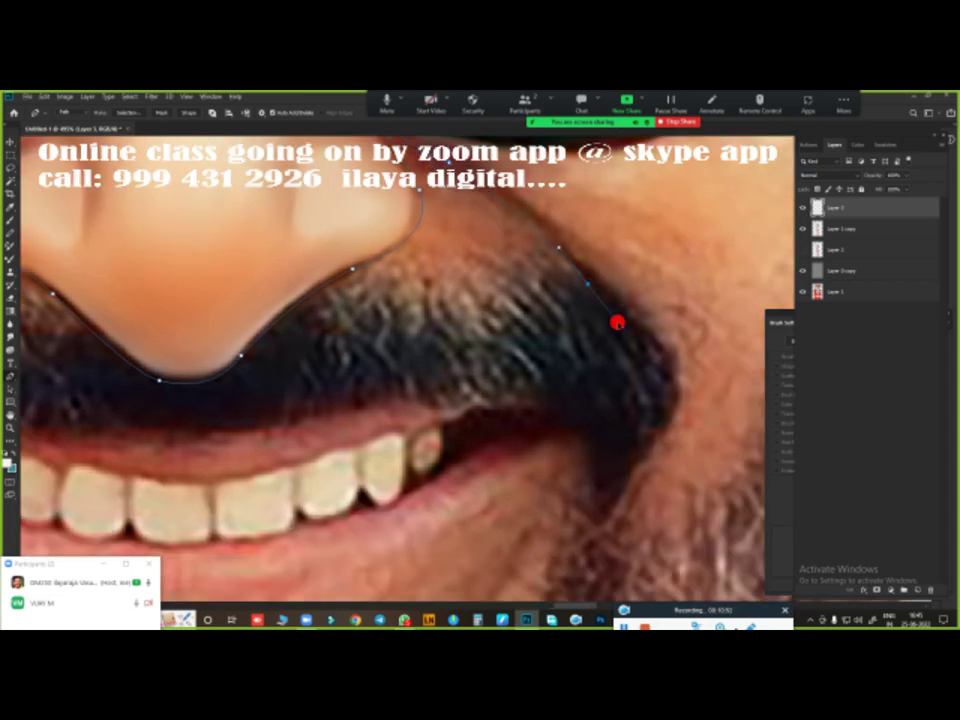
left_click(659, 380)
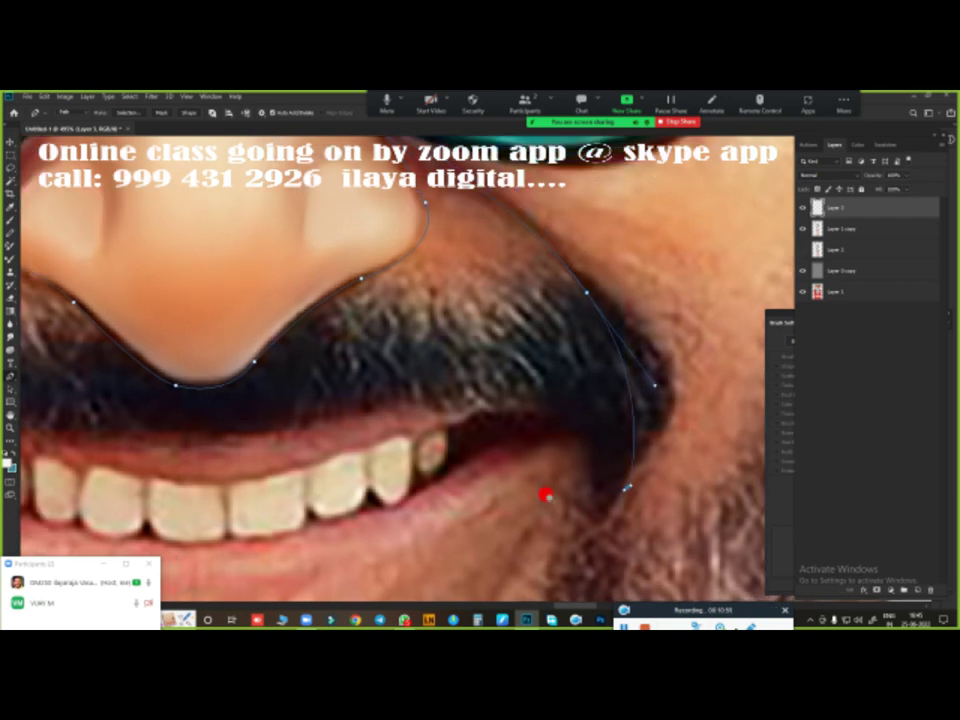
scroll(435, 445, "down", 5)
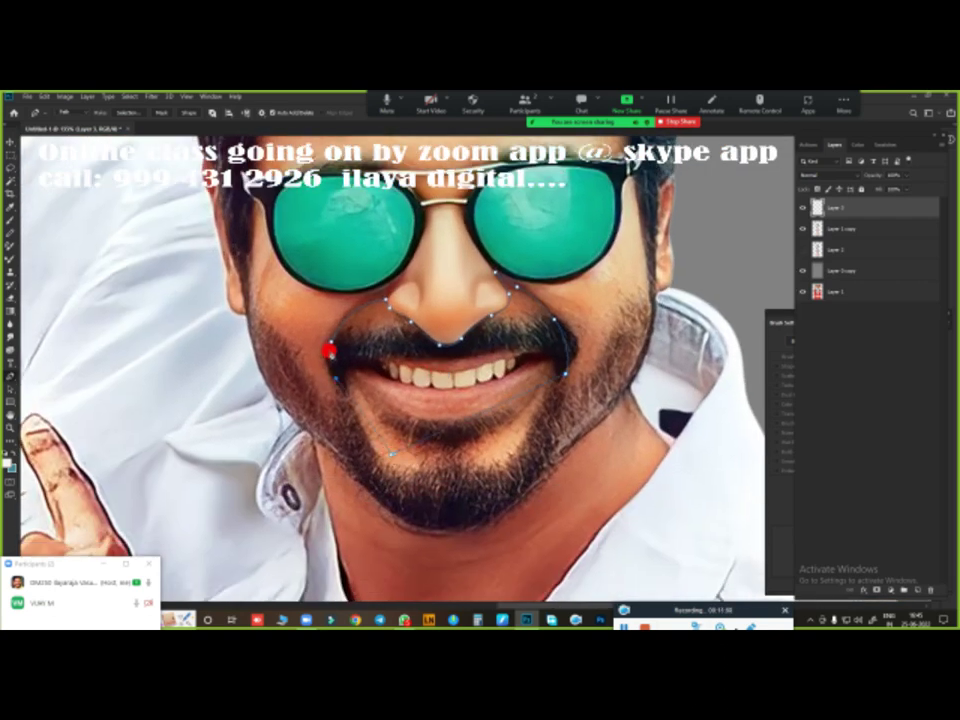
- Load the mouth-area path as a selection feathered by 10 pixels
left_click(338, 339)
key("ctrl+Return")
key("shift+F6")
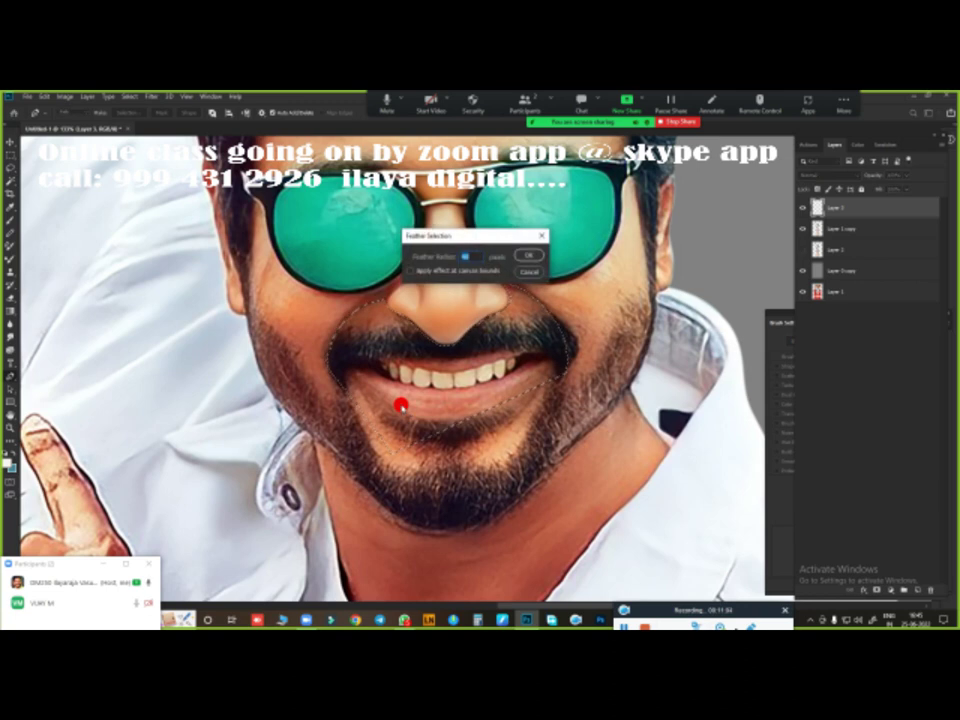
type("1")
type("0")
key("Return")
scroll(456, 339, "up", 2)
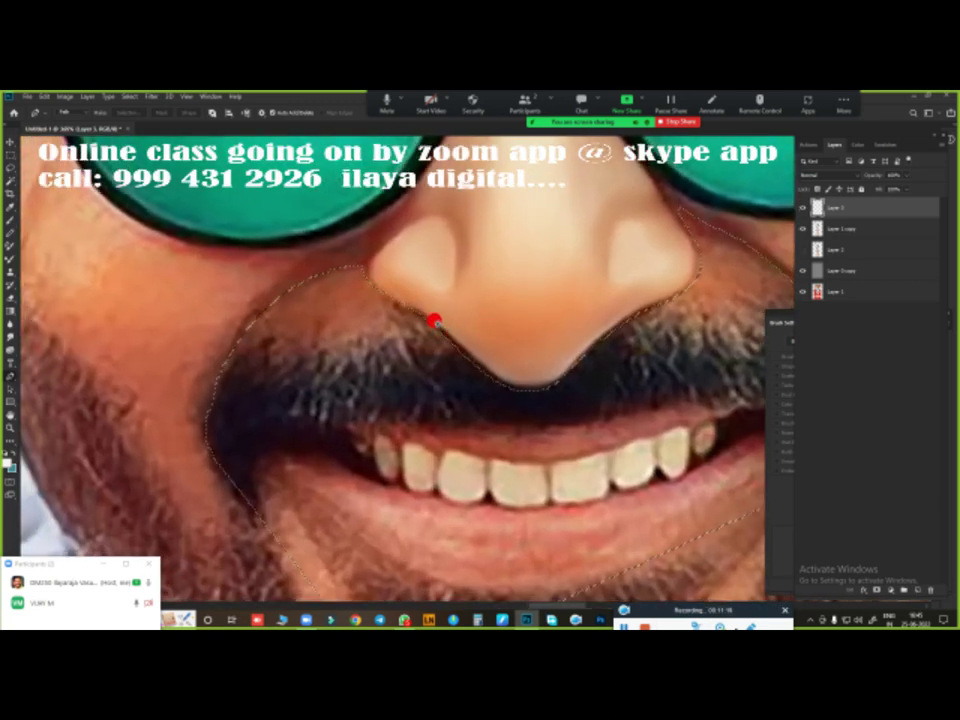
scroll(424, 335, "down", 3)
key("r")
scroll(420, 337, "up", 3)
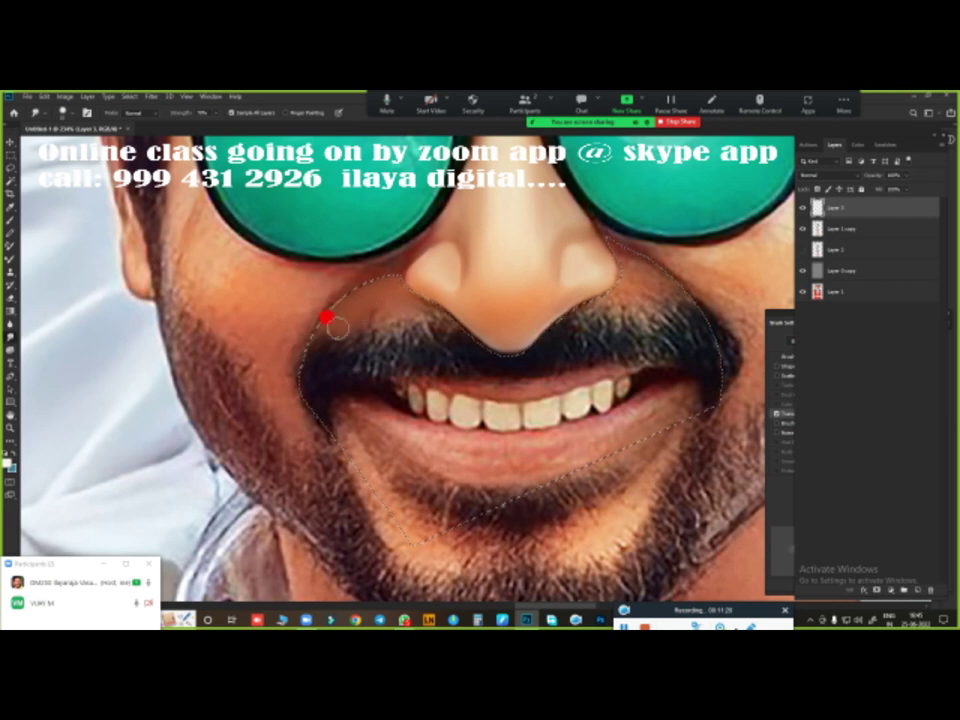
- Smudge the moustache over the upper lip into smoother strokes
left_click_drag(326, 318, 389, 287)
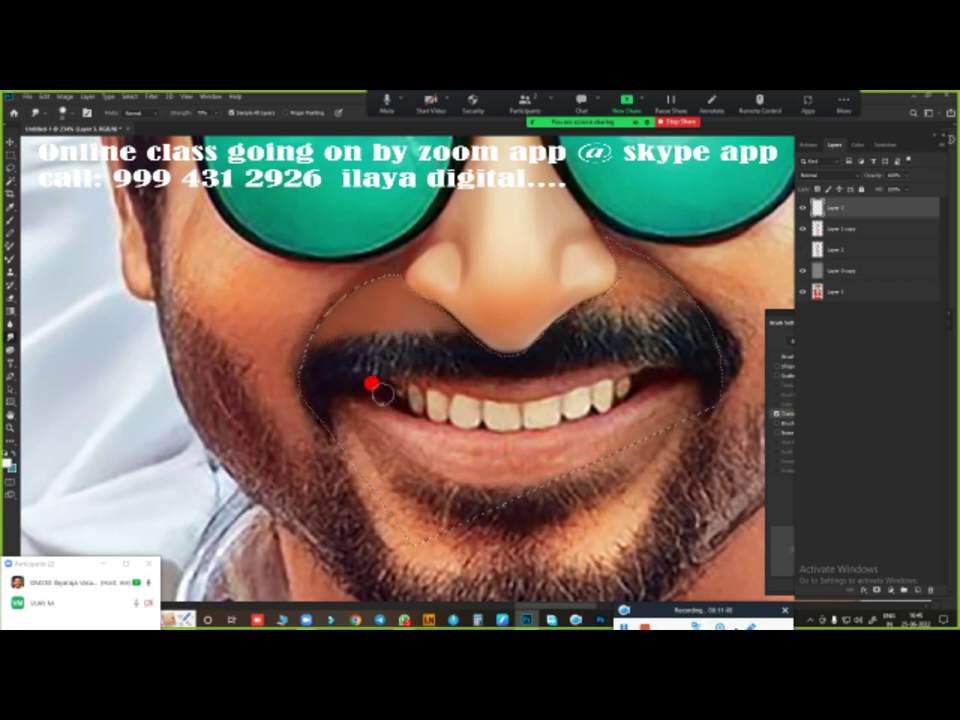
key("b")
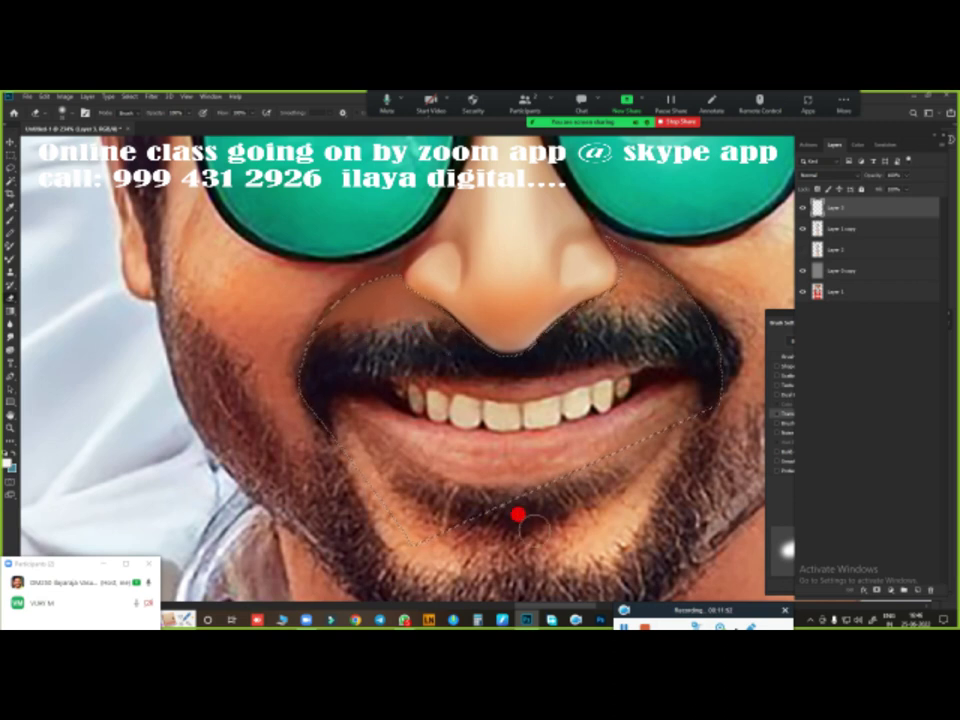
left_click_drag(516, 514, 233, 454)
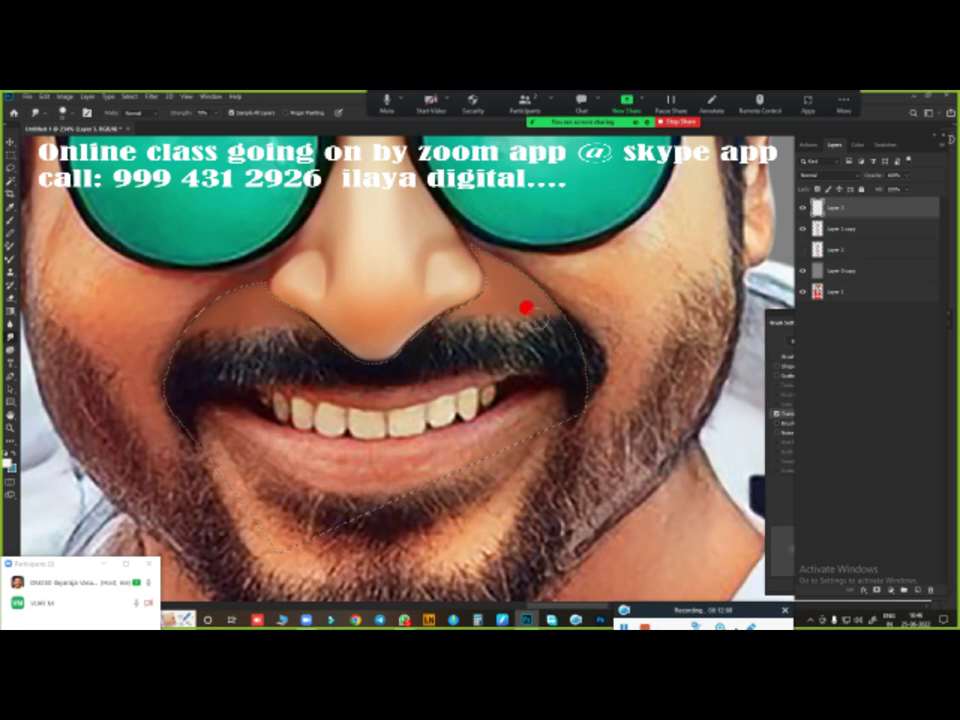
key("e")
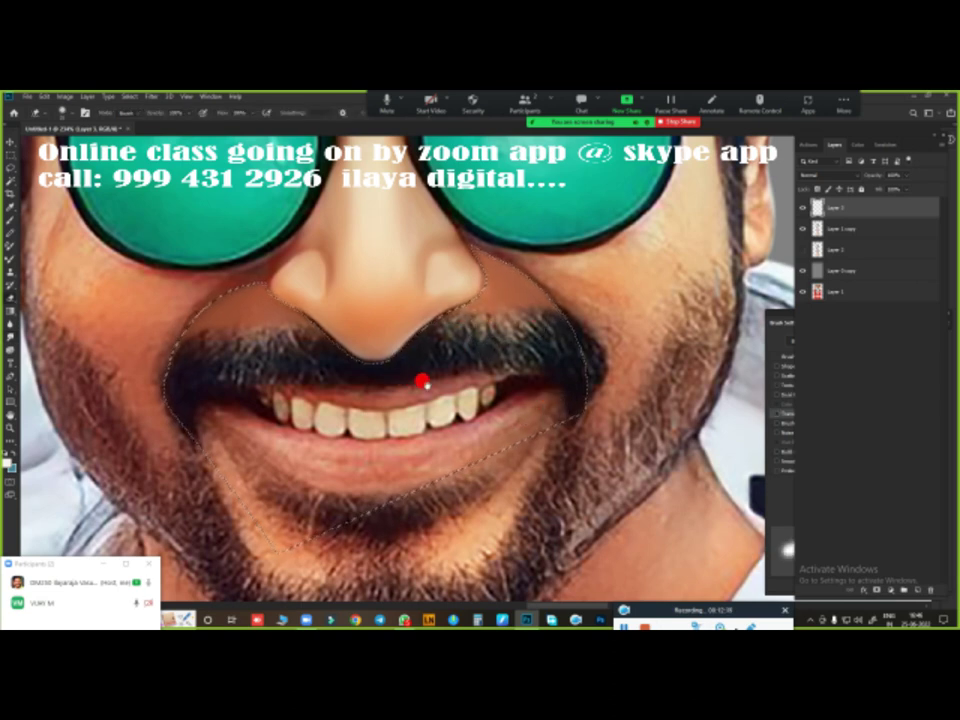
left_click_drag(422, 381, 525, 392)
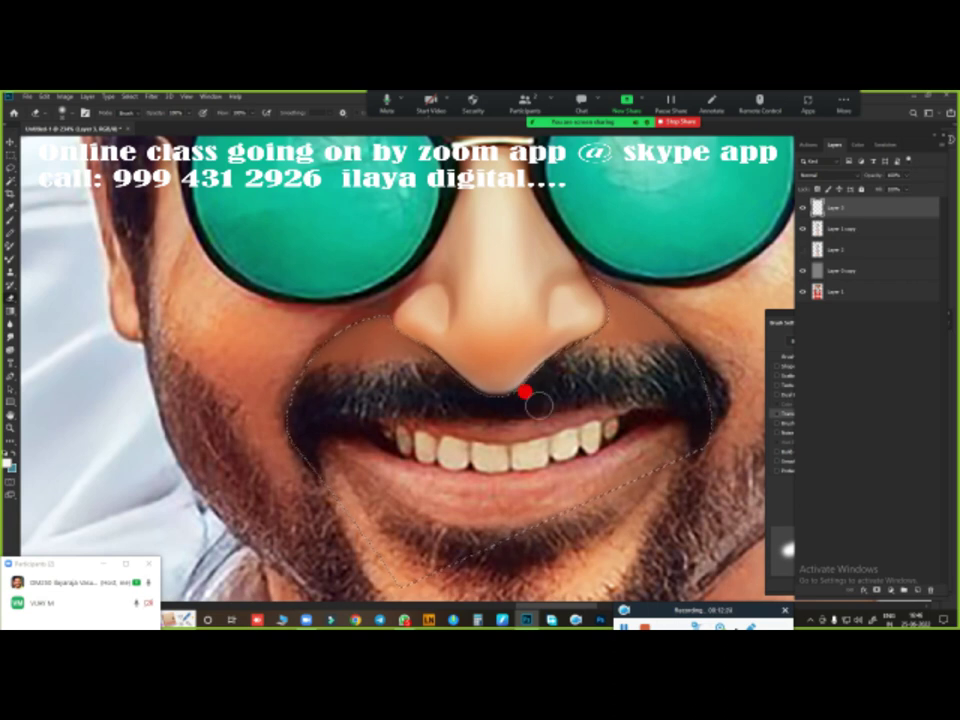
scroll(493, 424, "up", 2)
scroll(520, 420, "up", 2)
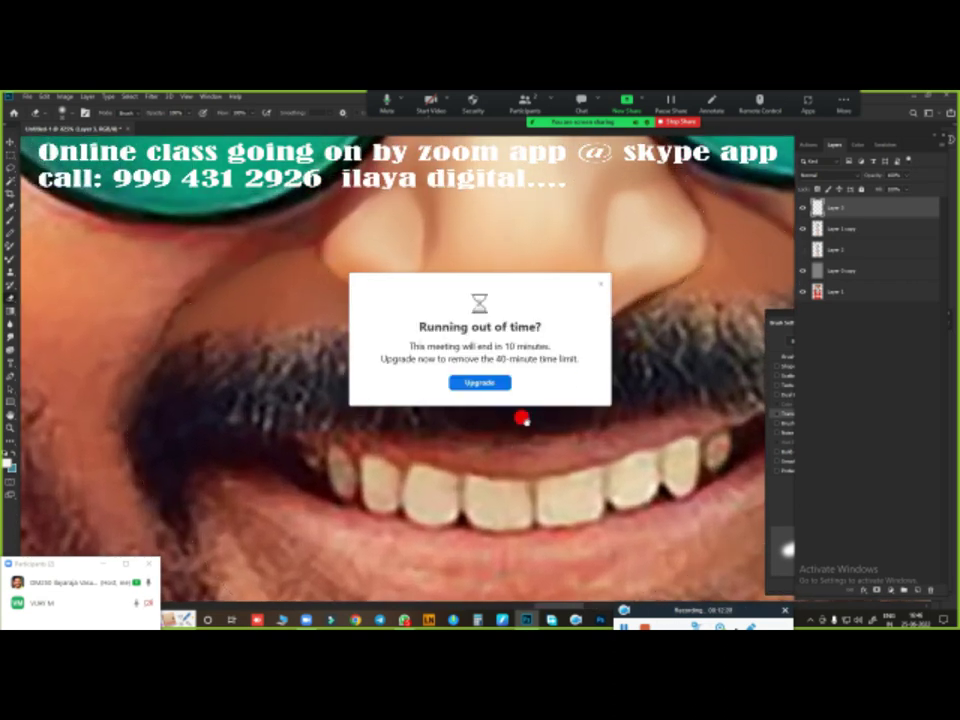
- Dismiss the pop-up notice and smudge the glasses-rim shadow beside the nose
left_click(602, 283)
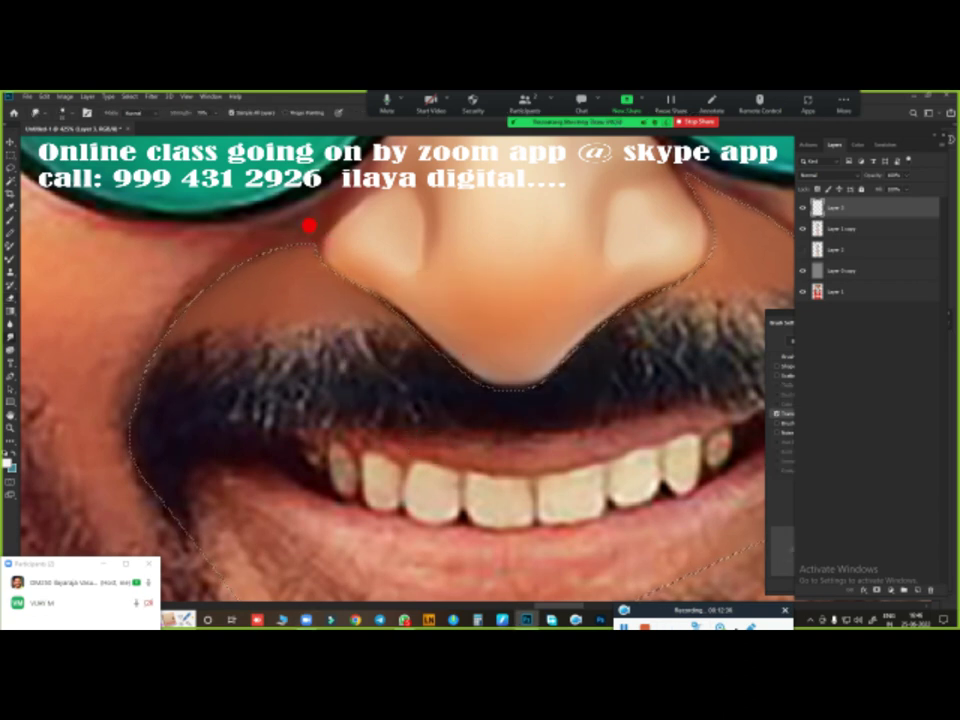
key("shift+F6")
key("Return")
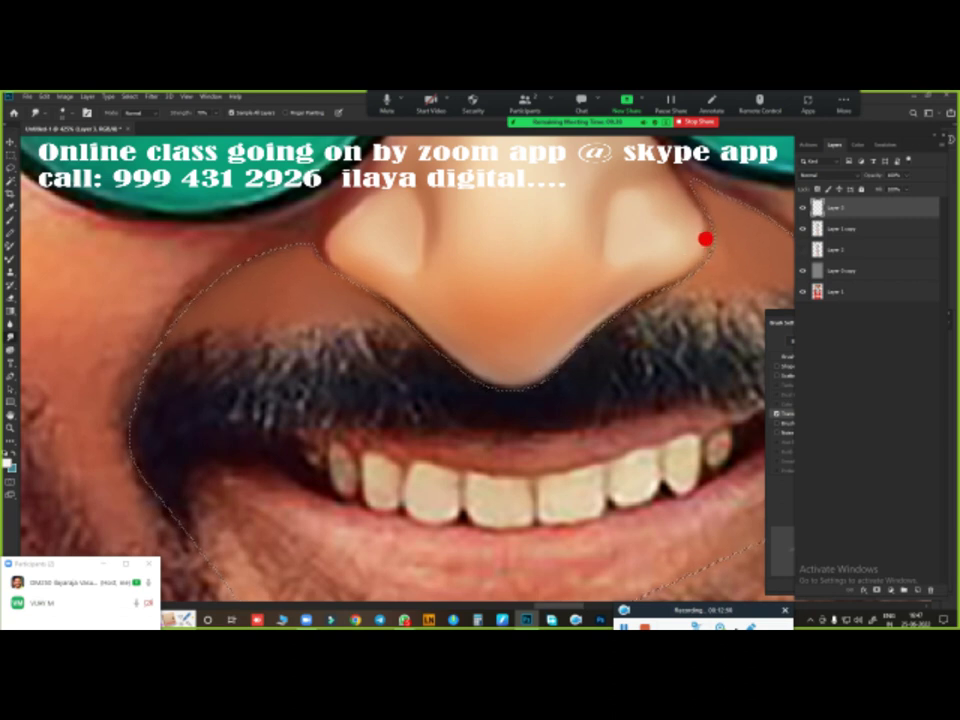
left_click_drag(705, 238, 289, 403)
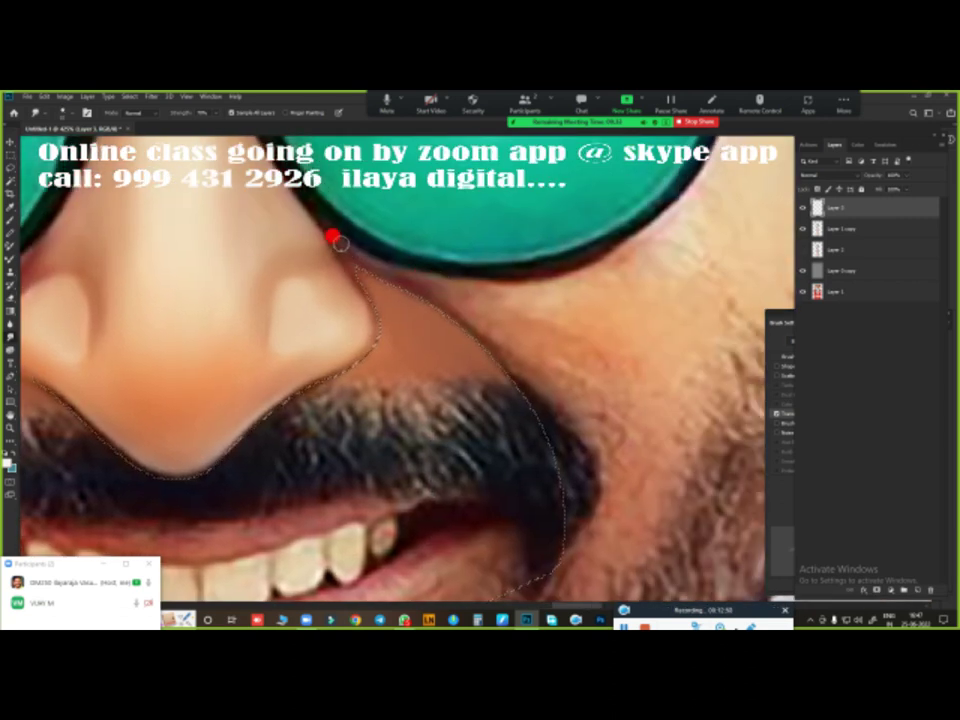
mouse_move(335, 240)
left_mouse_down()
mouse_move(452, 300)
mouse_move(467, 285)
mouse_move(420, 274)
mouse_move(478, 276)
left_mouse_up()
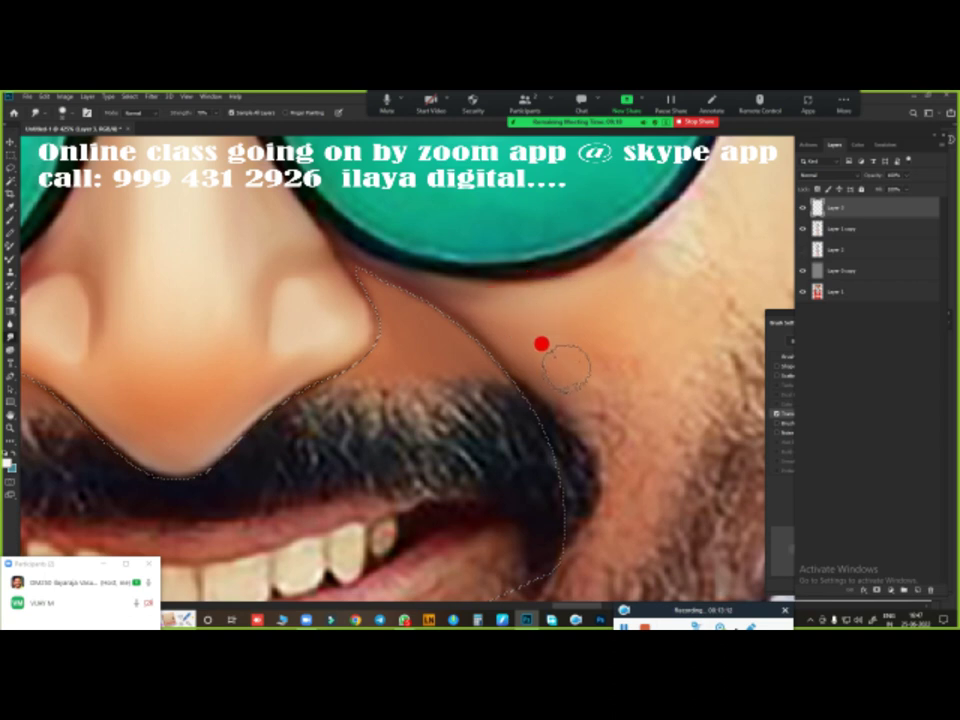
left_click_drag(485, 322, 767, 364)
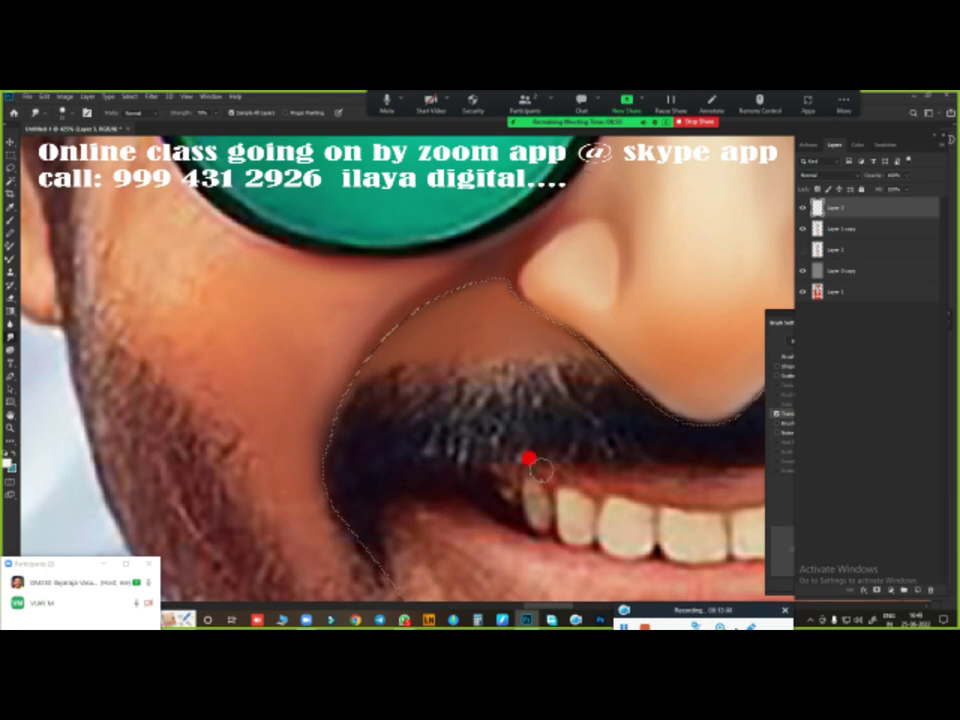
- Centre the face and glasses, then load a different soft brush preset
scroll(552, 440, "down", 3)
left_click_drag(549, 428, 453, 401)
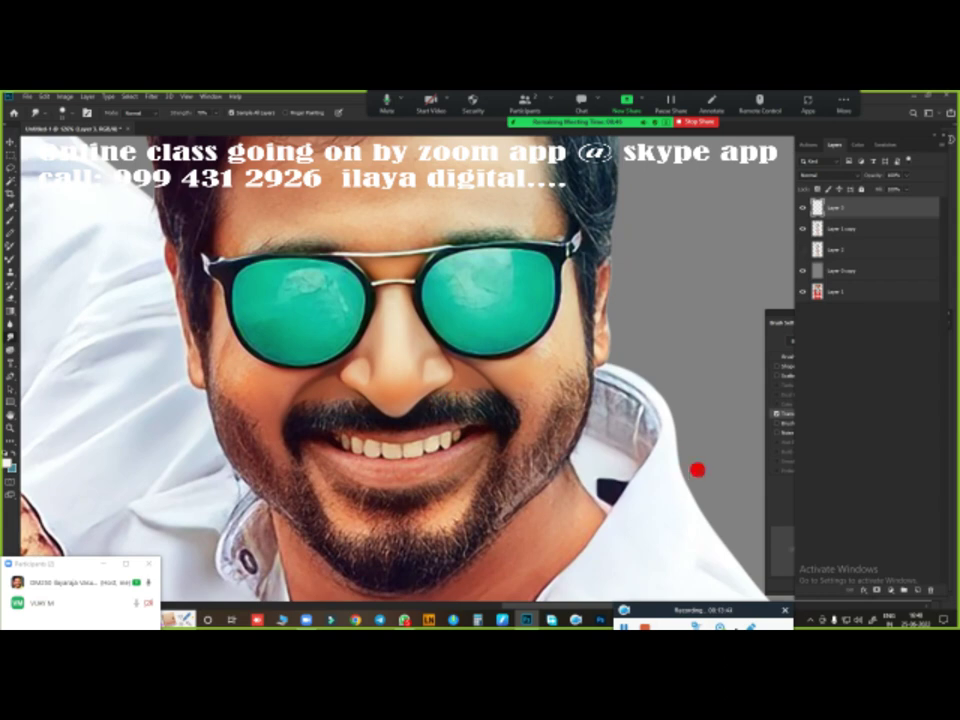
scroll(439, 422, "up", 1)
scroll(390, 422, "down", 2)
scroll(476, 446, "up", 4)
scroll(596, 455, "up", 2)
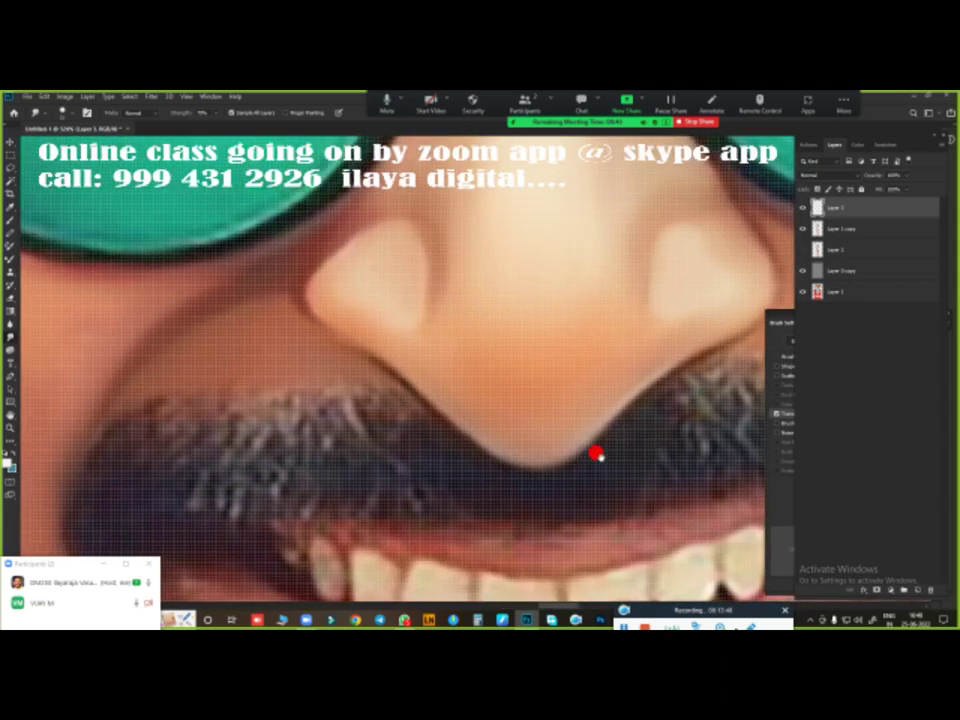
scroll(596, 455, "down", 1)
key("b")
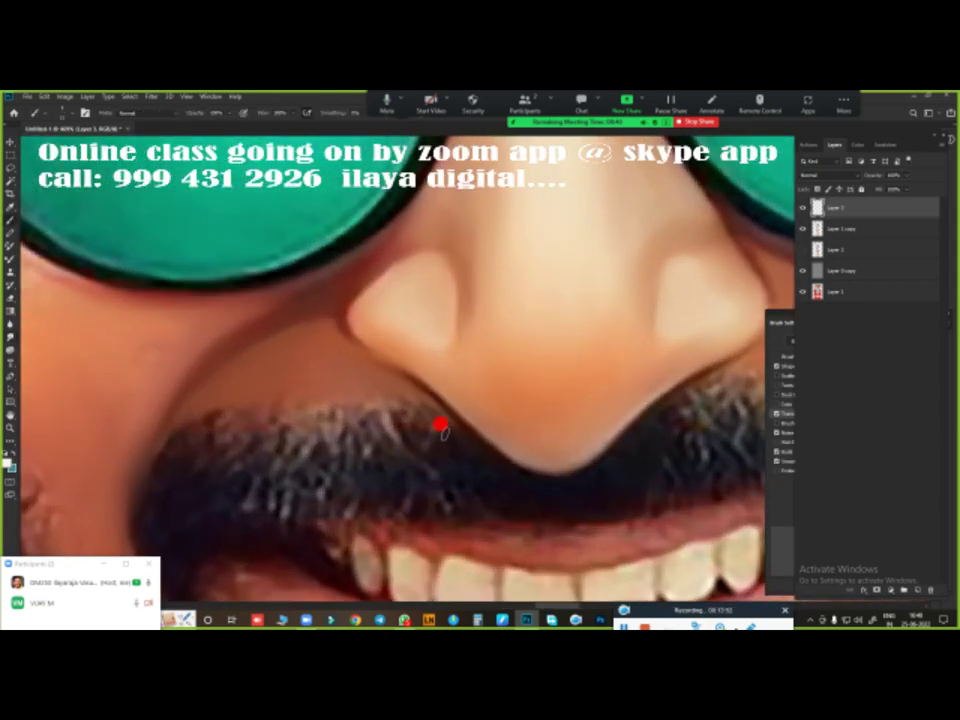
right_click(340, 400)
left_click(454, 542)
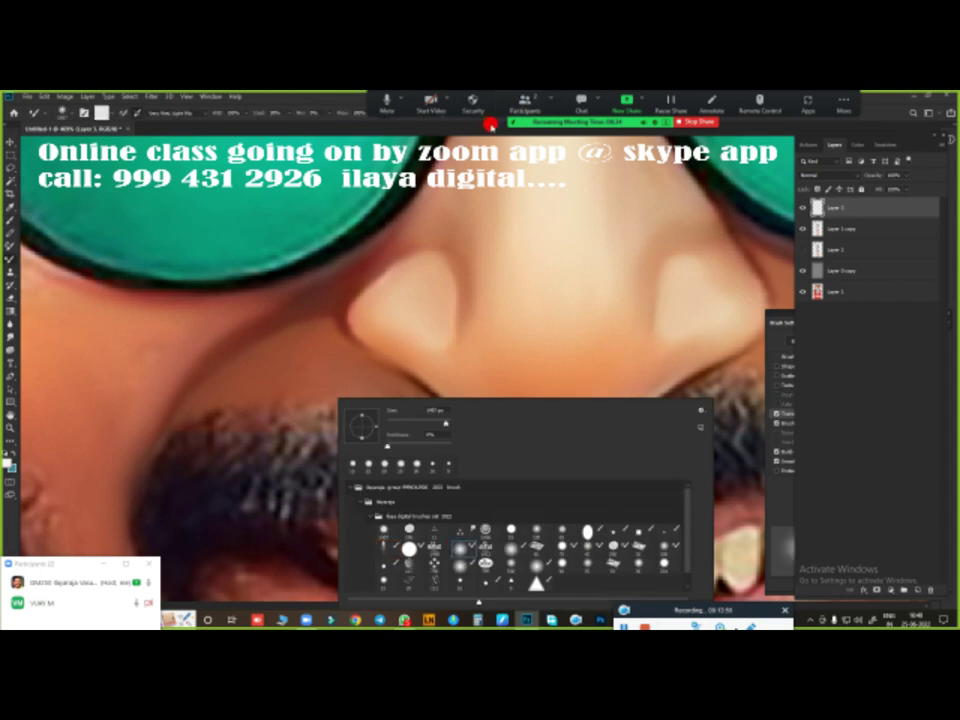
key("Return")
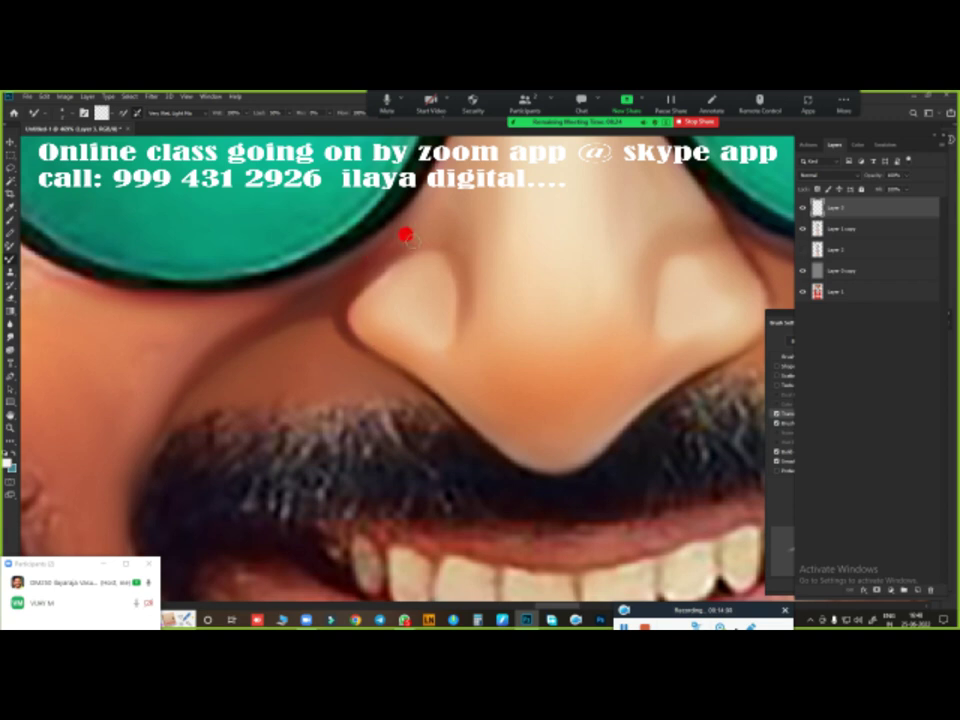
- Bring the right nostril toward the centre of the view for further smoothing
left_click_drag(437, 247, 245, 257)
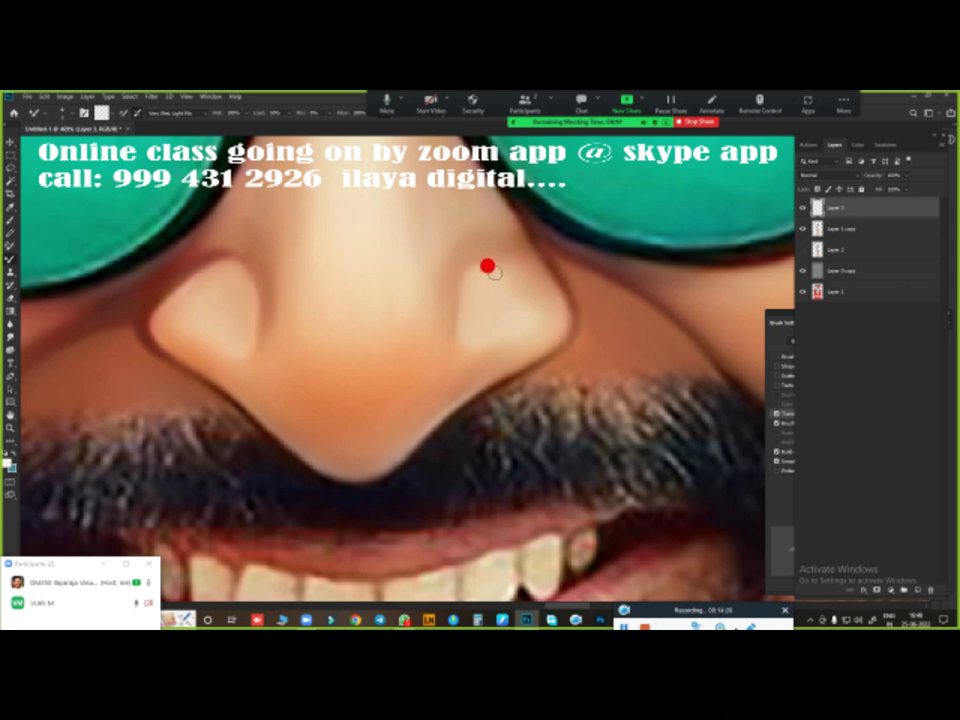
scroll(489, 407, "down", 5)
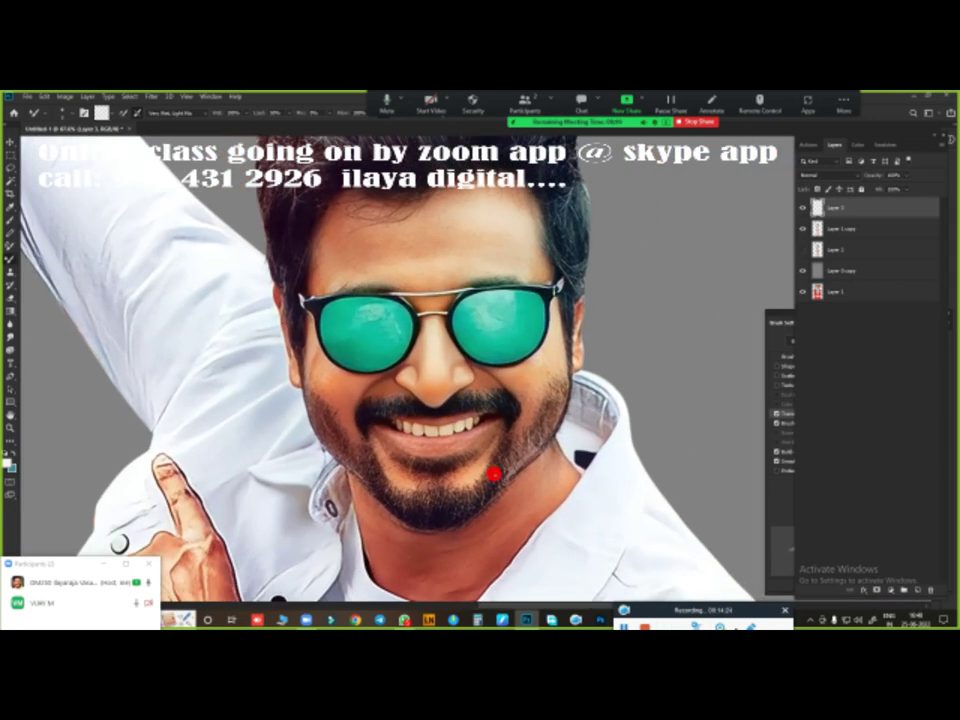
scroll(493, 473, "up", 5)
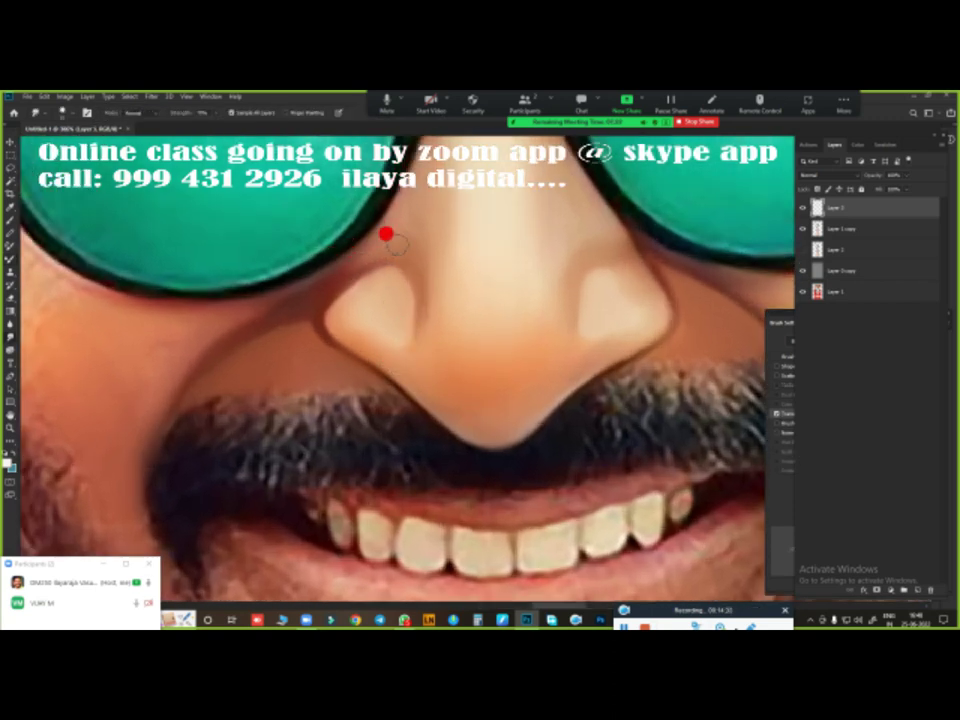
scroll(258, 335, "down", 5)
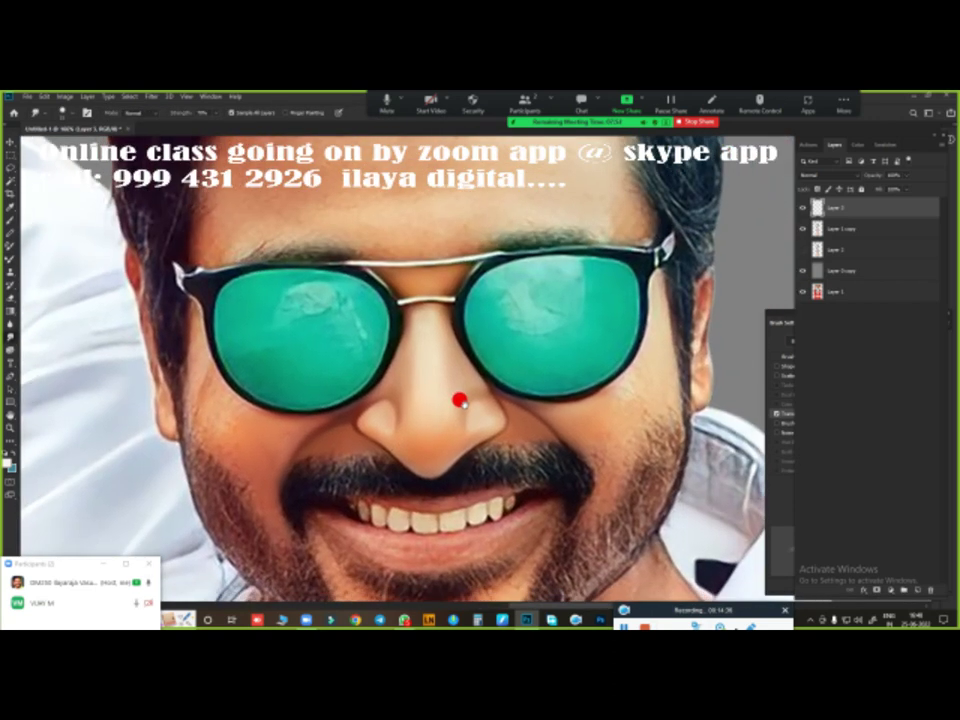
scroll(560, 360, "up", 2)
scroll(474, 389, "up", 1)
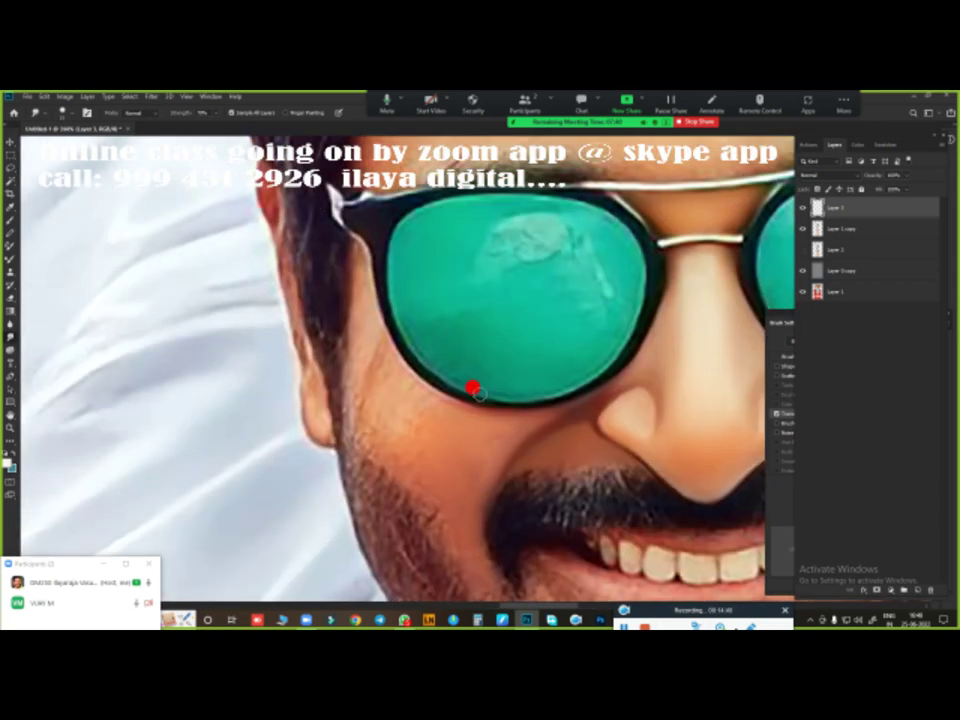
- Trace a pen path around the left cheek, starting at the glasses' outer edge and following the lens bottom
key("p")
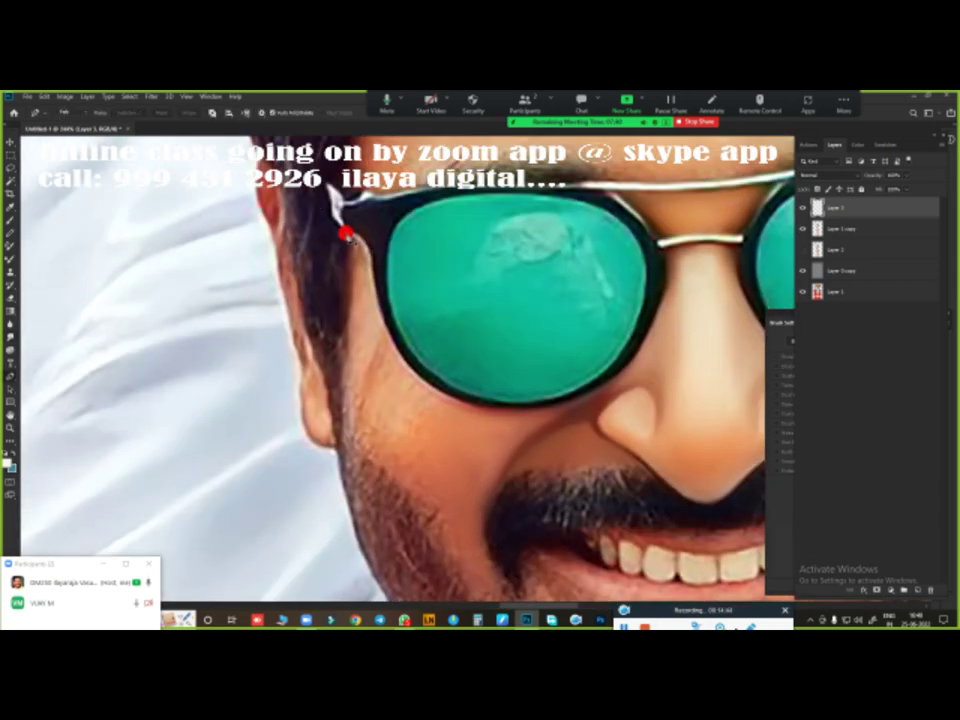
left_click(345, 234)
left_click_drag(455, 403, 513, 418)
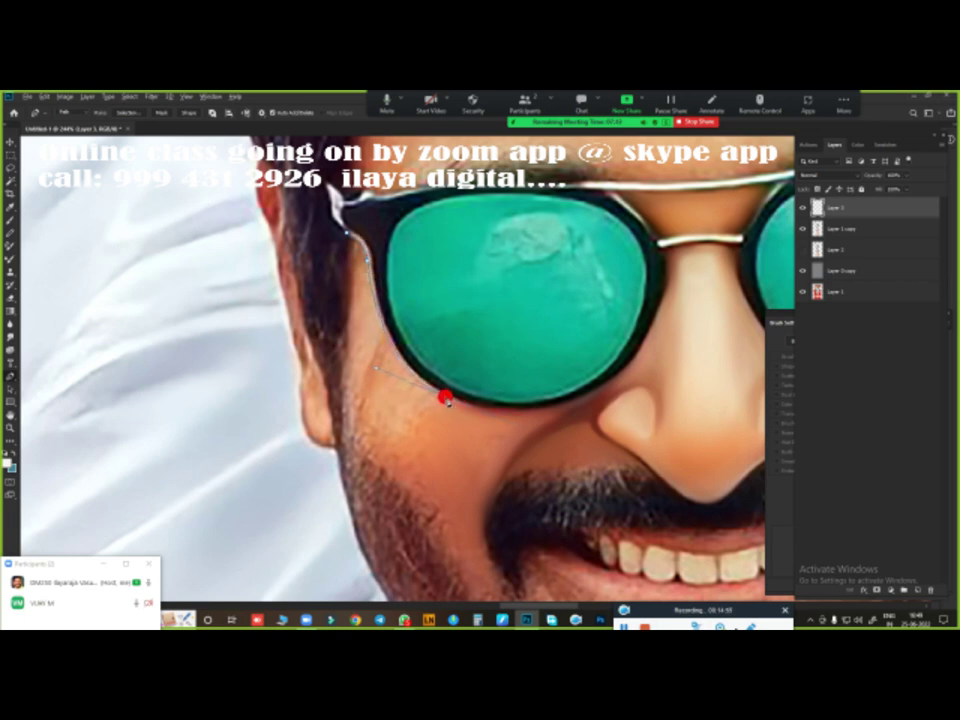
left_click_drag(569, 403, 620, 372)
scroll(563, 283, "down", 3)
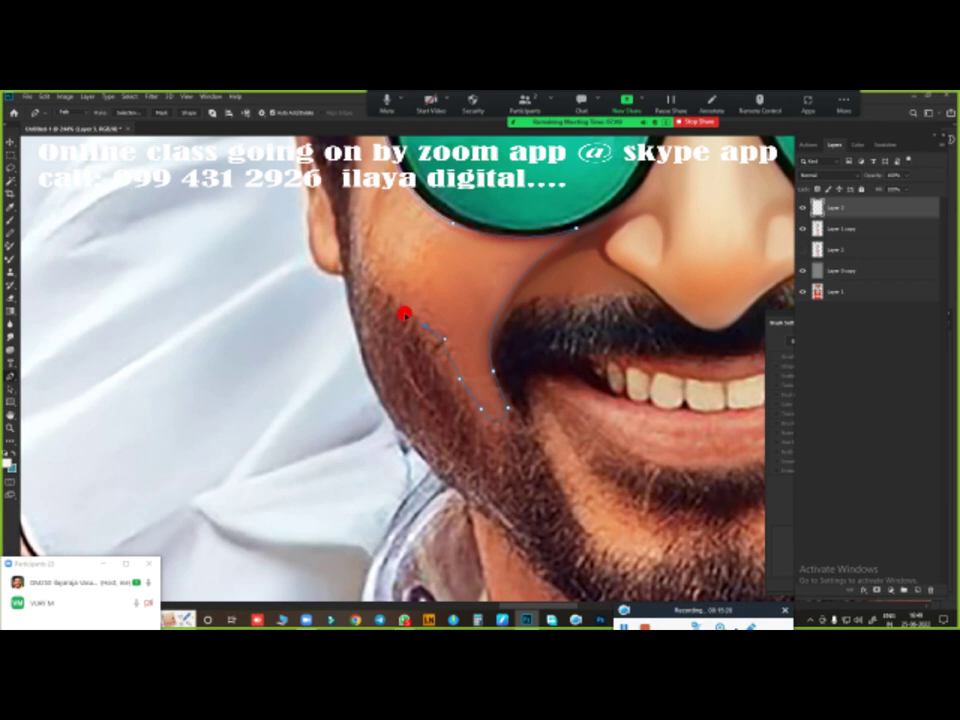
left_click_drag(430, 437, 377, 541)
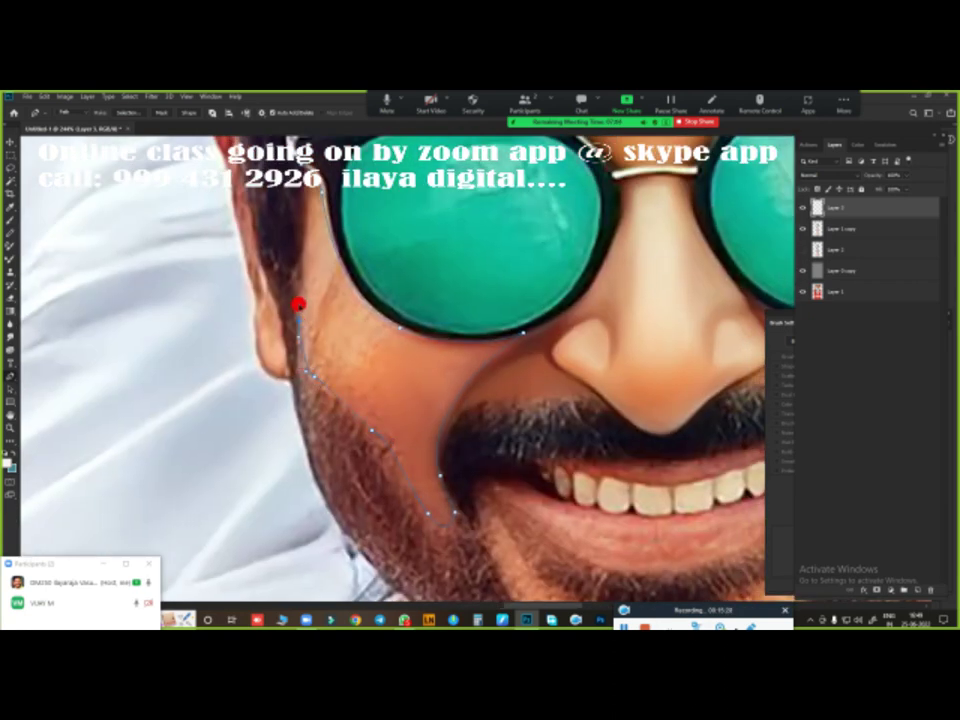
scroll(300, 265, "up", 3)
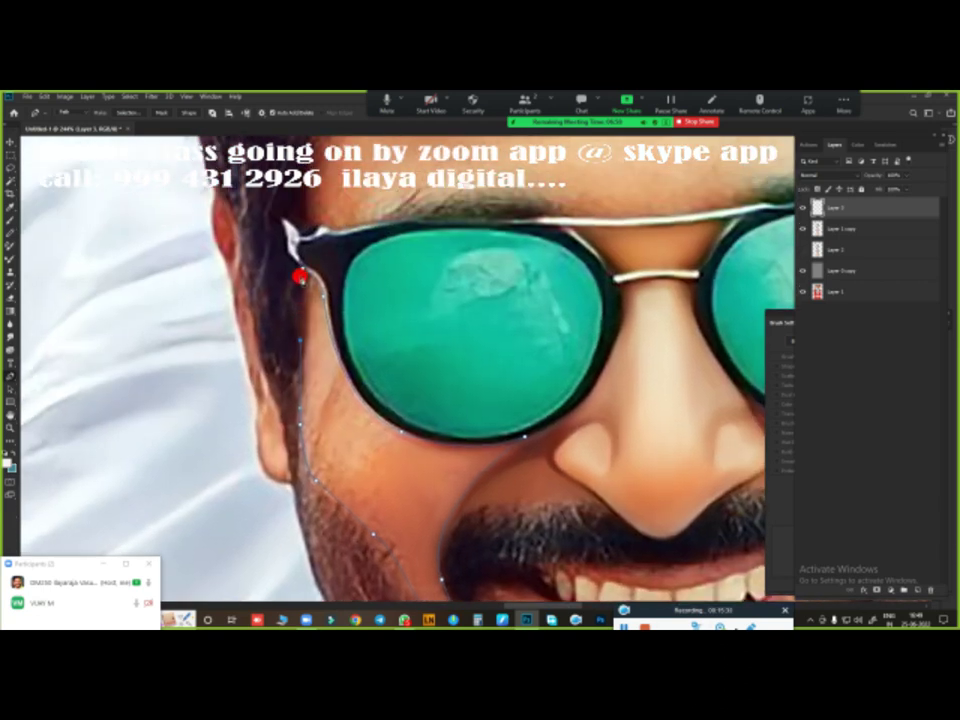
- Convert the traced left-cheek path into a selection with Make Selection
right_click(364, 405)
key("Return")
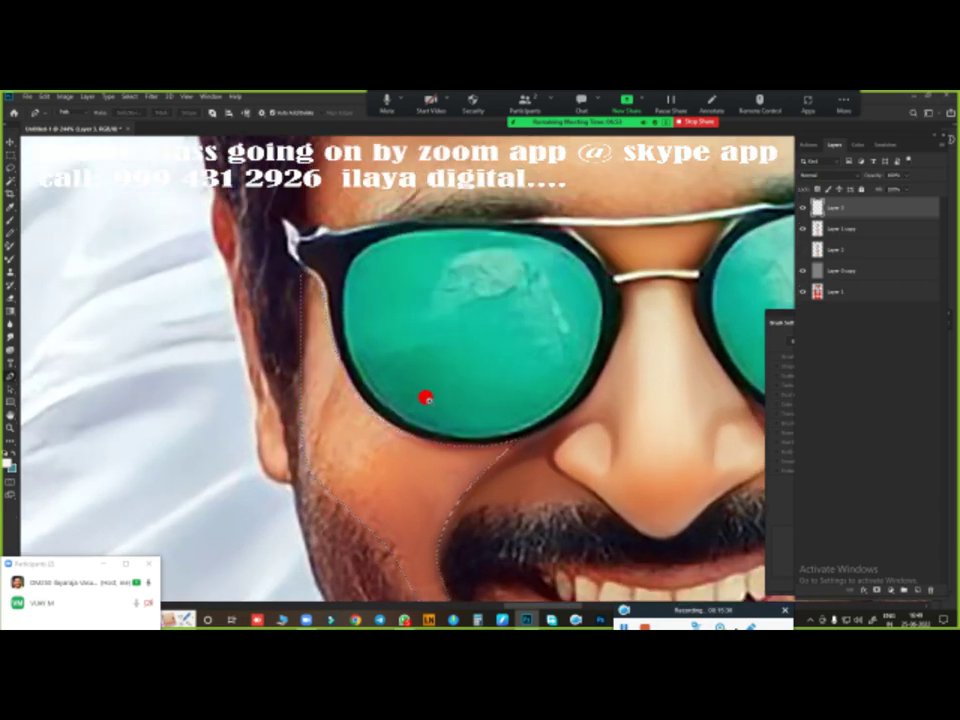
scroll(427, 398, "down", 2)
scroll(443, 321, "down", 1)
key("r")
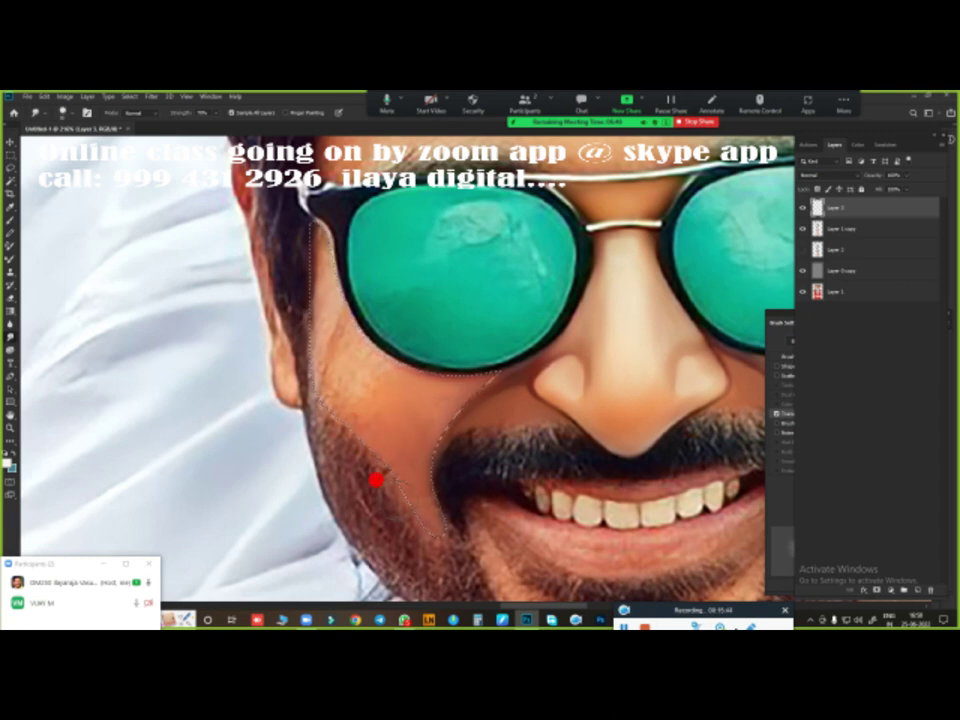
- Smudge the left cheek along the beard, hair edge and lower glasses rim, shrinking the brush
left_click_drag(375, 480, 335, 398)
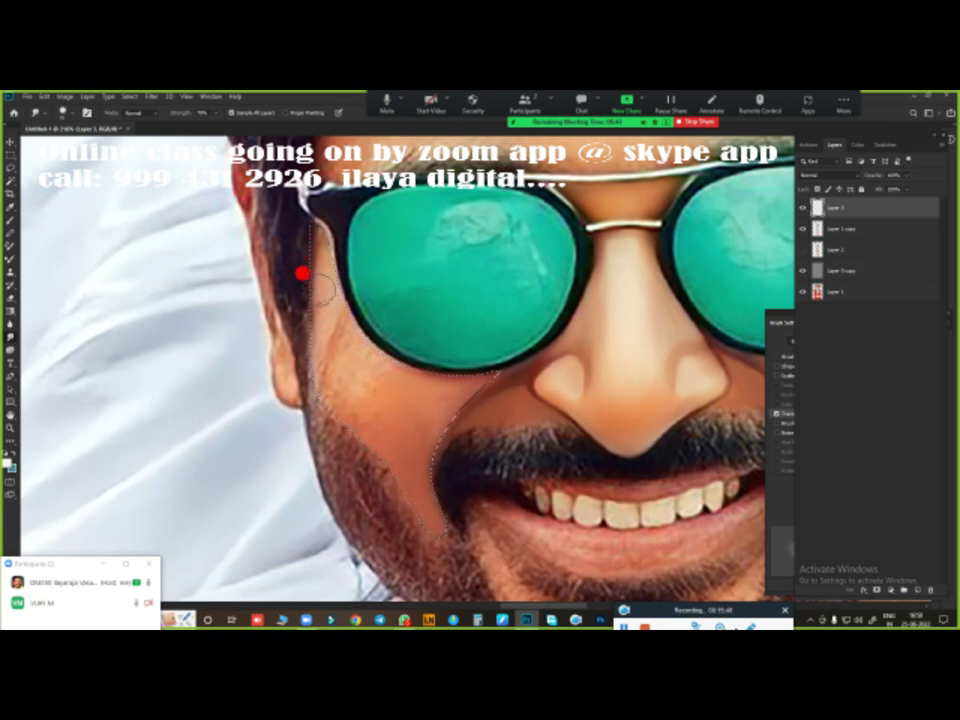
left_click_drag(302, 273, 302, 195)
mouse_move(297, 353)
left_mouse_down()
mouse_move(321, 313)
mouse_move(315, 366)
mouse_move(340, 405)
mouse_move(321, 343)
mouse_move(336, 336)
mouse_move(343, 306)
mouse_move(411, 358)
mouse_move(386, 373)
mouse_move(459, 366)
mouse_move(375, 430)
mouse_move(291, 296)
mouse_move(407, 399)
mouse_move(429, 386)
mouse_move(441, 396)
mouse_move(371, 399)
mouse_move(356, 364)
mouse_move(340, 384)
mouse_move(381, 414)
mouse_move(441, 504)
mouse_move(484, 508)
mouse_move(463, 489)
left_mouse_up()
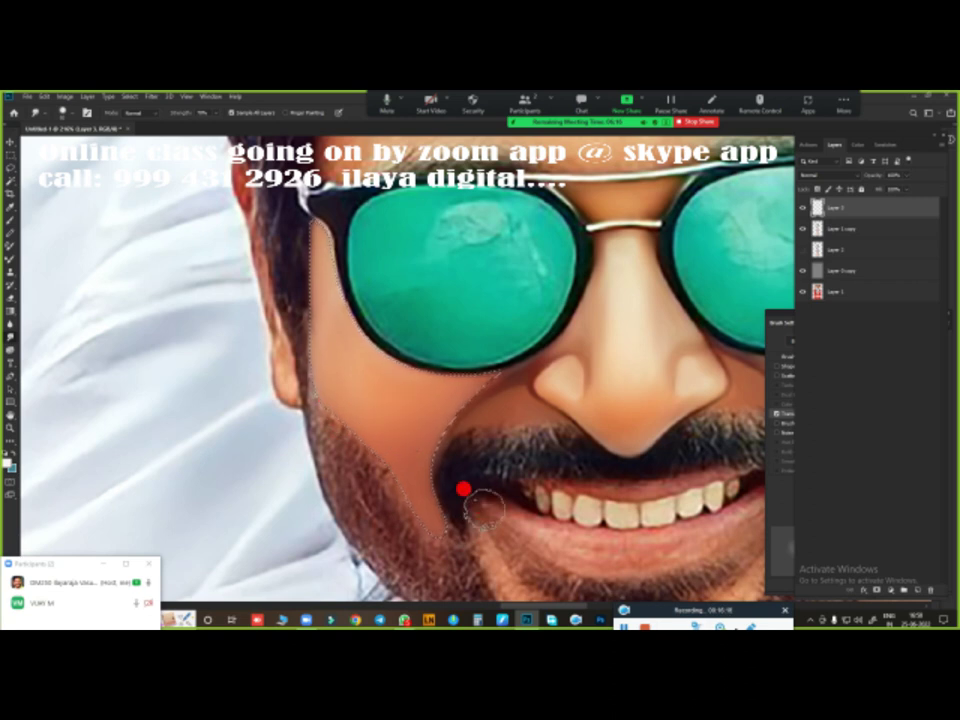
scroll(444, 407, "up", 1)
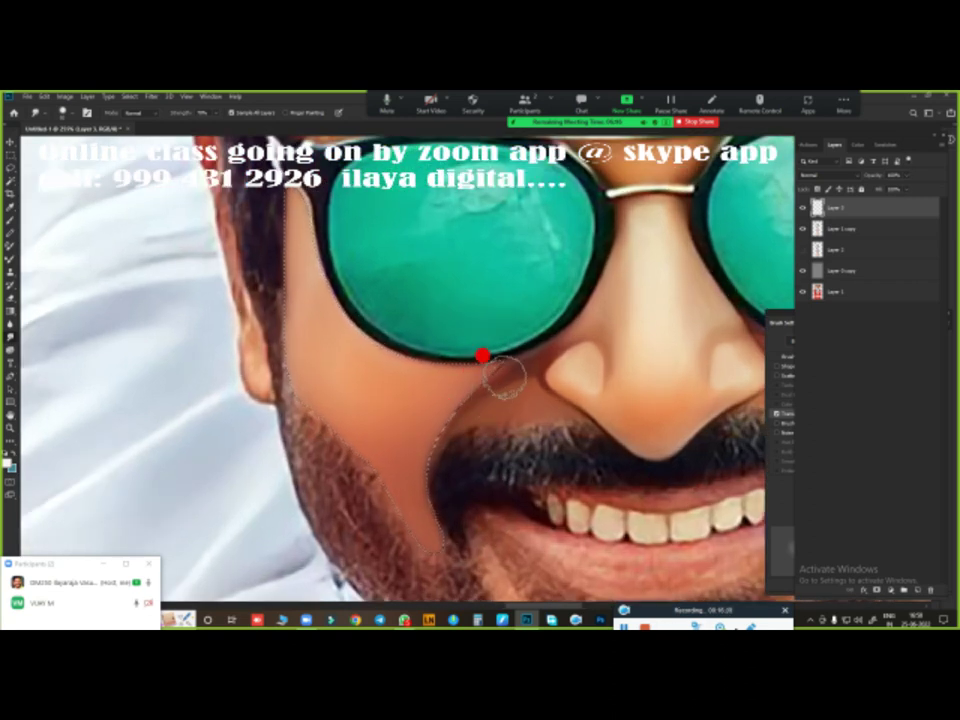
key("bracketleft")
key("bracketleft")
key("bracketleft")
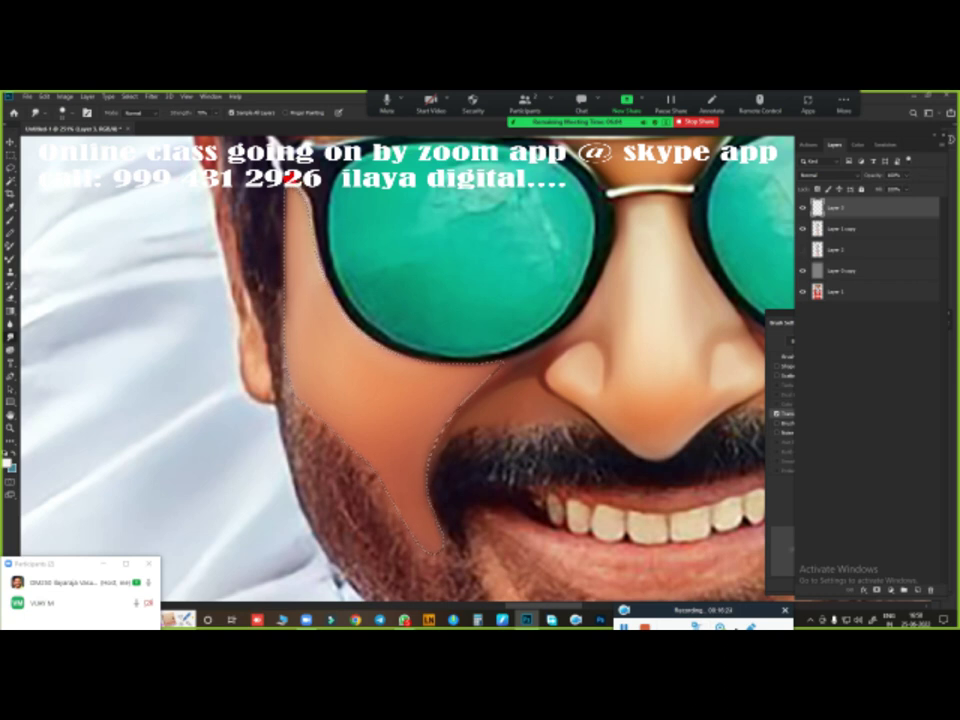
mouse_move(309, 228)
left_mouse_down()
mouse_move(321, 274)
mouse_move(379, 348)
left_mouse_up()
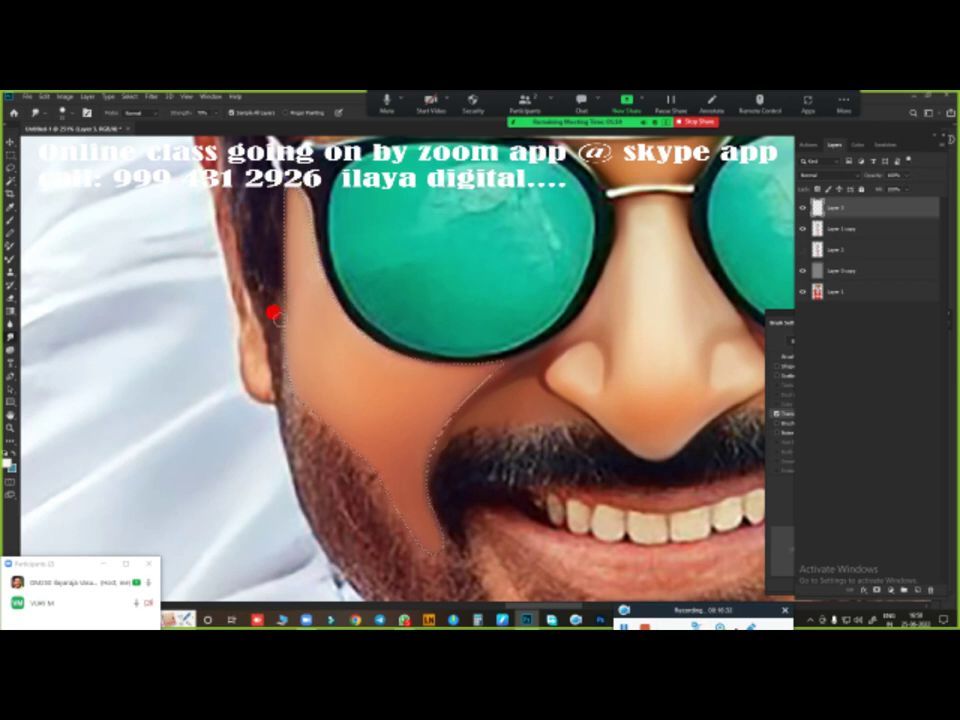
scroll(487, 472, "down", 5)
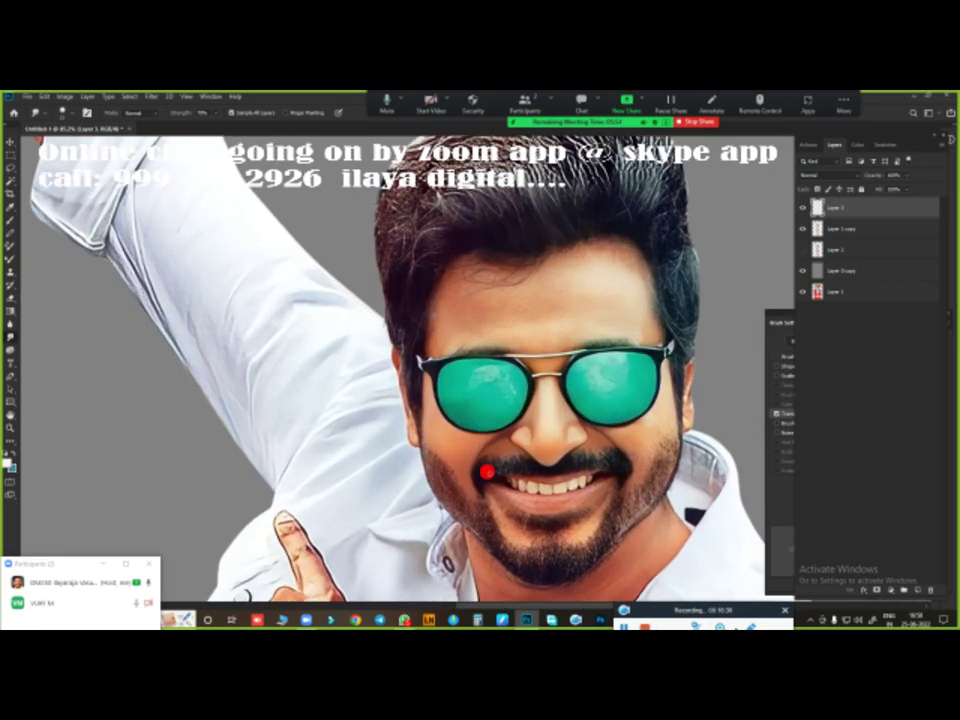
scroll(469, 386, "up", 2)
scroll(501, 296, "up", 3)
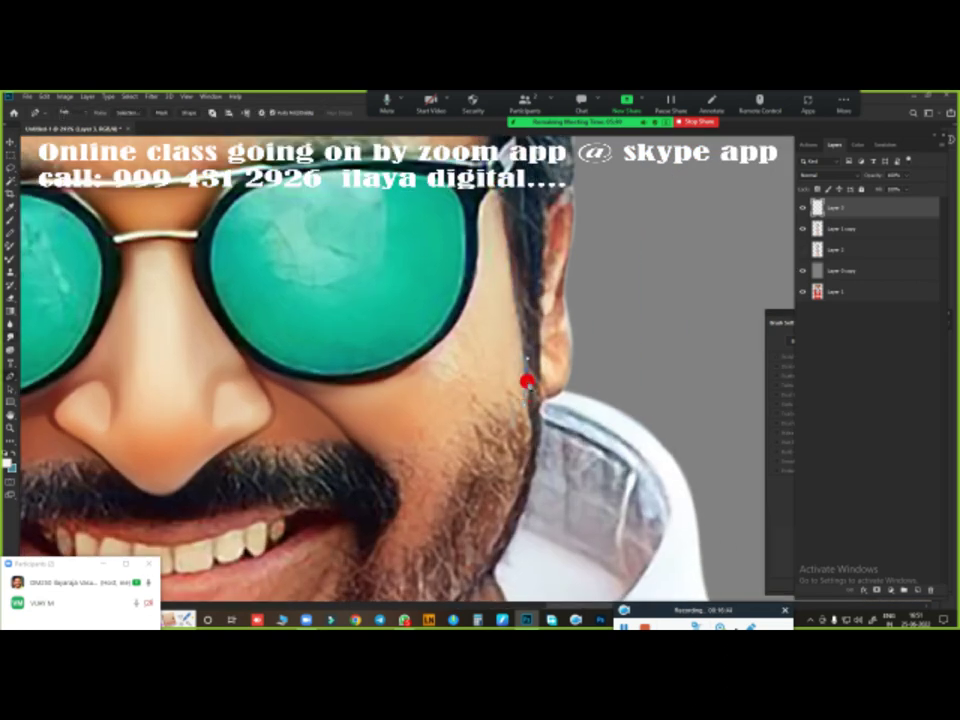
- Add curved pen anchors beside the moustache's right end and up along the right cheek
mouse_move(525, 383)
left_mouse_down()
mouse_move(583, 231)
mouse_move(530, 305)
left_mouse_up()
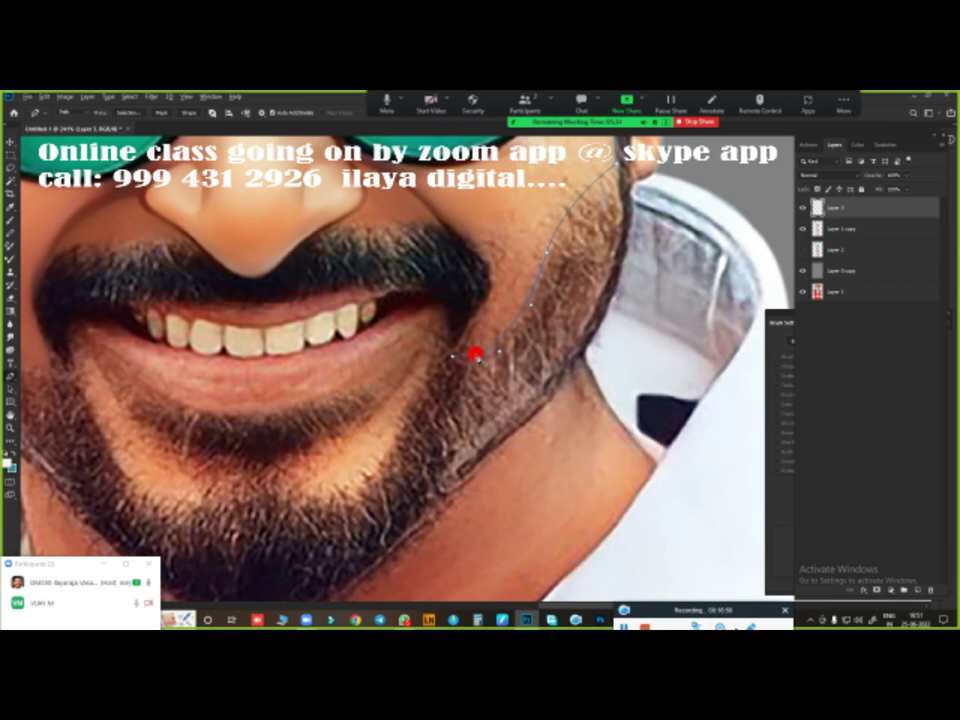
left_click_drag(468, 249, 439, 229)
left_click_drag(472, 266, 456, 334)
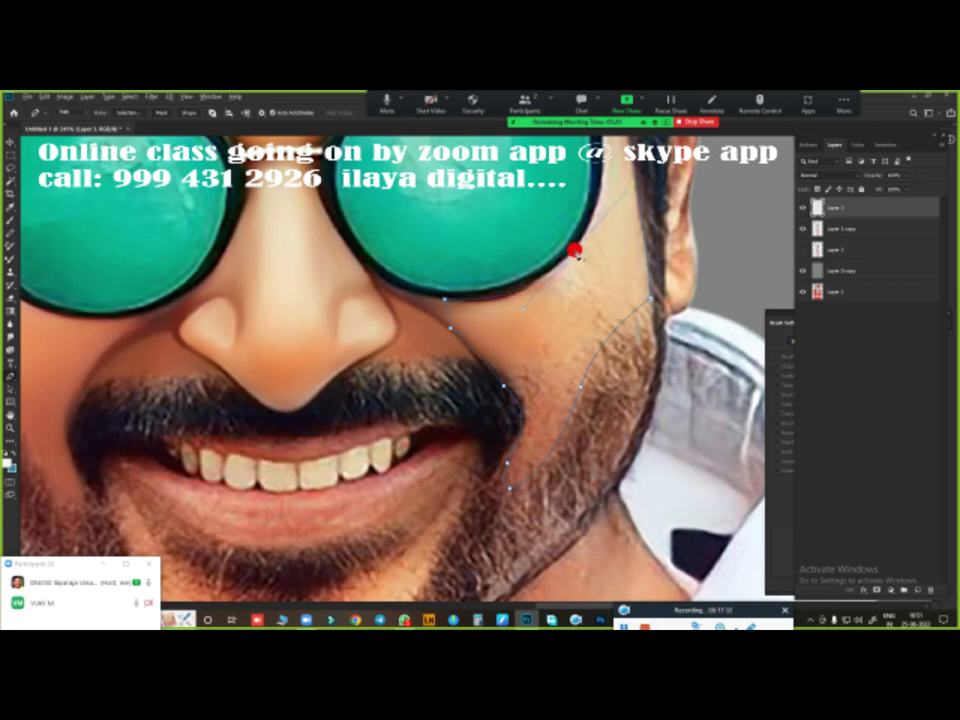
left_click_drag(575, 252, 516, 405)
left_click_drag(527, 287, 514, 199)
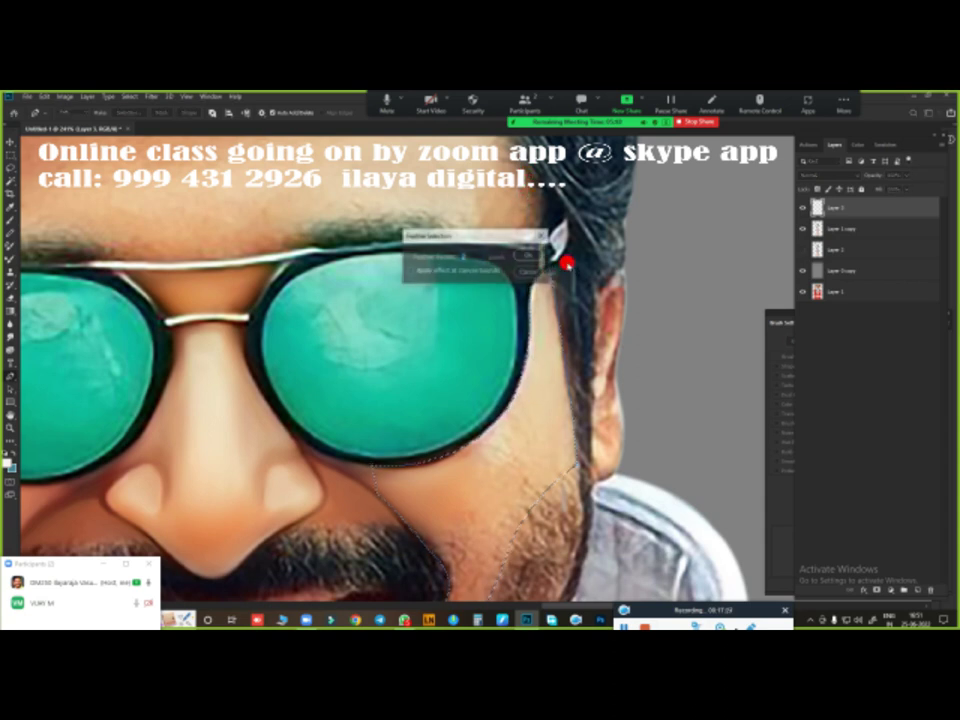
- Smudge the right-cheek stubble and skin below the right lens, then fit the portrait on screen
scroll(397, 343, "down", 2)
key("r")
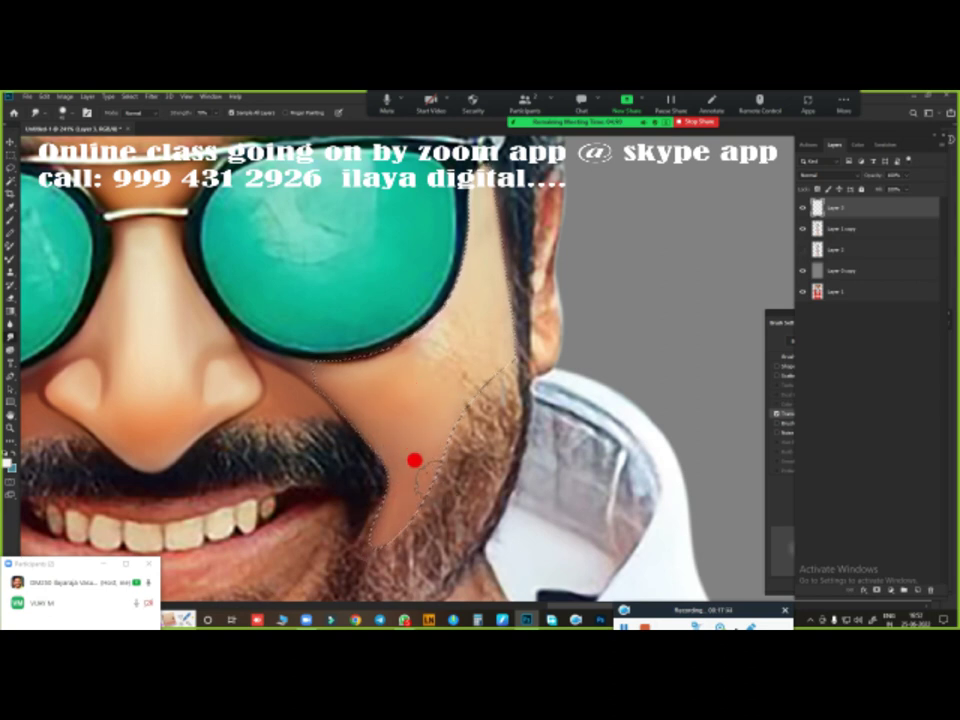
mouse_move(440, 479)
left_mouse_down()
mouse_move(412, 405)
mouse_move(343, 350)
left_mouse_up()
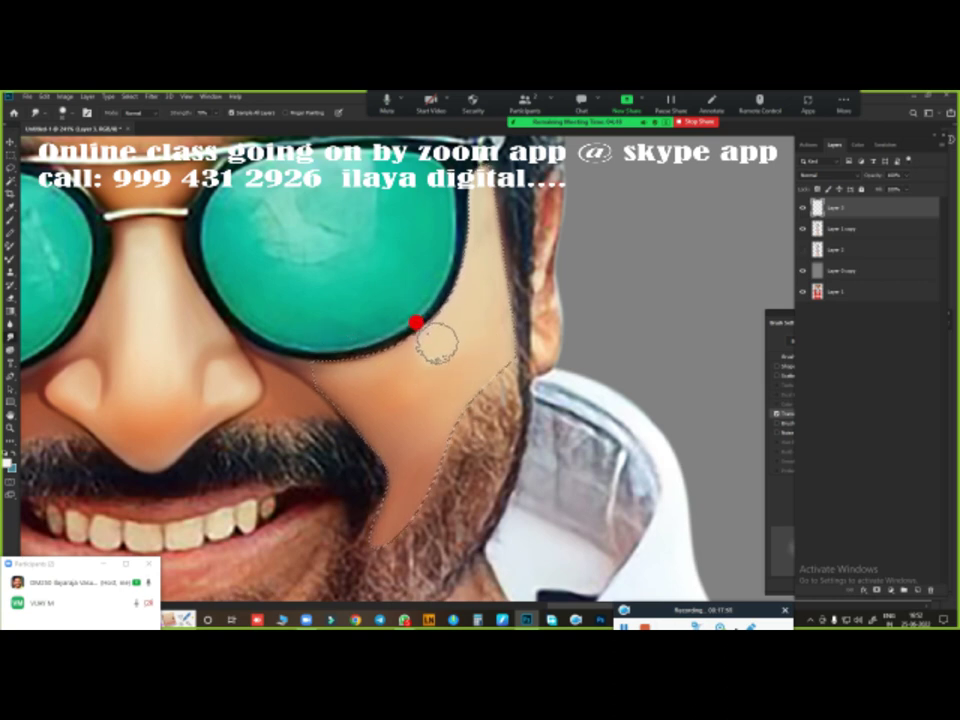
mouse_move(450, 354)
left_mouse_down()
mouse_move(456, 317)
mouse_move(463, 354)
left_mouse_up()
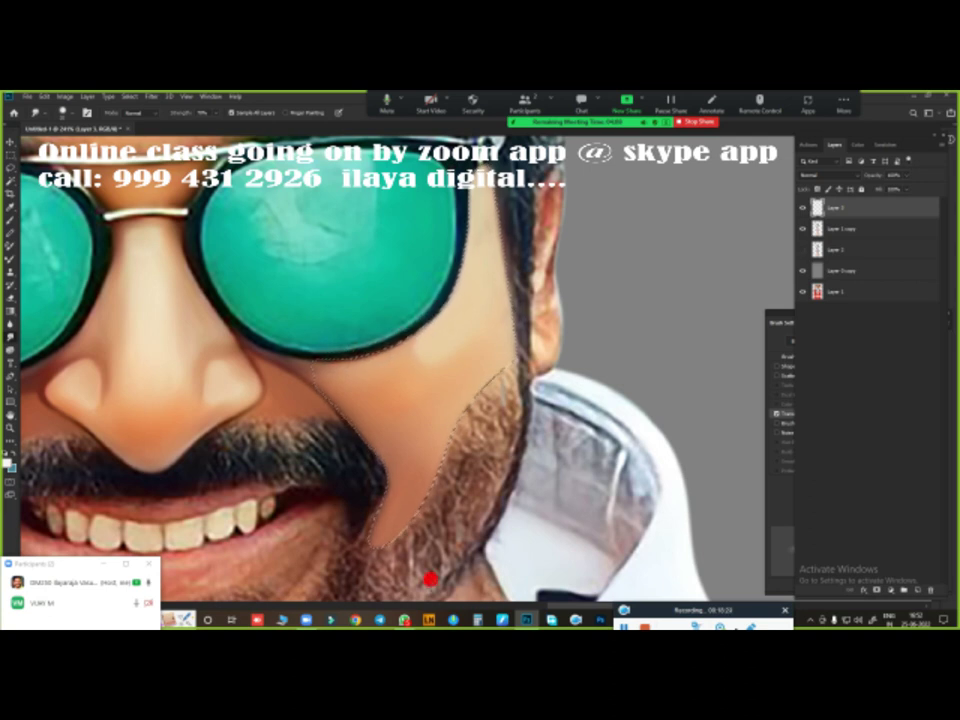
key("ctrl+0")
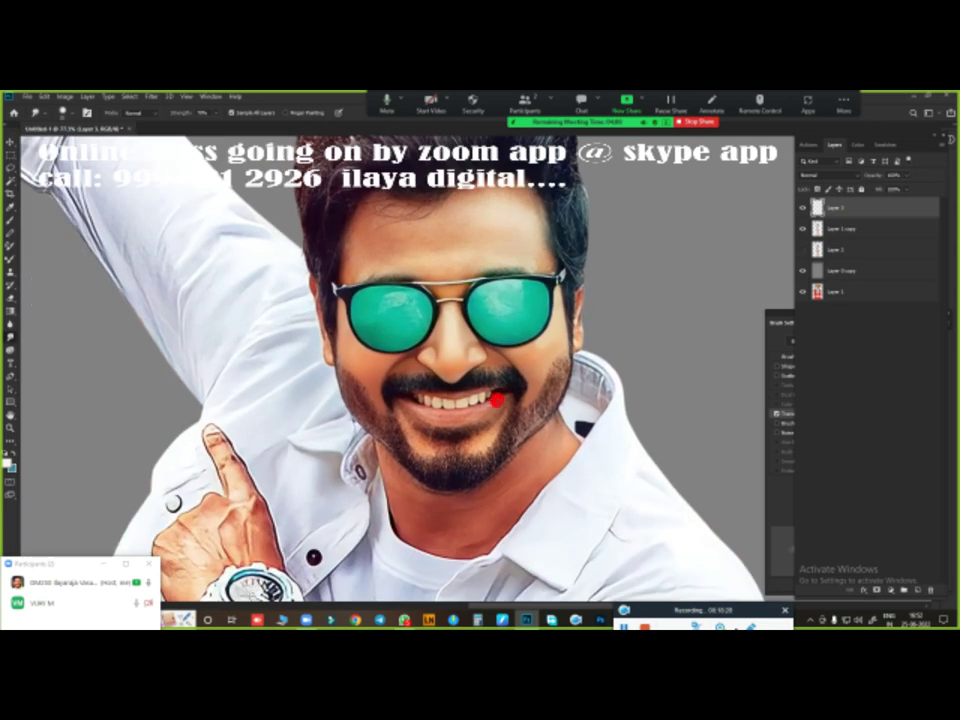
- Smudge out the forehead hair curl and smooth the skin along the hairline
scroll(496, 400, "up", 3)
scroll(456, 274, "up", 2)
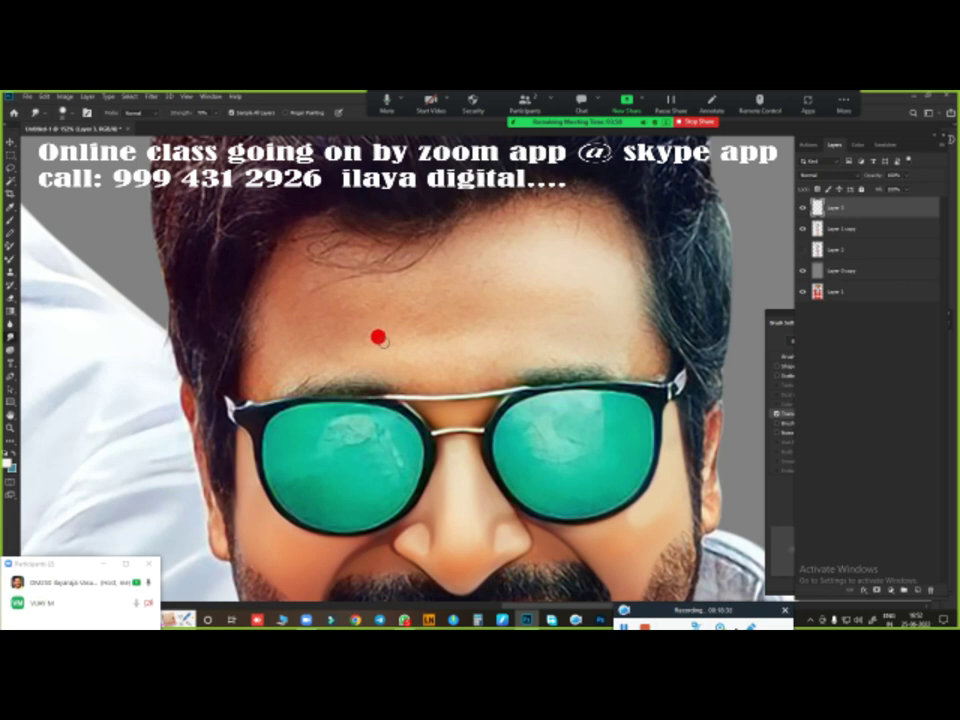
scroll(378, 337, "left", 2)
scroll(416, 319, "up", 1)
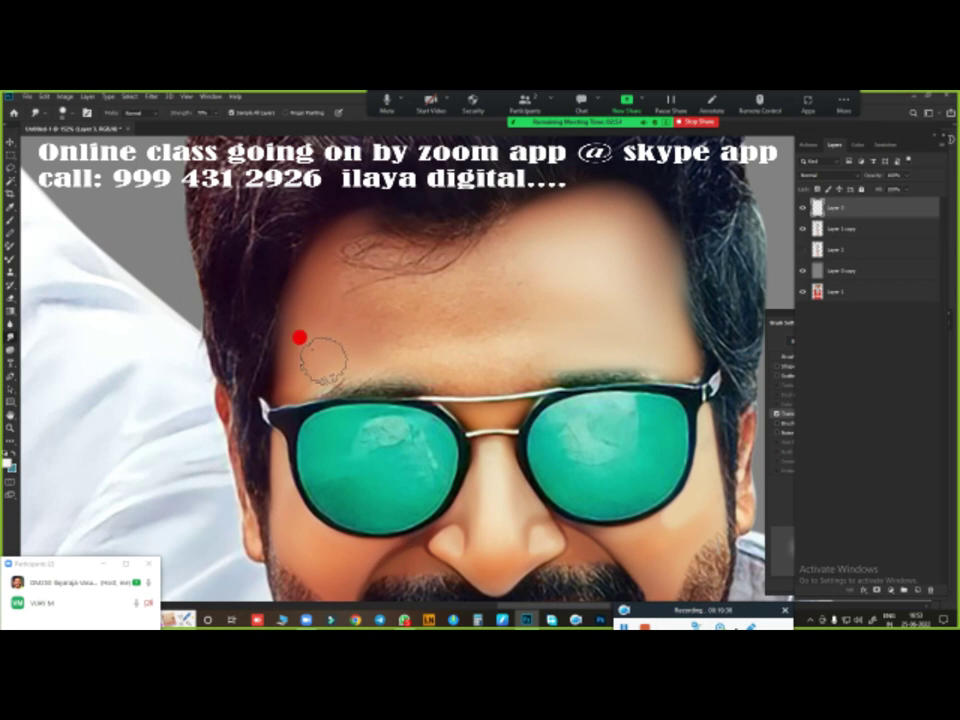
left_click_drag(352, 229, 430, 227)
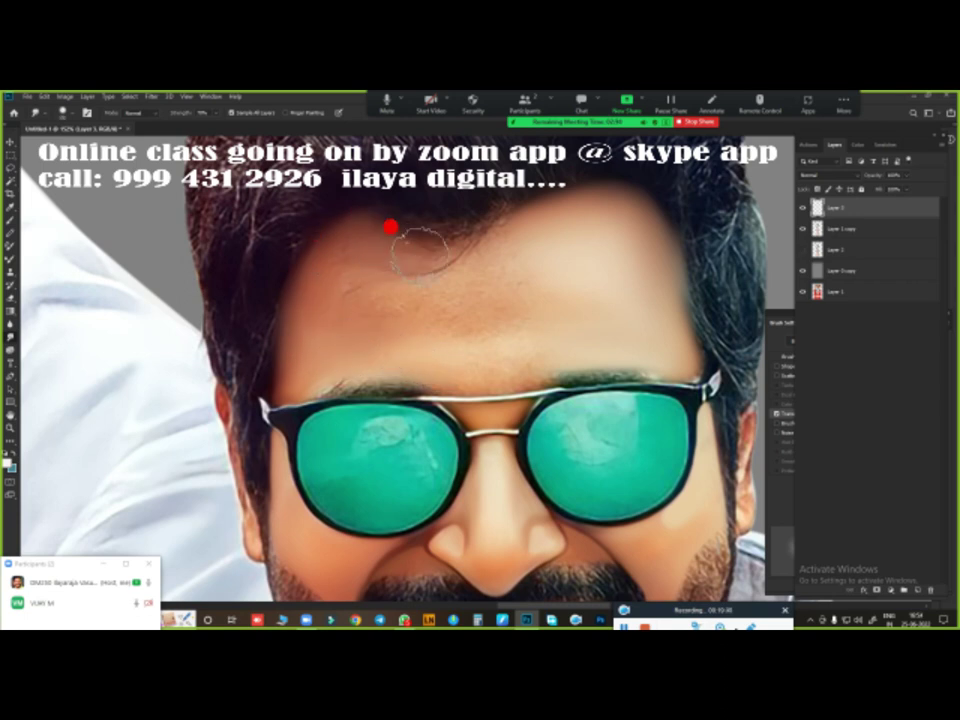
left_click_drag(316, 235, 323, 236)
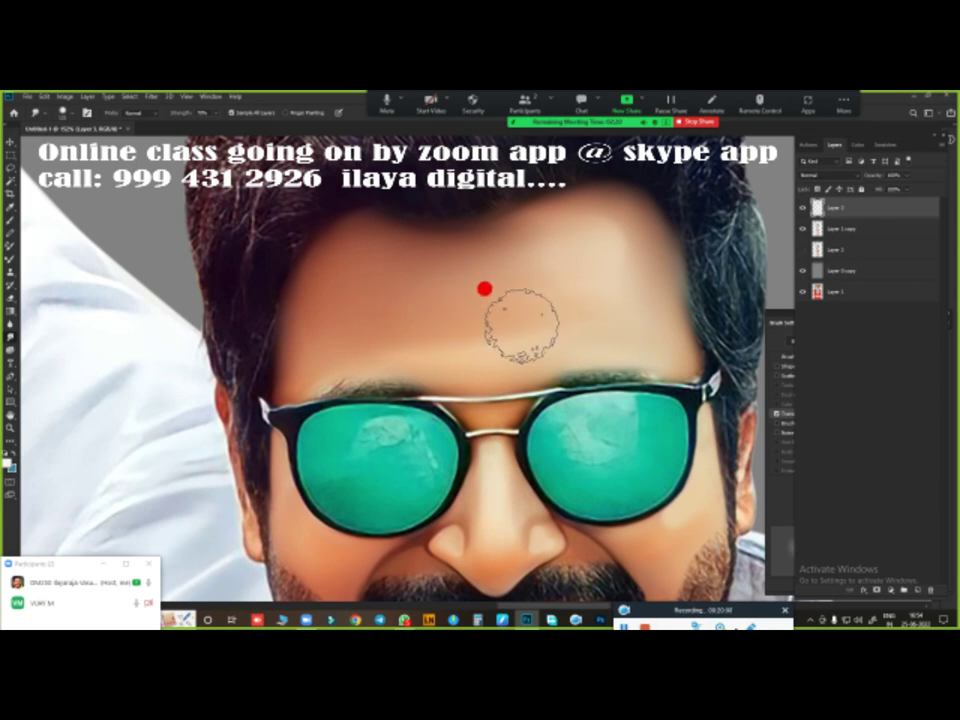
scroll(474, 444, "down", 2)
- Smudge the white glare off the left lens so it reads as plain teal
scroll(514, 341, "down", 2)
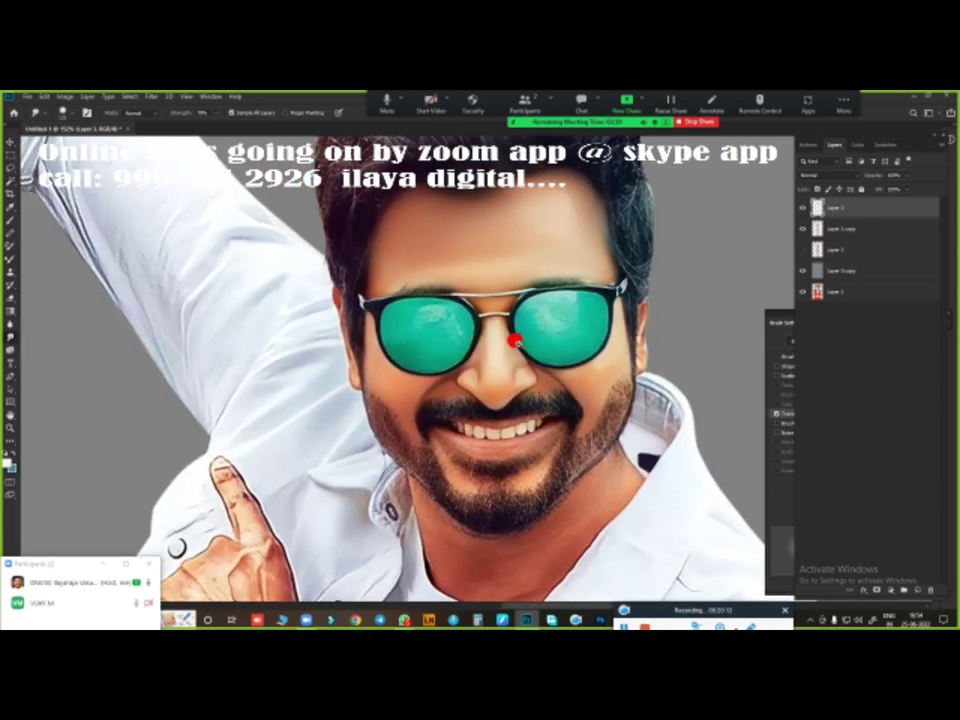
scroll(525, 339, "up", 3)
scroll(541, 372, "up", 1)
scroll(545, 360, "up", 1)
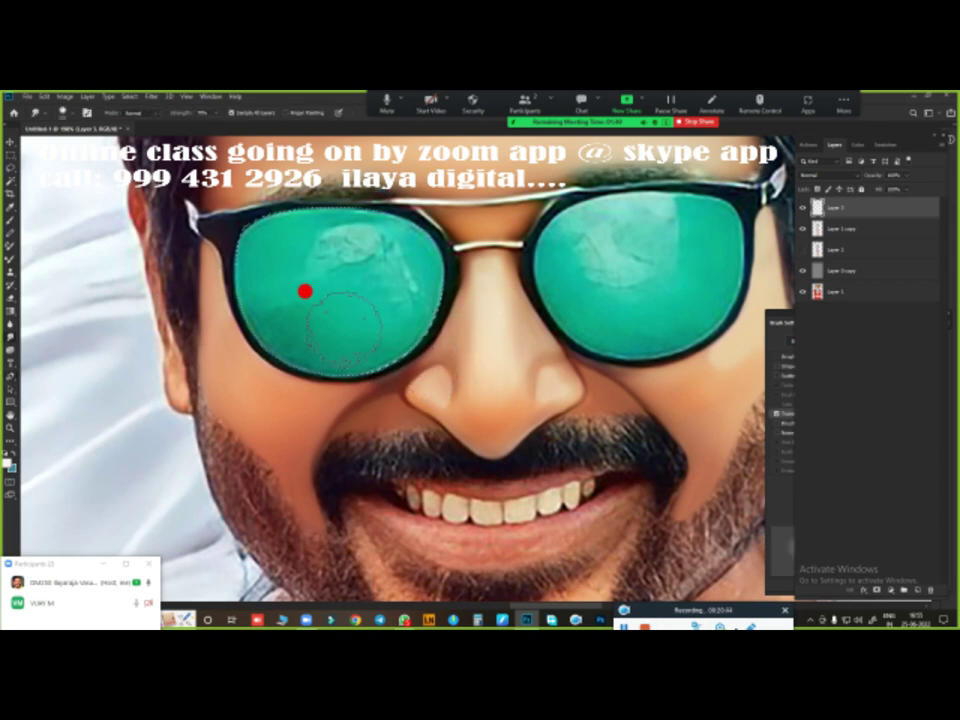
key("r")
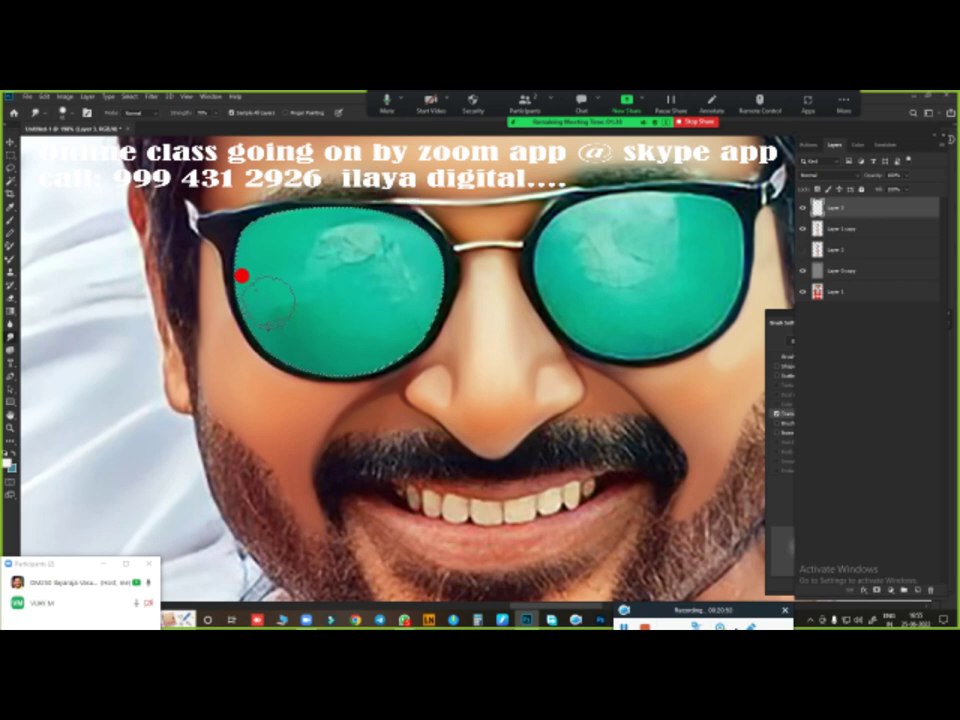
left_click_drag(313, 270, 367, 270)
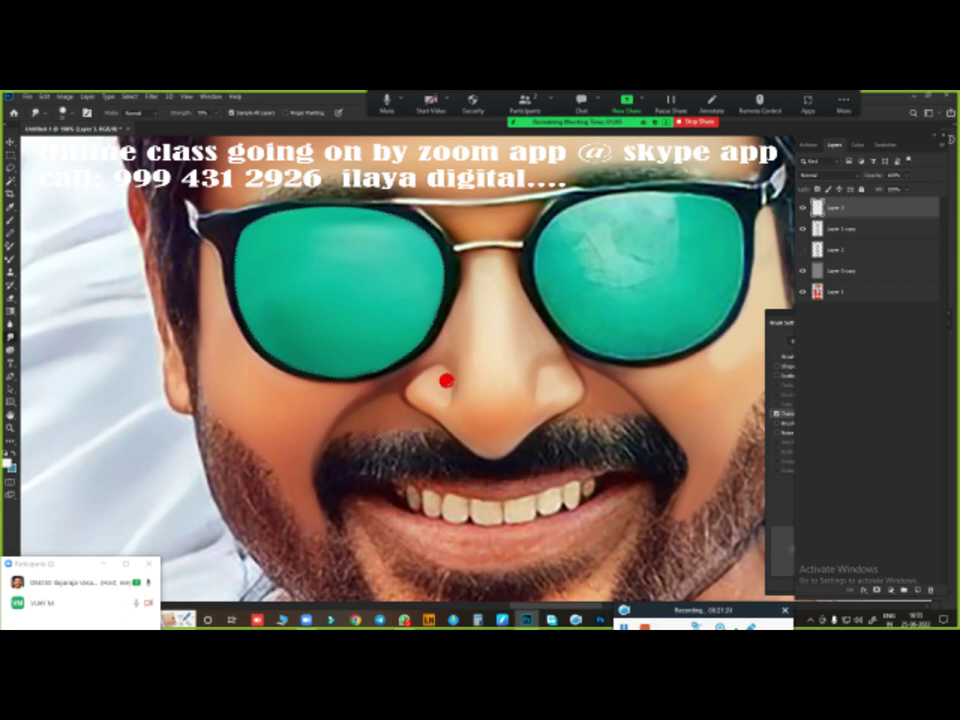
left_click_drag(446, 380, 339, 375)
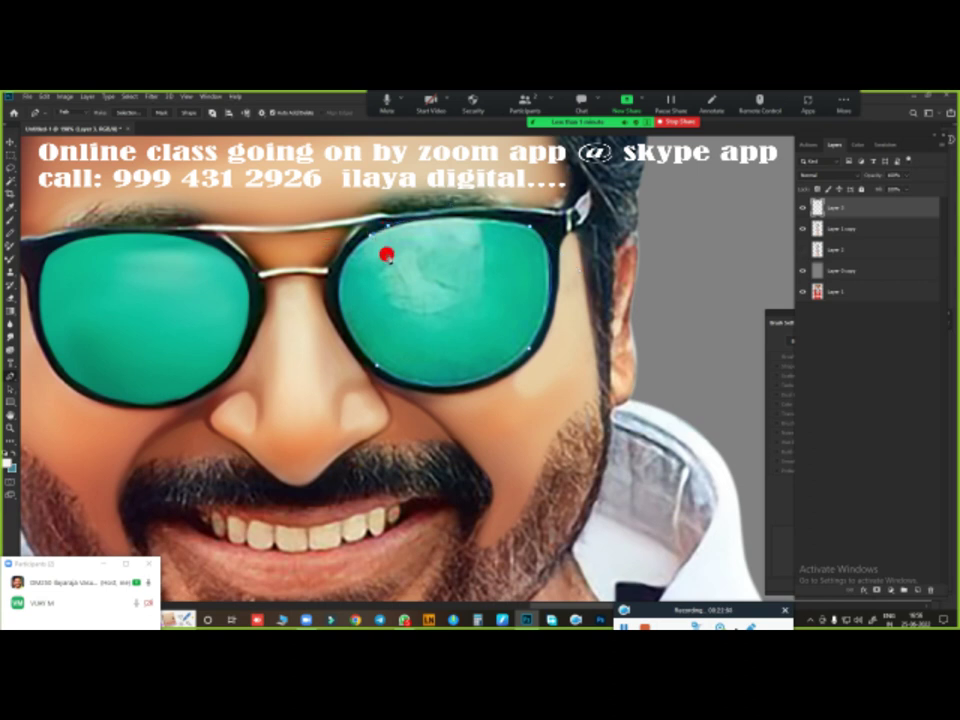
- Feather the right-lens selection and smudge out its mottled reflection
key("shift+F6")
key("Return")
key("r")
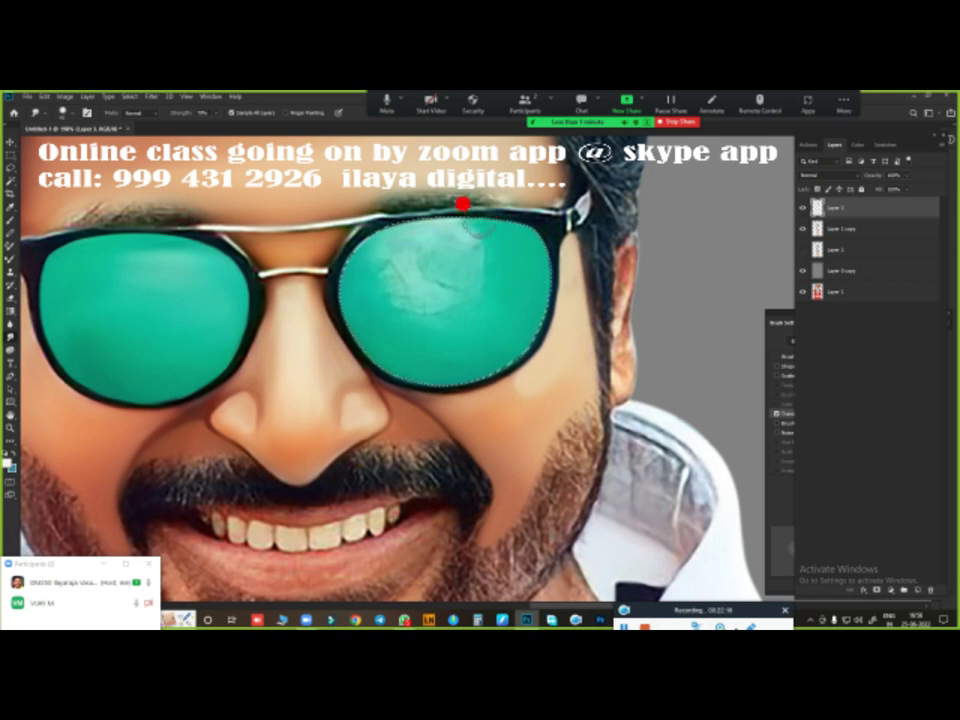
mouse_move(396, 202)
left_mouse_down()
mouse_move(375, 281)
mouse_move(371, 270)
mouse_move(414, 225)
mouse_move(459, 232)
left_mouse_up()
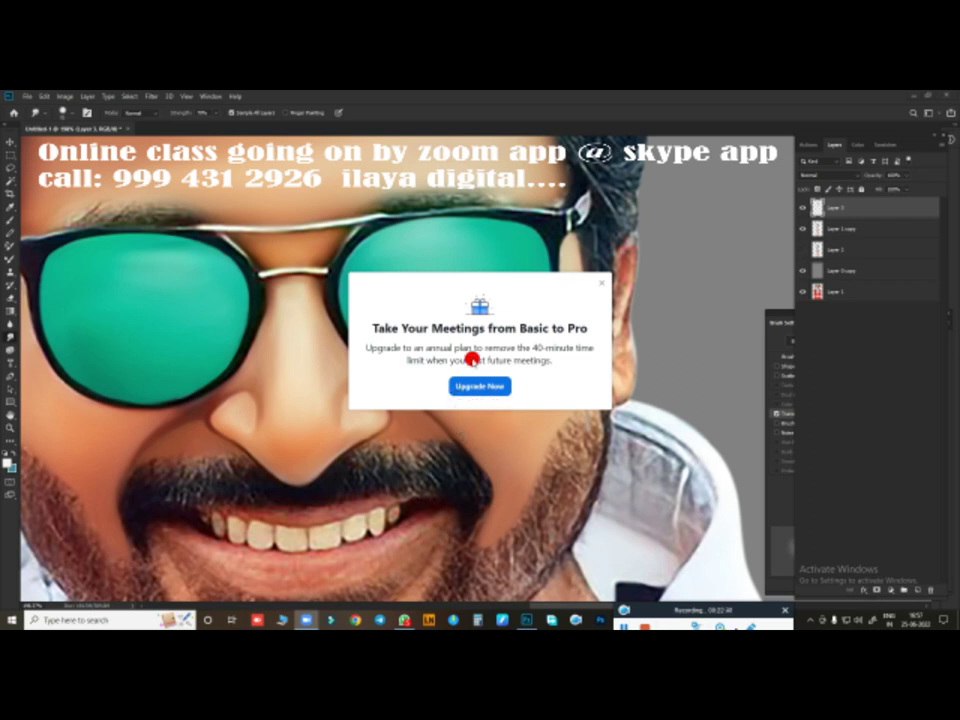
- Dismiss the upgrade popup and smudge the forearm skin by the wristband and the sleeve-edge shading
left_click(597, 282)
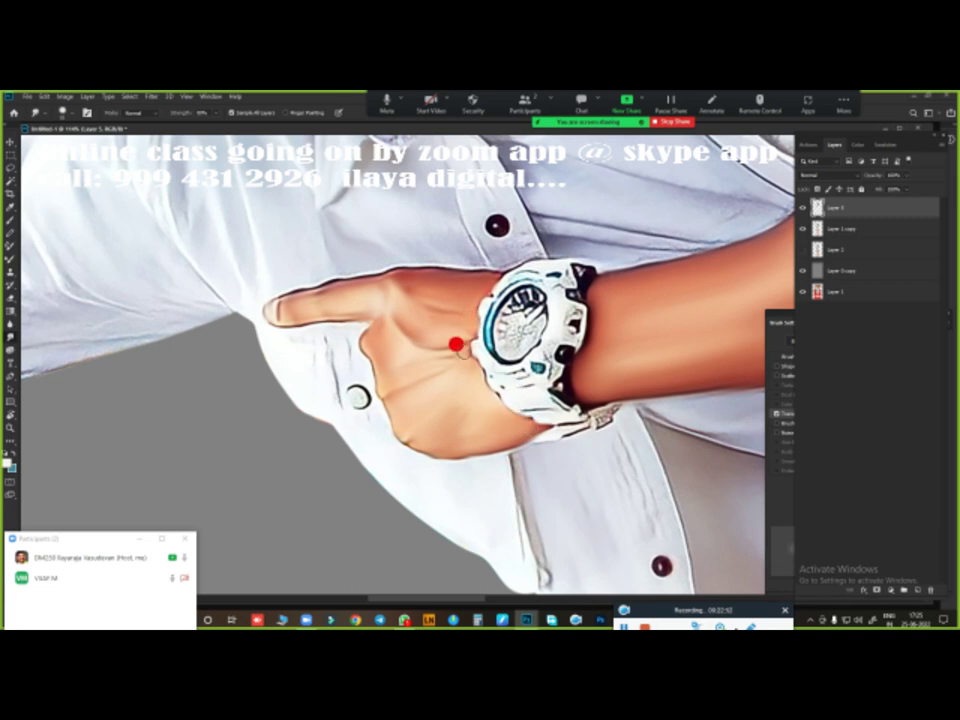
scroll(455, 387, "down", 5)
scroll(668, 336, "down", 3)
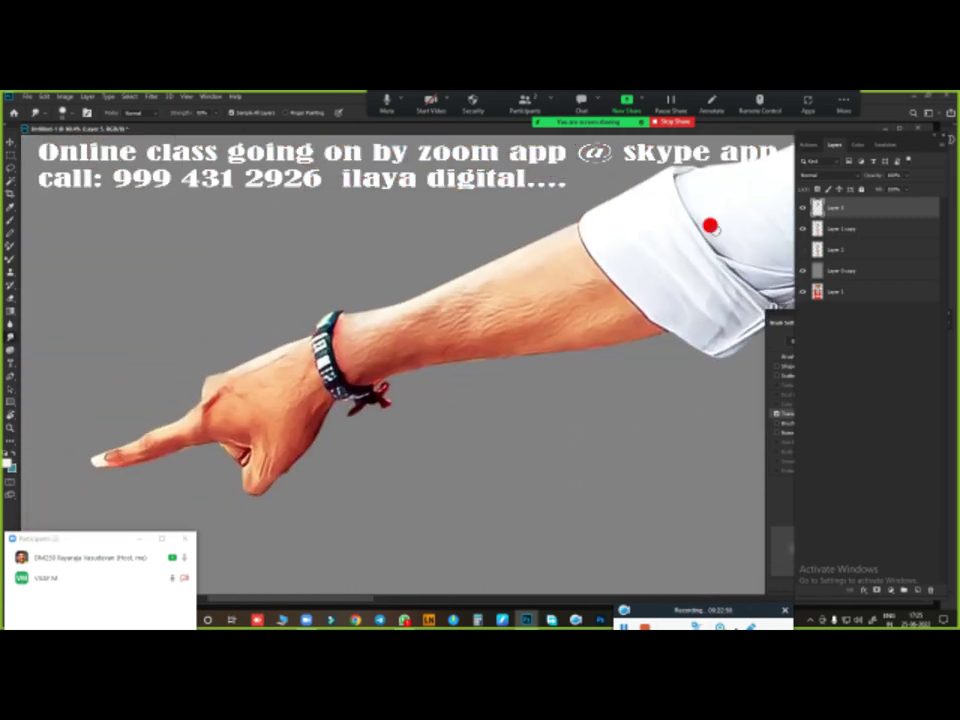
scroll(484, 364, "up", 3)
scroll(454, 364, "up", 1)
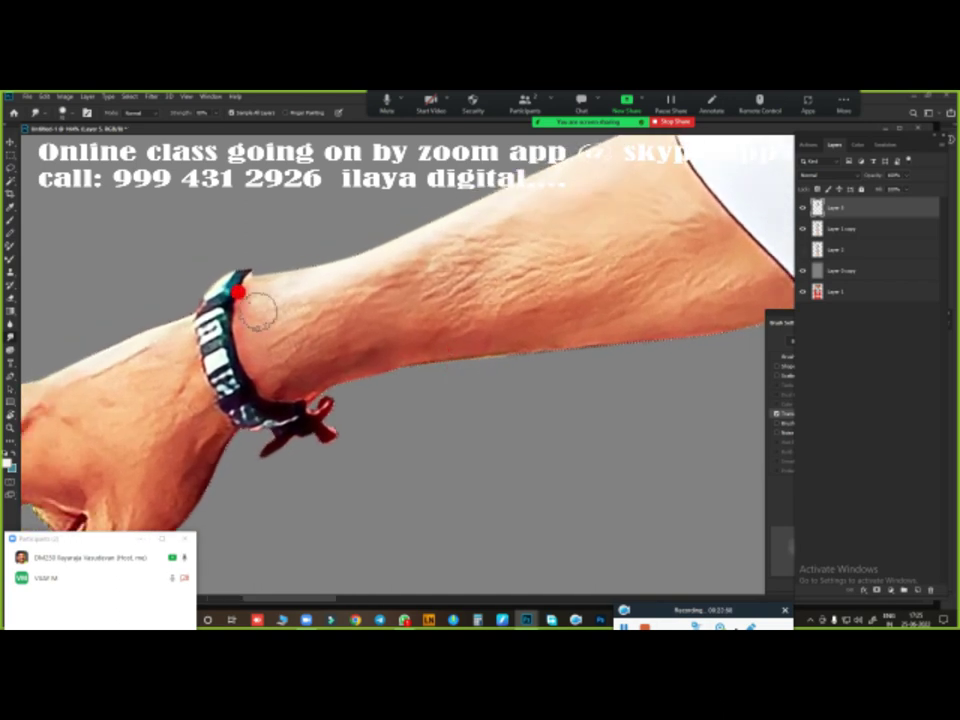
mouse_move(249, 256)
left_mouse_down()
mouse_move(246, 347)
mouse_move(283, 364)
left_mouse_up()
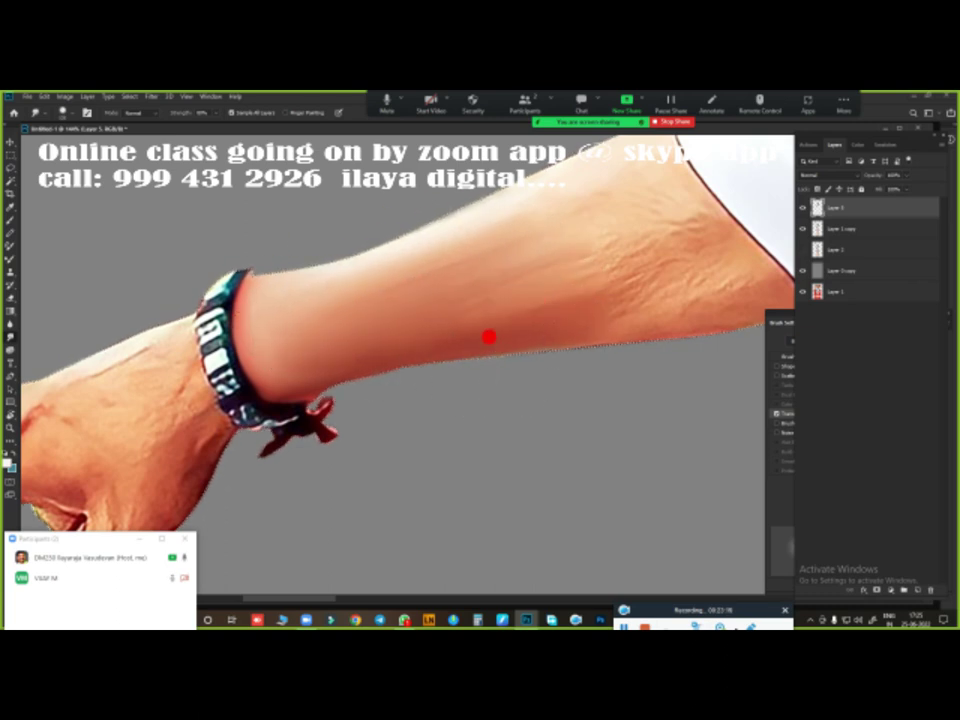
left_click_drag(518, 388, 319, 398)
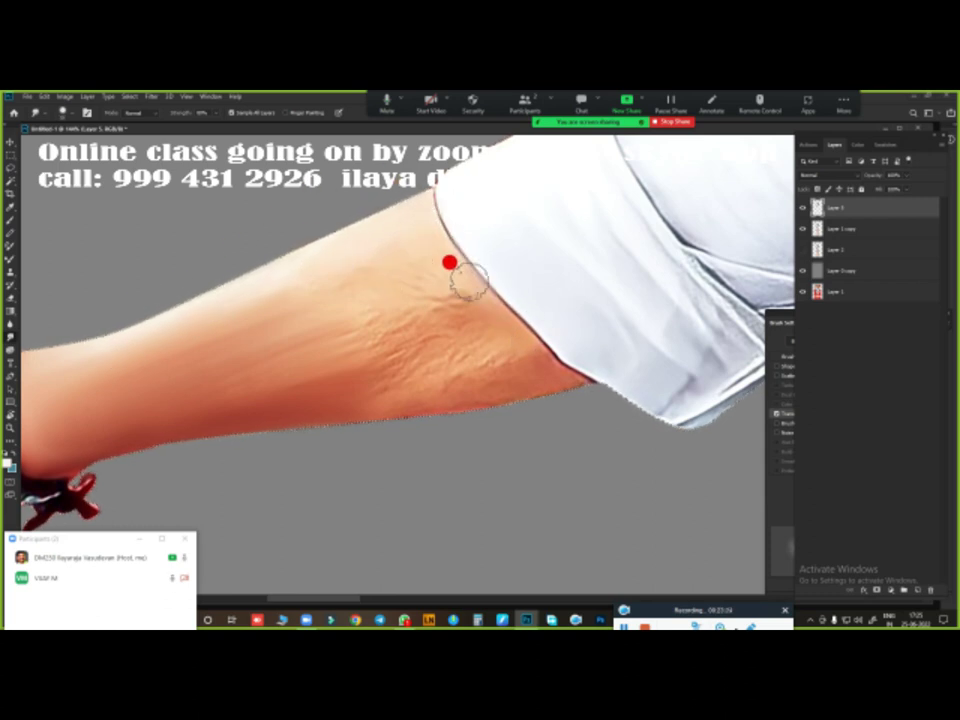
mouse_move(449, 262)
left_mouse_down()
mouse_move(516, 326)
mouse_move(456, 272)
mouse_move(522, 302)
mouse_move(407, 261)
mouse_move(448, 300)
mouse_move(424, 371)
mouse_move(254, 393)
mouse_move(381, 373)
mouse_move(221, 347)
mouse_move(311, 319)
mouse_move(353, 231)
mouse_move(369, 276)
mouse_move(369, 321)
mouse_move(311, 281)
mouse_move(112, 335)
mouse_move(283, 306)
mouse_move(369, 362)
mouse_move(388, 349)
mouse_move(430, 155)
mouse_move(658, 298)
left_mouse_up()
- Smudge the fingertip, the hand's outline from knuckle to wrist, and the thumb-tip wrinkles smooth
left_click_drag(274, 354, 454, 294)
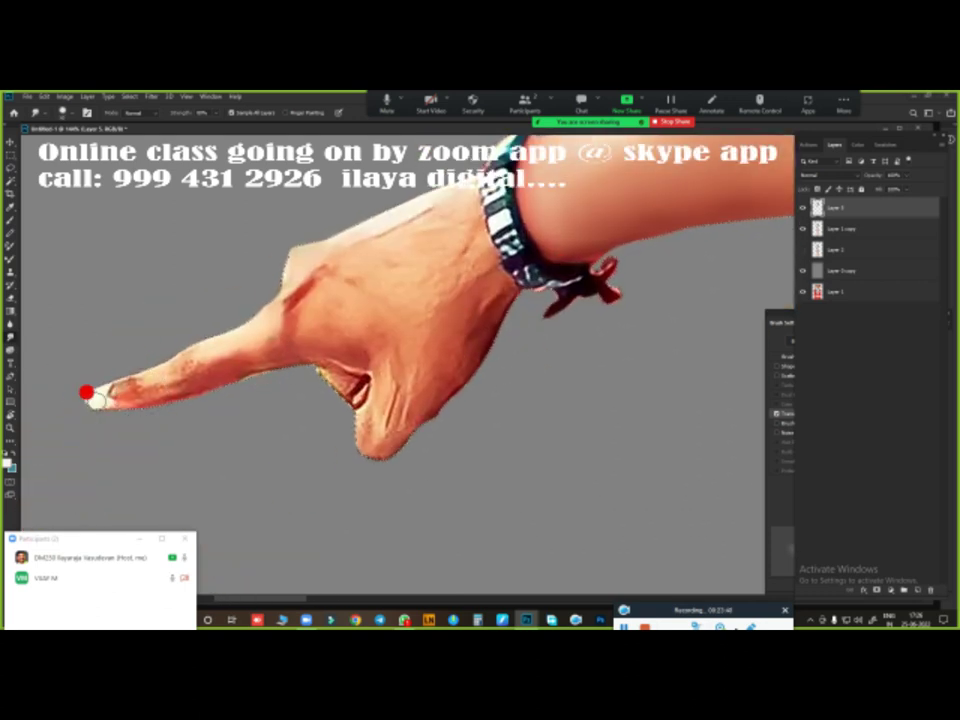
mouse_move(87, 392)
left_mouse_down()
mouse_move(199, 336)
mouse_move(194, 370)
mouse_move(238, 319)
mouse_move(255, 321)
mouse_move(229, 363)
left_mouse_up()
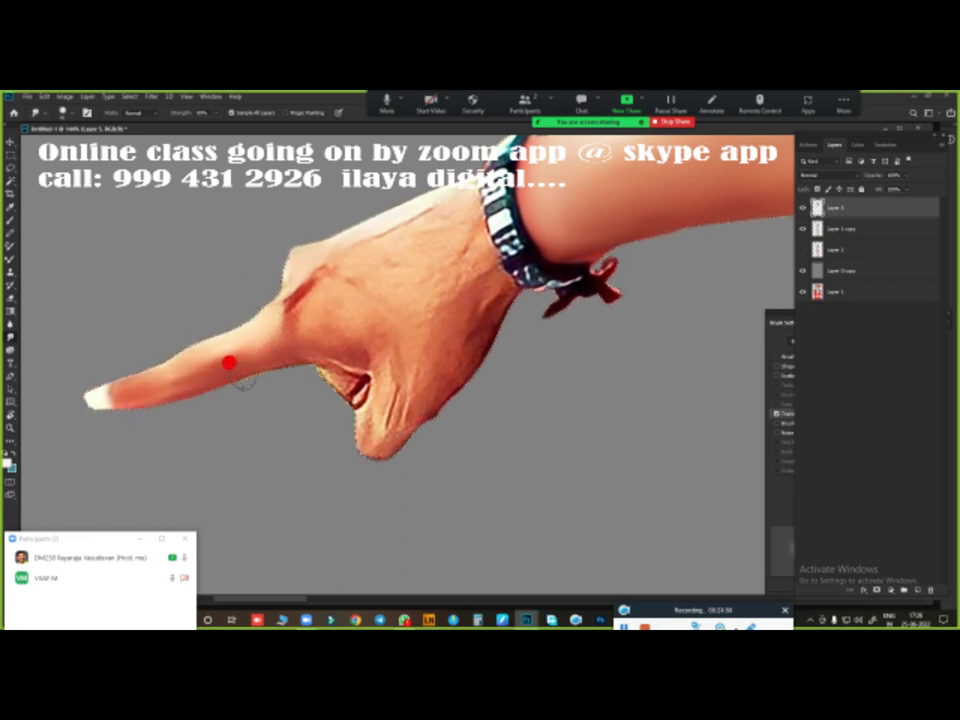
left_click_drag(291, 307, 273, 286)
mouse_move(326, 220)
left_mouse_down()
mouse_move(274, 285)
mouse_move(273, 343)
left_mouse_up()
mouse_move(337, 328)
left_mouse_down()
mouse_move(319, 257)
mouse_move(439, 203)
mouse_move(485, 282)
left_mouse_up()
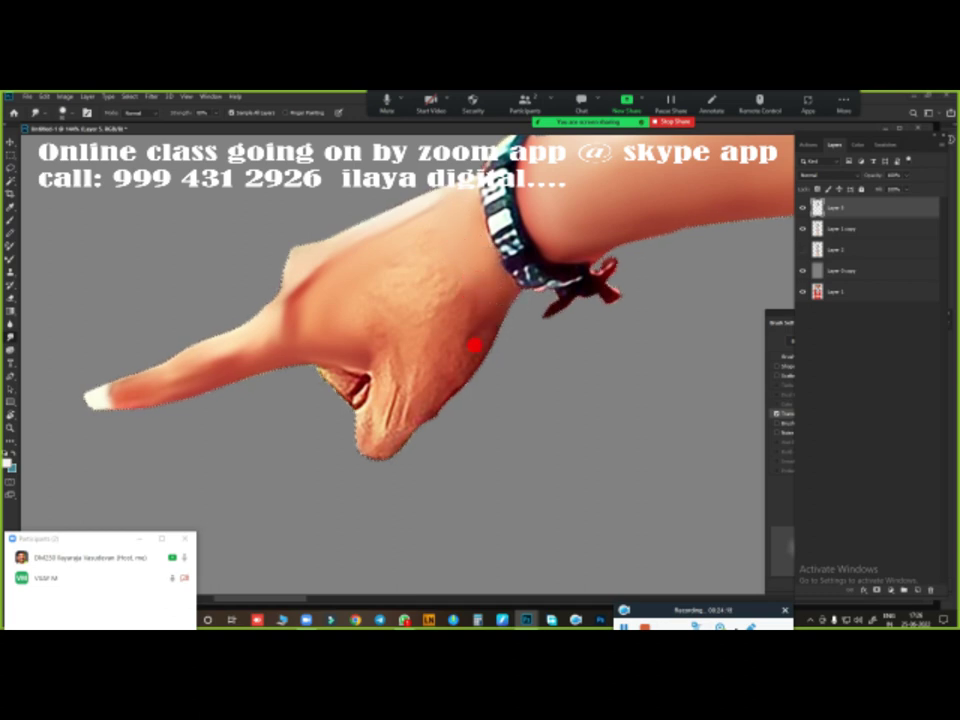
mouse_move(474, 345)
left_mouse_down()
mouse_move(396, 208)
mouse_move(371, 298)
mouse_move(407, 326)
mouse_move(429, 382)
mouse_move(439, 270)
mouse_move(323, 375)
left_mouse_up()
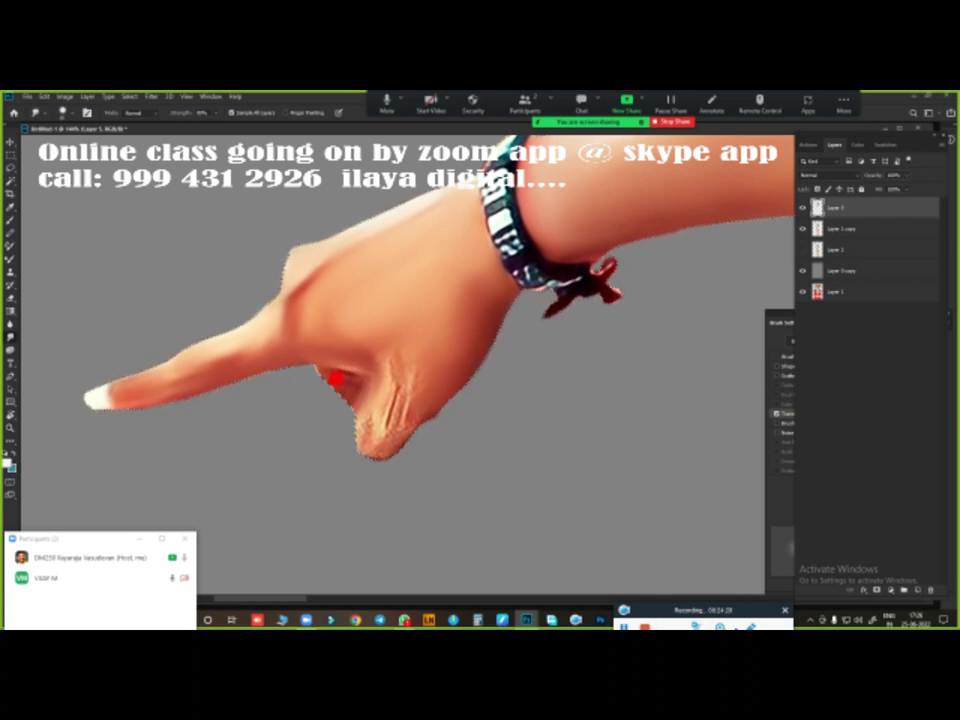
mouse_move(359, 354)
left_mouse_down()
mouse_move(377, 339)
mouse_move(362, 384)
mouse_move(379, 427)
mouse_move(606, 401)
left_mouse_up()
- Fit the image, zoom in on the raised arm, and smudge the fold lines below the cuff
key("ctrl+0")
scroll(610, 387, "down", 5)
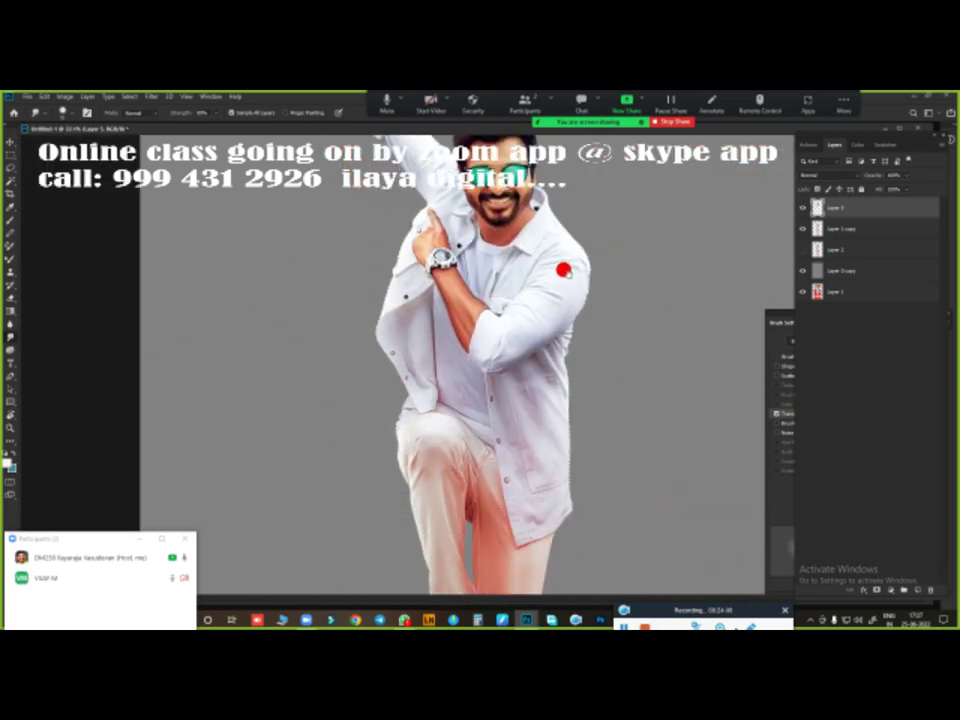
scroll(543, 376, "down", 3)
scroll(548, 385, "up", 3)
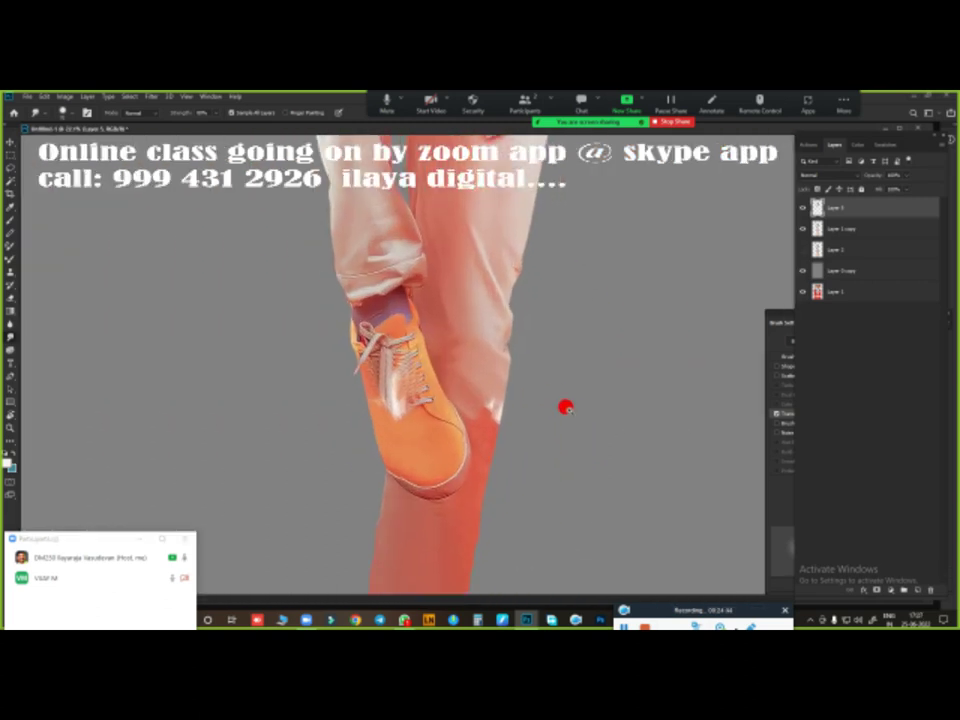
scroll(566, 407, "up", 3)
scroll(542, 452, "up", 4)
scroll(530, 430, "up", 5)
scroll(540, 415, "left", 2)
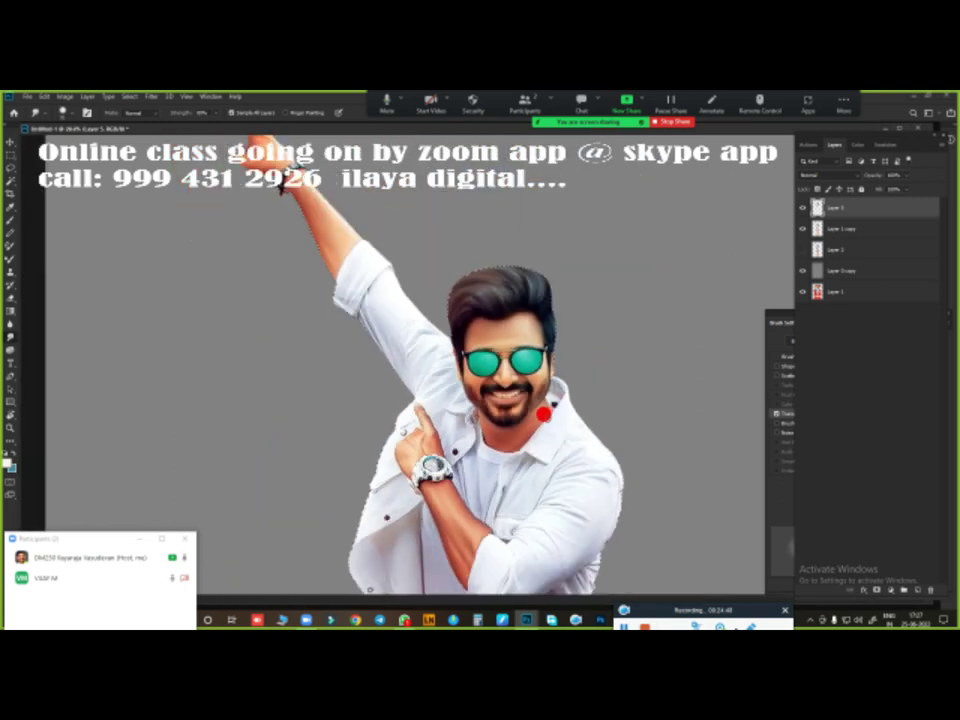
scroll(514, 355, "down", 3)
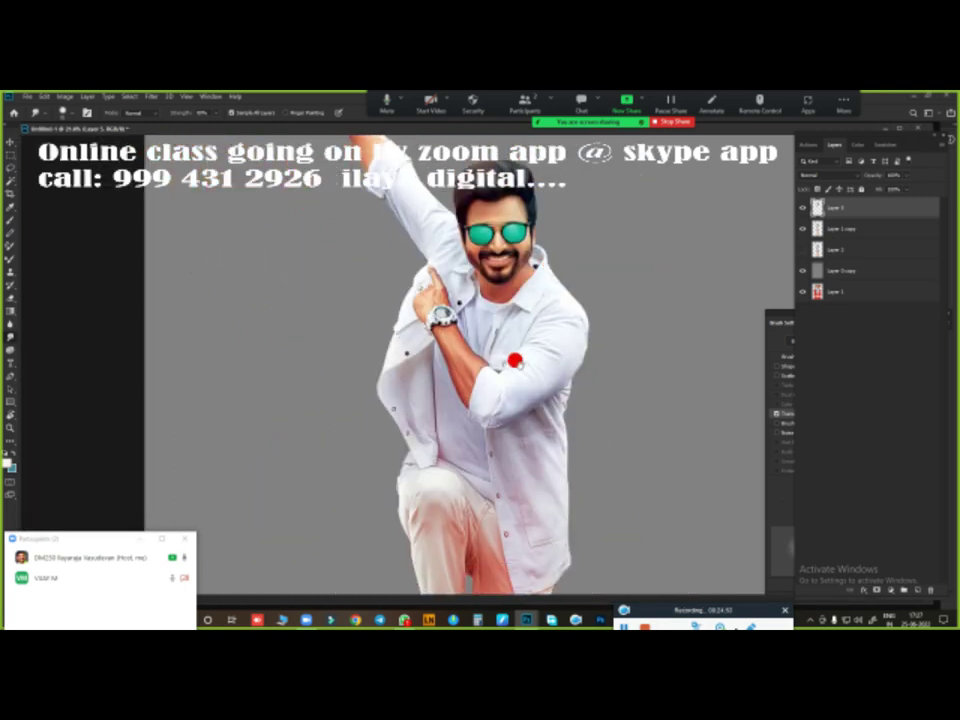
scroll(540, 375, "up", 5)
scroll(540, 390, "left", 2)
scroll(488, 326, "up", 2)
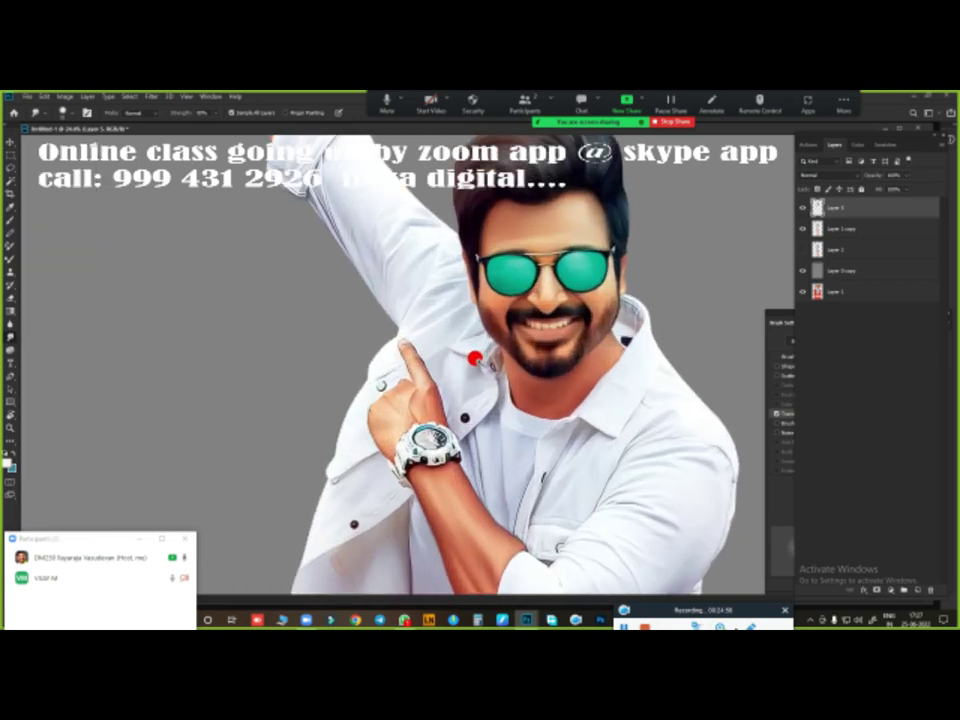
scroll(471, 354, "up", 2)
scroll(523, 495, "up", 1)
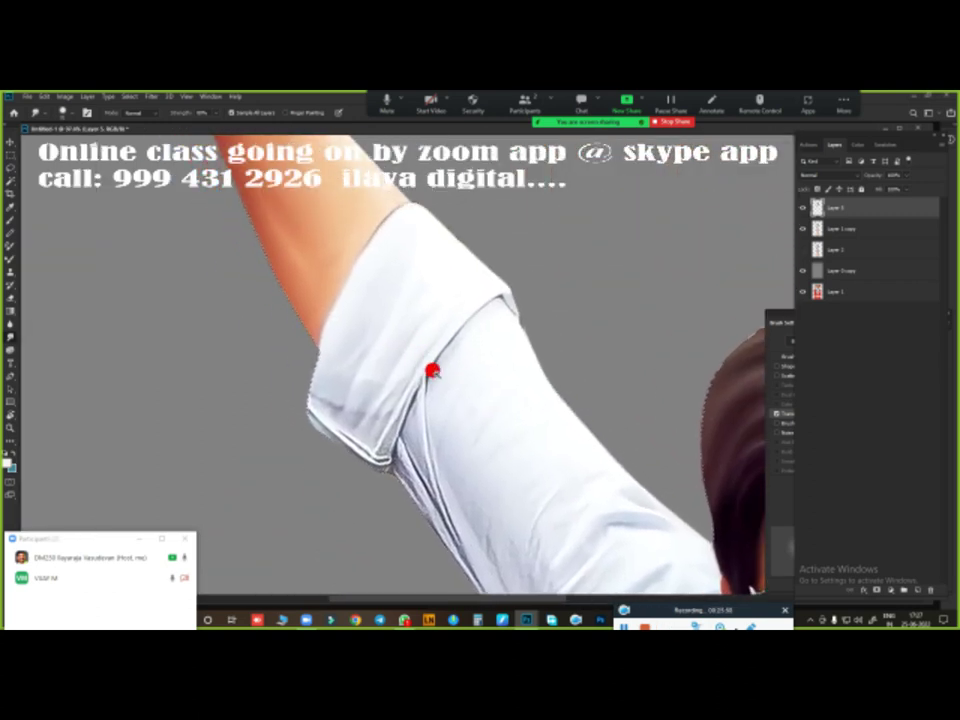
scroll(420, 300, "up", 1)
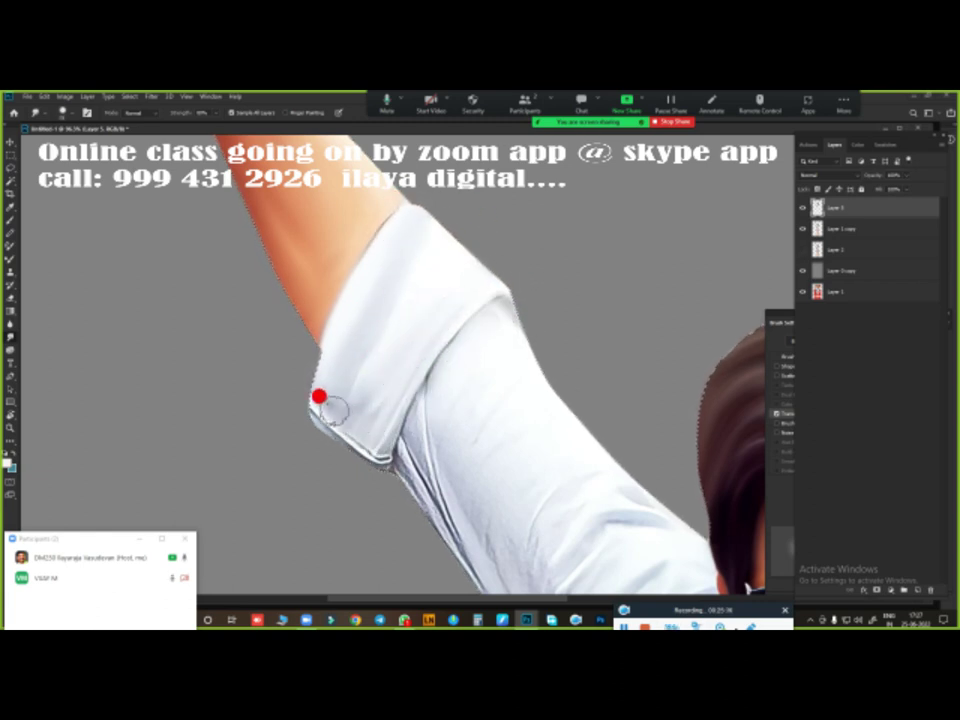
left_click_drag(391, 459, 449, 534)
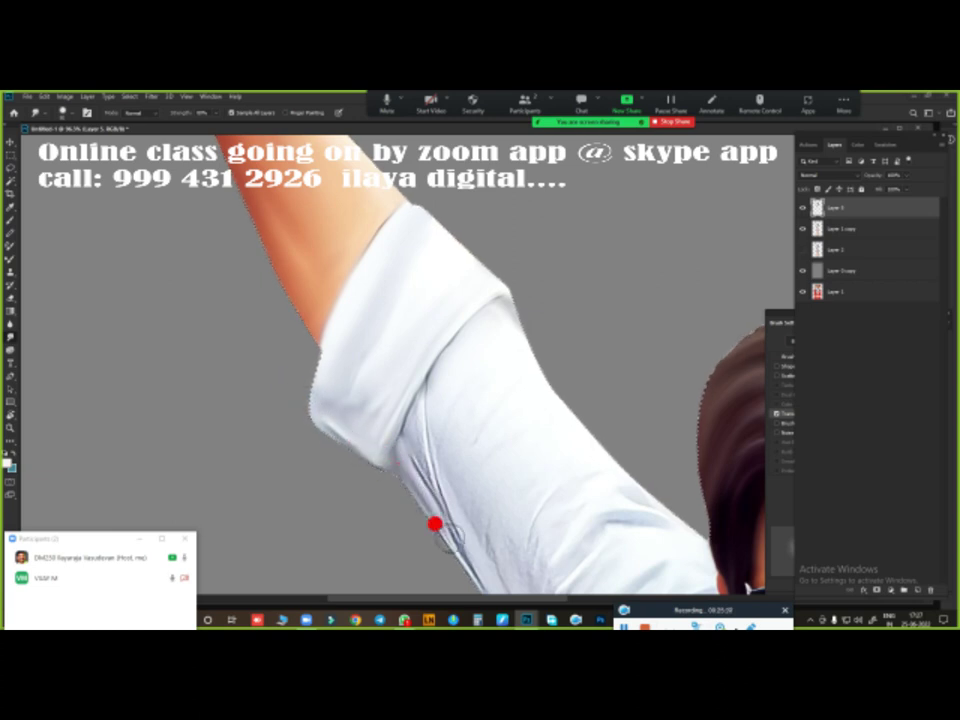
mouse_move(413, 433)
left_mouse_down()
mouse_move(461, 525)
mouse_move(437, 379)
left_mouse_up()
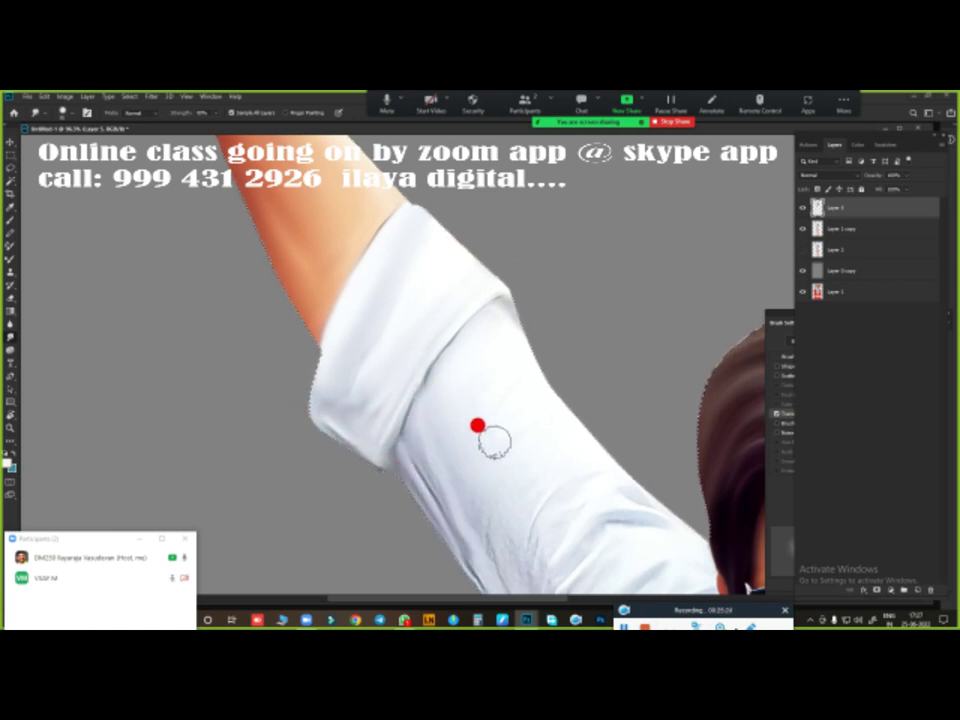
- Blend the folds along the raised sleeve and soften the upper-sleeve shading
left_click_drag(549, 375, 403, 268)
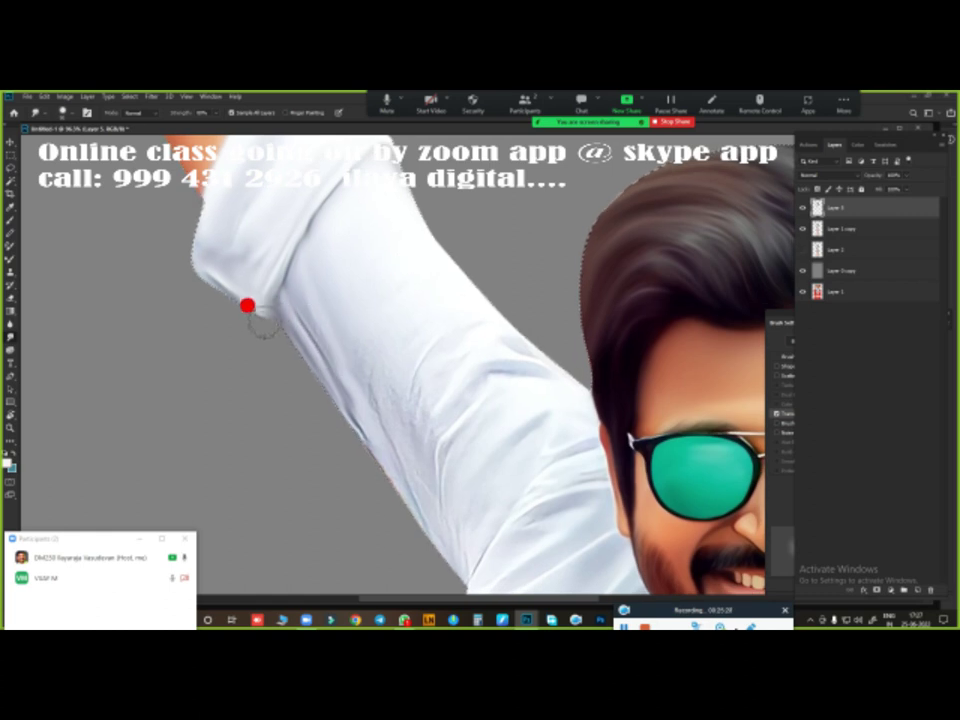
left_click_drag(386, 431, 411, 341)
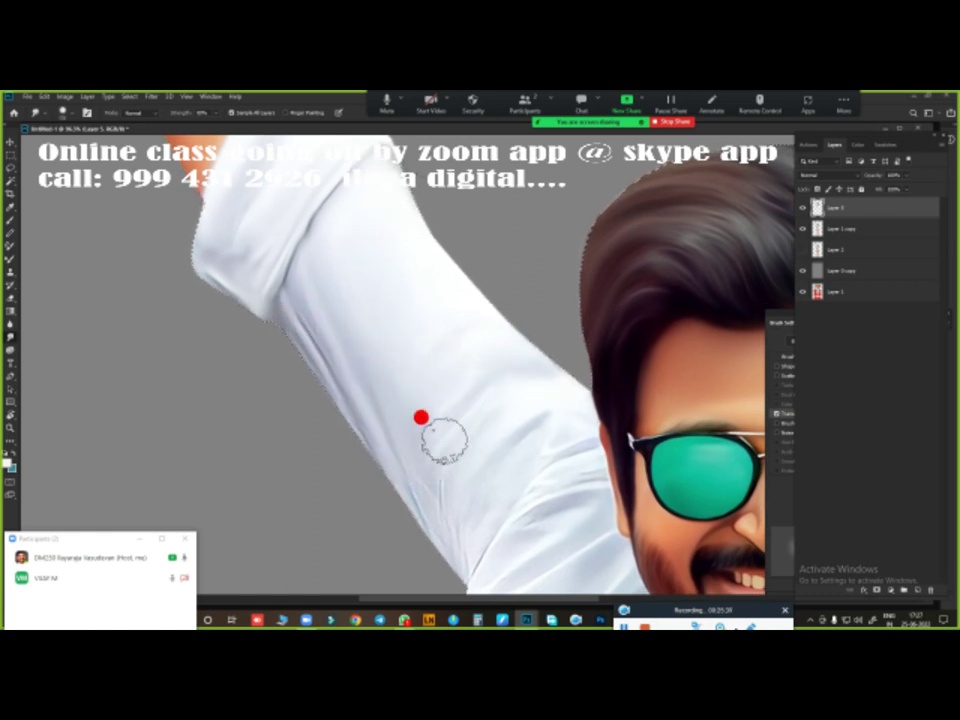
left_click_drag(507, 511, 467, 321)
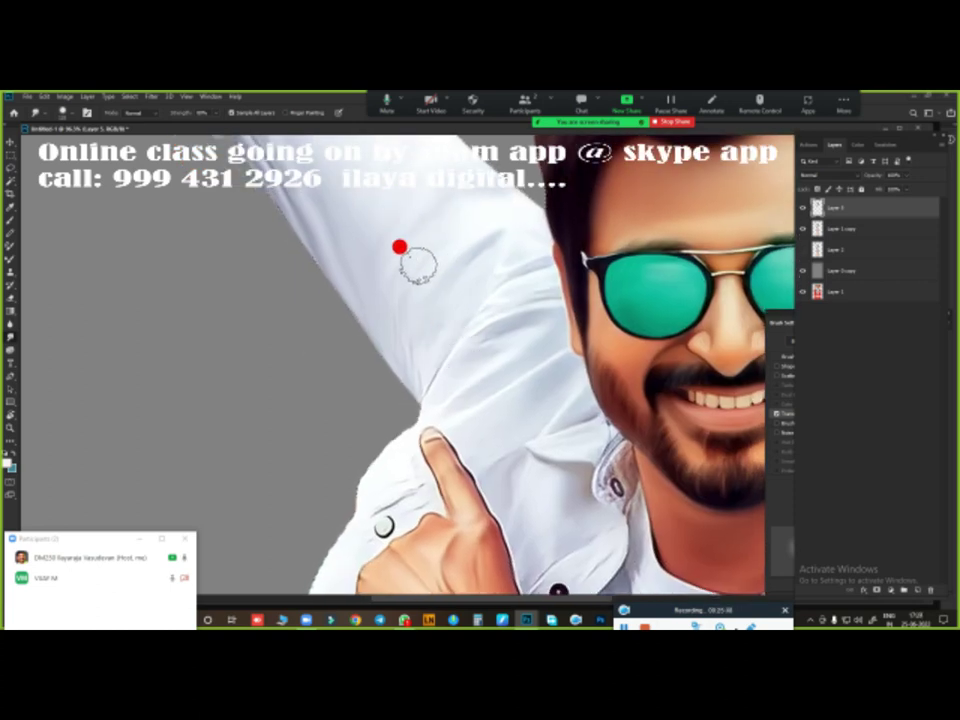
left_click_drag(399, 246, 450, 257)
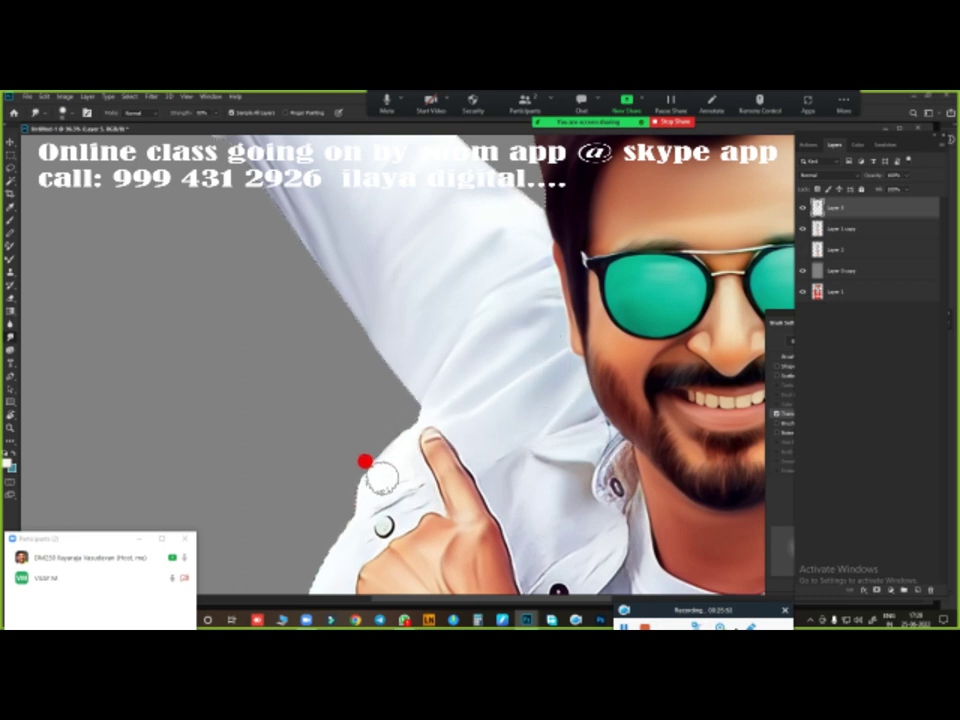
left_click_drag(536, 466, 424, 321)
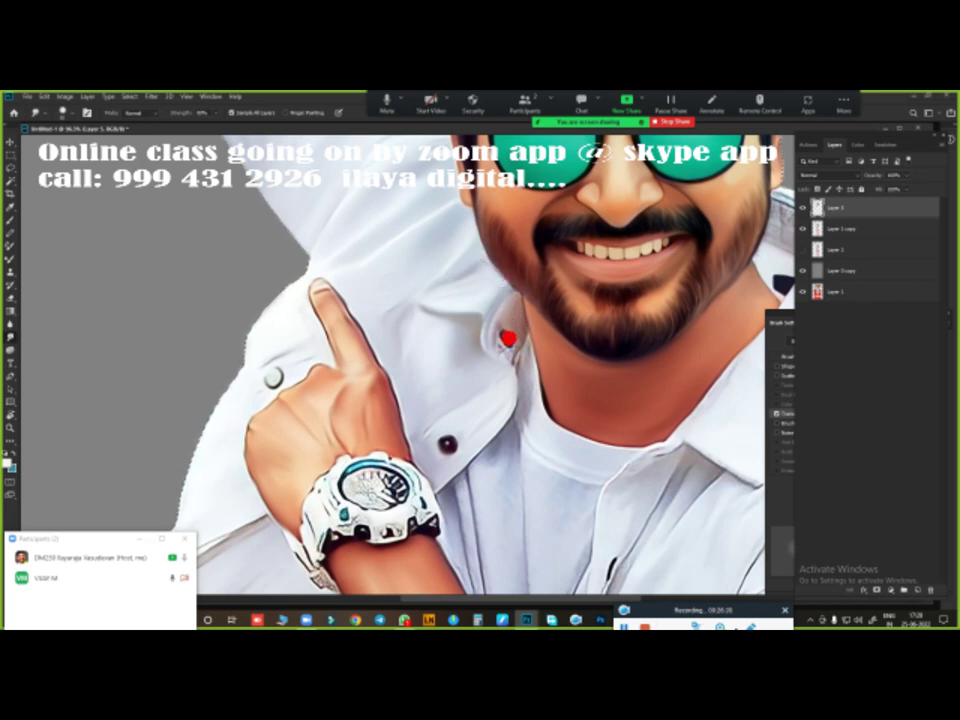
- Work across the folded sleeve, upper shirt and collar, blending the white shirt folds smooth
left_click(601, 286)
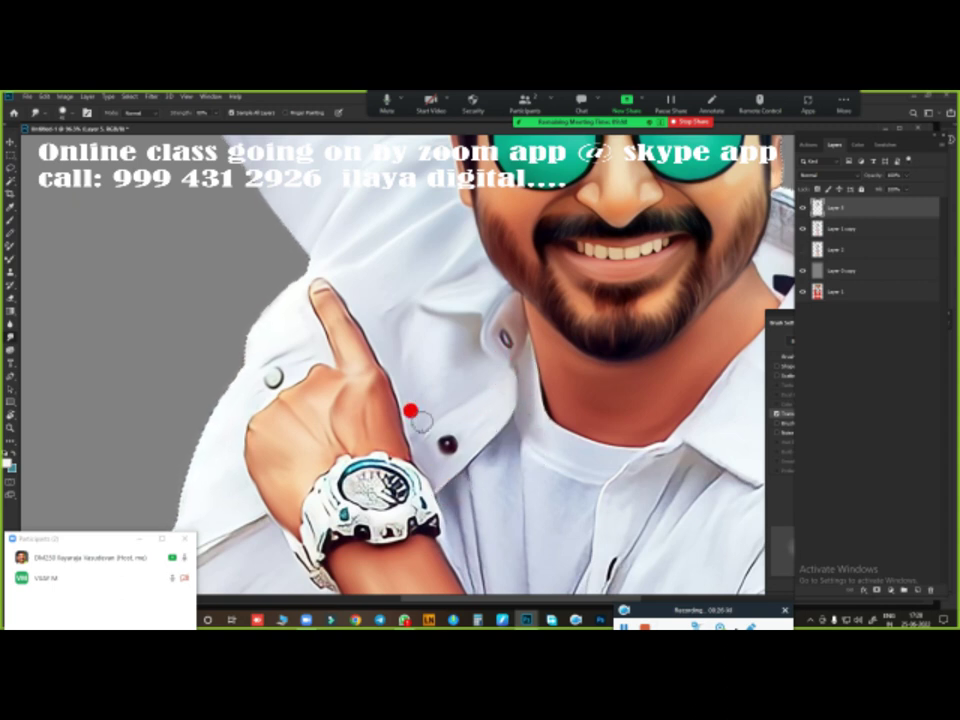
left_click_drag(535, 445, 492, 306)
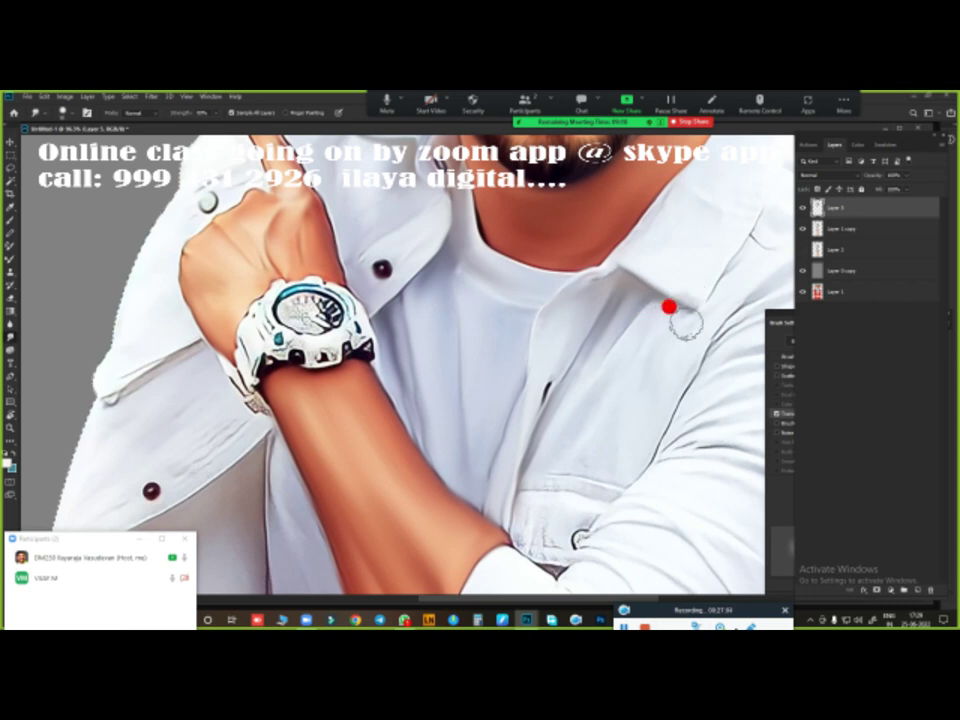
scroll(470, 280, "down", 3)
scroll(470, 280, "right", 2)
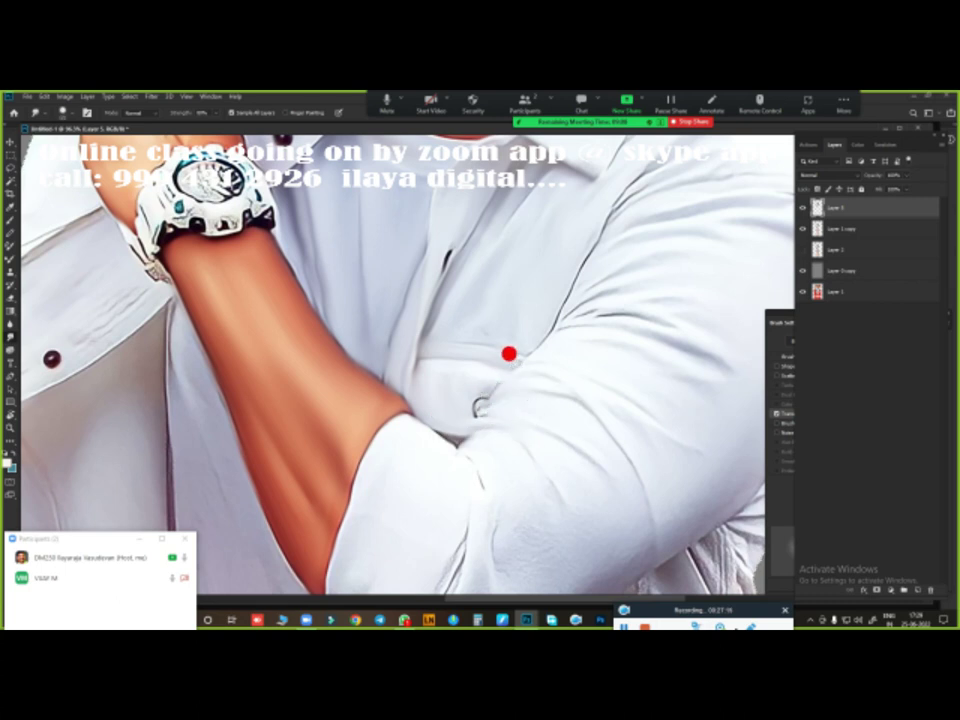
scroll(574, 333, "down", 3)
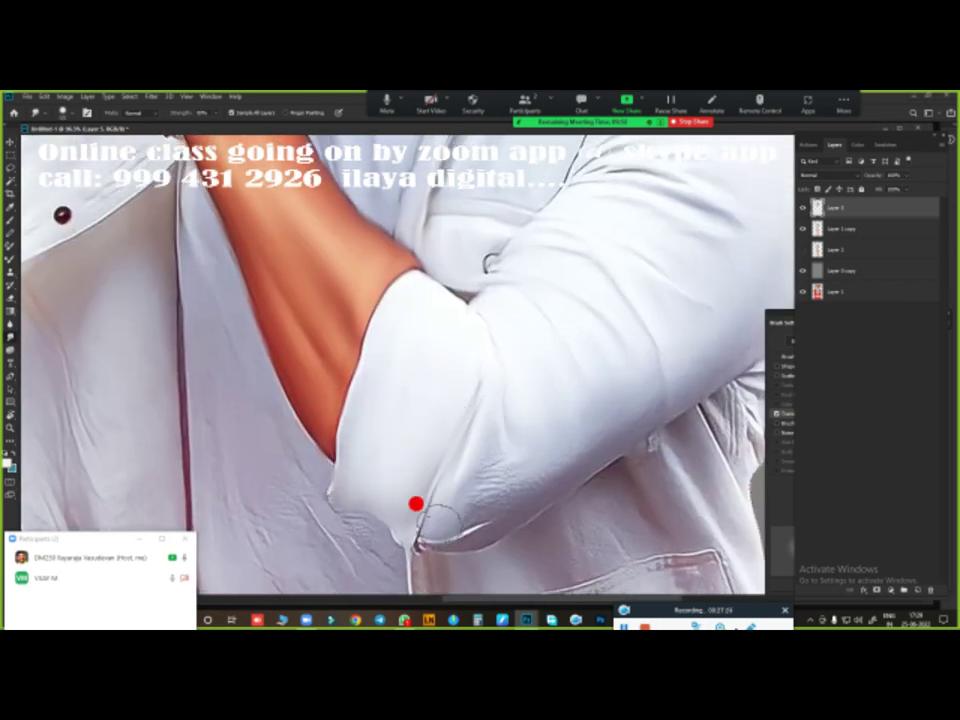
left_click_drag(600, 403, 437, 431)
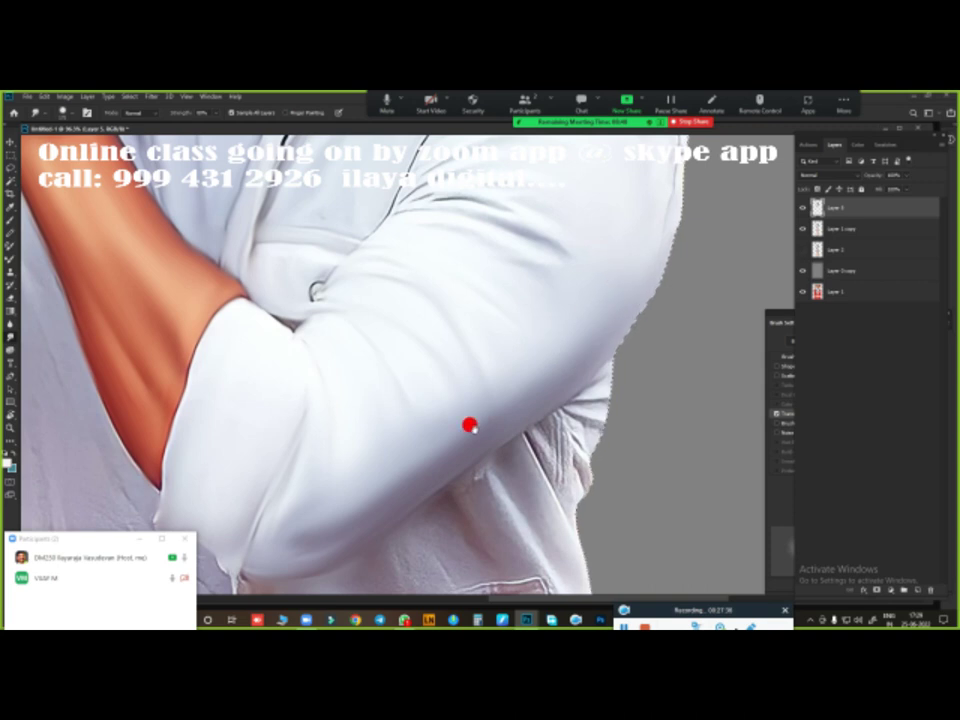
left_click_drag(470, 426, 379, 418)
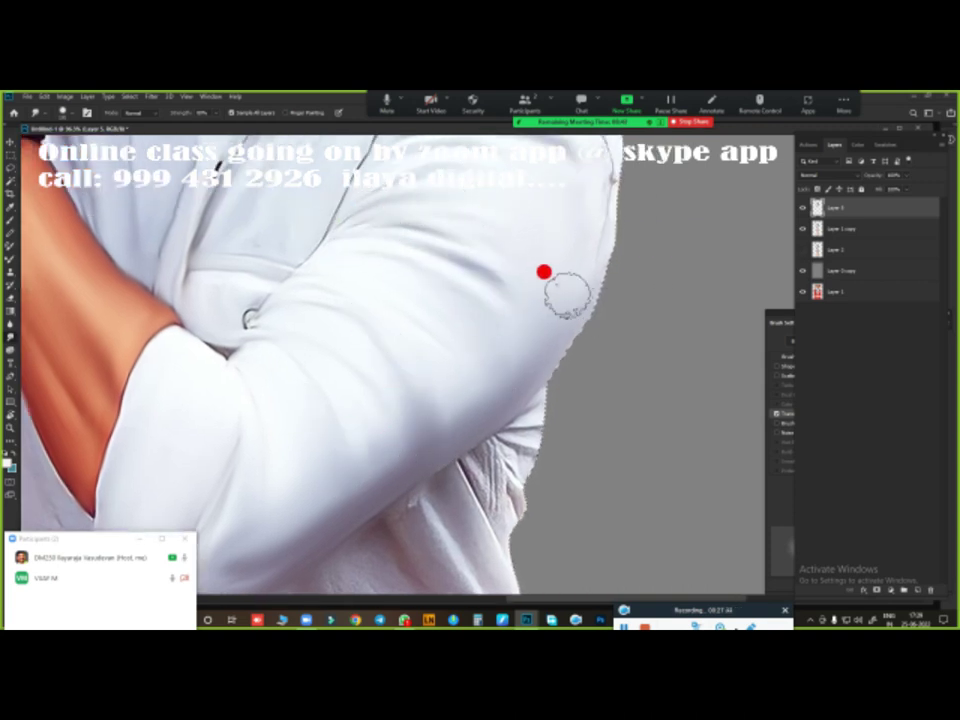
left_click_drag(543, 271, 564, 415)
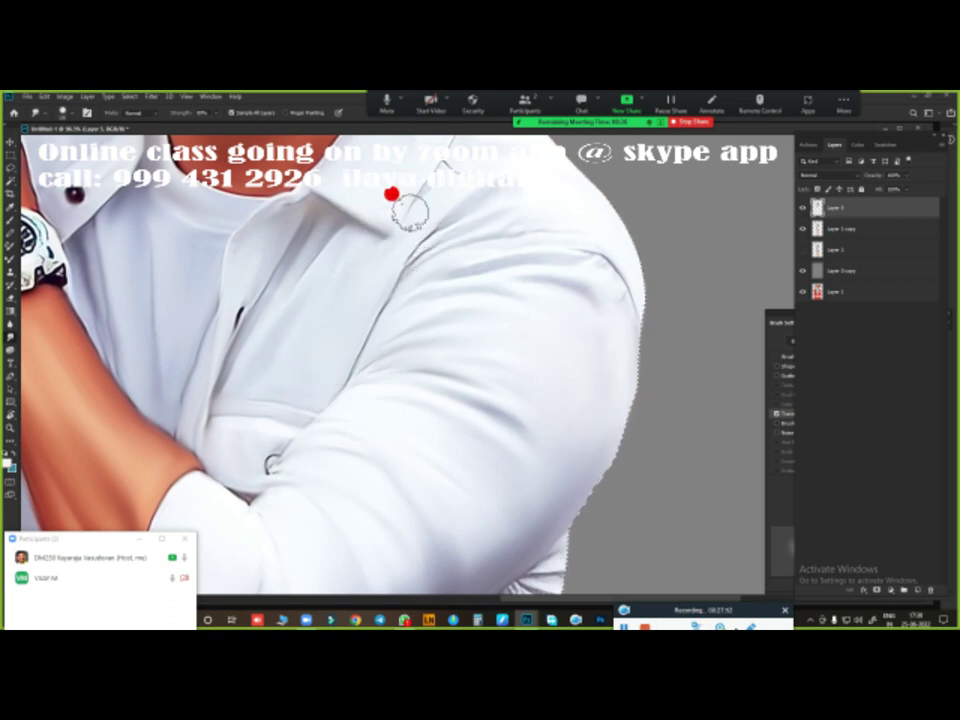
mouse_move(422, 283)
left_mouse_down()
mouse_move(516, 406)
mouse_move(521, 447)
left_mouse_up()
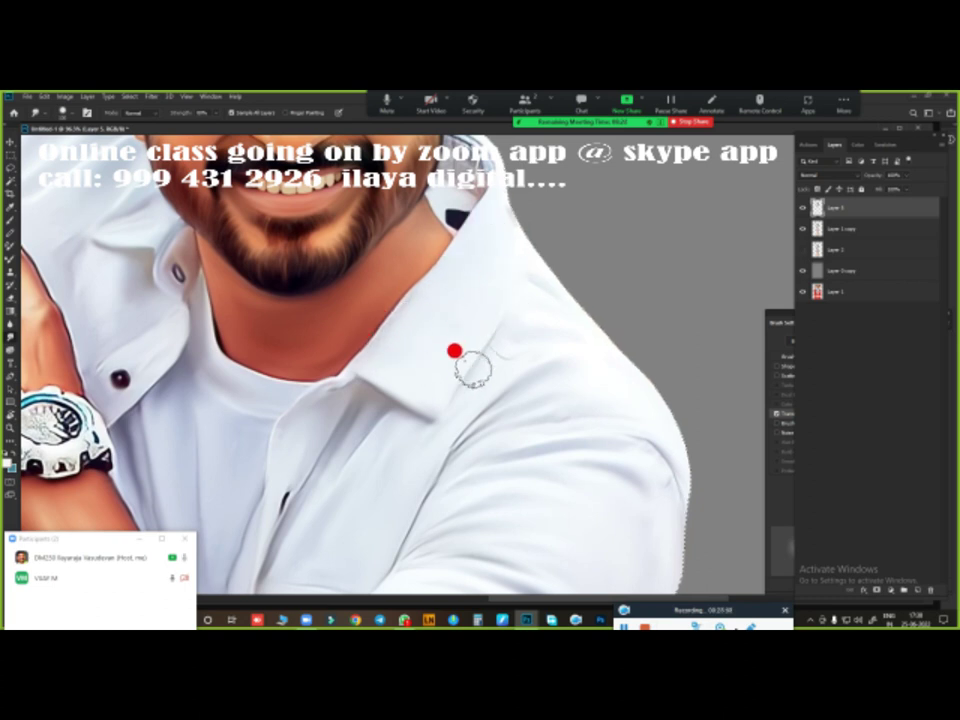
left_click_drag(531, 270, 611, 400)
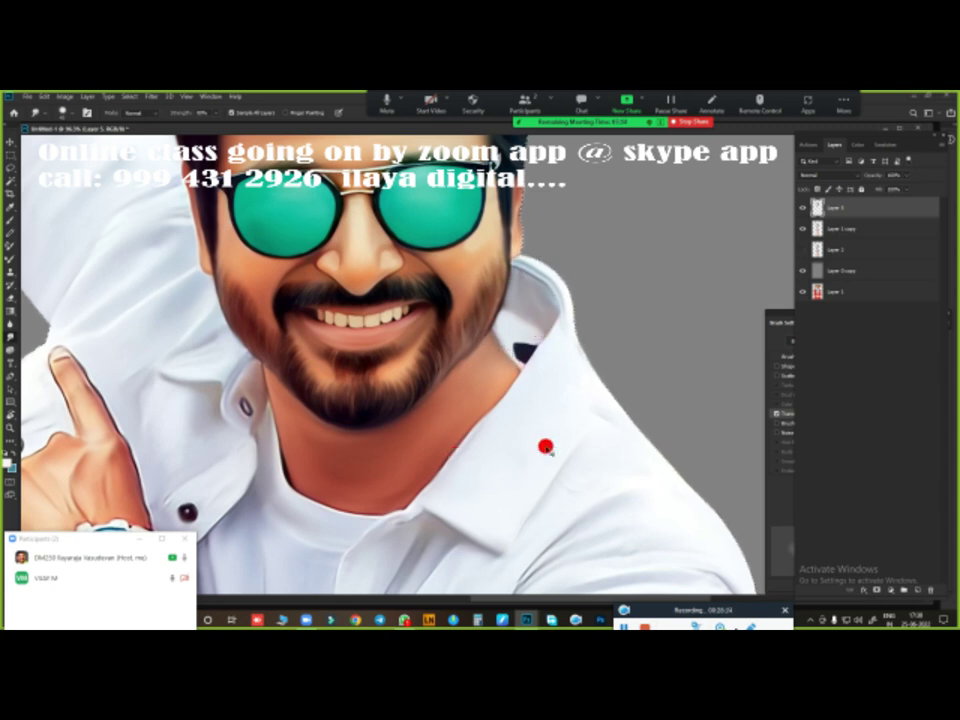
- Save As Photoshop (*.PSD) under the existing file name and confirm replacing it
key("ctrl+0")
key("ctrl+shift+s")
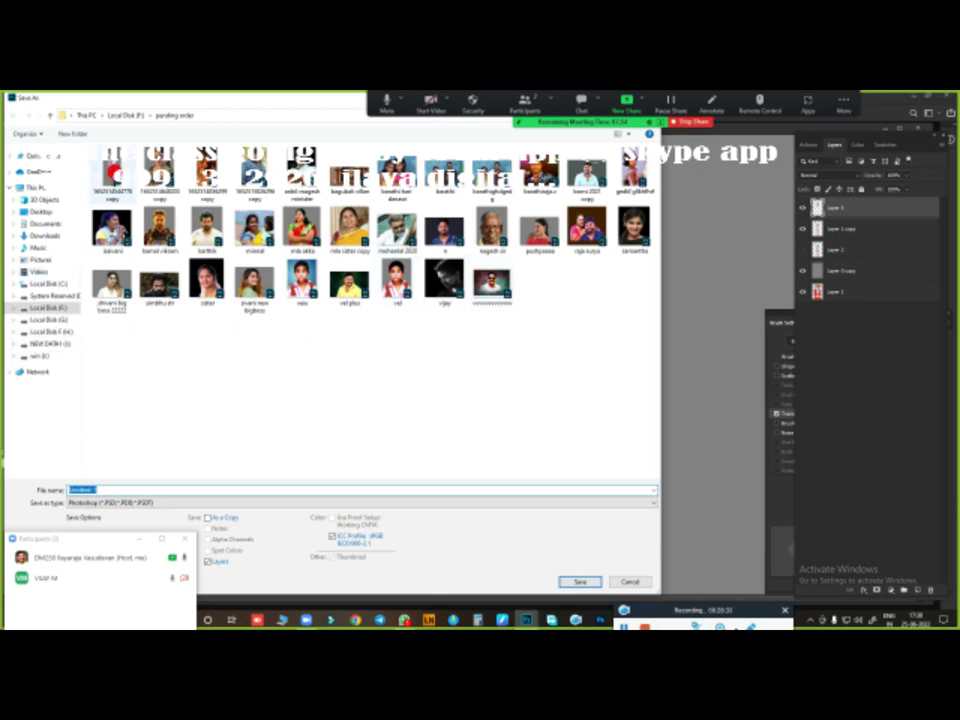
left_click(112, 172)
left_click(578, 581)
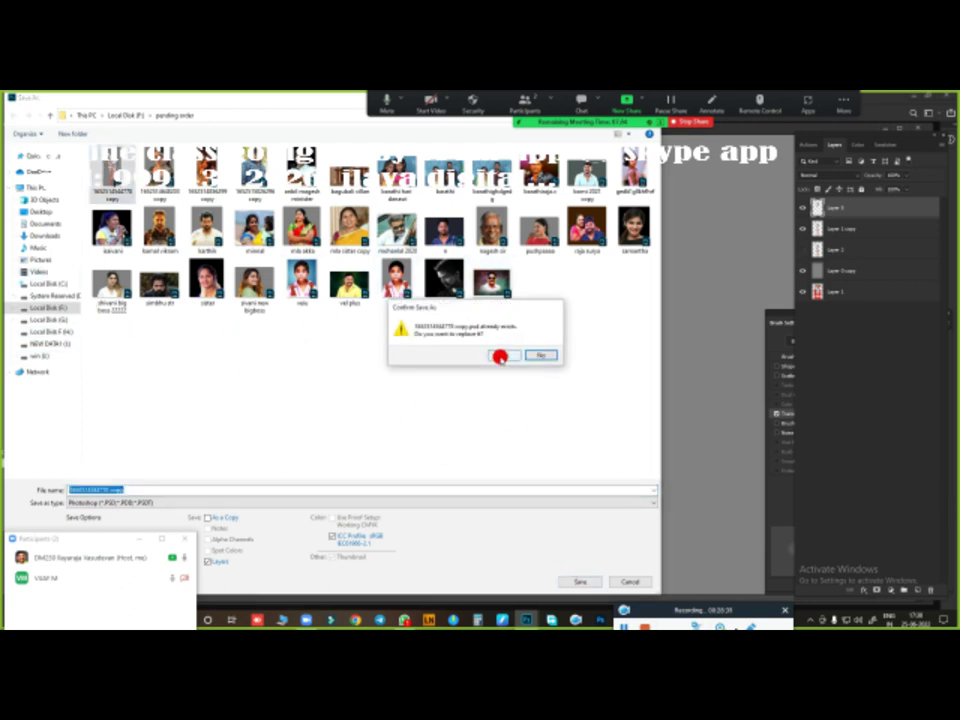
left_click(500, 356)
key("Return")
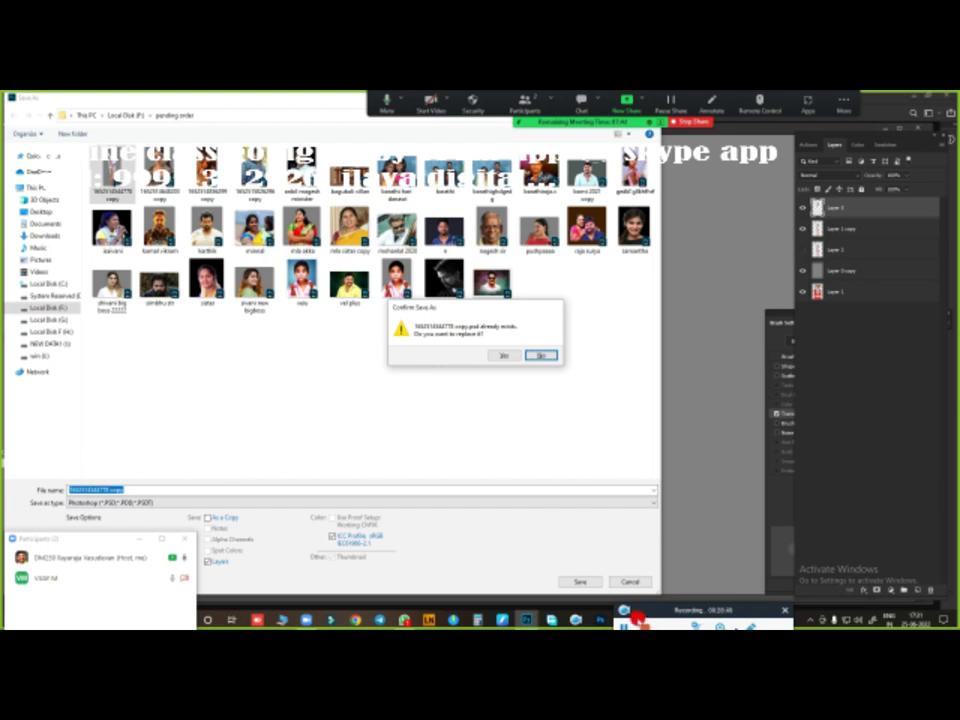
- With the Brush, paint thin blue strands along the hairline and across the upper hair
key("b")
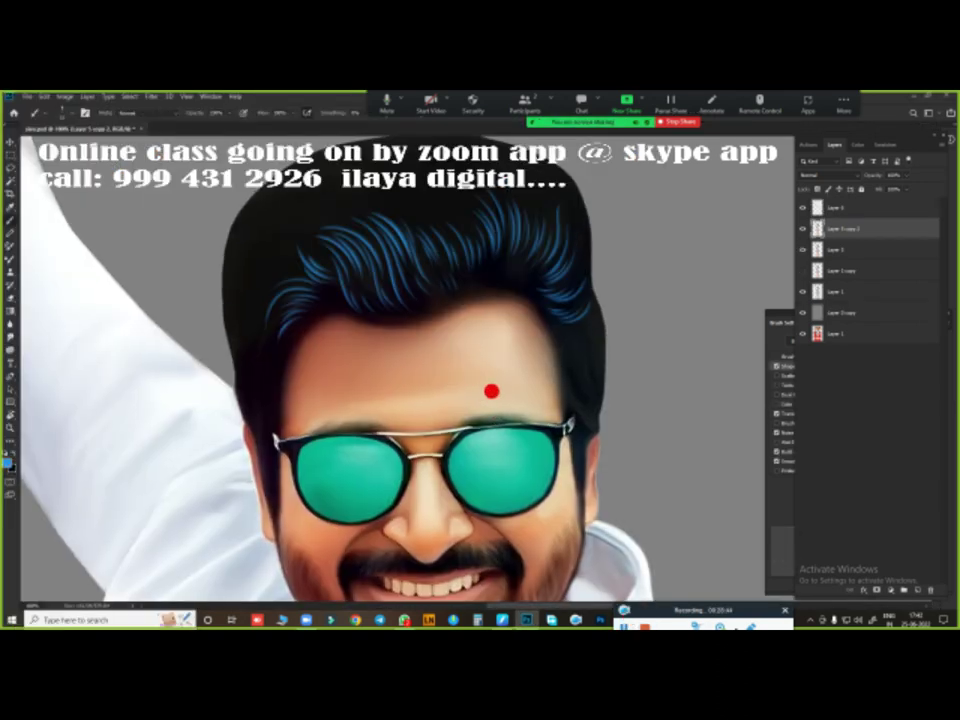
scroll(490, 390, "up", 3)
scroll(441, 394, "up", 2)
mouse_move(625, 397)
left_mouse_down()
mouse_move(443, 326)
mouse_move(450, 349)
mouse_move(386, 349)
mouse_move(596, 306)
left_mouse_up()
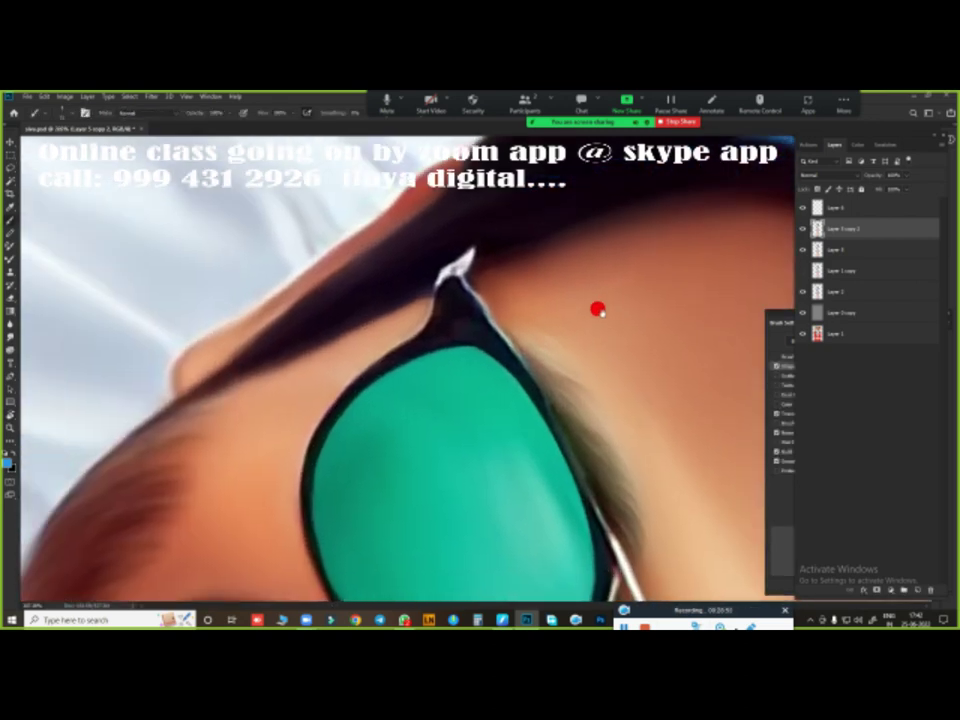
scroll(490, 326, "up", 2)
left_click_drag(395, 289, 417, 246)
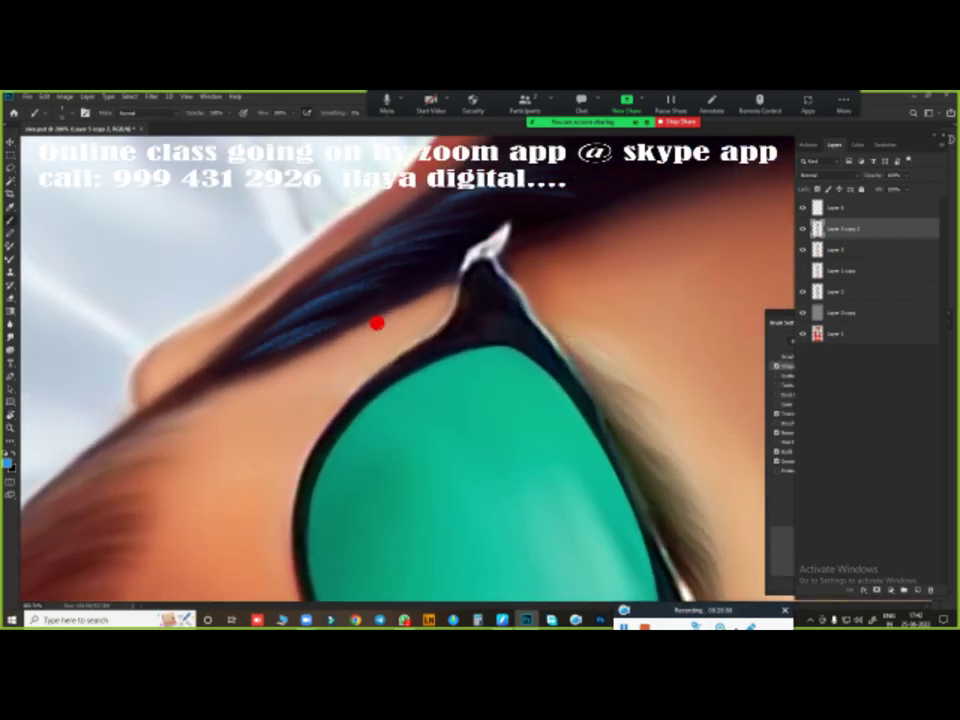
scroll(375, 321, "up", 2)
left_click_drag(270, 330, 461, 225)
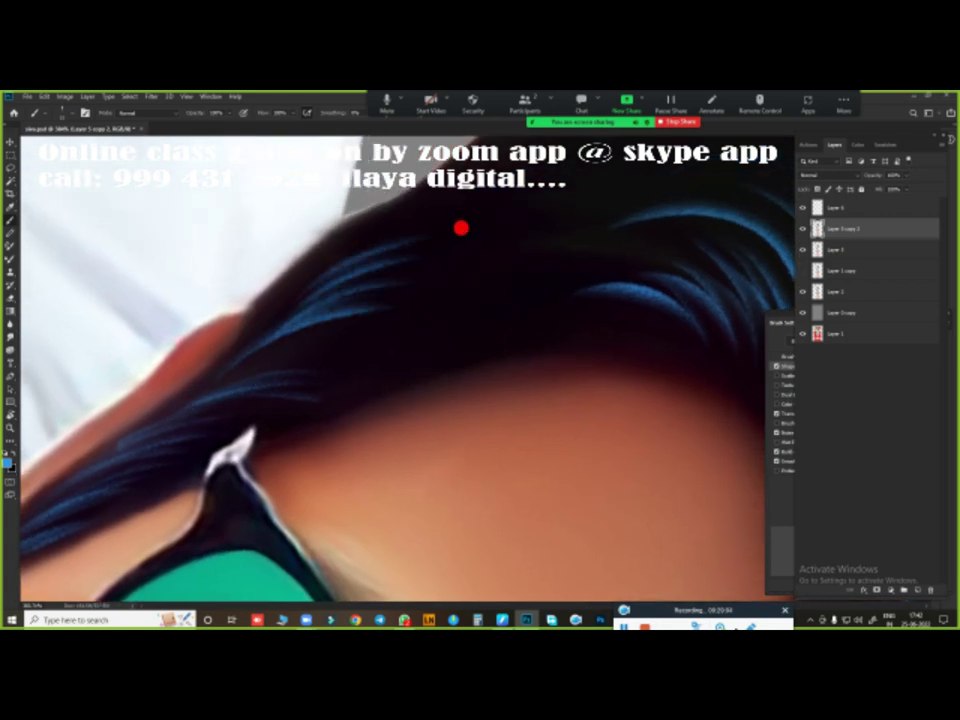
scroll(468, 275, "down", 1)
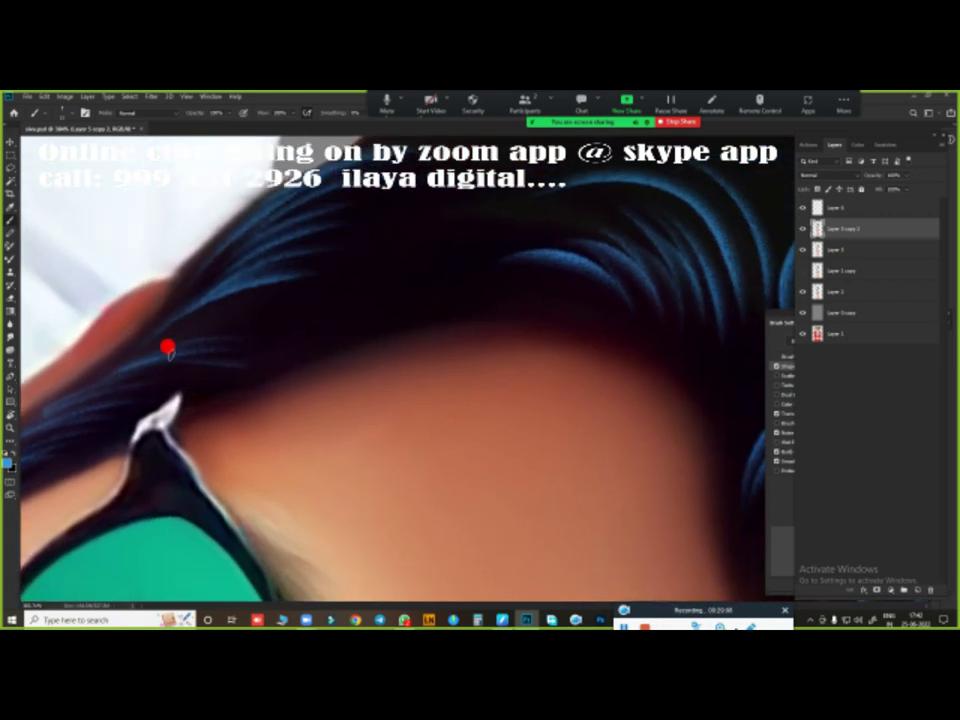
scroll(437, 305, "up", 1)
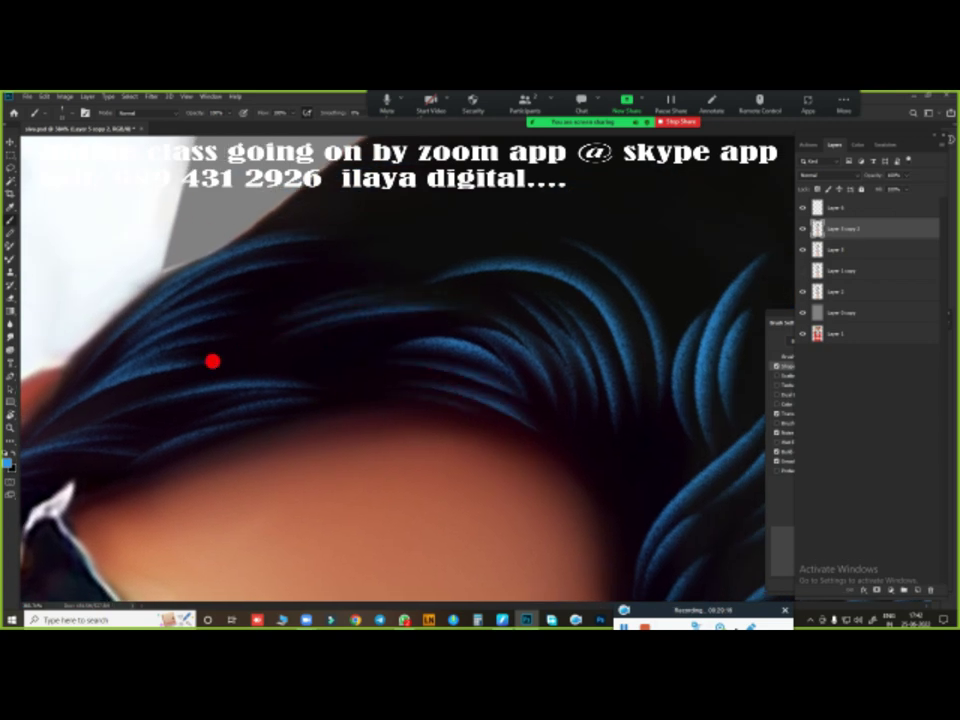
left_click_drag(212, 361, 189, 465)
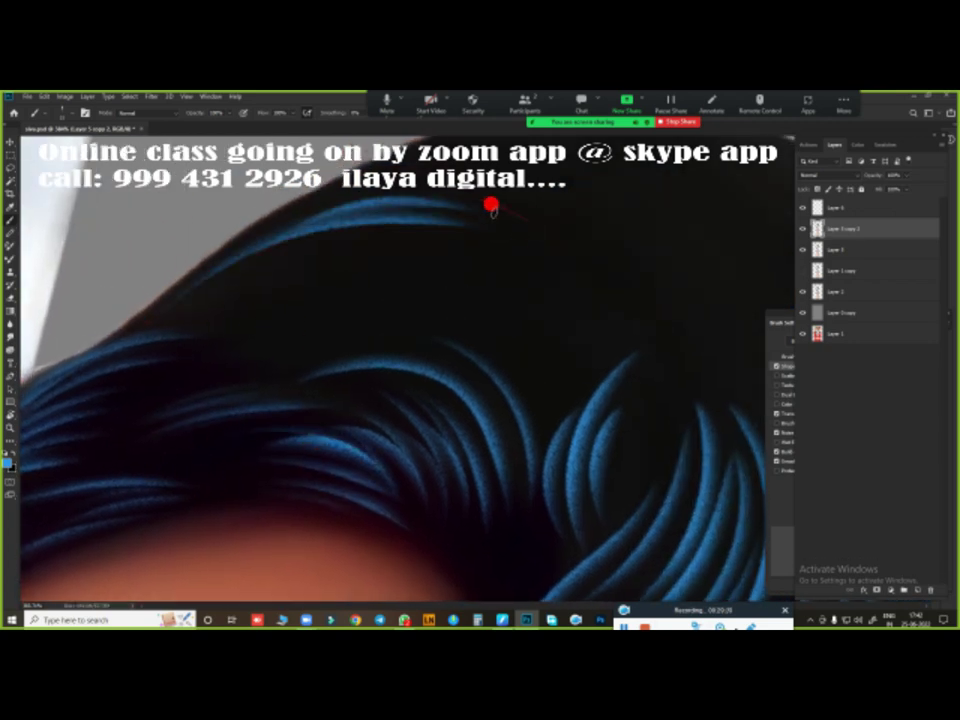
left_click_drag(322, 216, 572, 222)
- Undo the horizontal strand, rotate the view, and paint a blue strand sweeping toward the upper right
key("ctrl+z")
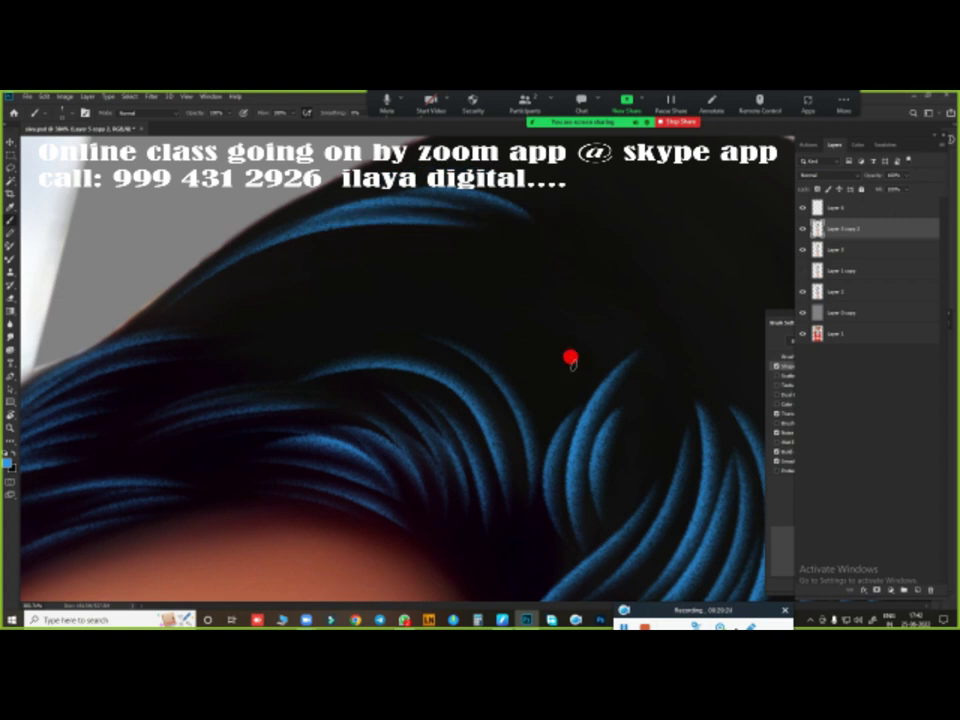
key("r")
left_click_drag(570, 358, 528, 338)
key("b")
left_click_drag(135, 467, 588, 256)
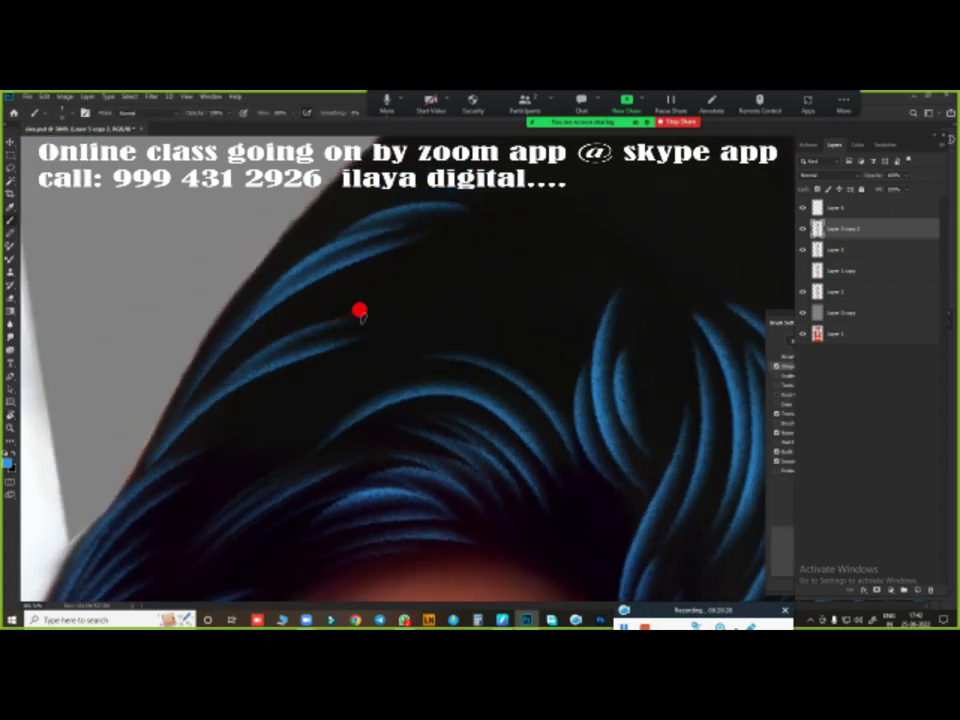
scroll(405, 458, "down", 2)
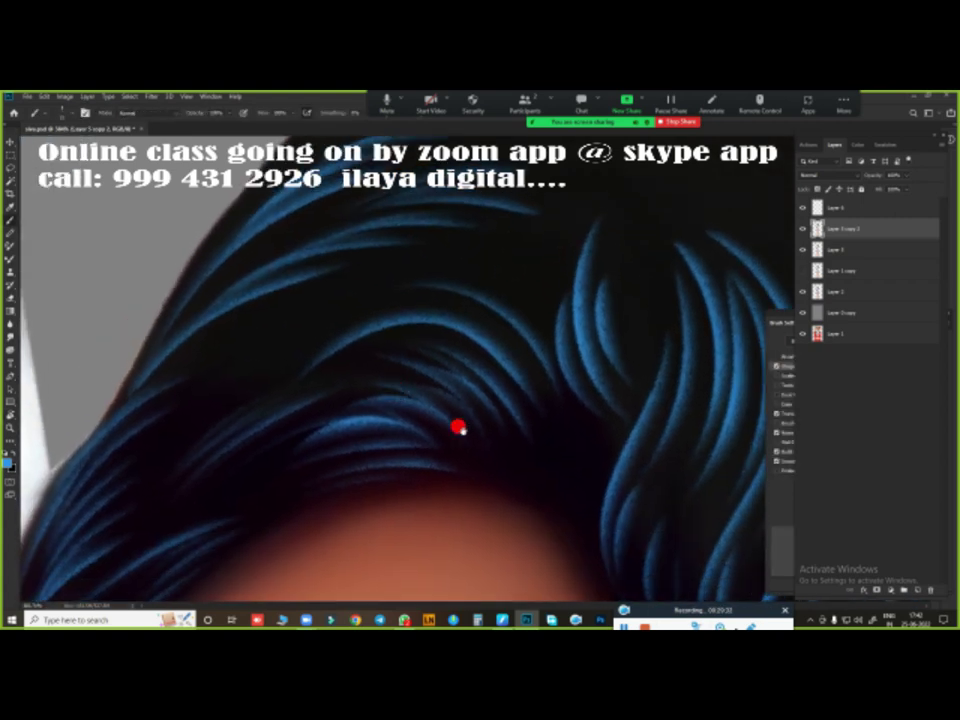
scroll(456, 426, "down", 2)
scroll(482, 448, "down", 2)
- Make Layer 6 visible, undo the latest strands, and select Layer 6 for painting
left_click(801, 207)
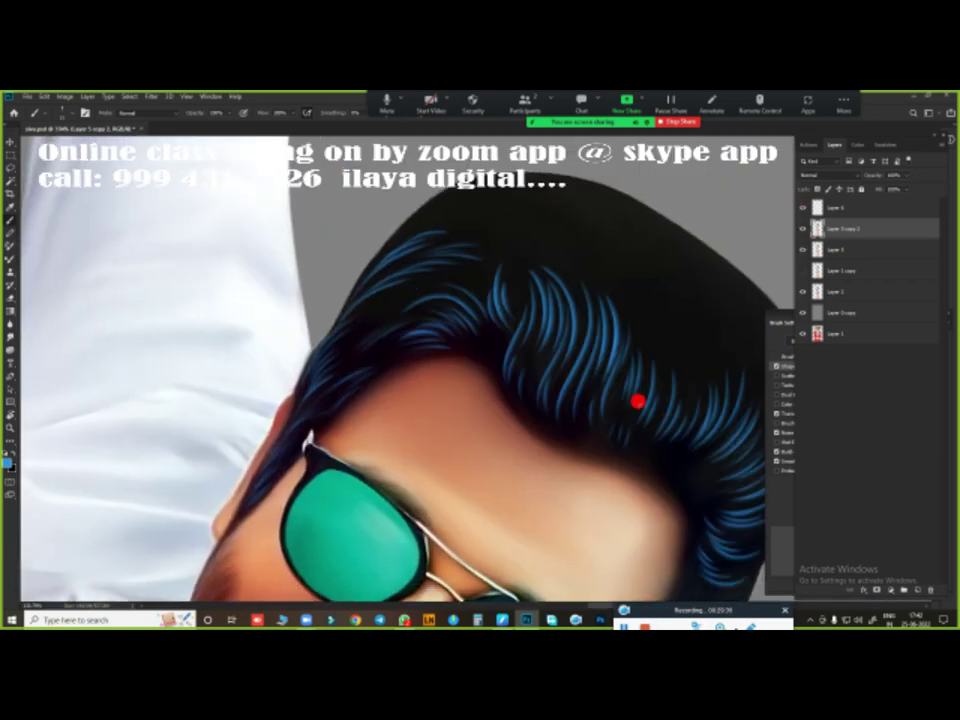
key("ctrl+z")
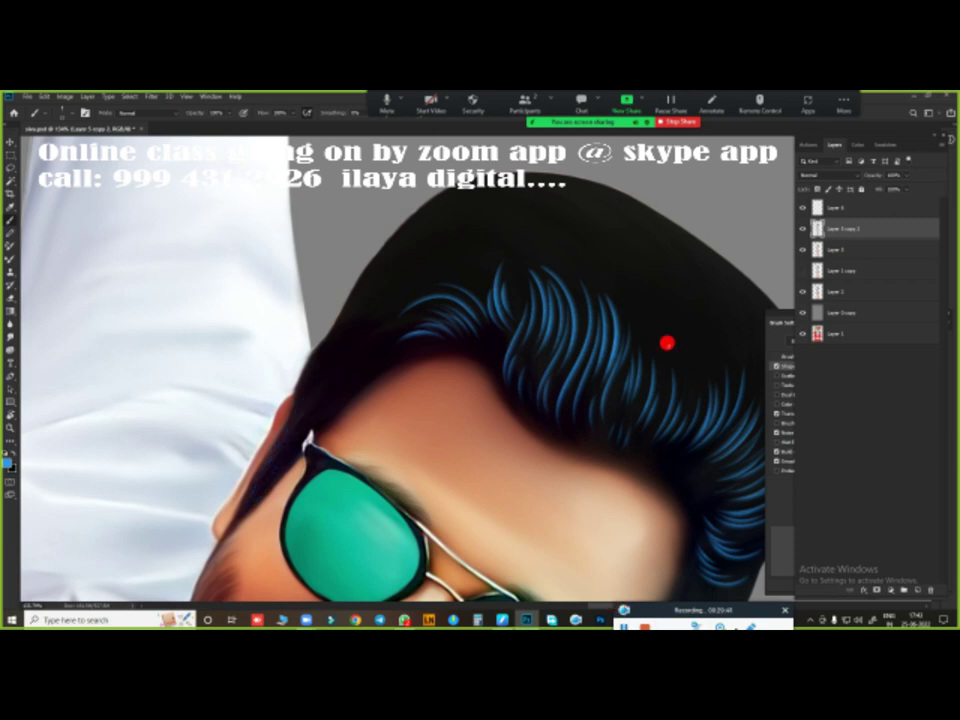
scroll(600, 365, "up", 3)
left_click(838, 208)
scroll(551, 403, "down", 2)
- Paint diagonal blue strands over the upper-left dark hair and along its left edge
scroll(437, 369, "up", 1)
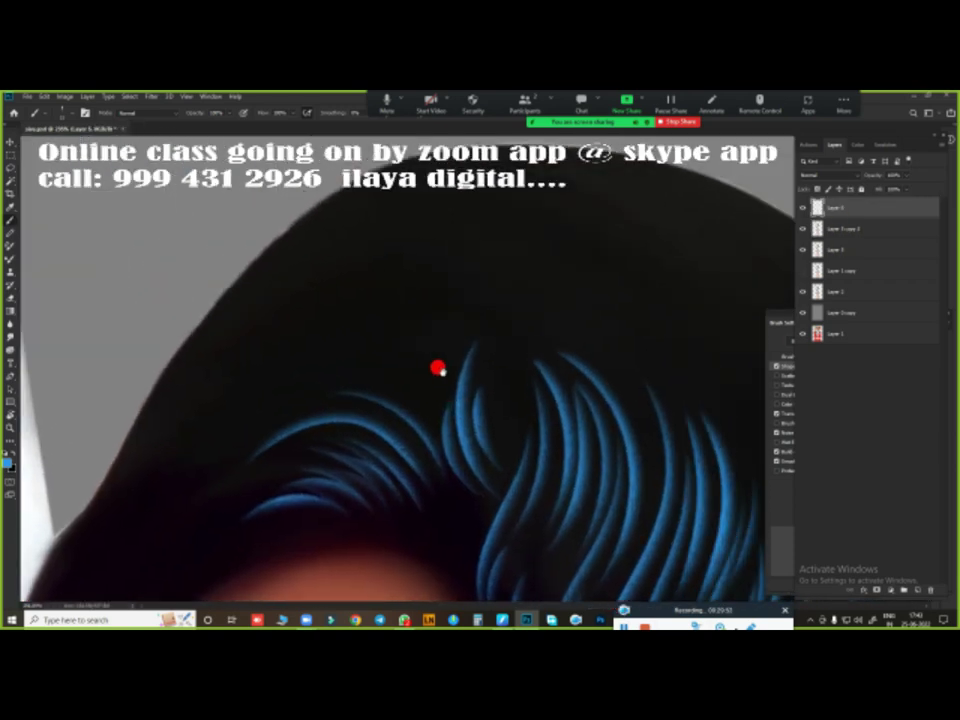
mouse_move(165, 405)
left_mouse_down()
mouse_move(291, 326)
mouse_move(180, 351)
mouse_move(407, 264)
mouse_move(251, 258)
mouse_move(465, 166)
left_mouse_up()
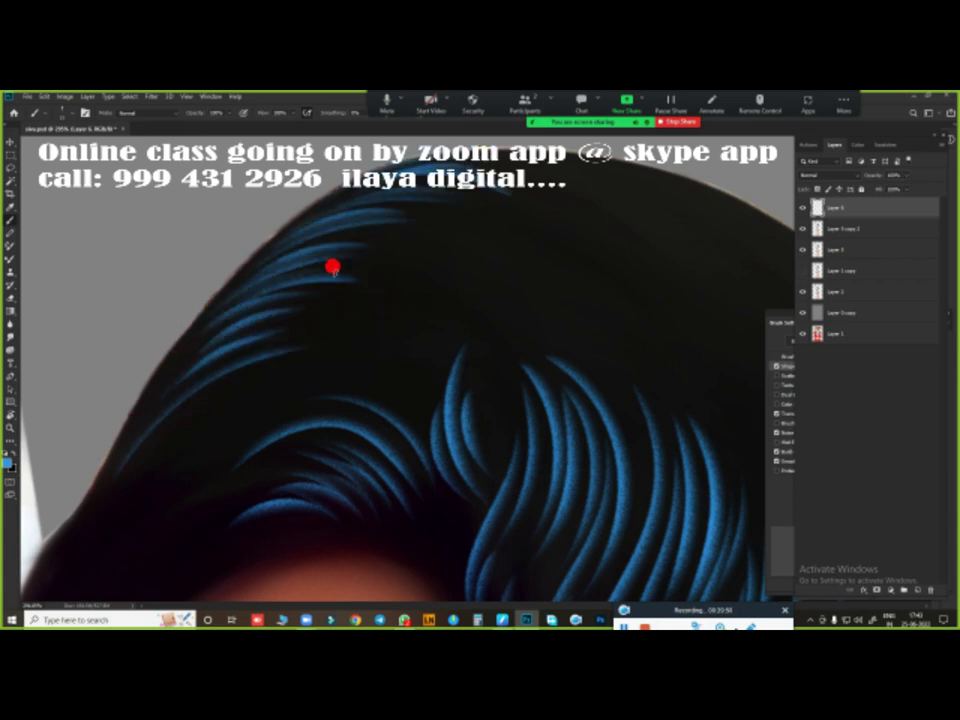
left_click_drag(332, 268, 489, 242)
left_click_drag(146, 497, 300, 377)
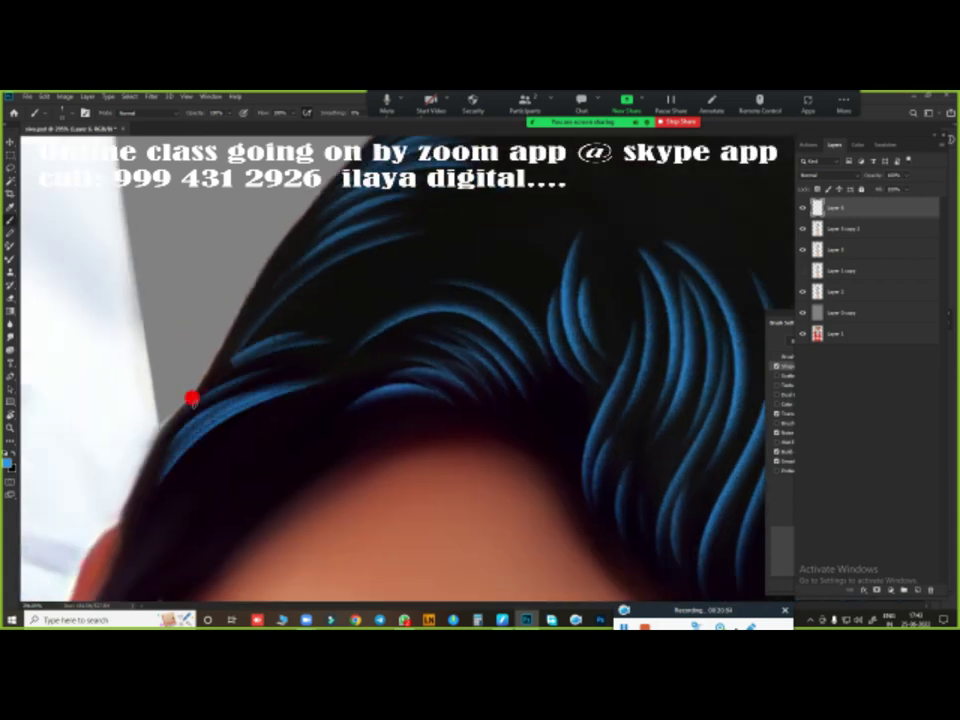
scroll(294, 508, "down", 3)
scroll(336, 401, "up", 1)
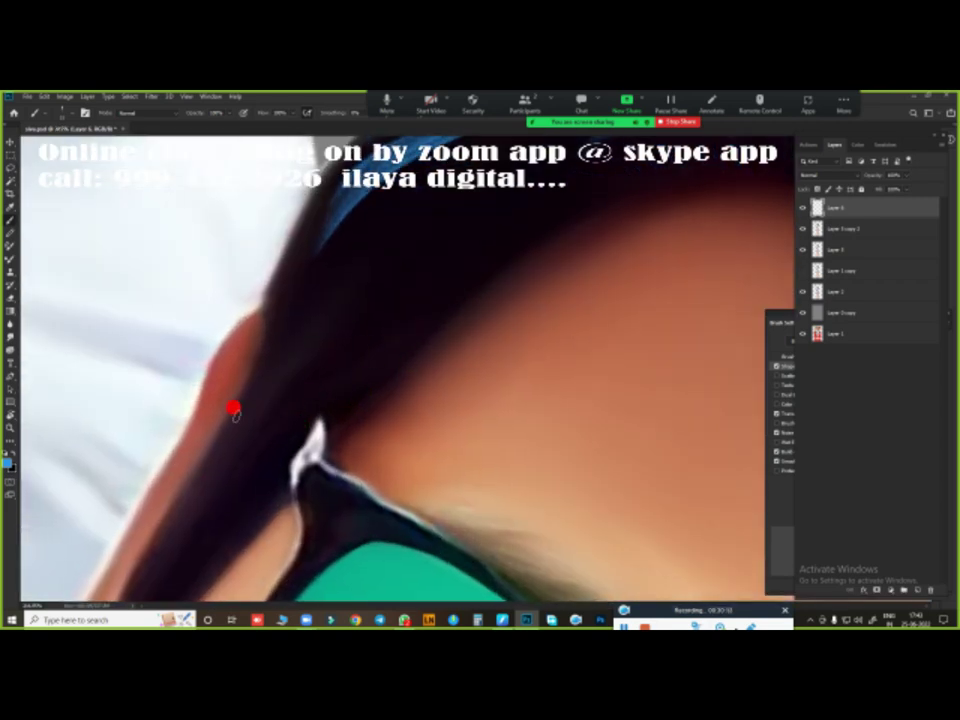
left_click_drag(257, 394, 469, 244)
left_click_drag(289, 306, 508, 170)
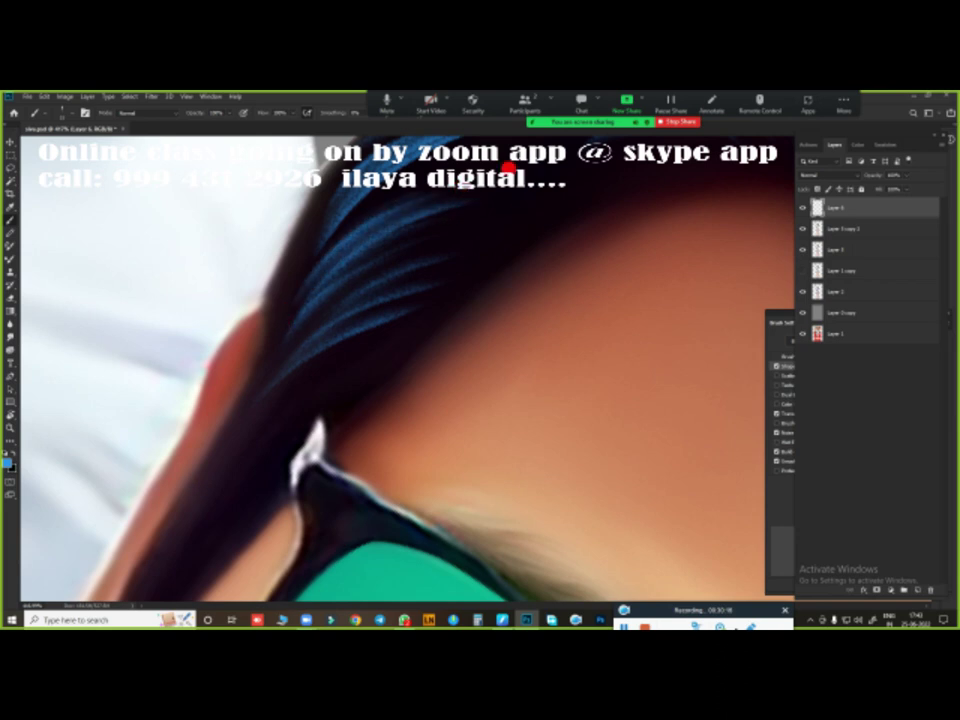
- Add diagonal blue strands down the temple hair beside the glasses
scroll(508, 170, "down", 2)
left_click_drag(180, 484, 339, 349)
left_click_drag(200, 440, 262, 333)
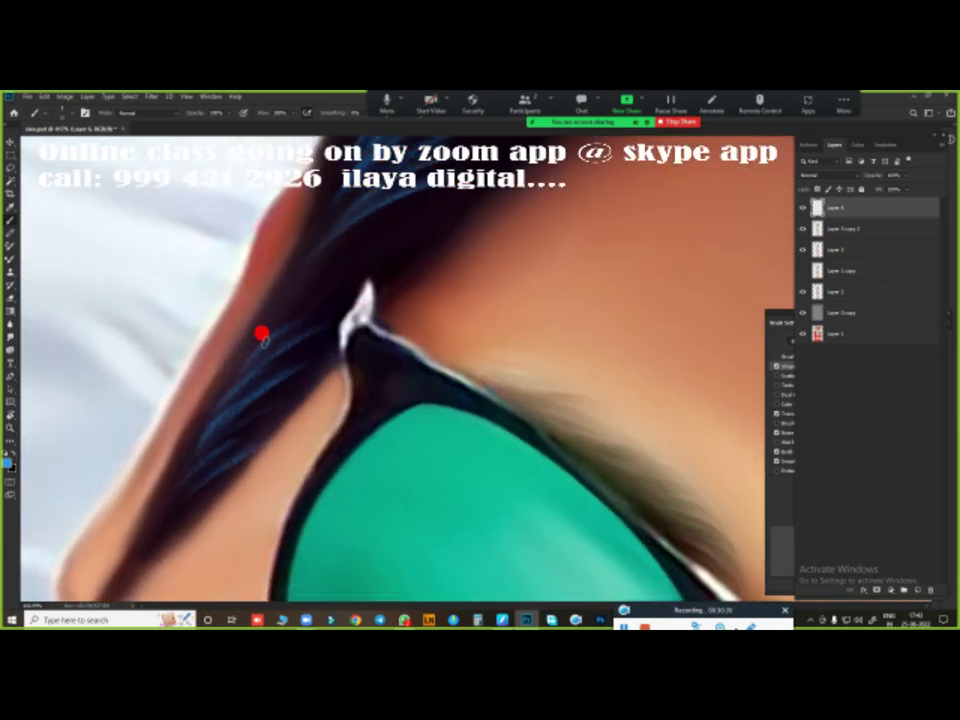
scroll(302, 332, "down", 2)
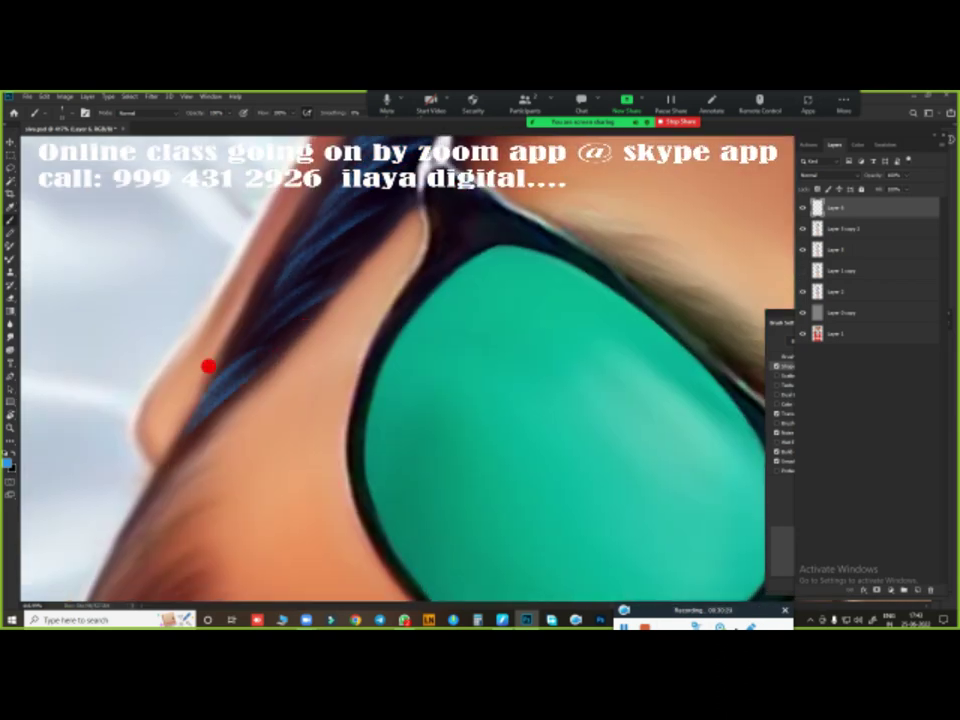
scroll(208, 367, "up", 3)
scroll(356, 446, "up", 3)
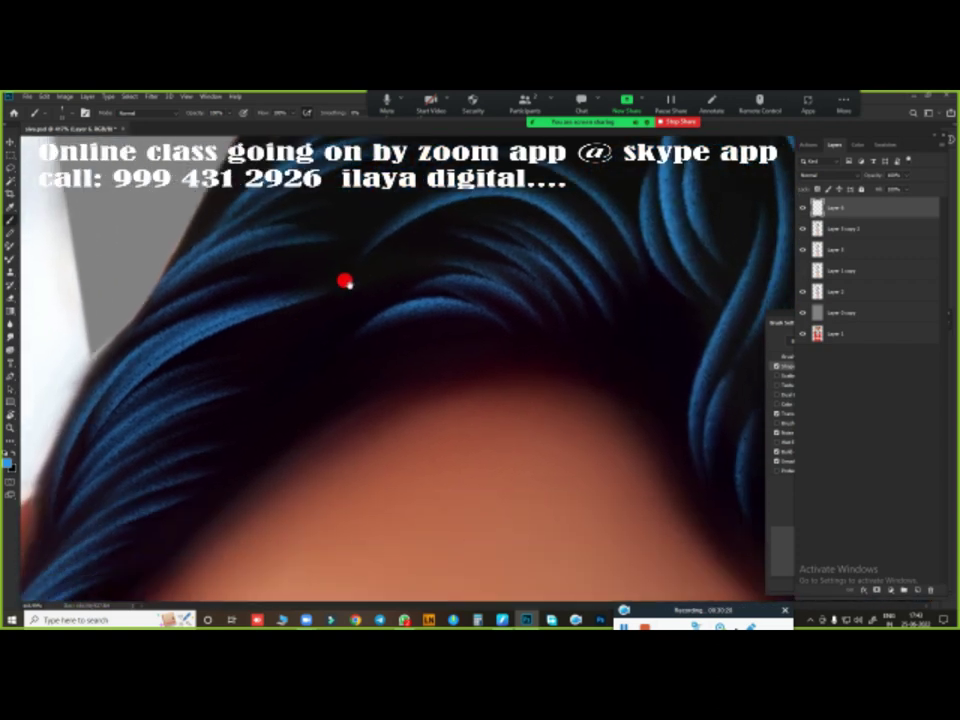
scroll(381, 315, "up", 3)
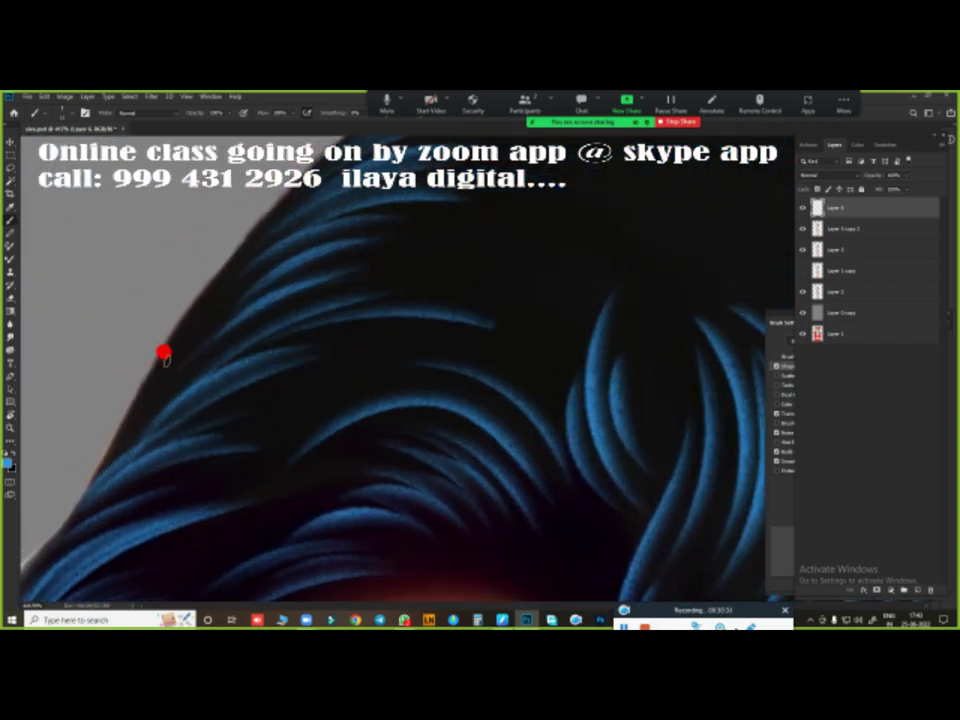
scroll(476, 407, "down", 2)
scroll(519, 399, "down", 2)
- Zoom in and paint thin blue strands across the top of the head
scroll(381, 238, "down", 2)
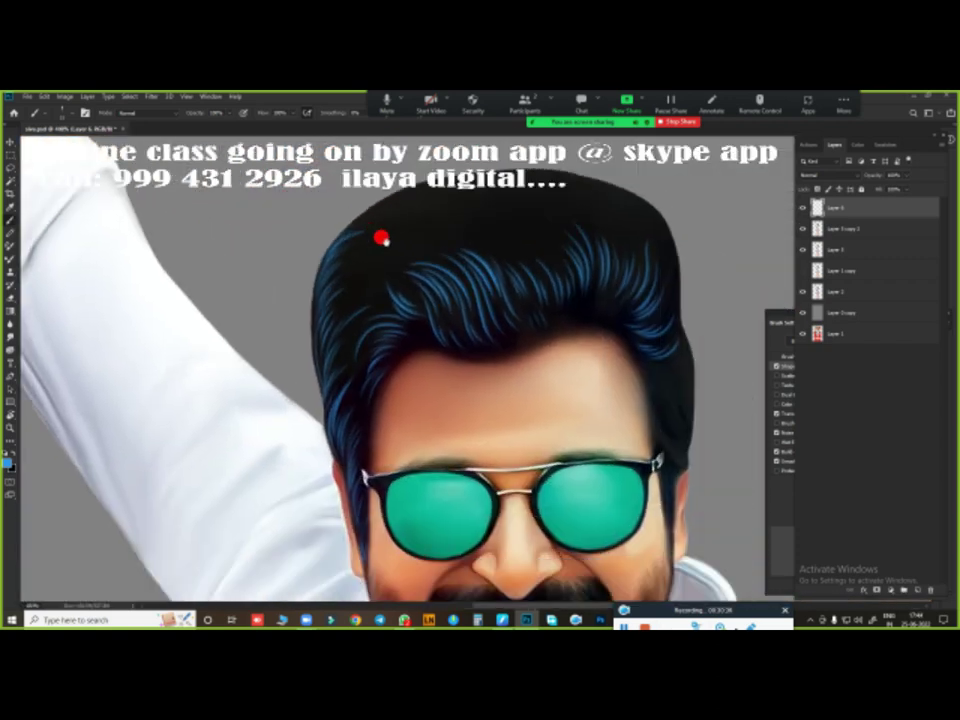
scroll(381, 238, "up", 2)
scroll(429, 343, "up", 2)
scroll(450, 424, "up", 1)
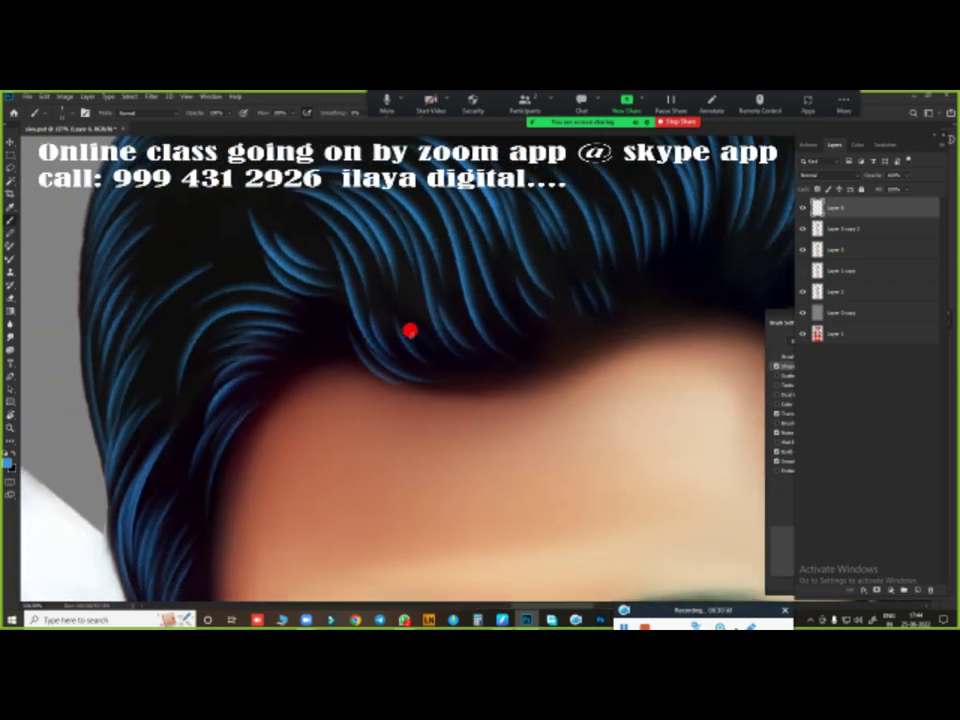
scroll(401, 359, "up", 1)
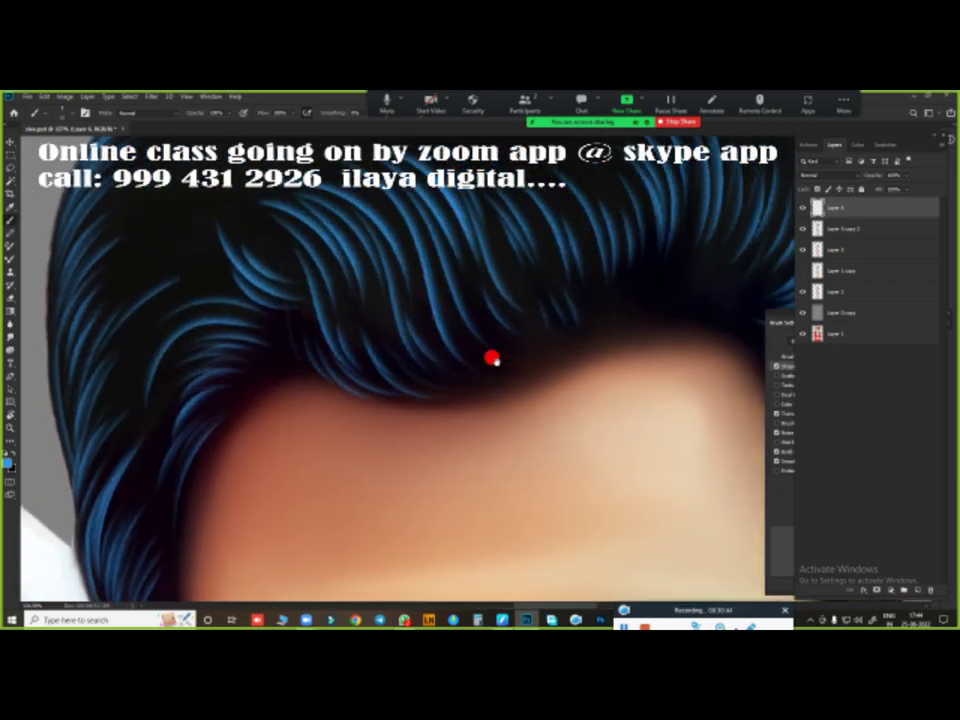
scroll(450, 338, "up", 1)
scroll(418, 418, "down", 1)
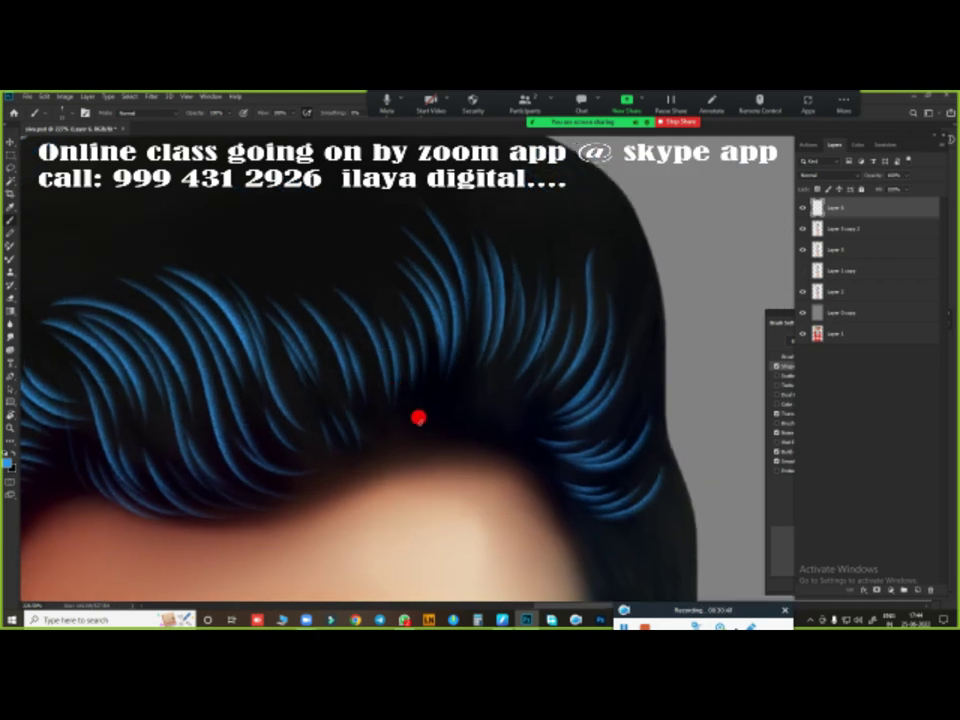
scroll(471, 469, "up", 2)
scroll(413, 308, "up", 1)
left_click_drag(235, 292, 340, 336)
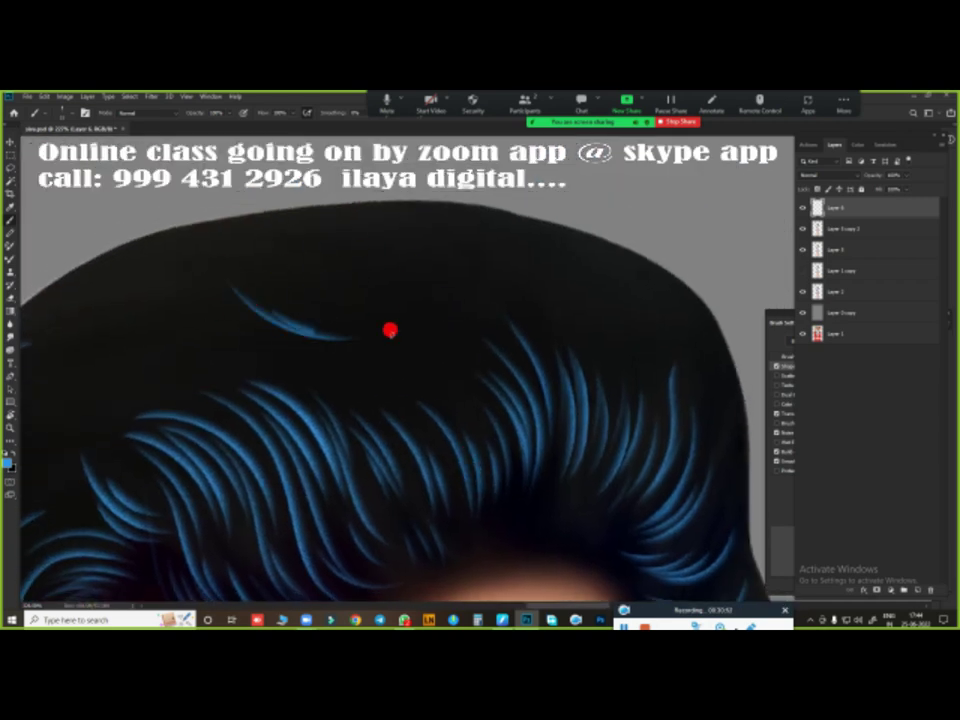
left_click_drag(300, 300, 454, 323)
- Zoom and pan along the crown to bring the head's right edge into view
scroll(455, 320, "down", 1)
scroll(263, 259, "up", 1)
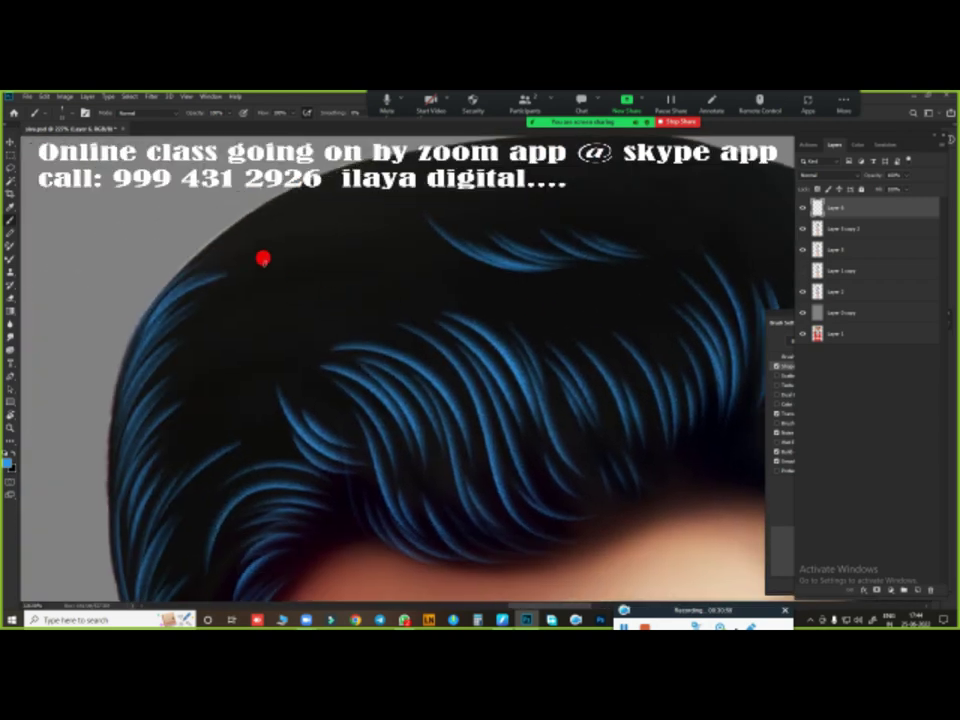
scroll(486, 311, "down", 1)
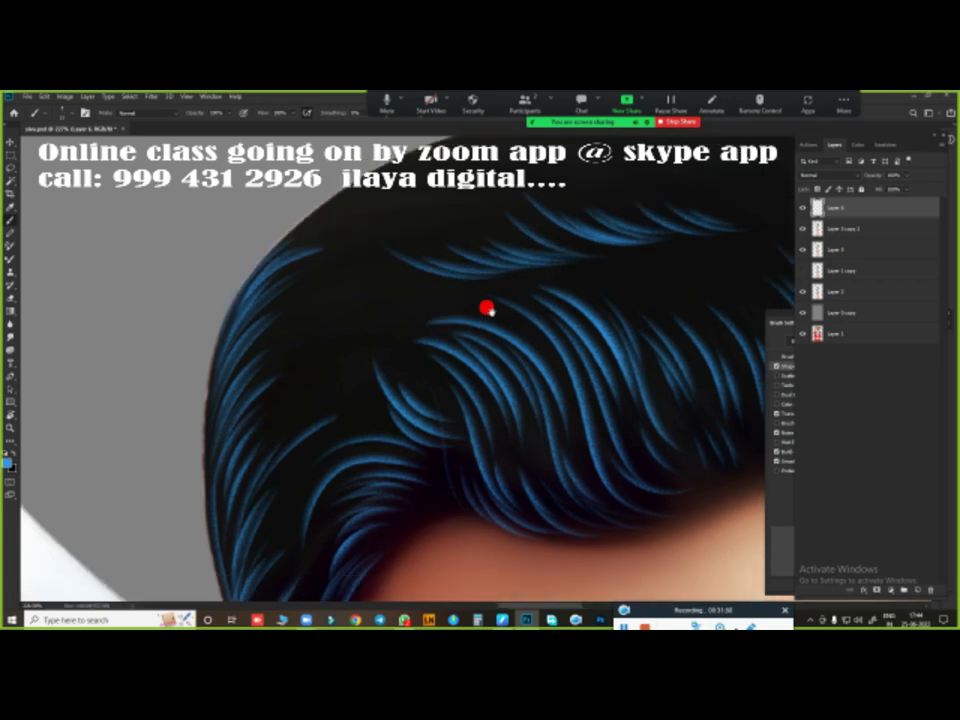
scroll(441, 300, "up", 1)
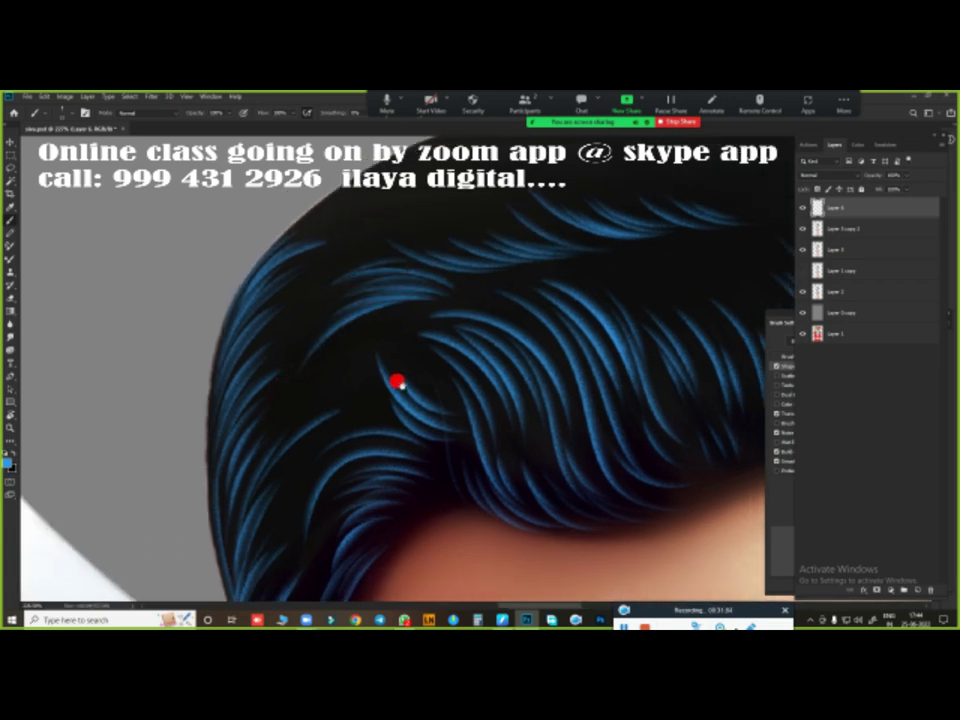
scroll(344, 236, "up", 1)
scroll(295, 258, "up", 3)
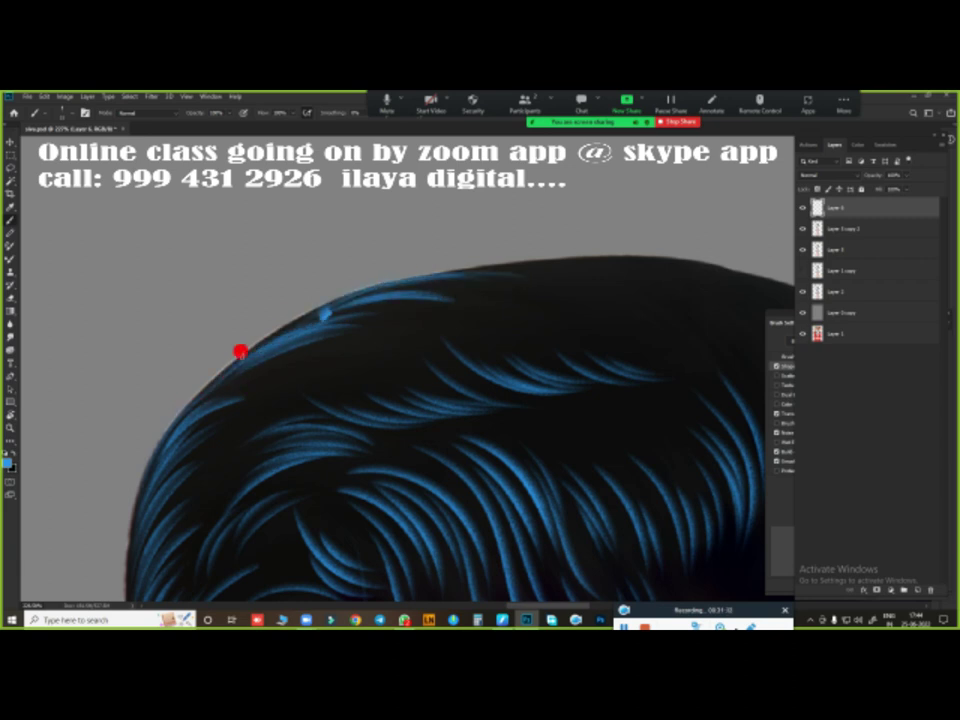
scroll(300, 355, "right", 2)
scroll(356, 358, "up", 1)
scroll(340, 350, "left", 1)
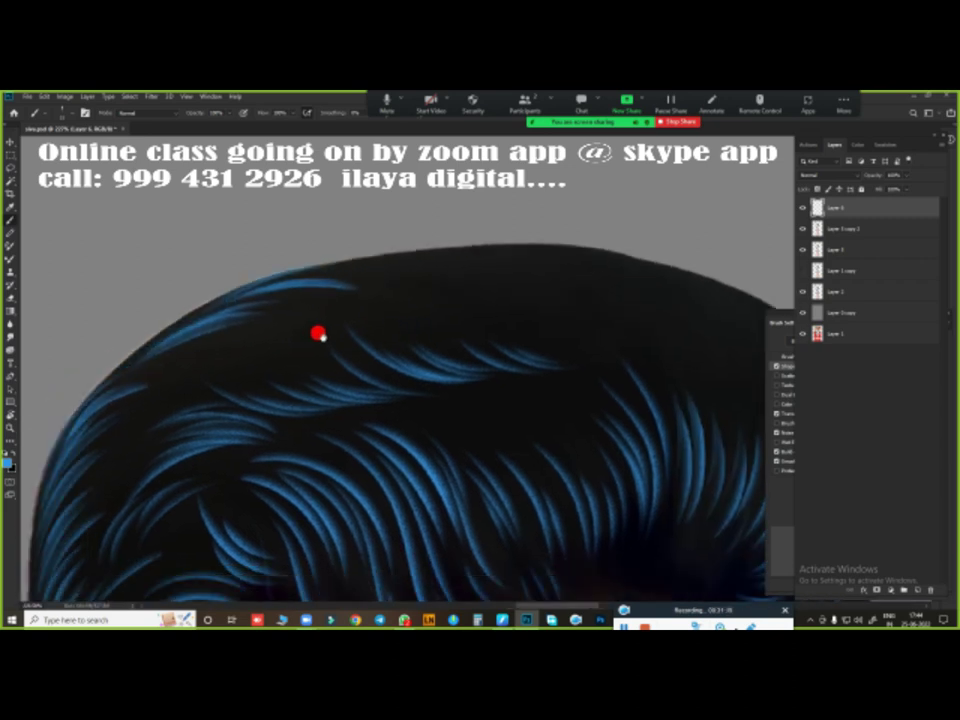
scroll(300, 320, "down", 1)
left_click_drag(459, 291, 302, 272)
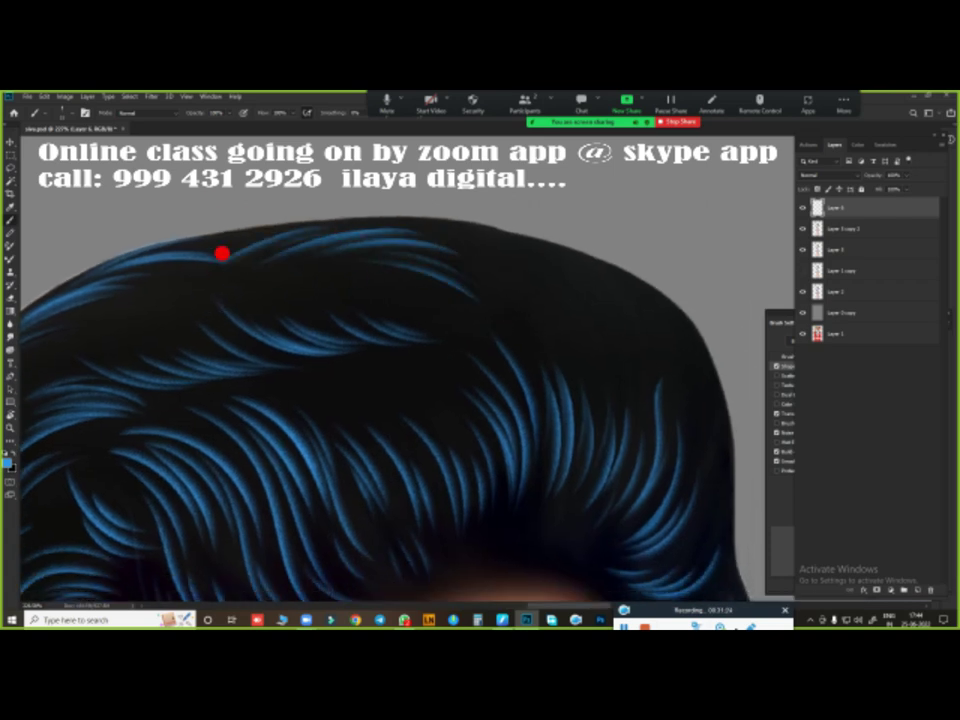
scroll(512, 329, "right", 1)
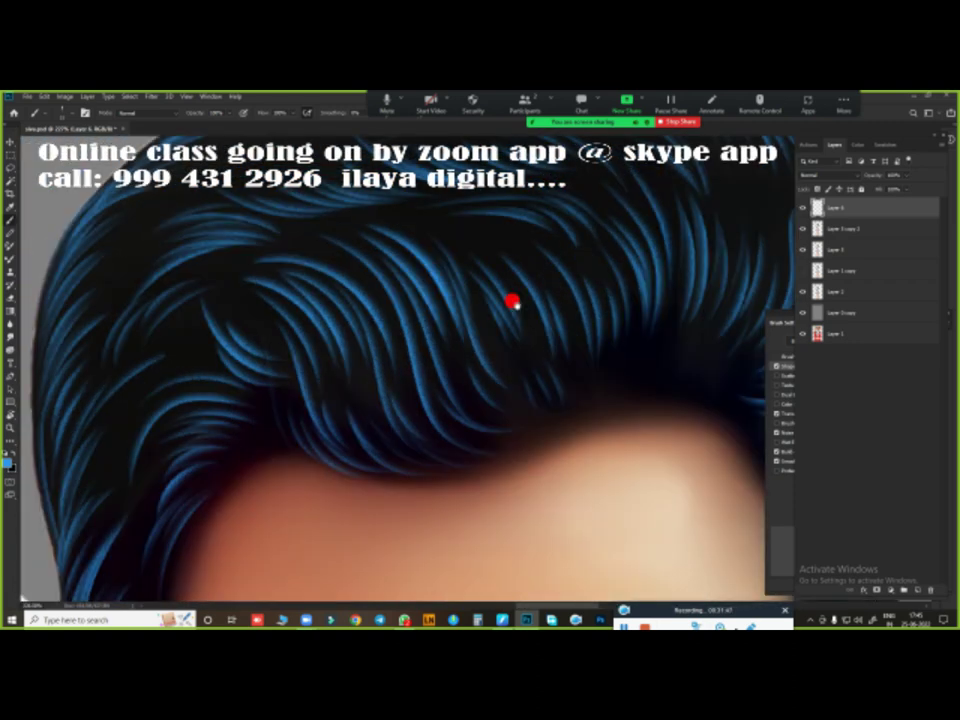
- Rotate the canvas, then undo an accidental shift of the Layer 5 copy 2 hair strands
key("r")
left_click_drag(512, 302, 518, 355)
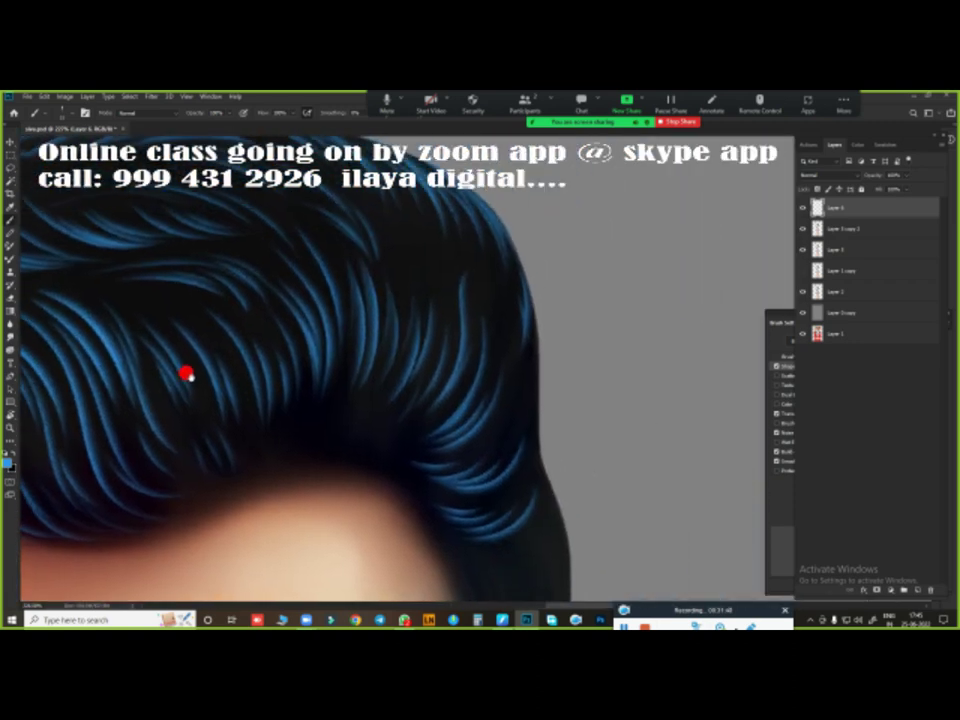
key("v")
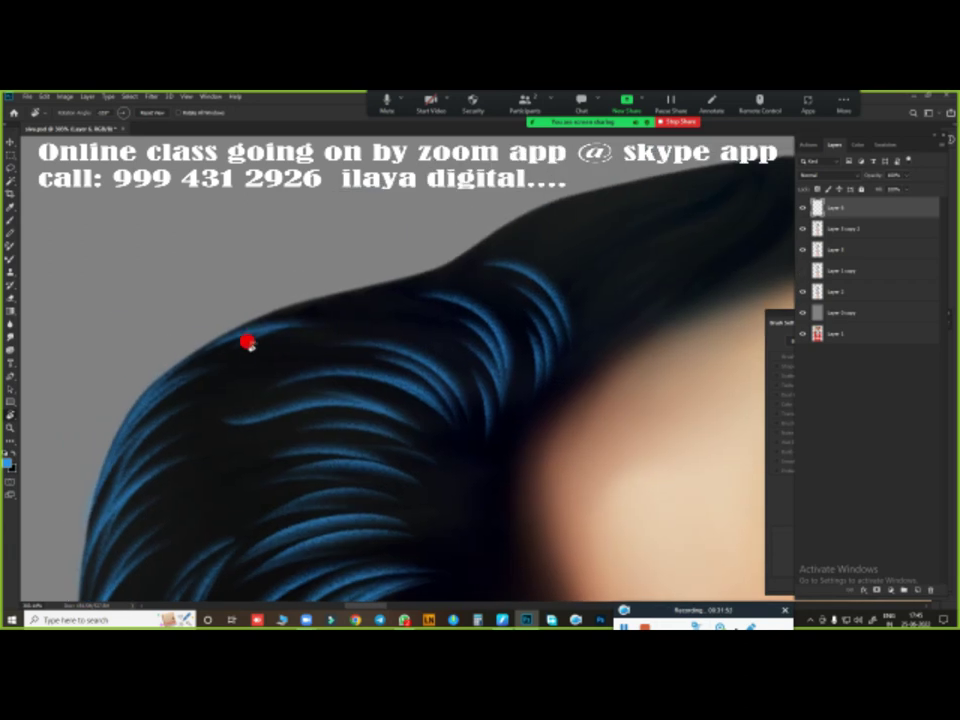
left_click_drag(225, 336, 399, 401)
key("ctrl+z")
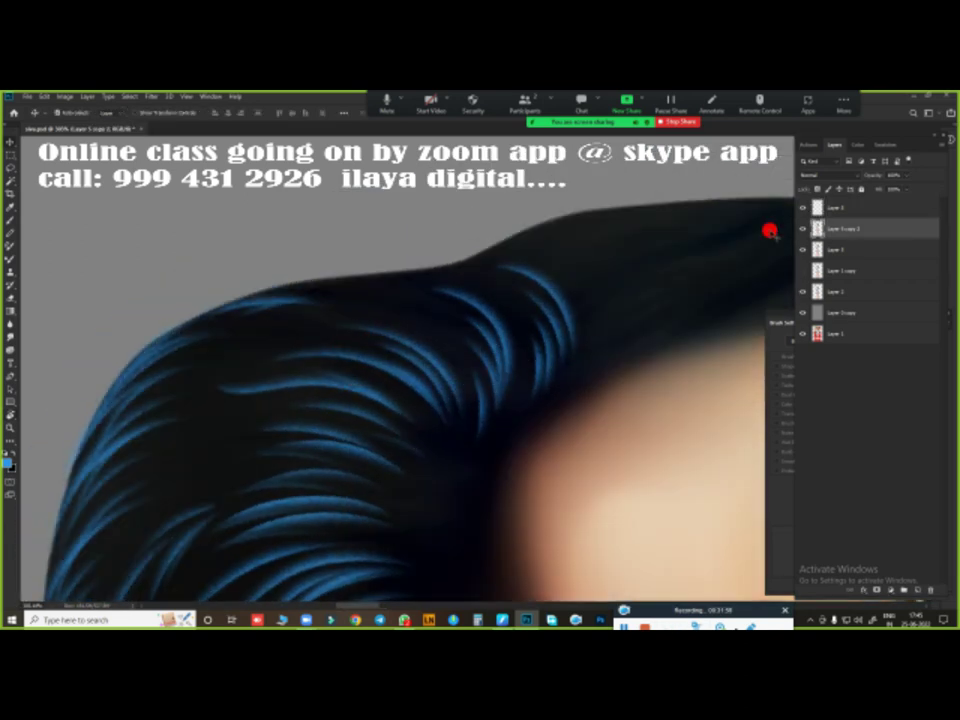
left_click(799, 208)
key("b")
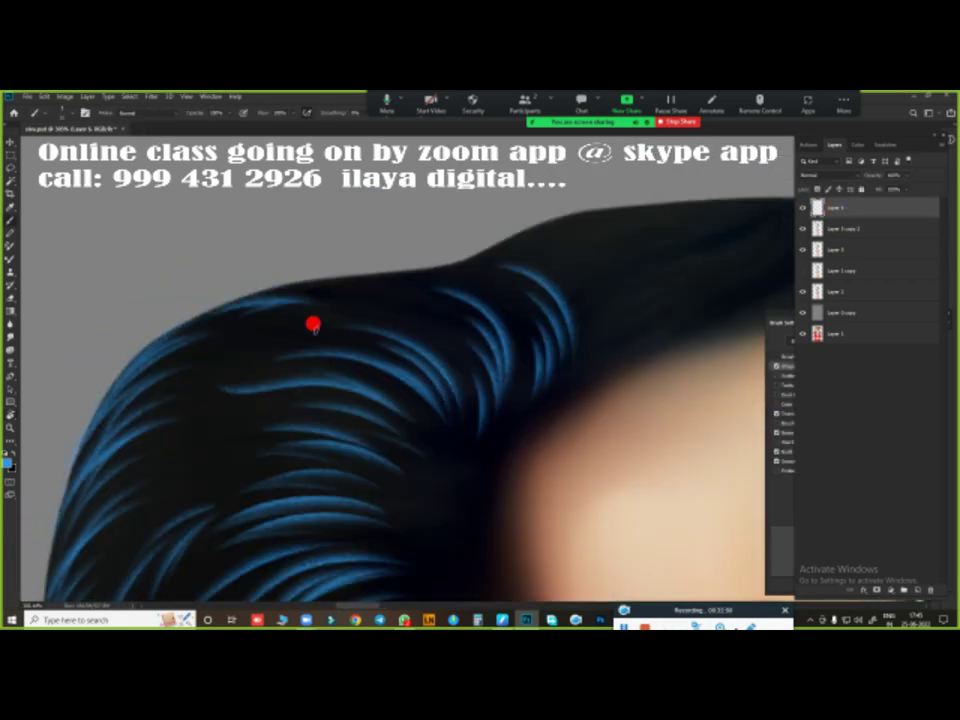
- Undo an accidental blue gradient fill over the side hair
scroll(245, 341, "right", 5)
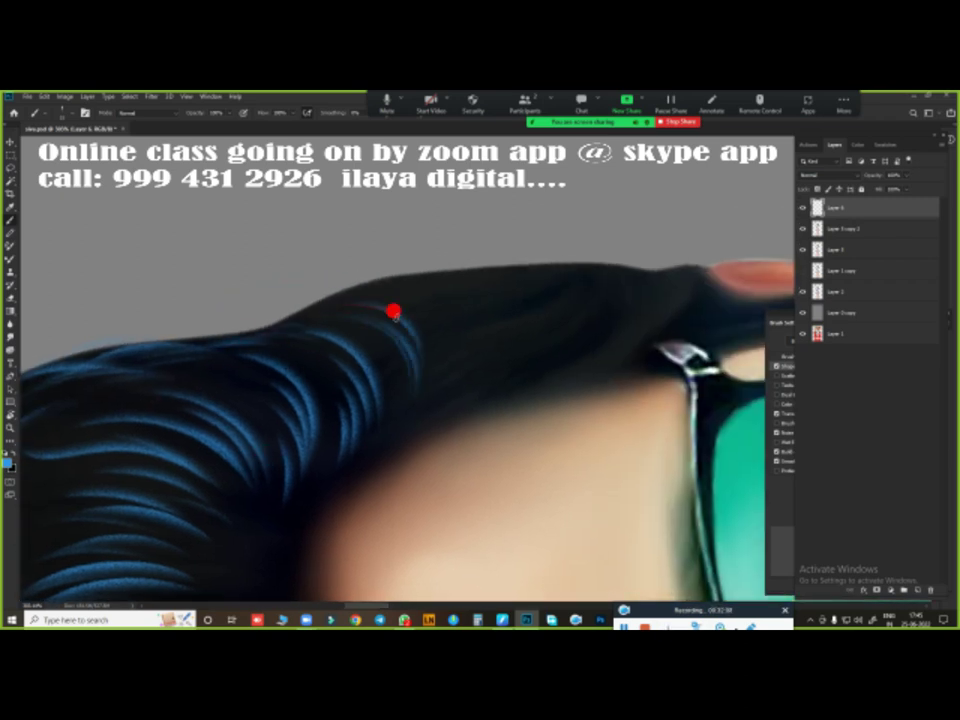
scroll(430, 410, "right", 1)
scroll(510, 388, "right", 3)
key("g")
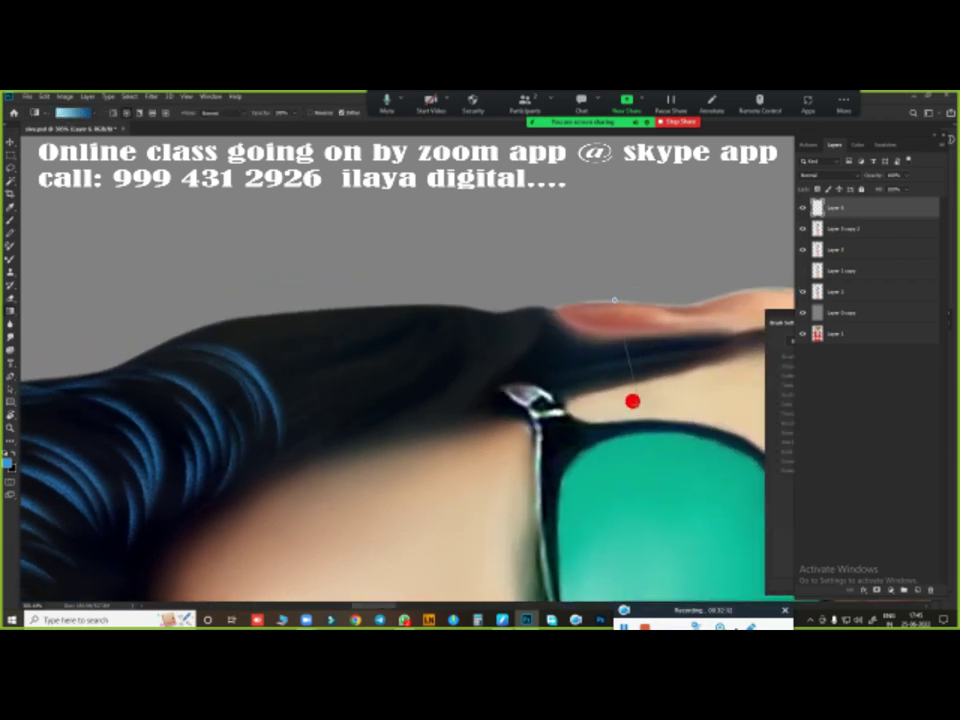
left_click_drag(606, 300, 632, 409)
key("ctrl+z")
- Paint four thin blue strands over the dark side hair by the temple
key("r")
left_click_drag(508, 414, 610, 386)
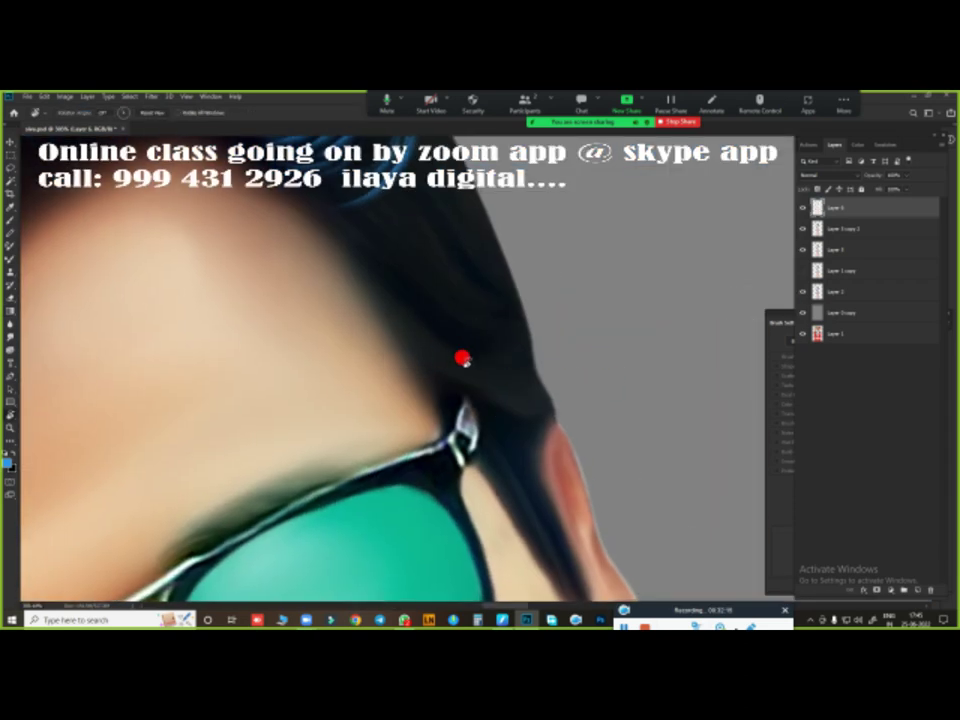
mouse_move(462, 356)
left_mouse_down()
mouse_move(600, 248)
mouse_move(535, 428)
left_mouse_up()
key("b")
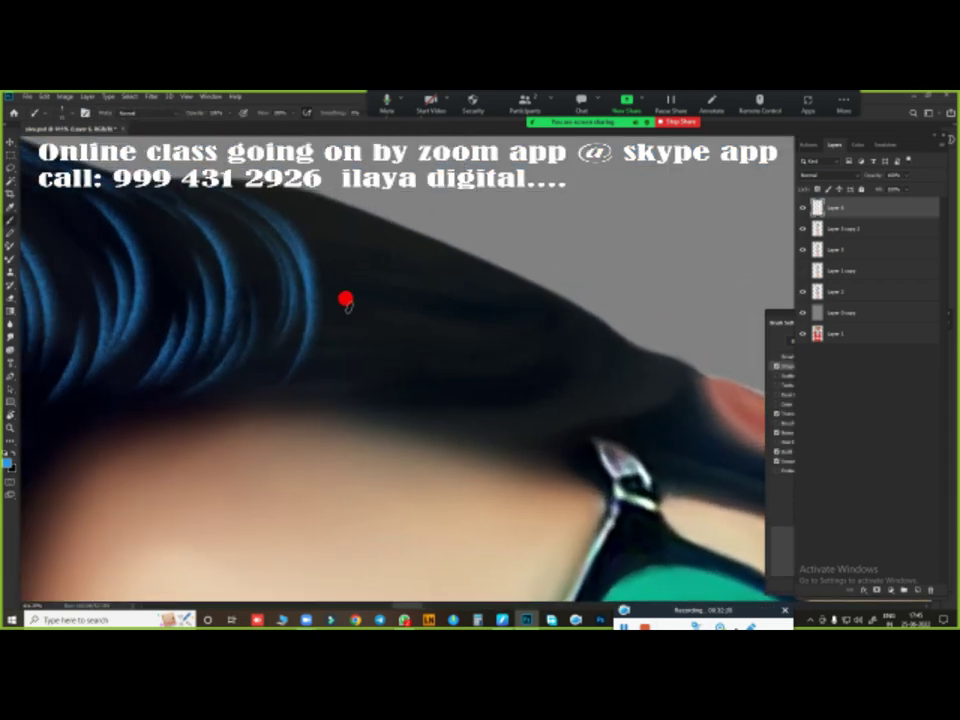
left_click_drag(350, 300, 450, 288)
left_click_drag(470, 246, 318, 254)
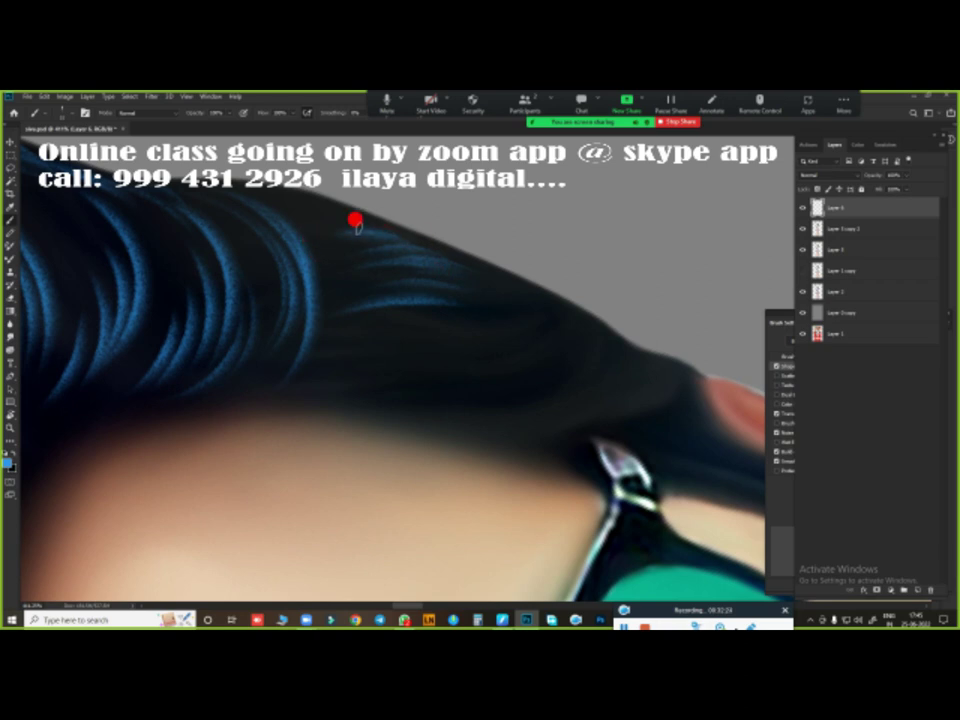
scroll(324, 328, "down", 3)
left_click_drag(432, 316, 319, 261)
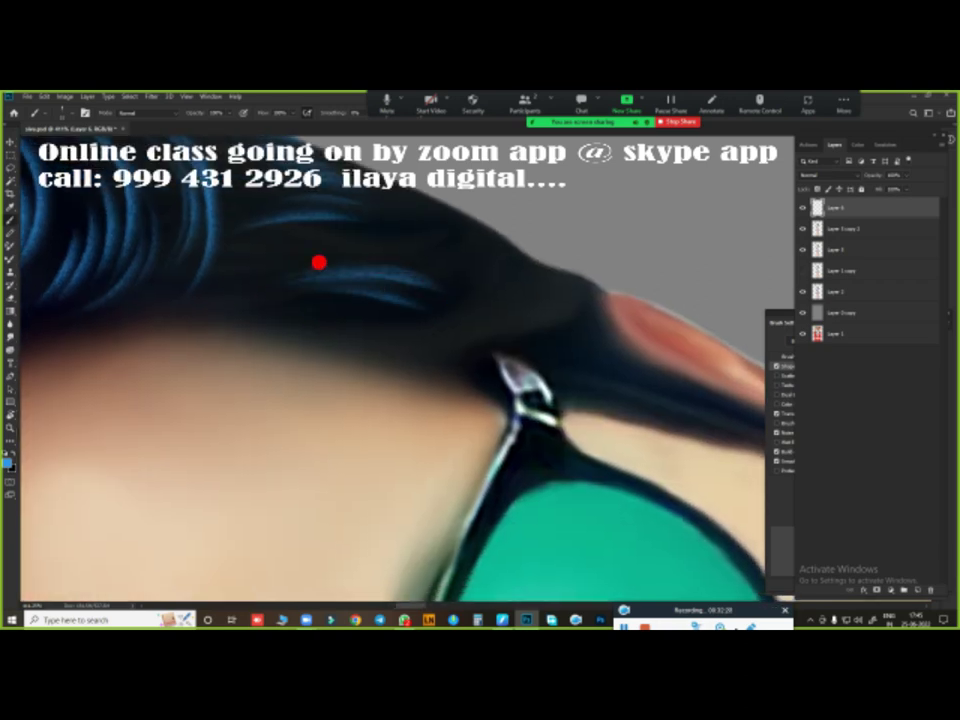
left_click_drag(501, 249, 353, 297)
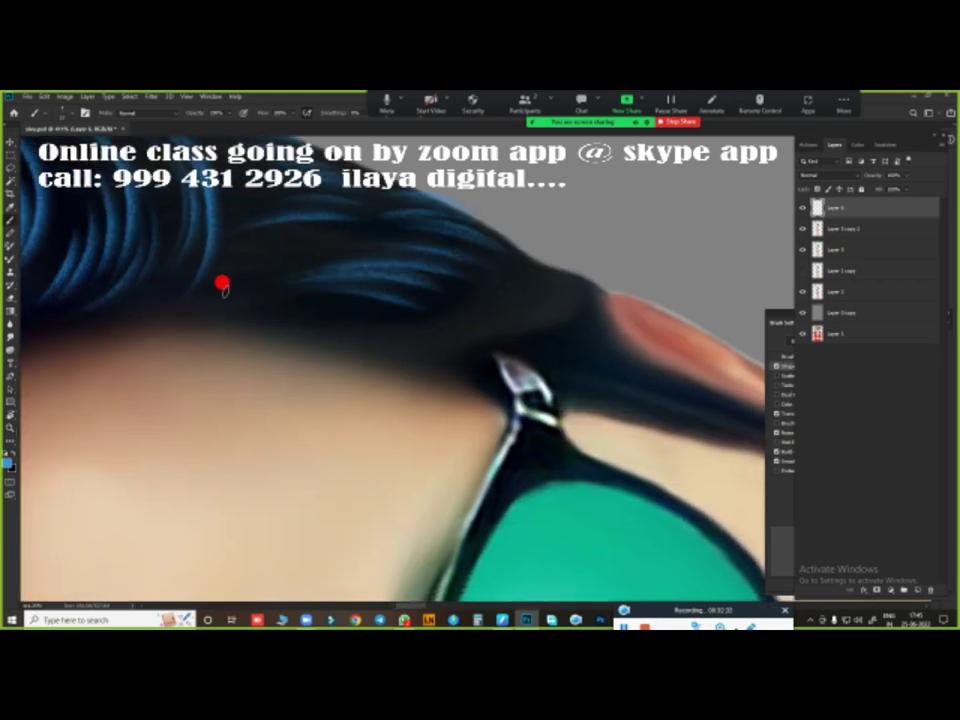
- Refine the blue hair edge down toward the sunglasses hinge
scroll(351, 351, "down", 1)
scroll(351, 351, "down", 1)
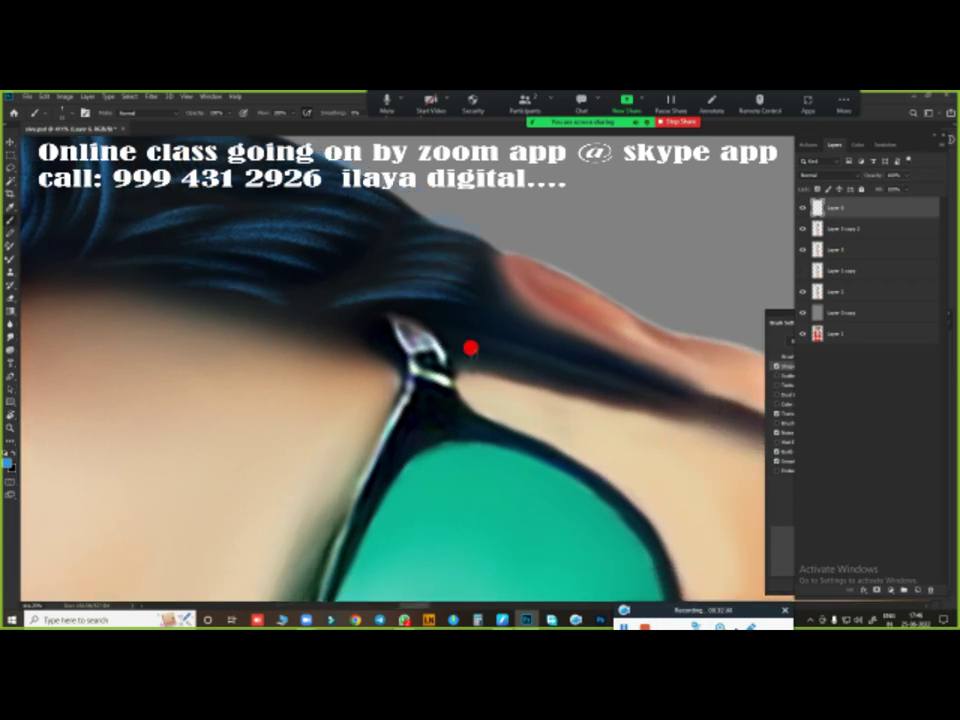
scroll(364, 339, "down", 2)
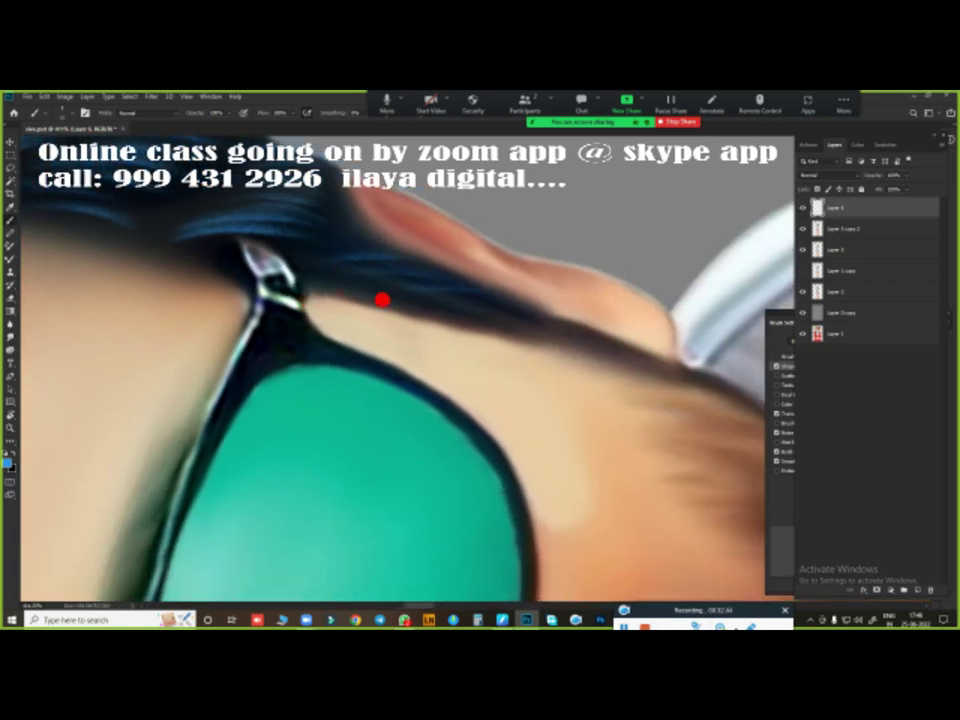
left_click_drag(371, 289, 660, 360)
scroll(396, 280, "down", 3)
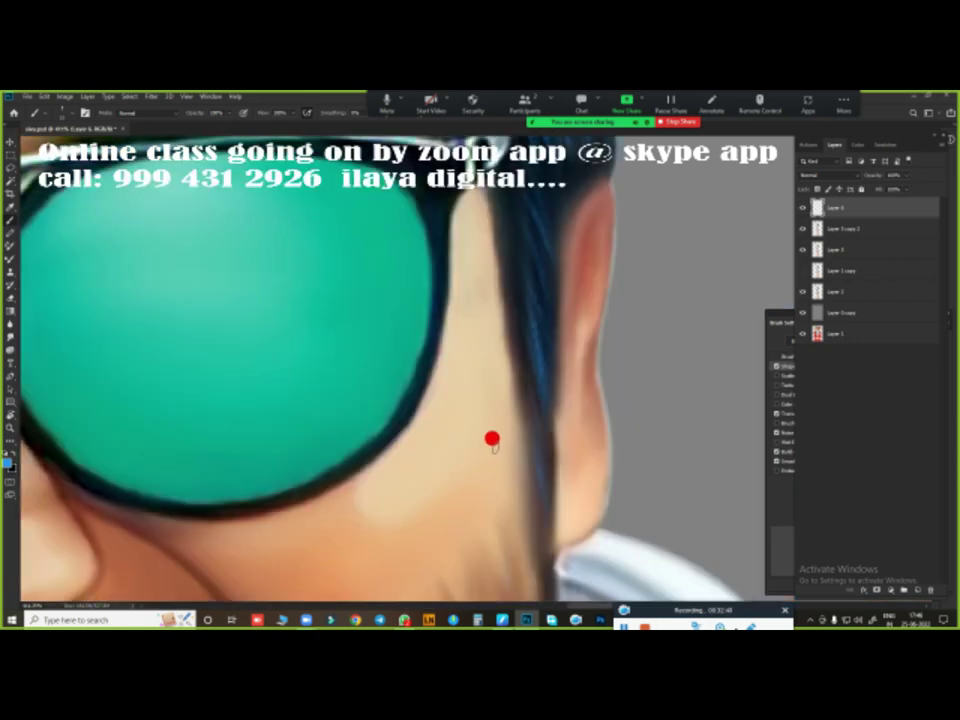
scroll(491, 439, "down", 2)
scroll(452, 422, "up", 1)
scroll(514, 373, "up", 1)
scroll(507, 402, "up", 2)
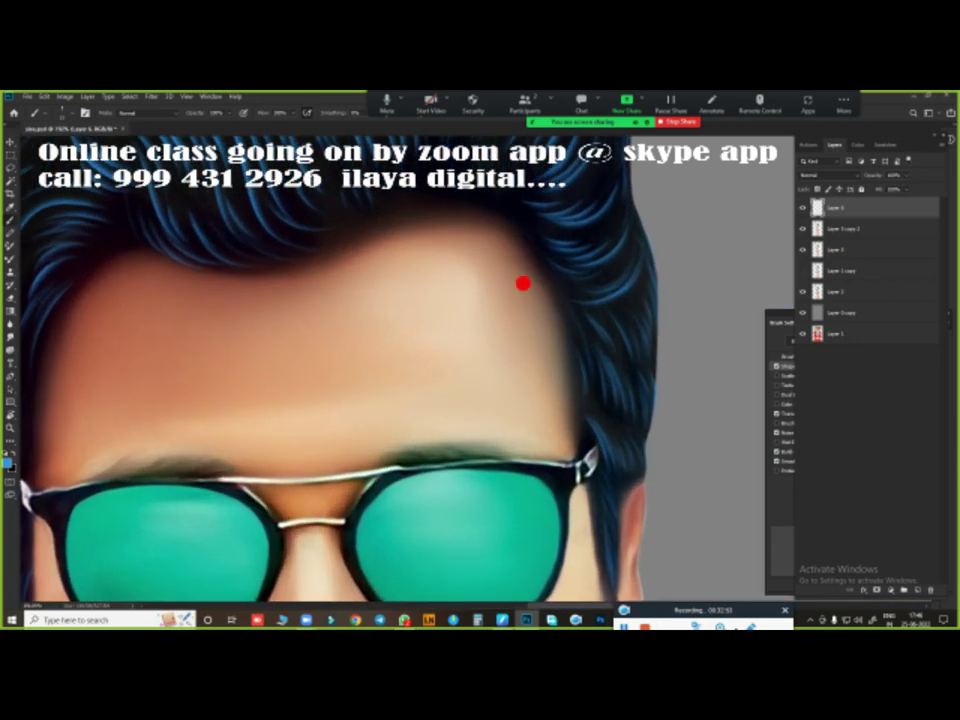
scroll(523, 281, "up", 2)
- Rotate the view so the forehead hairline runs horizontally with the hair at the top
key("r")
left_click_drag(420, 309, 513, 496)
scroll(546, 424, "up", 2)
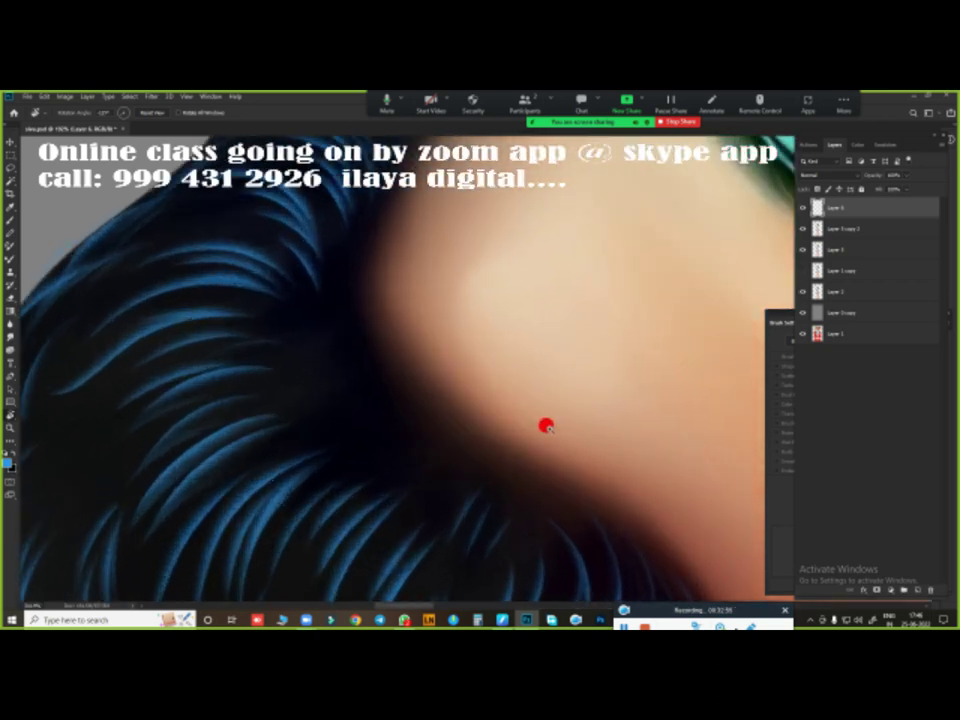
left_click_drag(546, 424, 508, 381)
key("b")
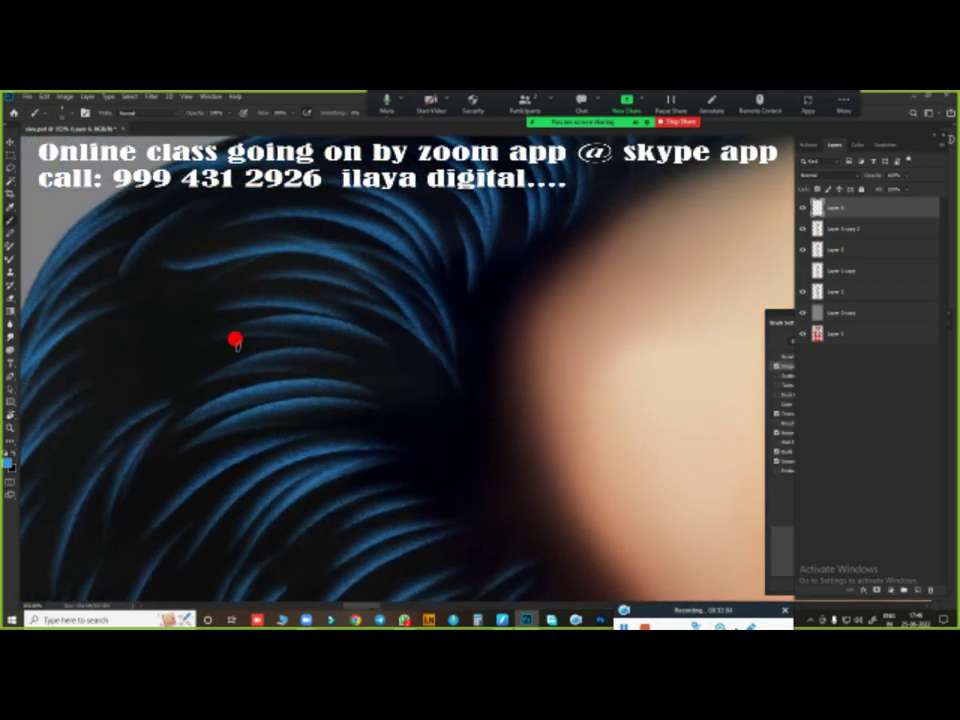
left_click_drag(418, 501, 148, 394)
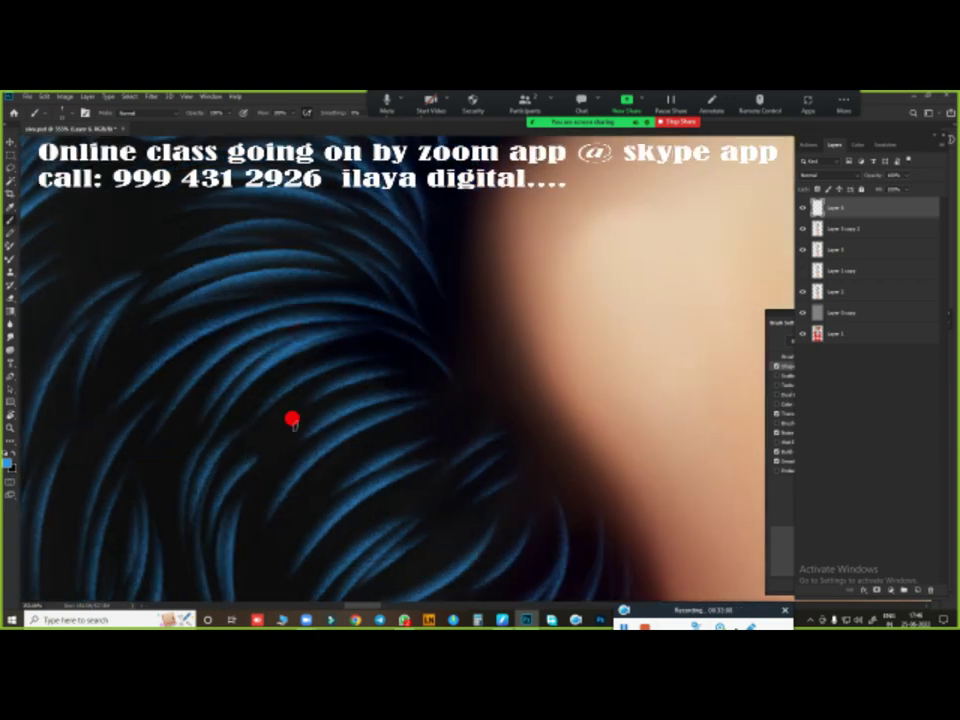
left_click_drag(469, 507, 390, 272)
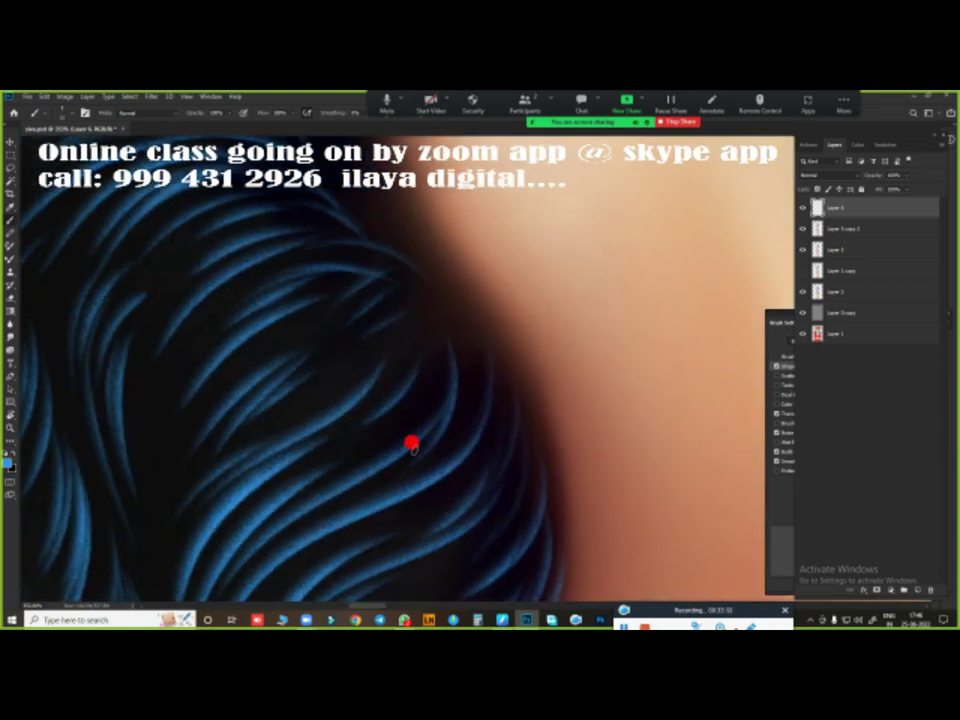
left_click_drag(420, 518, 453, 457)
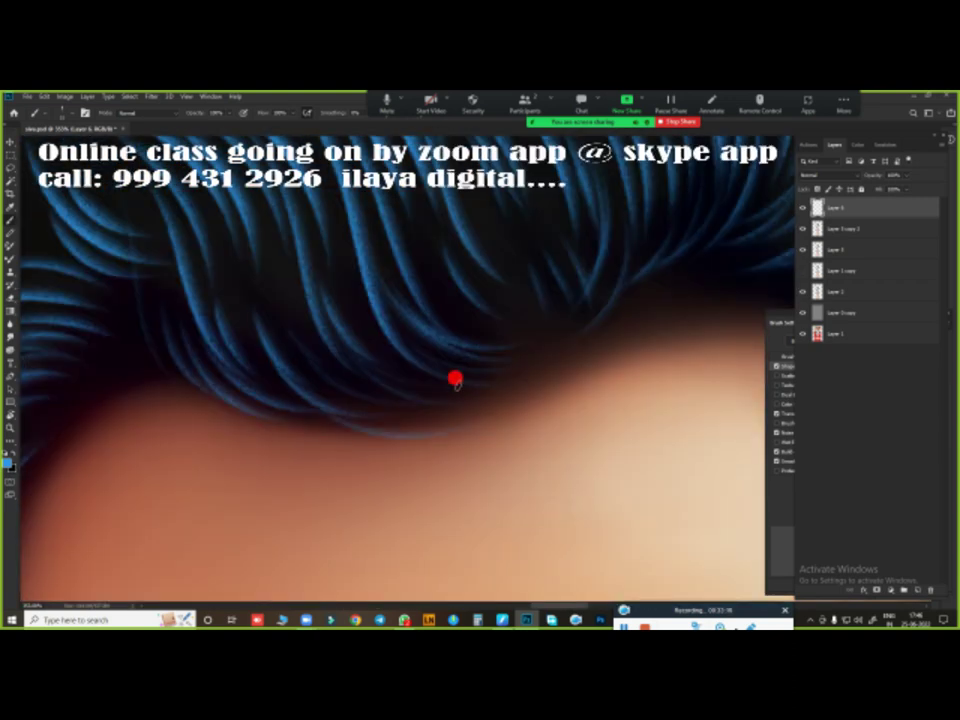
left_click_drag(626, 304, 377, 391)
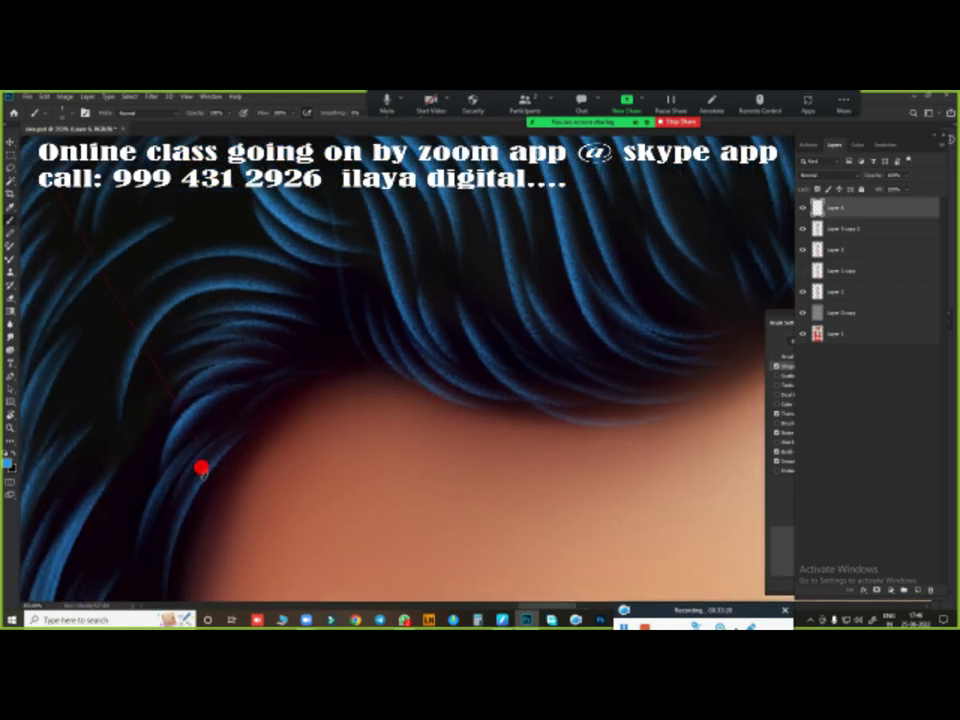
mouse_move(229, 596)
left_mouse_down()
mouse_move(181, 530)
mouse_move(293, 416)
left_mouse_up()
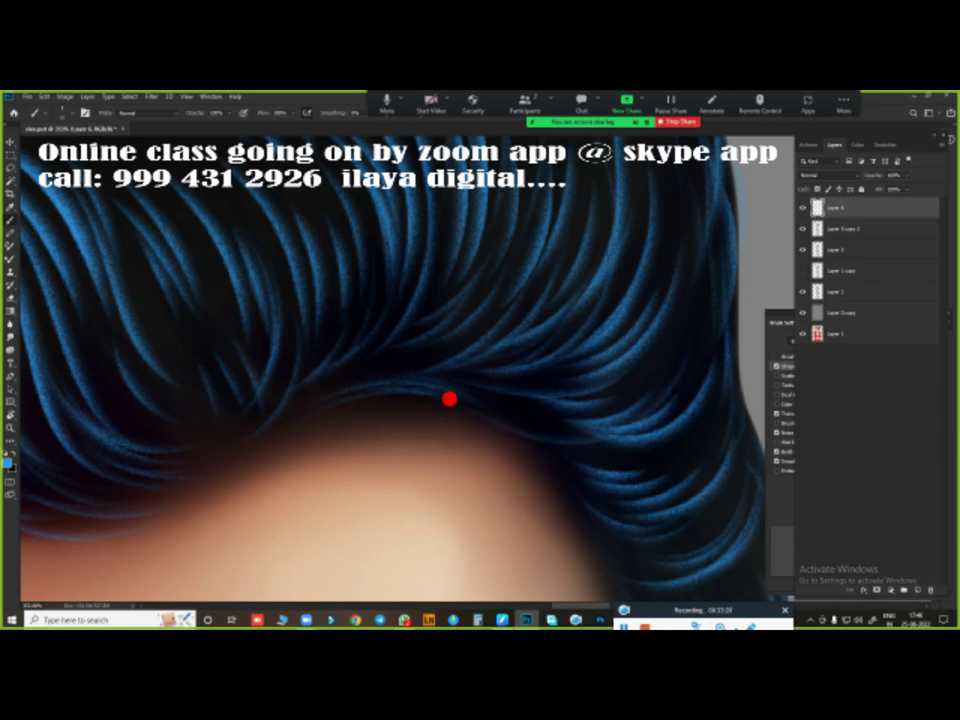
scroll(480, 326, "down", 5)
scroll(429, 334, "up", 3)
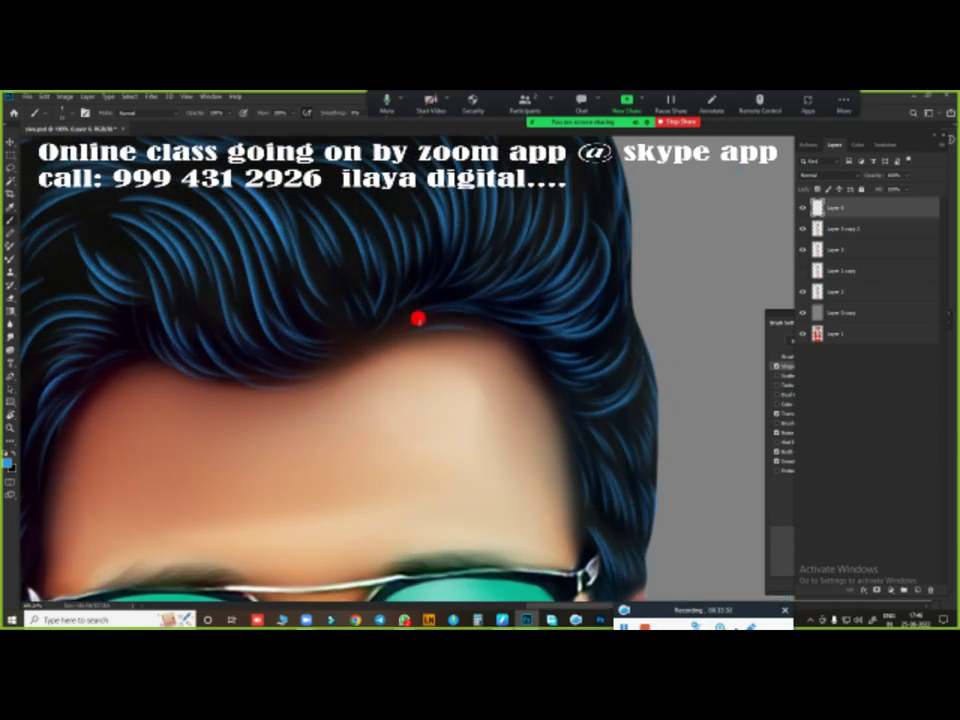
scroll(529, 401, "down", 3)
scroll(566, 181, "up", 2)
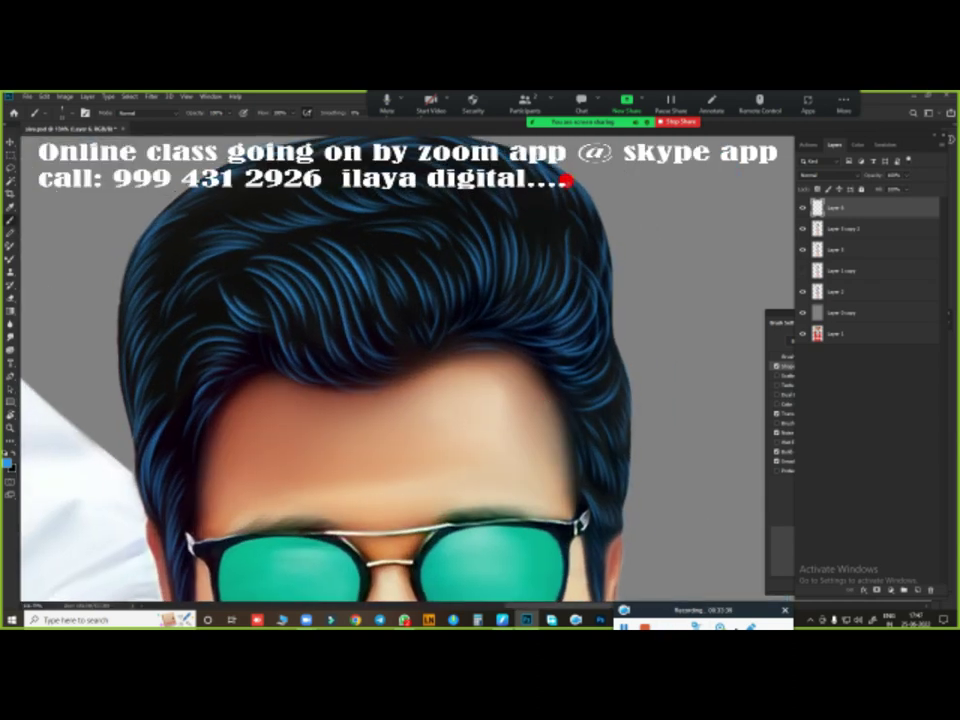
scroll(540, 495, "up", 1)
scroll(424, 364, "up", 2)
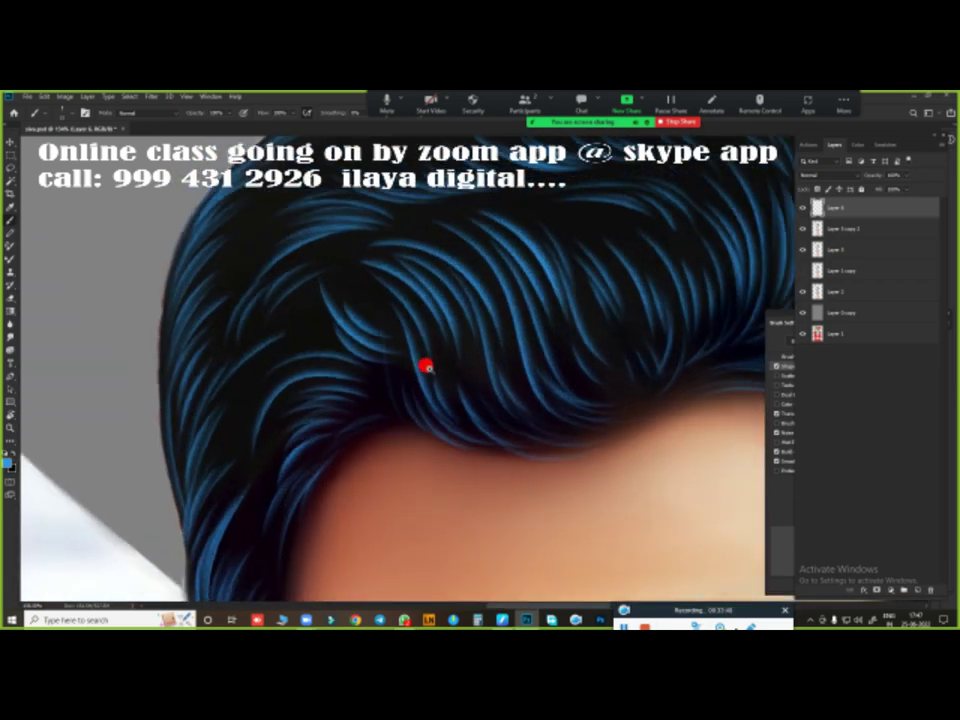
scroll(287, 287, "up", 2)
- Add Layer 7 below Layer 6 and make black the painting colour
scroll(428, 267, "down", 3)
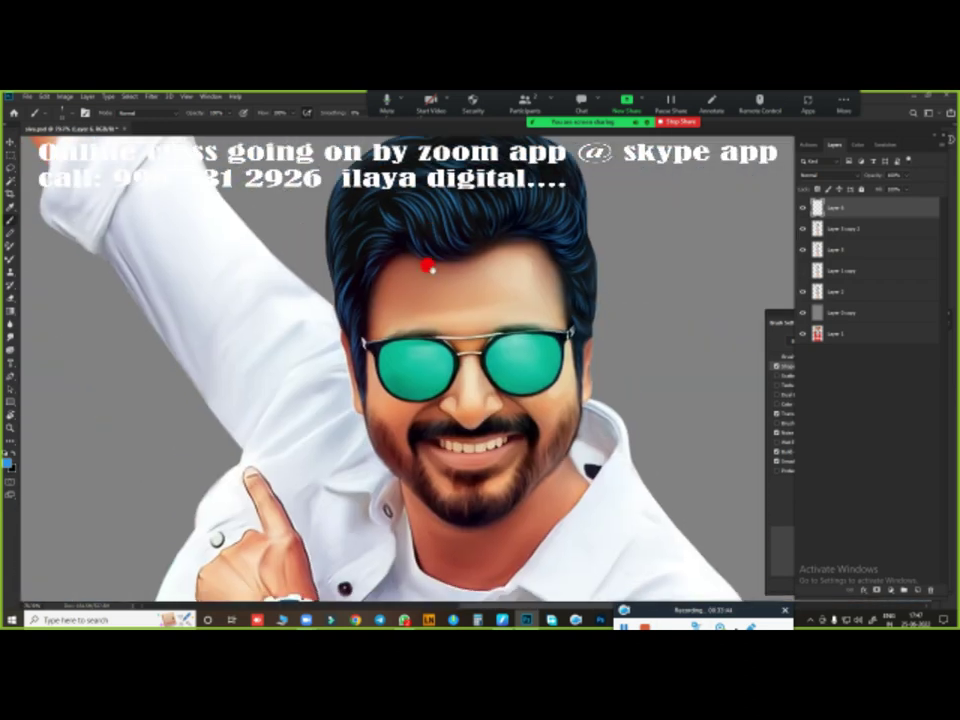
left_click(917, 587)
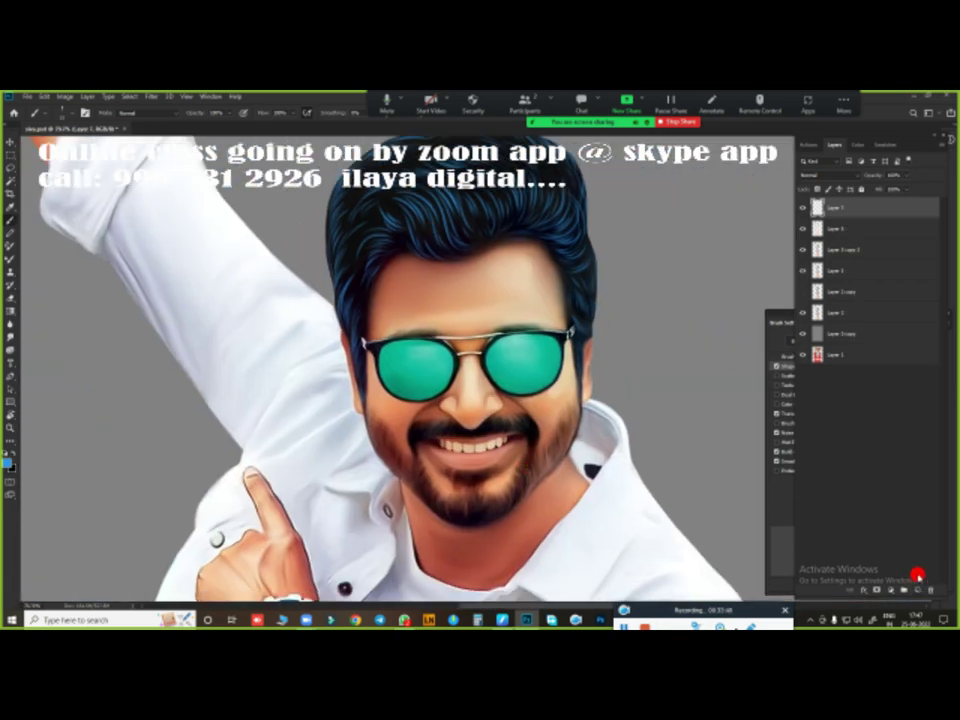
key("ctrl+bracketleft")
key("x")
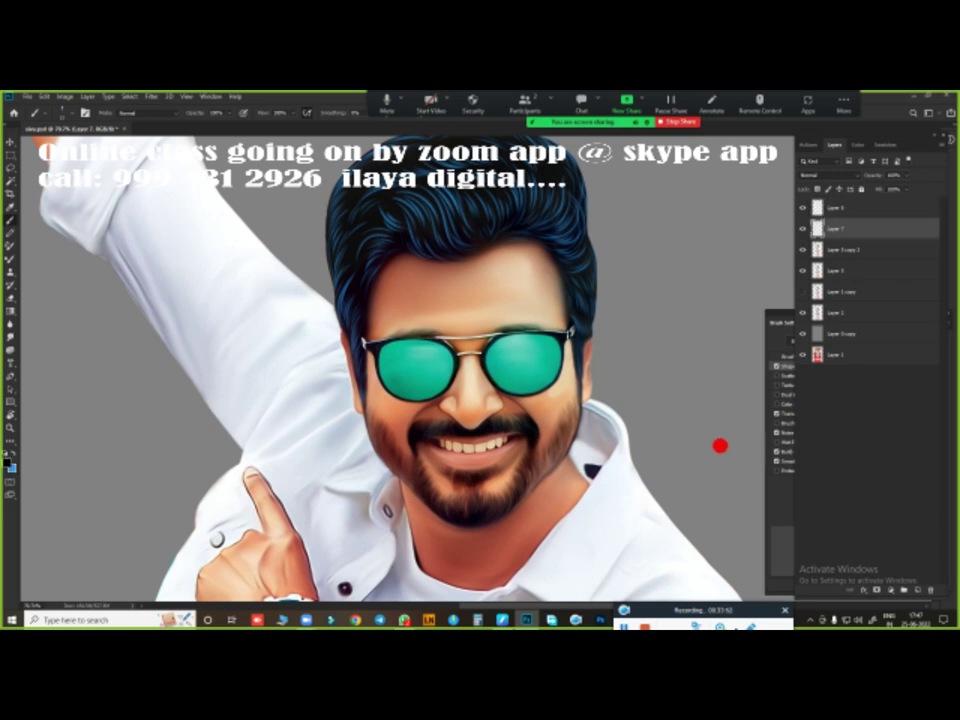
- Draw two thin curved wrinkle lines across the forehead
scroll(473, 338, "up", 2)
scroll(473, 338, "up", 3)
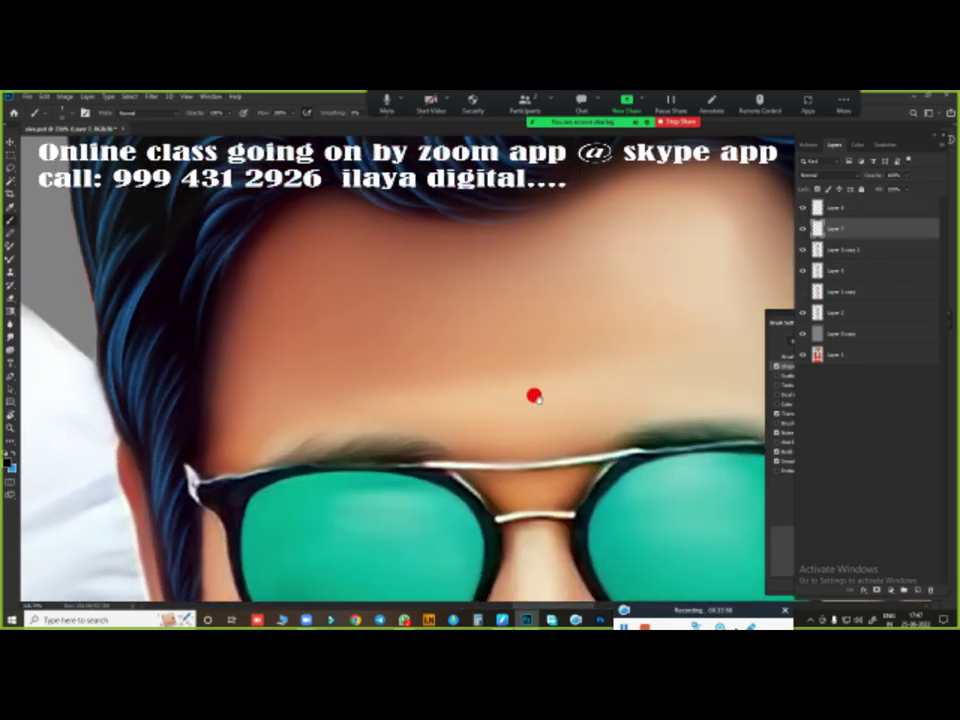
scroll(461, 407, "down", 3)
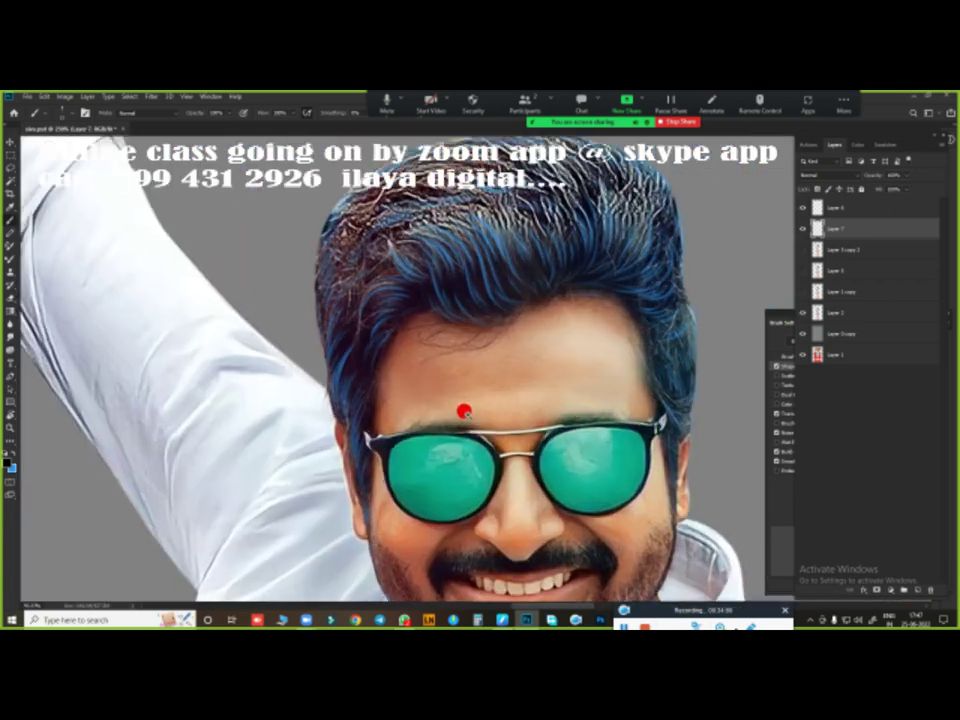
scroll(529, 403, "up", 3)
scroll(529, 403, "up", 2)
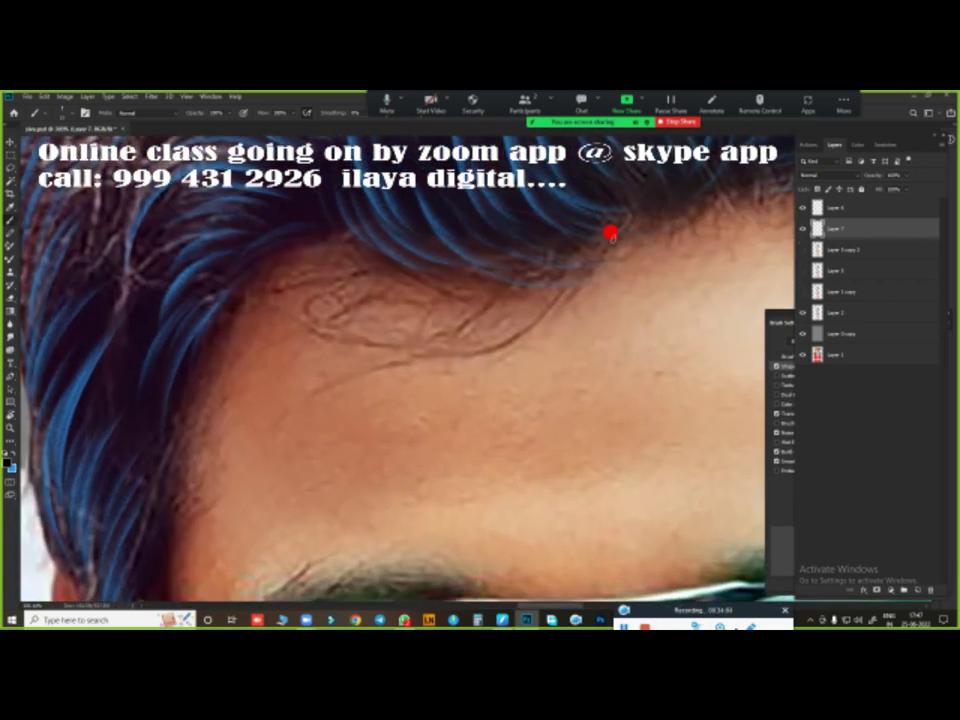
left_click_drag(410, 345, 252, 470)
left_click_drag(460, 352, 320, 410)
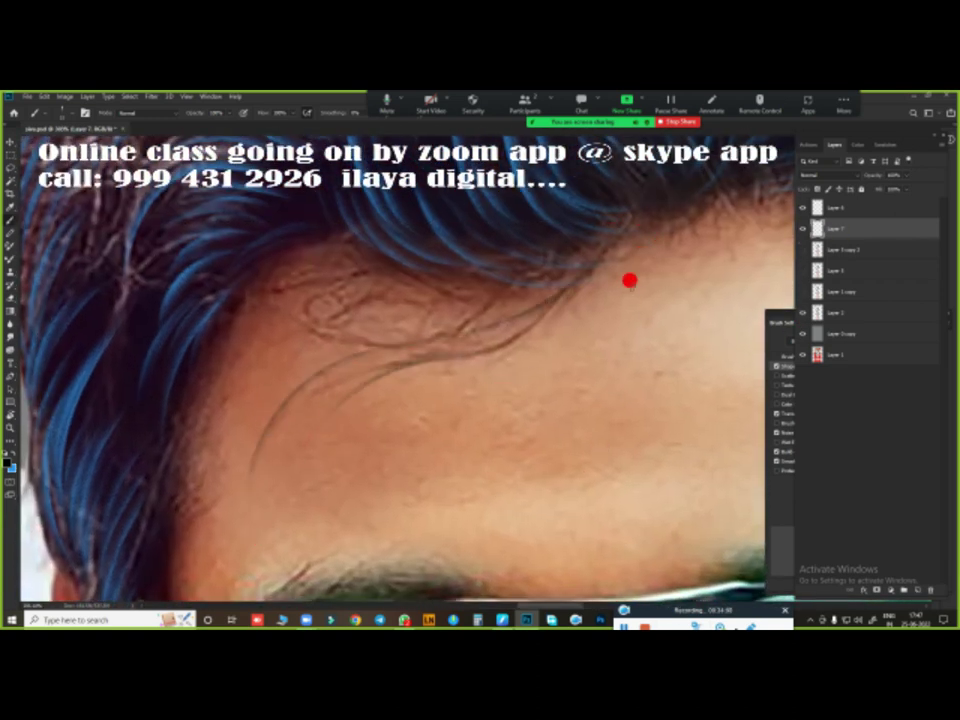
- Draw a dark curved line along the forehead just under the hairline
scroll(629, 281, "down", 3)
scroll(375, 435, "up", 2)
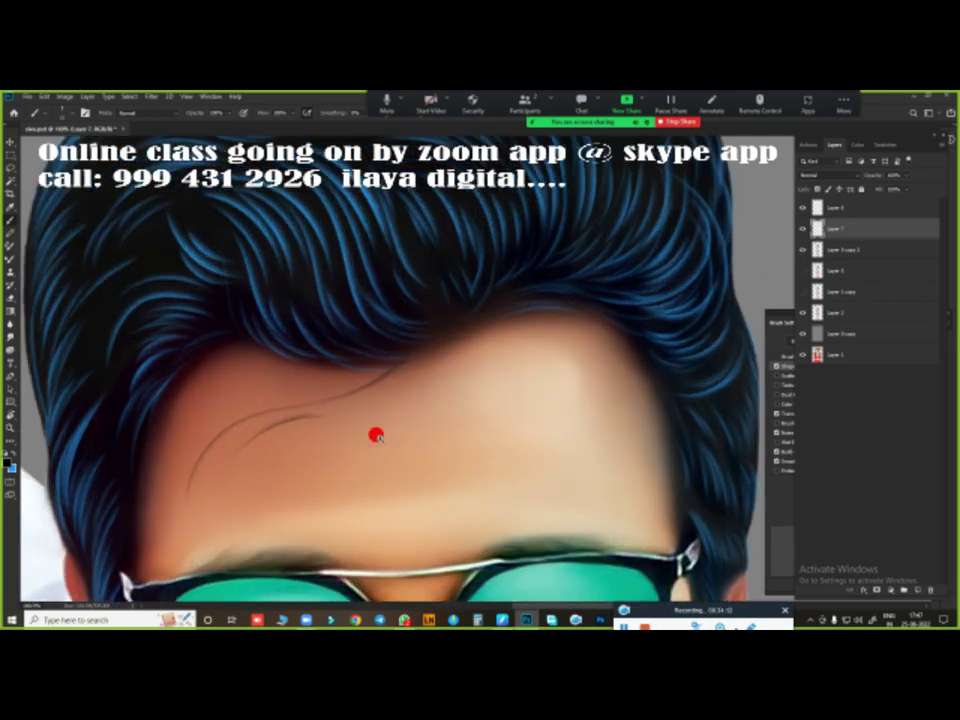
scroll(518, 364, "up", 3)
scroll(463, 388, "down", 5)
scroll(513, 391, "up", 5)
scroll(513, 391, "down", 2)
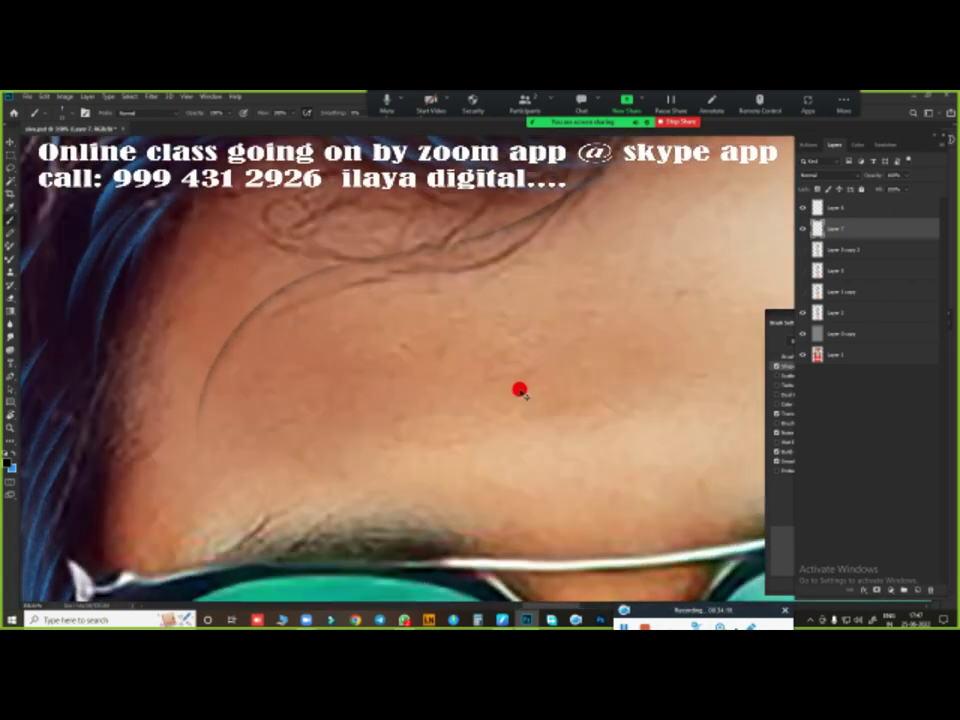
scroll(469, 418, "down", 3)
scroll(498, 452, "up", 2)
scroll(498, 452, "up", 2)
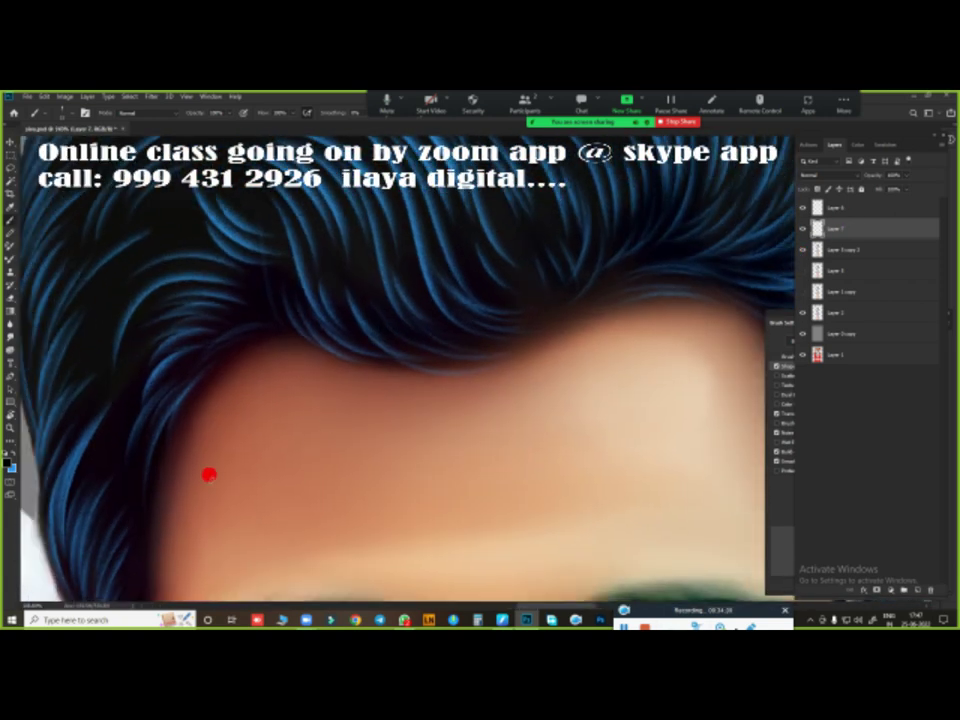
left_click_drag(400, 392, 533, 362)
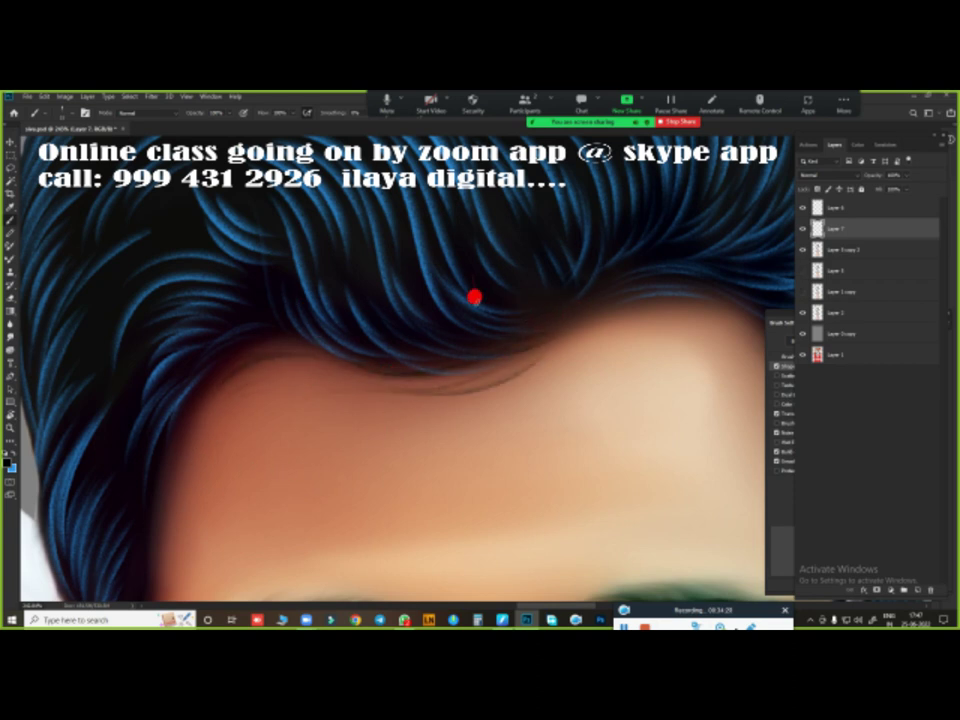
scroll(293, 316, "down", 2)
scroll(538, 381, "down", 2)
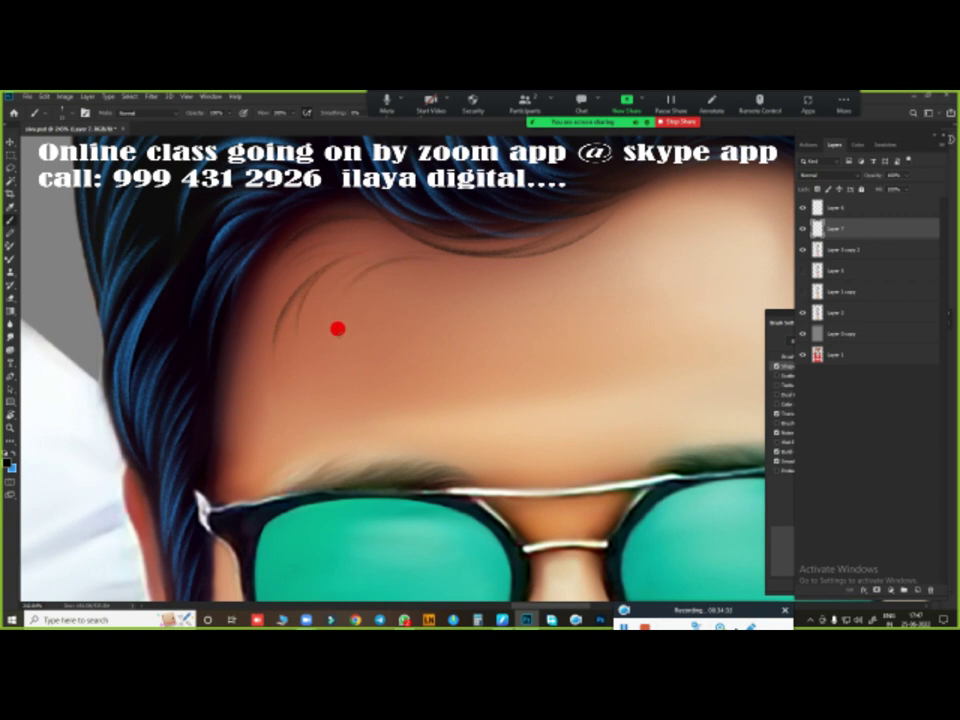
scroll(362, 426, "up", 2)
scroll(441, 420, "up", 2)
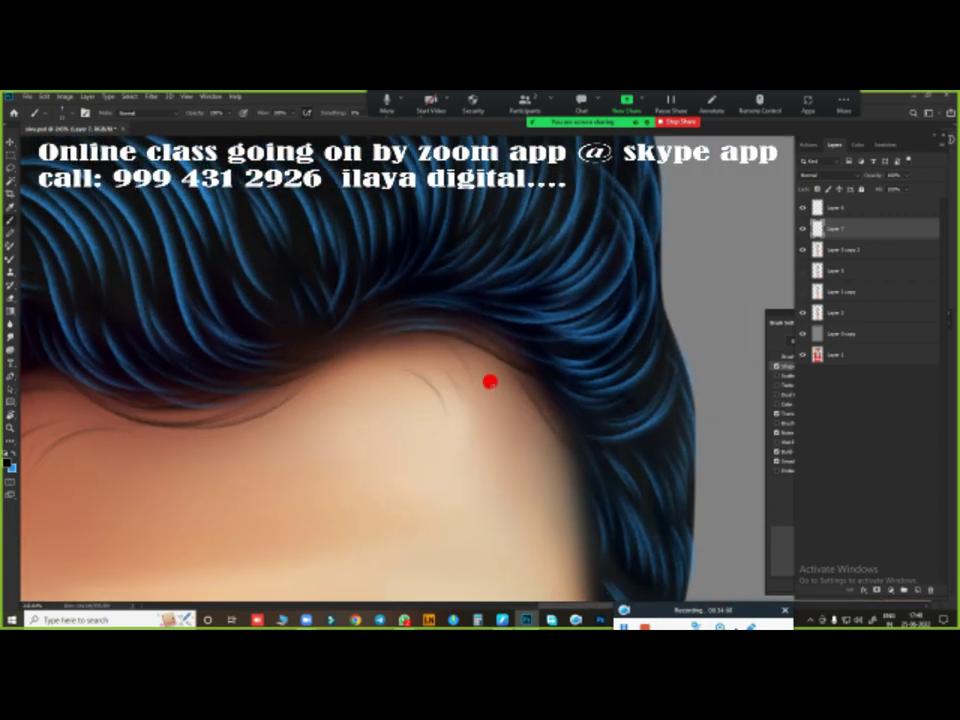
scroll(491, 381, "down", 2)
scroll(482, 326, "down", 5)
scroll(389, 247, "up", 3)
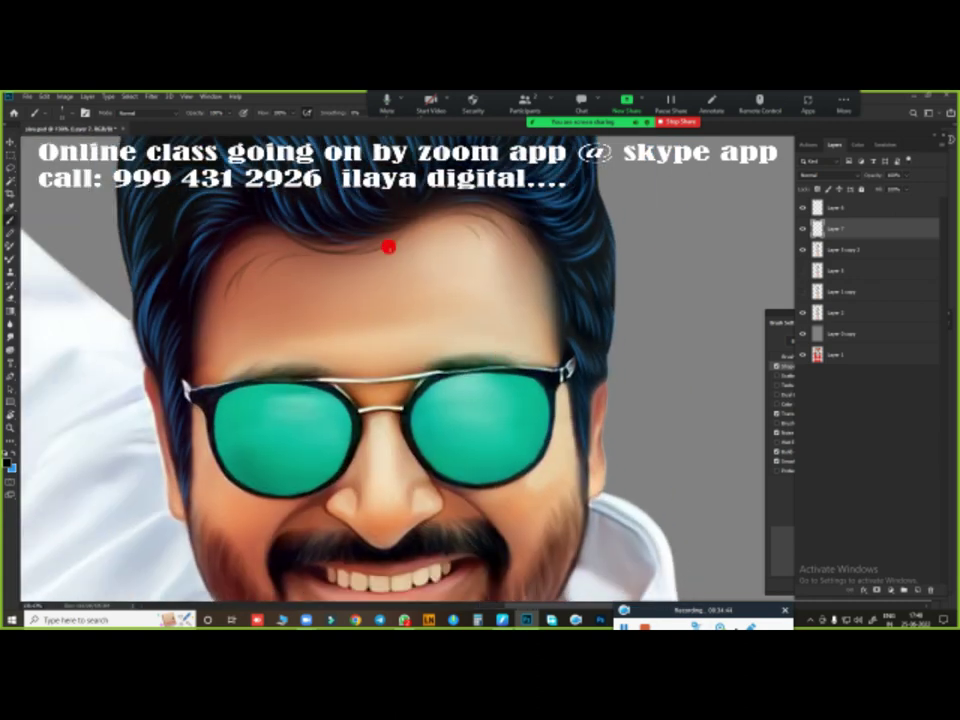
scroll(566, 284, "up", 2)
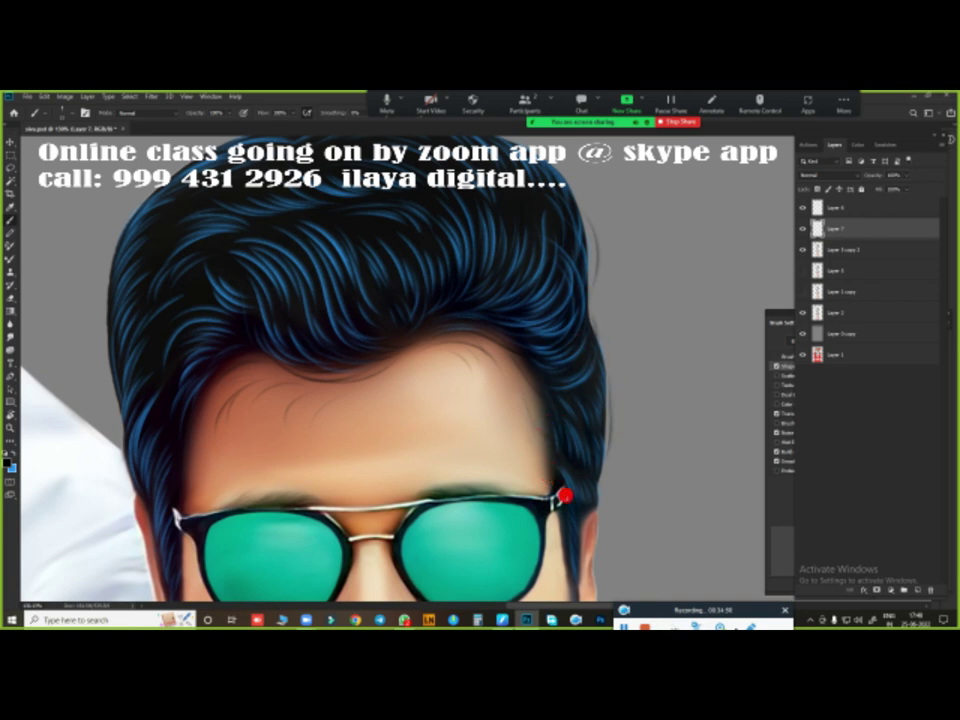
scroll(527, 448, "up", 2)
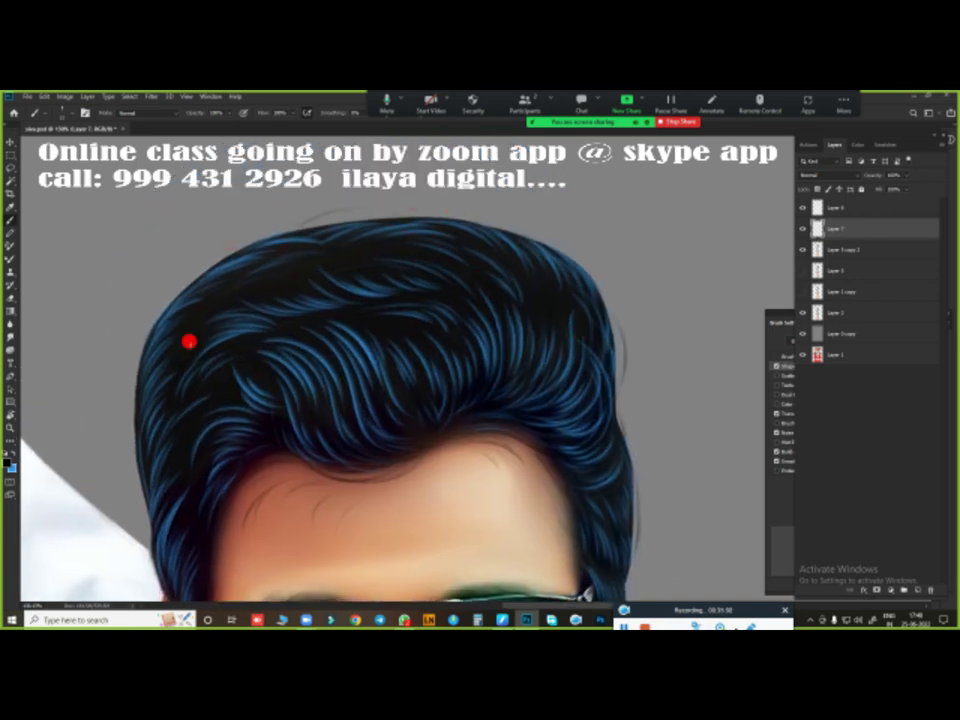
- Pan down from the sunglasses to bring the chin, beard and neck into view
left_click_drag(127, 407, 344, 249)
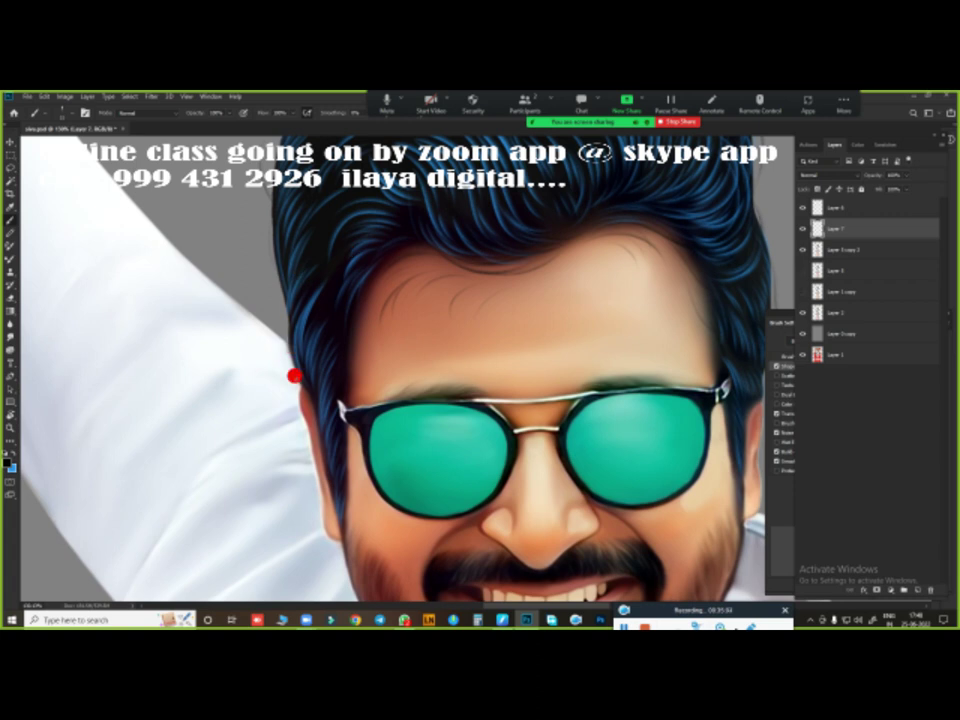
scroll(369, 467, "up", 3)
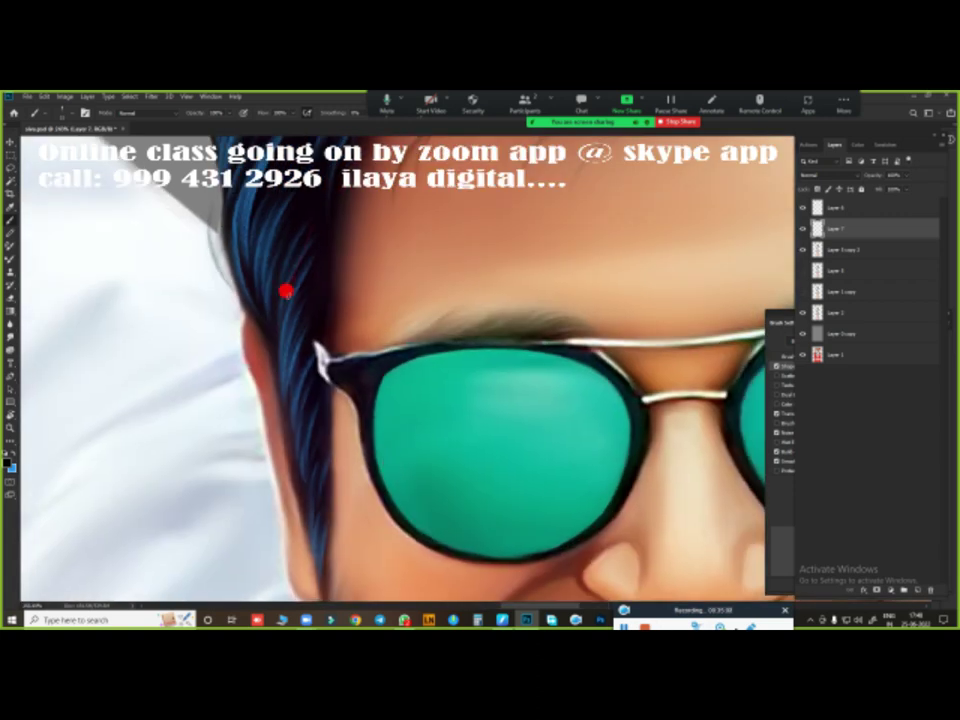
left_click_drag(321, 568, 396, 289)
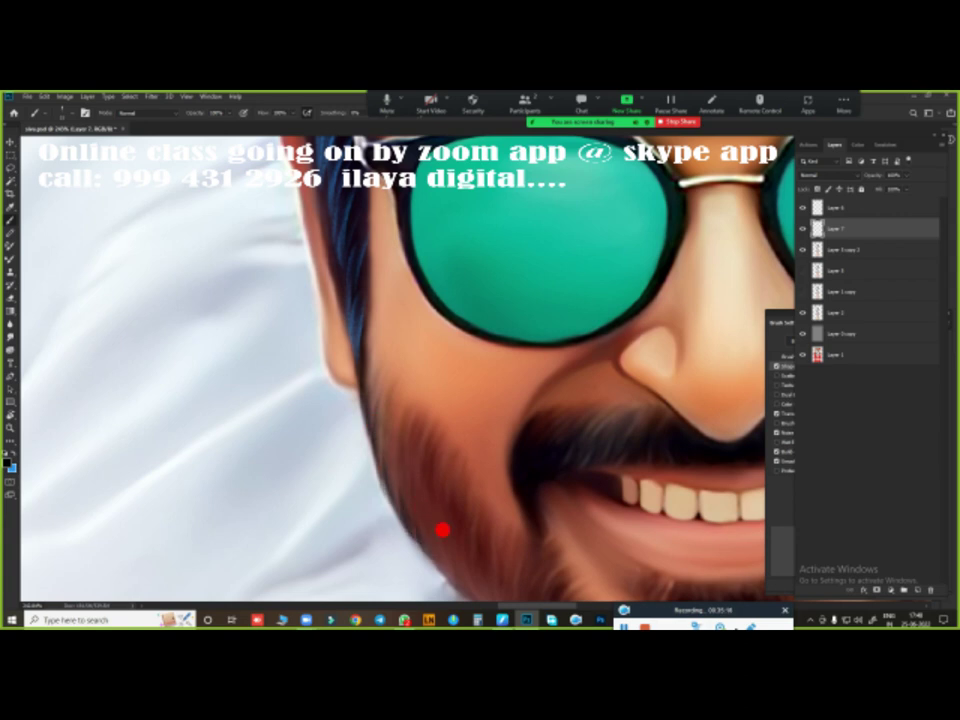
left_click_drag(439, 529, 349, 287)
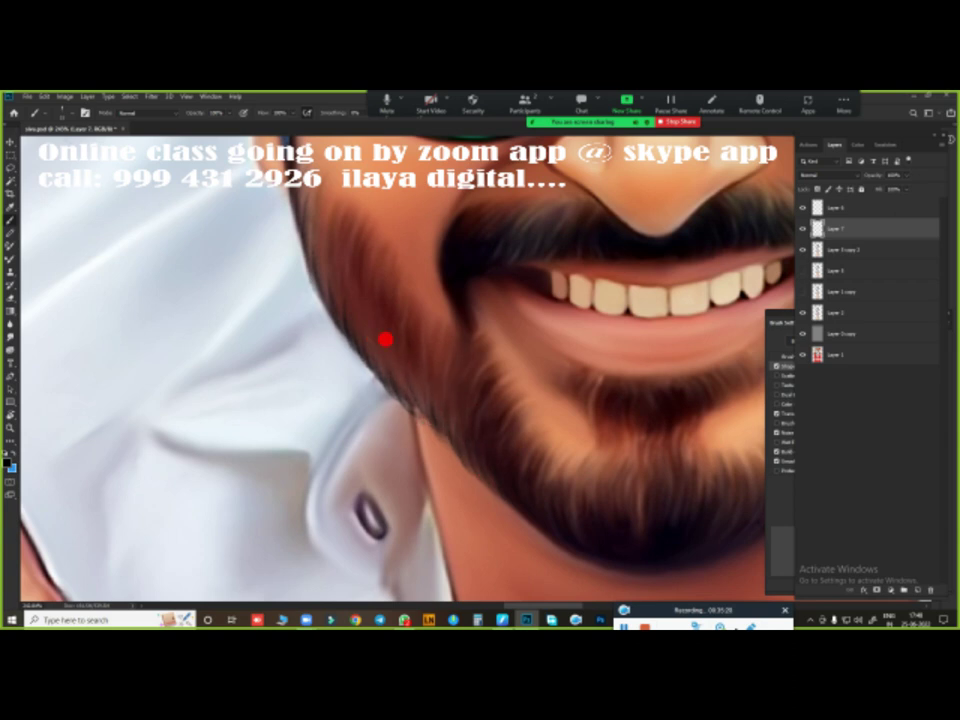
left_click_drag(354, 333, 297, 413)
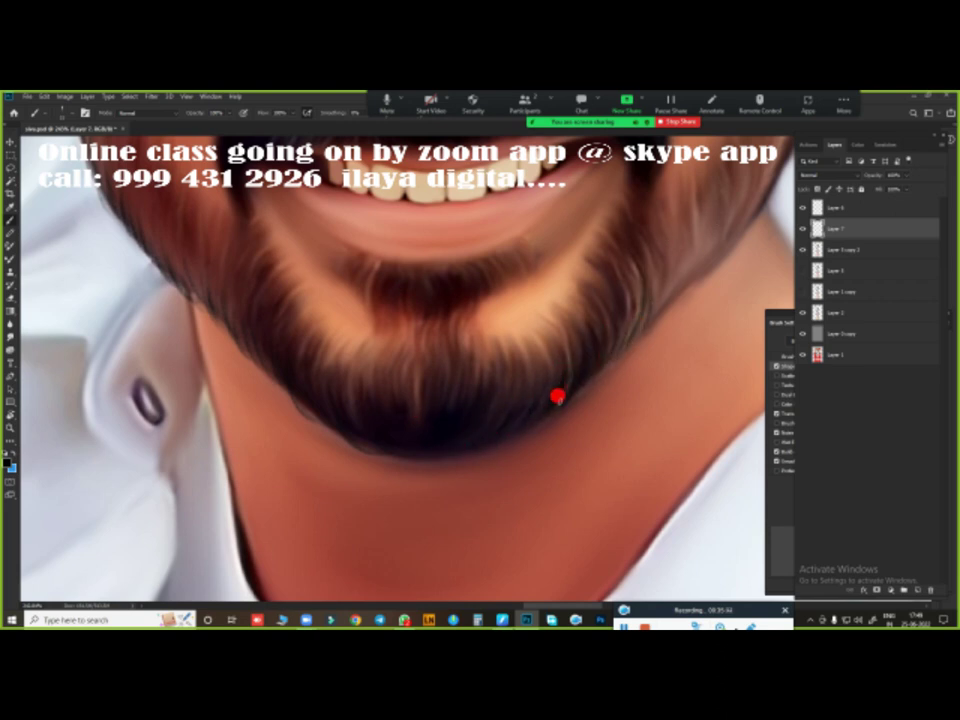
- Brush a dark shadow stroke along the beard's lower edge under the chin
left_click_drag(481, 447, 453, 447)
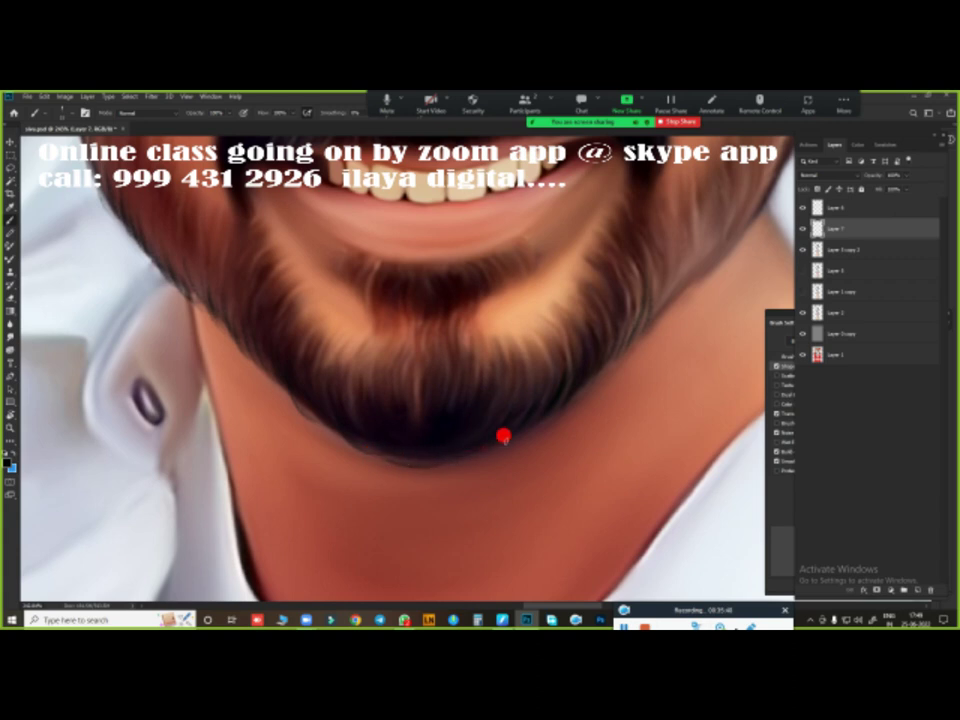
scroll(561, 443, "up", 5)
scroll(589, 227, "up", 3)
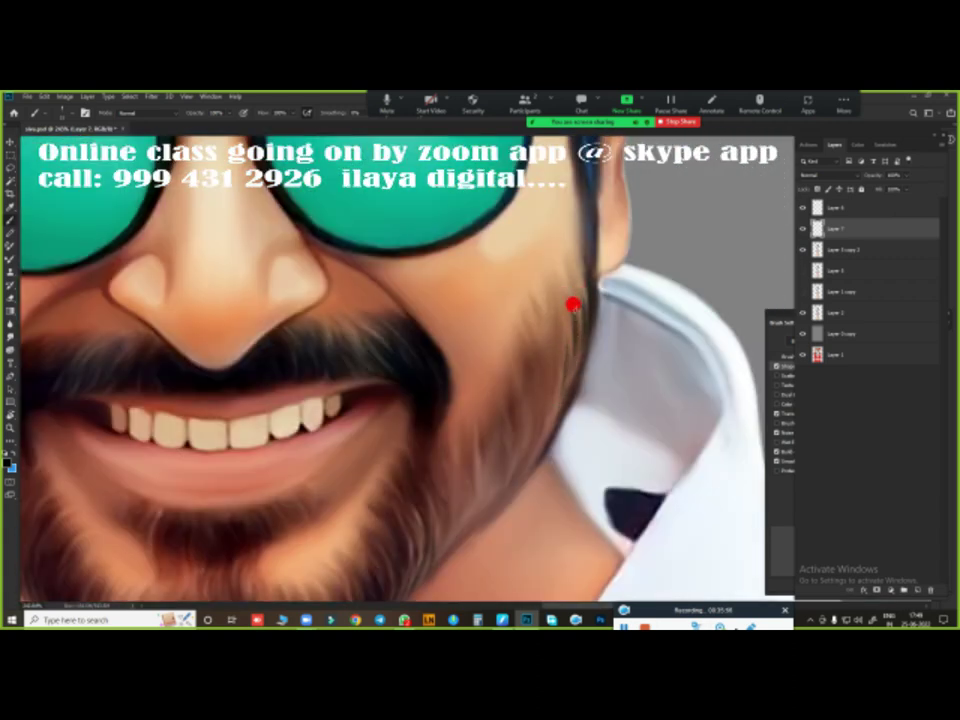
scroll(541, 440, "down", 3)
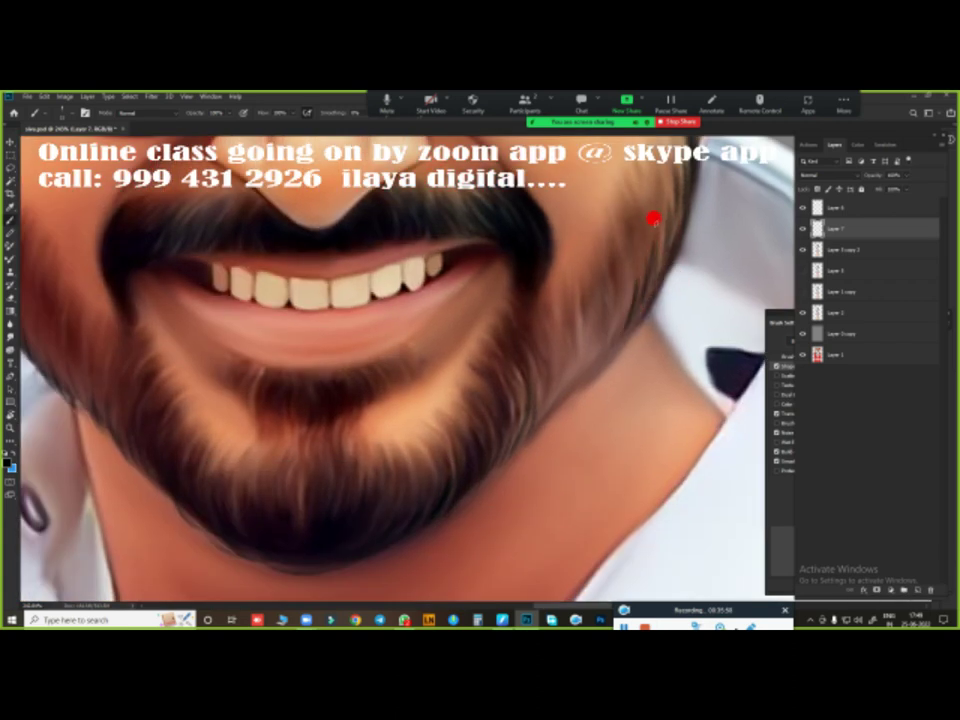
scroll(602, 332, "left", 2)
scroll(602, 386, "left", 3)
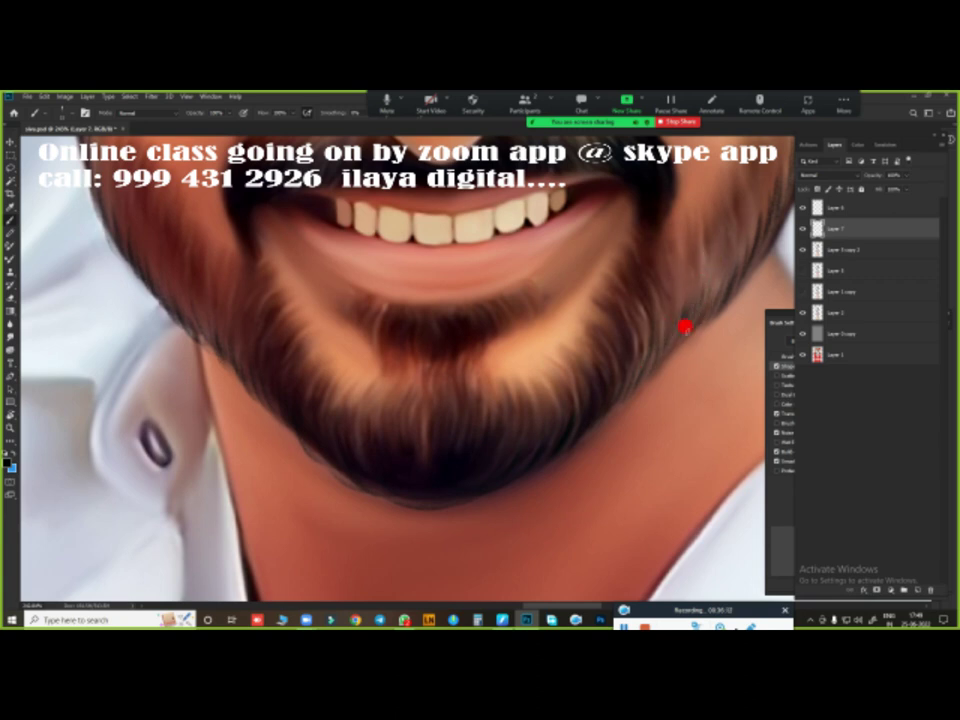
scroll(593, 410, "down", 5)
scroll(521, 405, "up", 1)
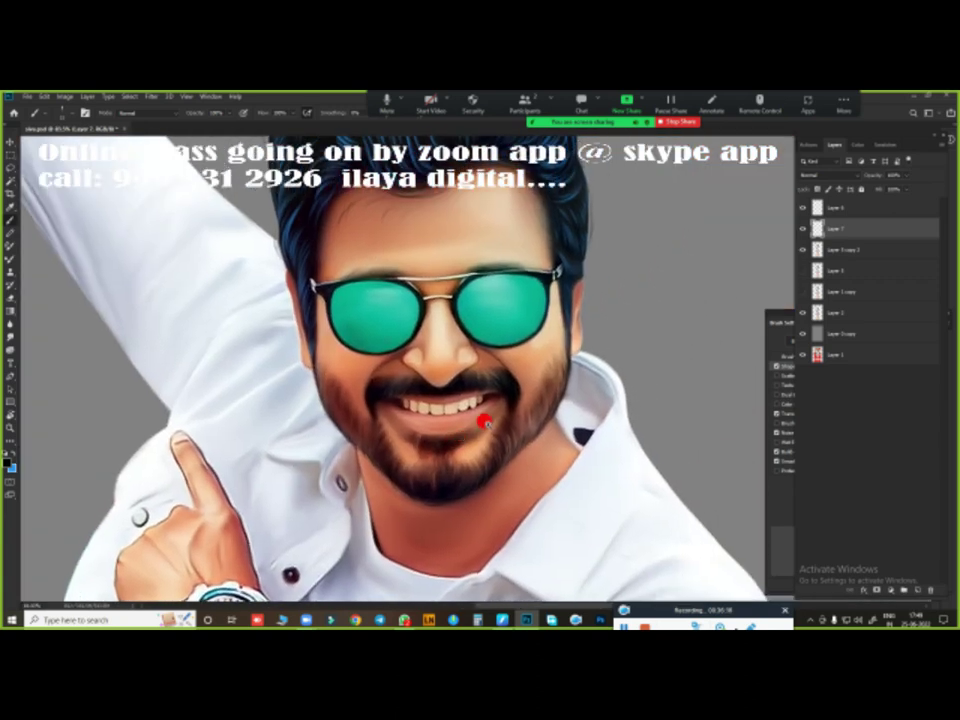
scroll(484, 420, "up", 4)
scroll(531, 435, "left", 3)
scroll(469, 410, "up", 2)
scroll(287, 335, "left", 2)
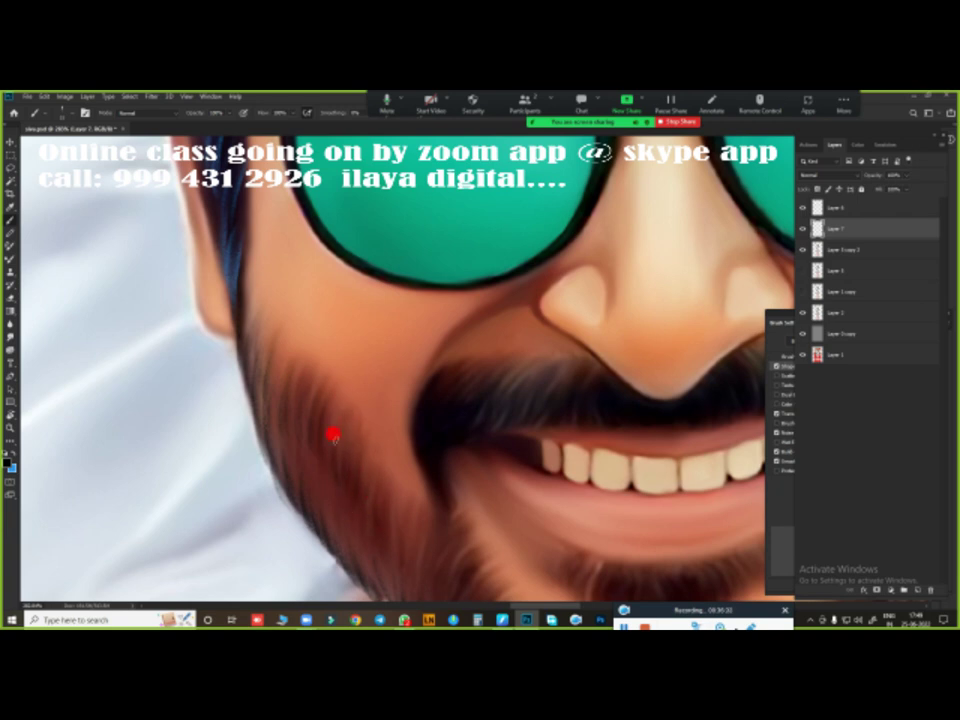
scroll(334, 436, "down", 3)
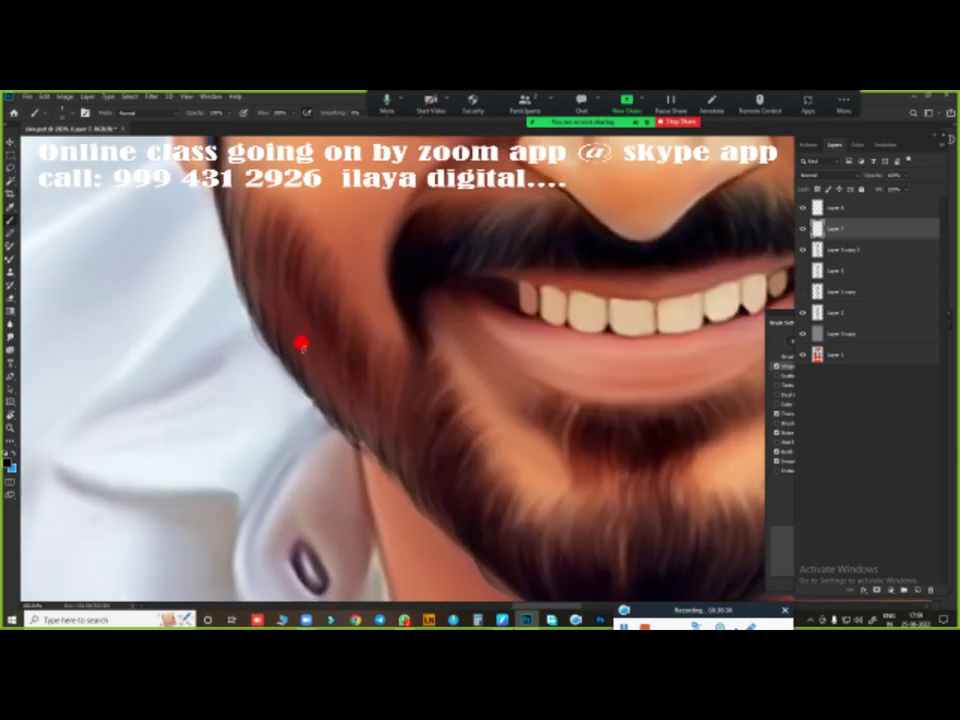
scroll(416, 358, "right", 2)
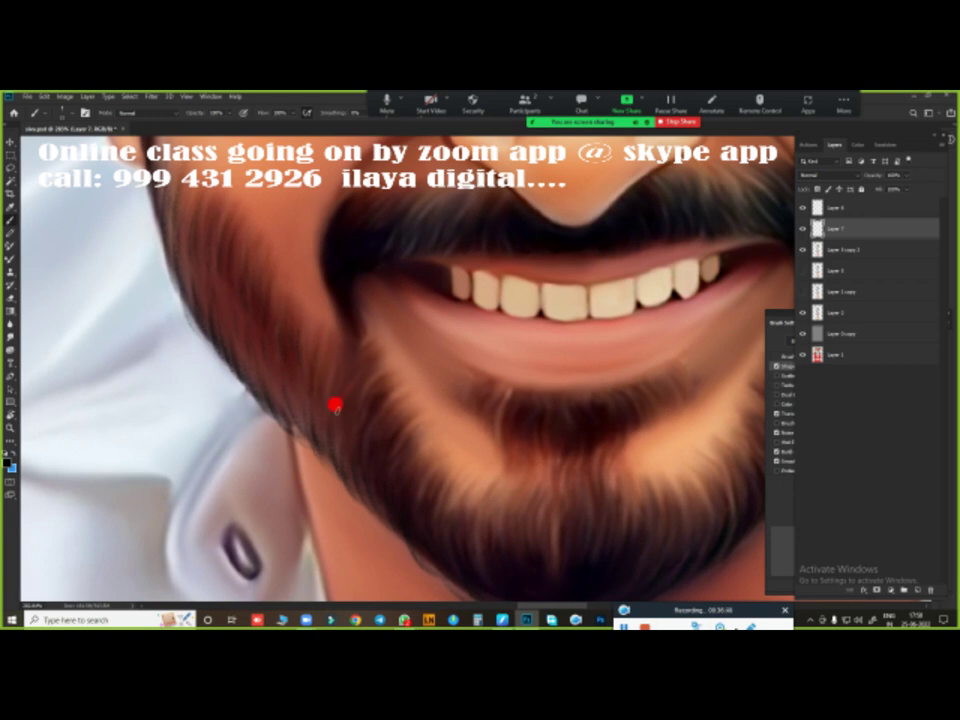
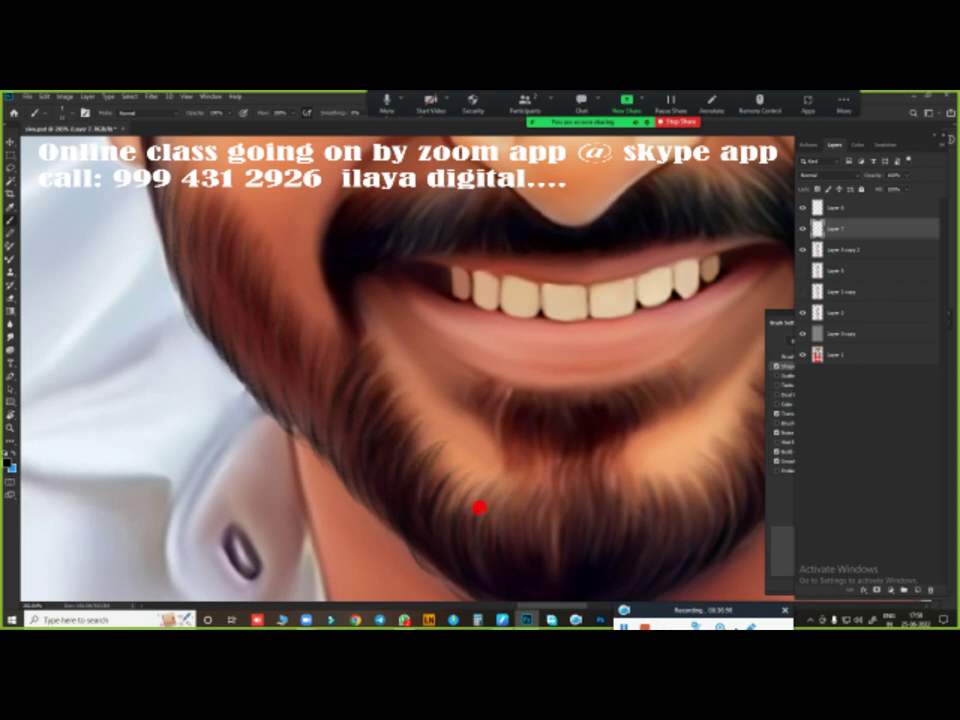
- Paint a faint hair strand along the cheek beard on Layer 7
scroll(538, 518, "up", 2)
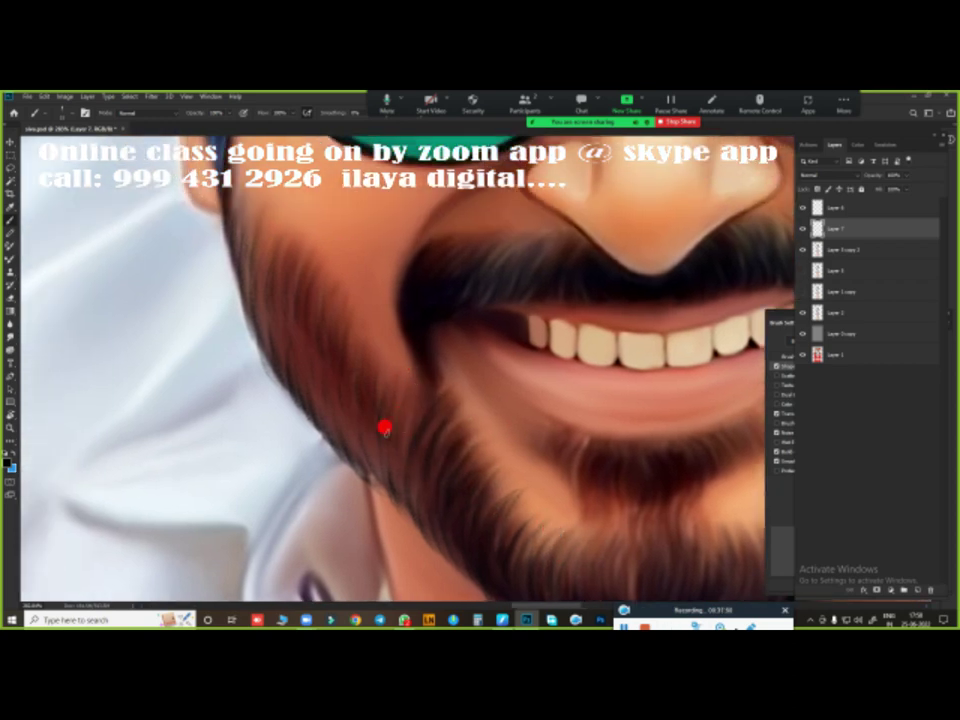
mouse_move(300, 345)
left_mouse_down()
mouse_move(340, 306)
mouse_move(317, 358)
left_mouse_up()
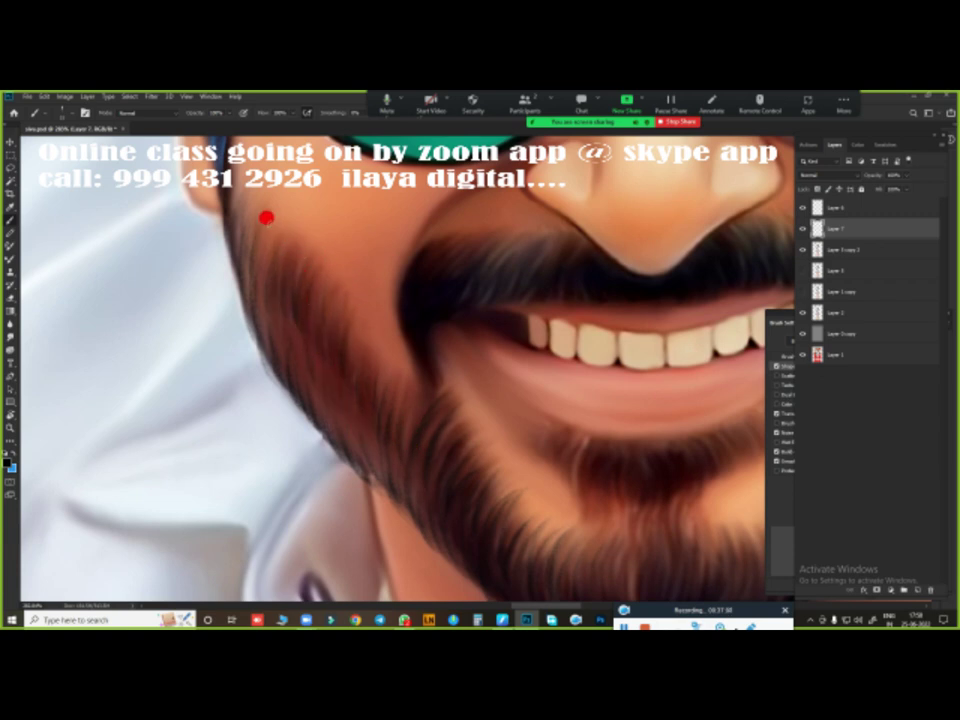
scroll(266, 293, "up", 3)
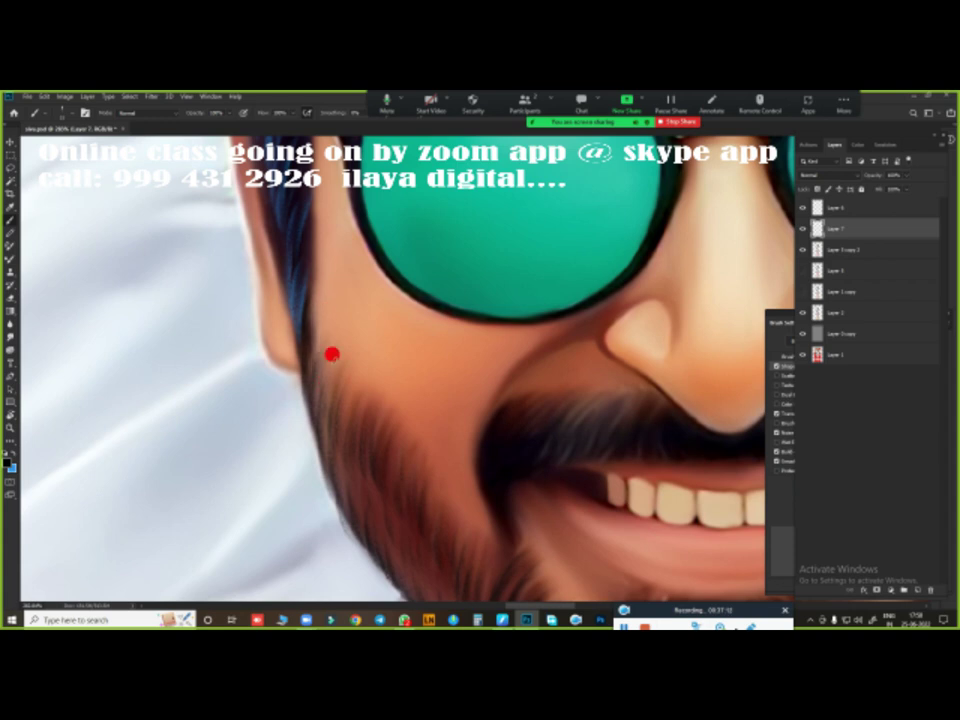
scroll(460, 475, "down", 3)
scroll(439, 450, "down", 2)
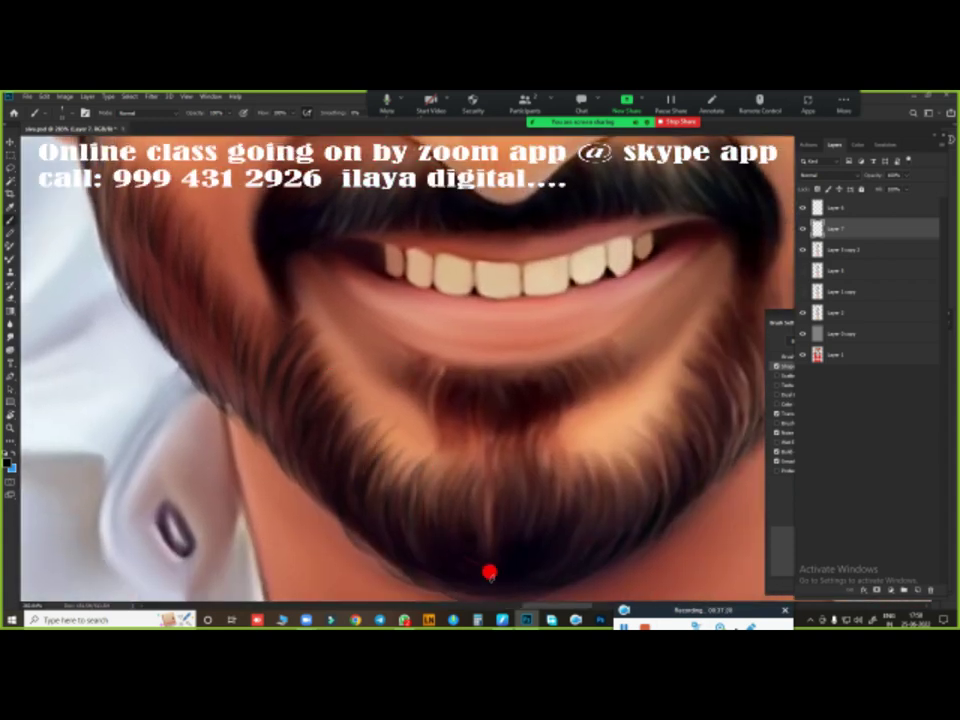
scroll(493, 471, "right", 2)
scroll(520, 274, "right", 2)
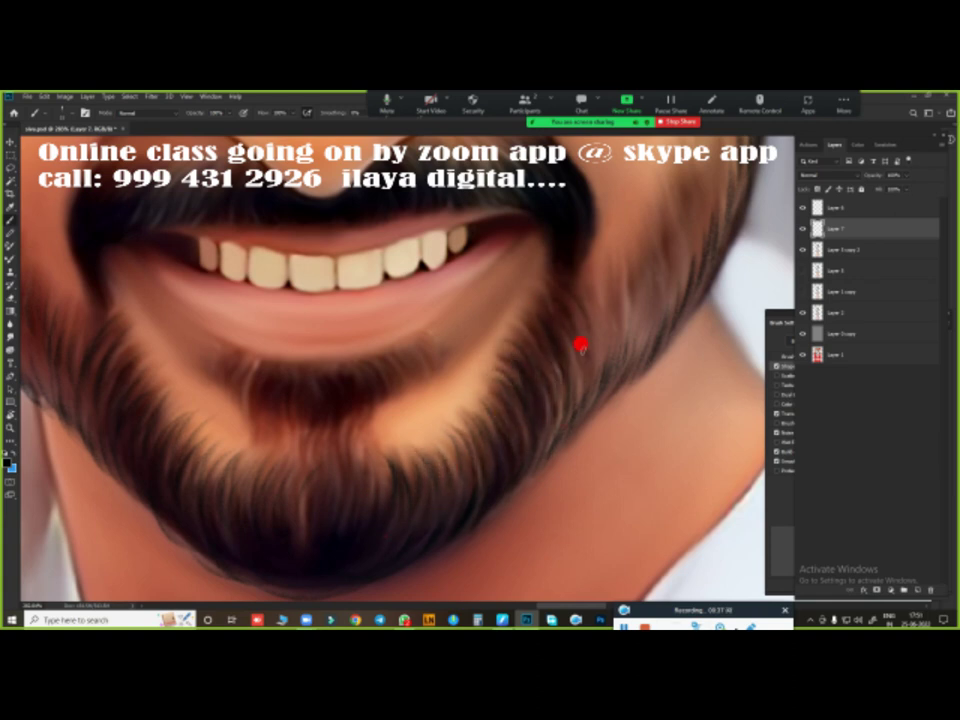
- Paint dark hair strokes along the right cheek, jaw and outer beard edge
mouse_move(480, 533)
left_mouse_down()
mouse_move(557, 452)
mouse_move(558, 494)
left_mouse_up()
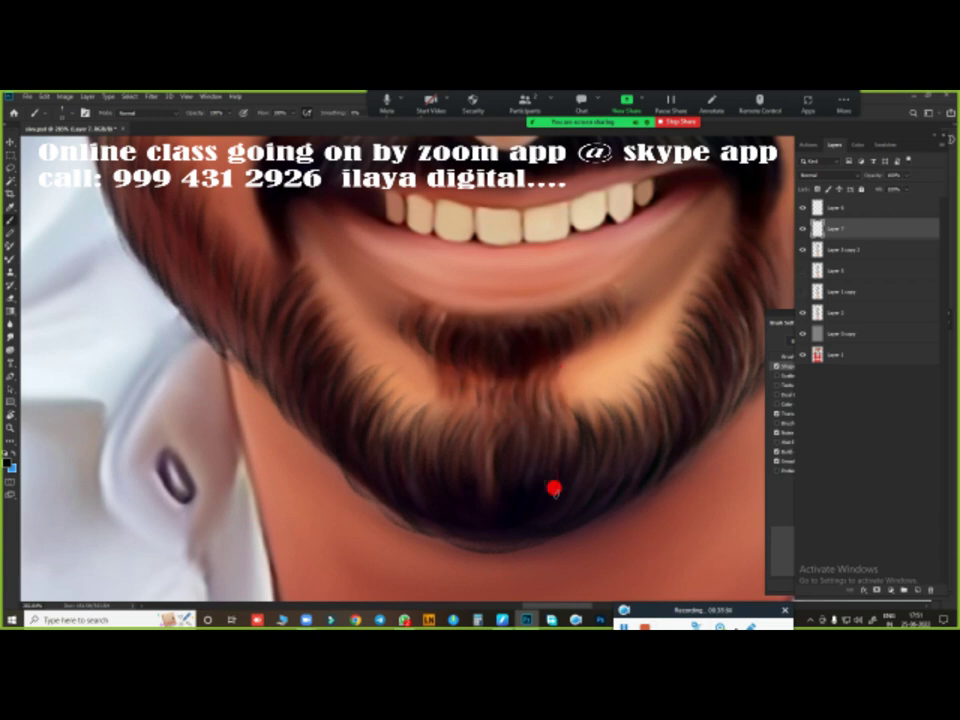
scroll(520, 440, "down", 3)
scroll(561, 405, "up", 3)
scroll(561, 405, "up", 2)
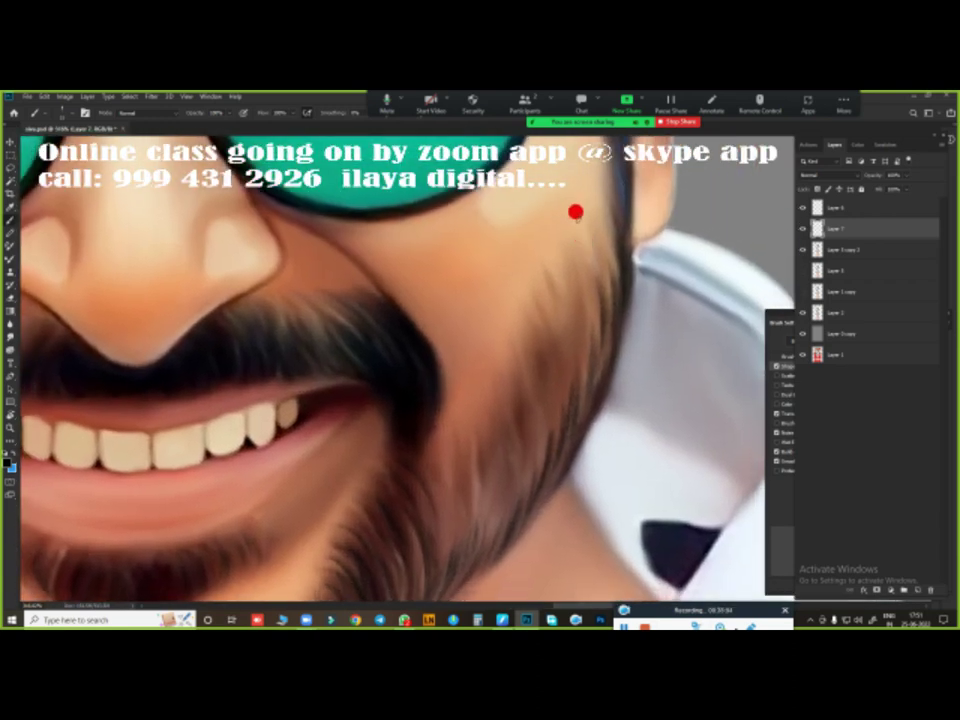
left_click_drag(561, 300, 572, 347)
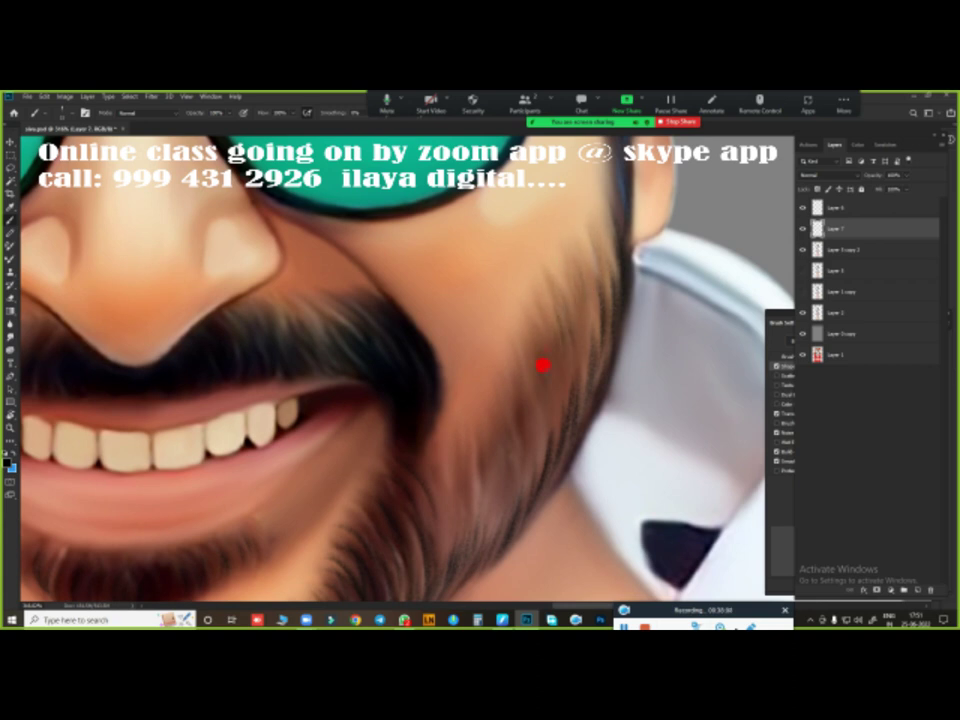
left_click_drag(527, 300, 541, 372)
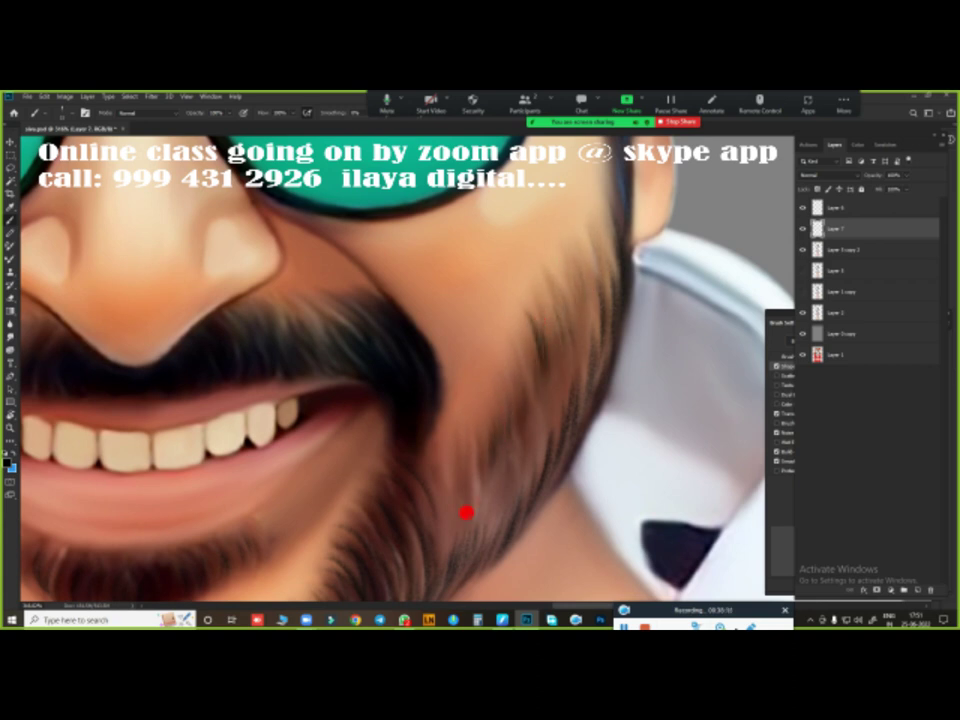
left_click_drag(452, 525, 457, 490)
left_click_drag(529, 346, 537, 421)
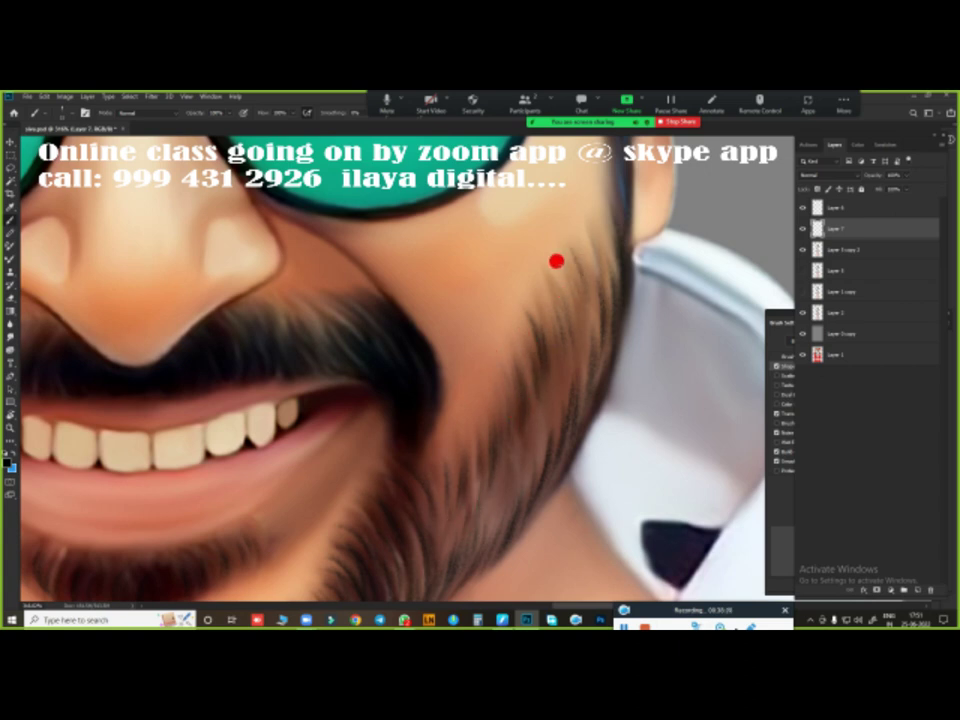
left_click_drag(555, 261, 542, 330)
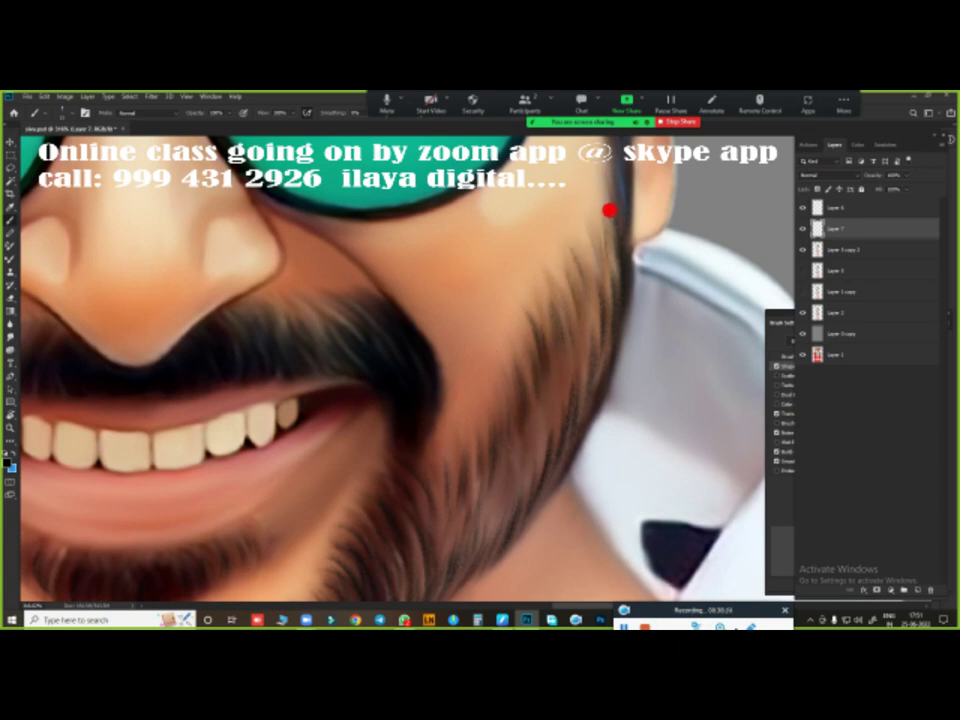
left_click_drag(604, 246, 598, 331)
left_click_drag(519, 482, 489, 536)
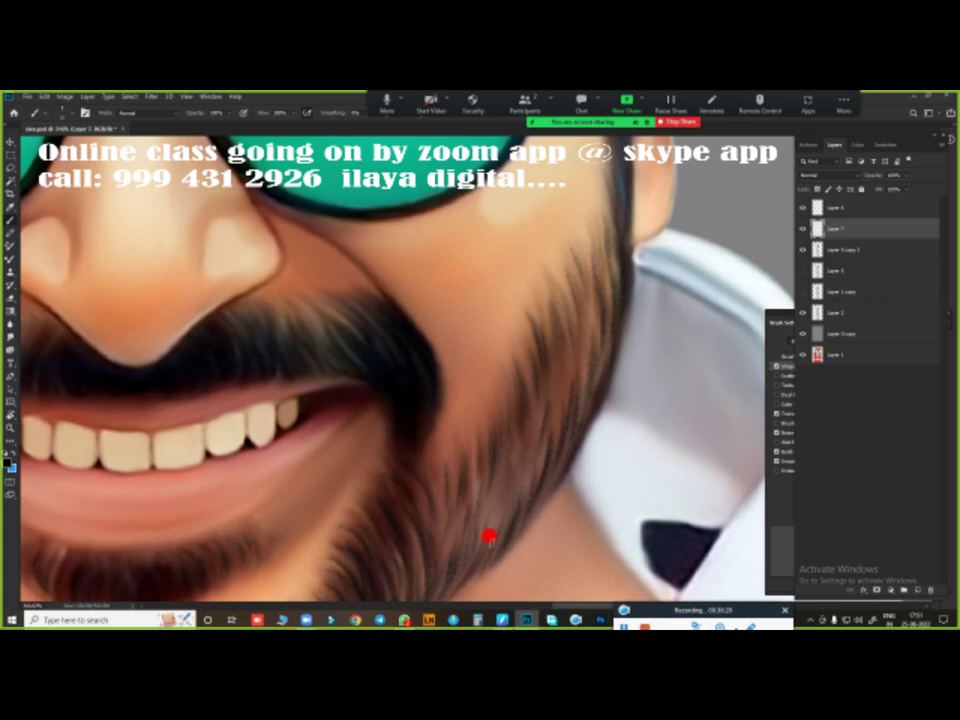
scroll(495, 472, "down", 5)
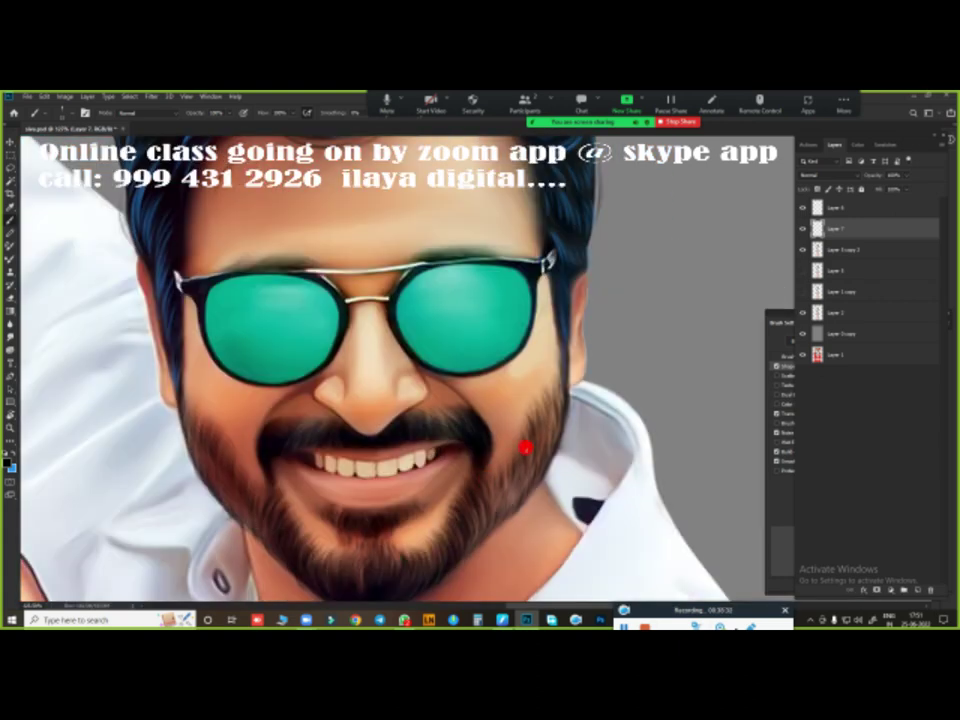
scroll(500, 455, "up", 5)
scroll(468, 463, "up", 3)
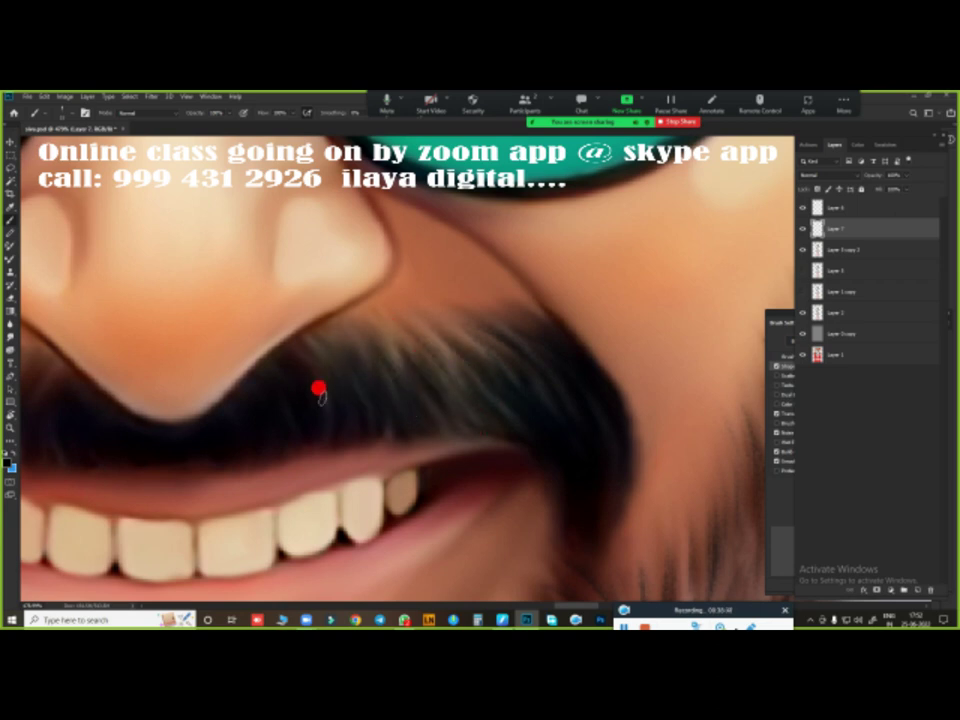
left_click_drag(460, 360, 662, 375)
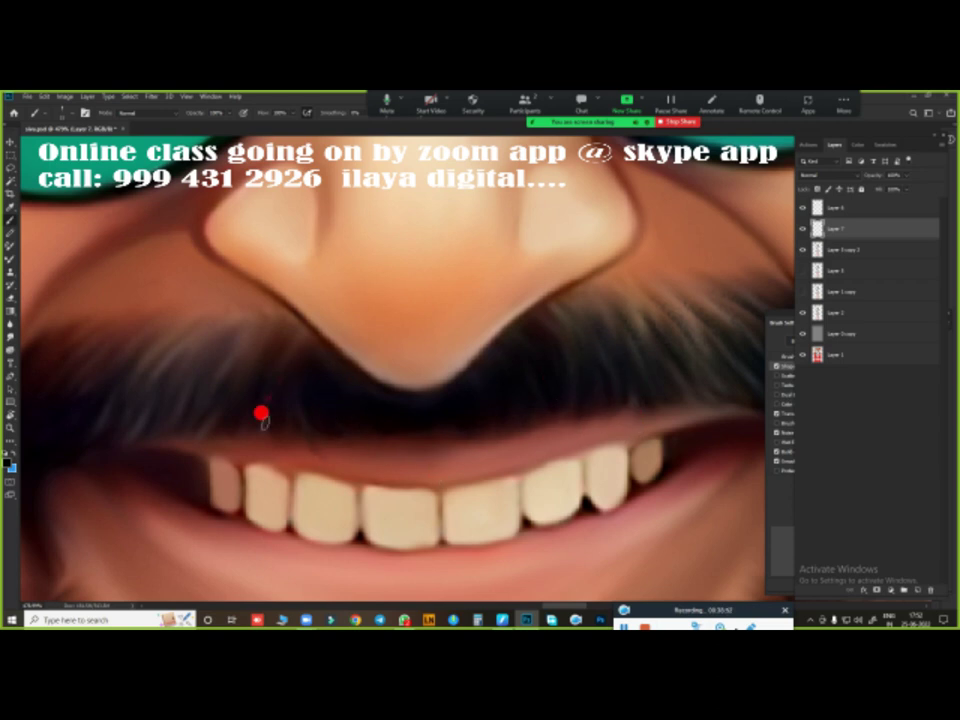
left_click_drag(249, 452, 448, 411)
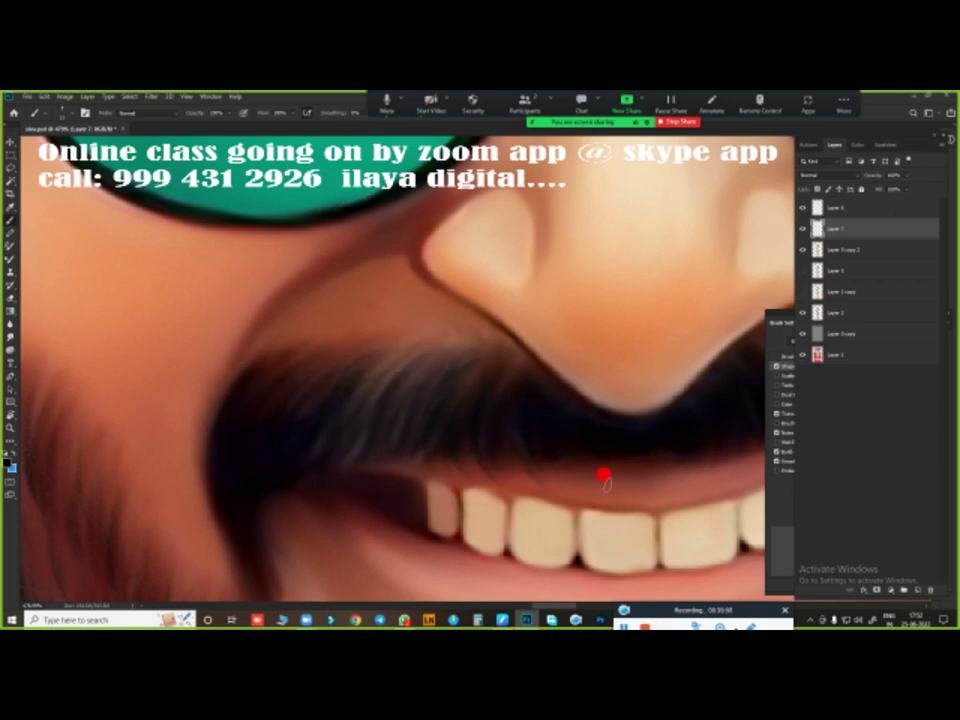
left_click_drag(434, 451, 384, 311)
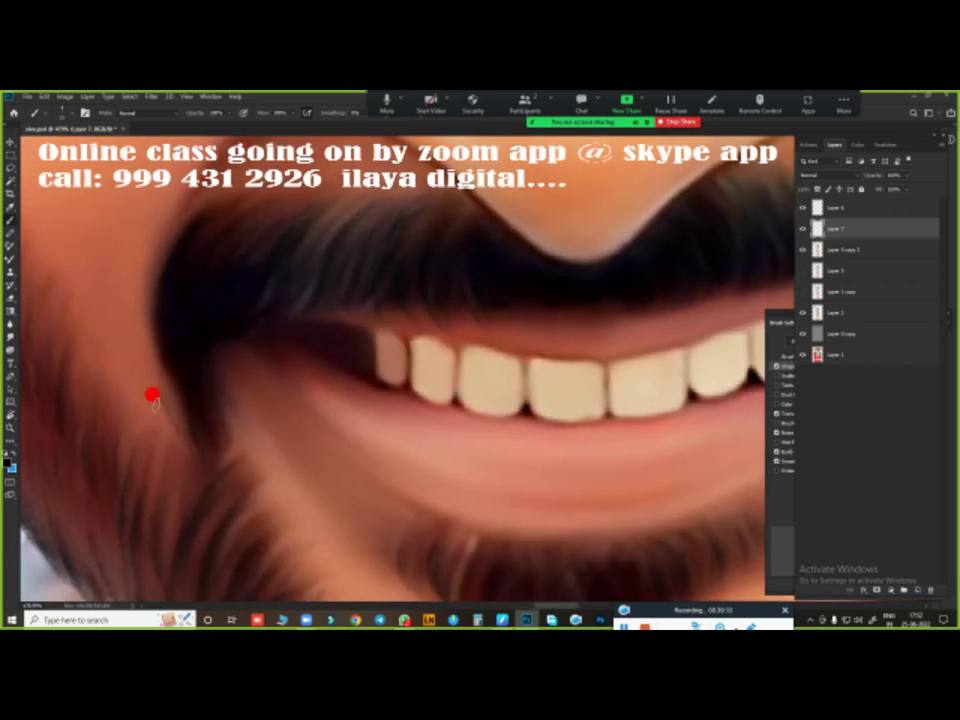
scroll(150, 392, "right", 3)
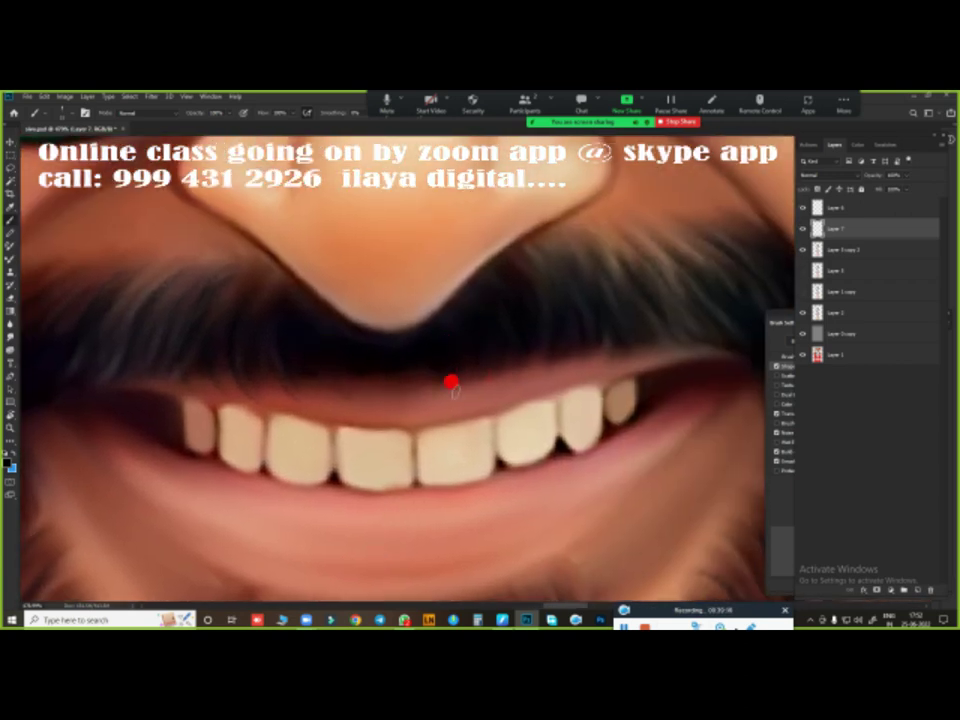
scroll(555, 355, "right", 3)
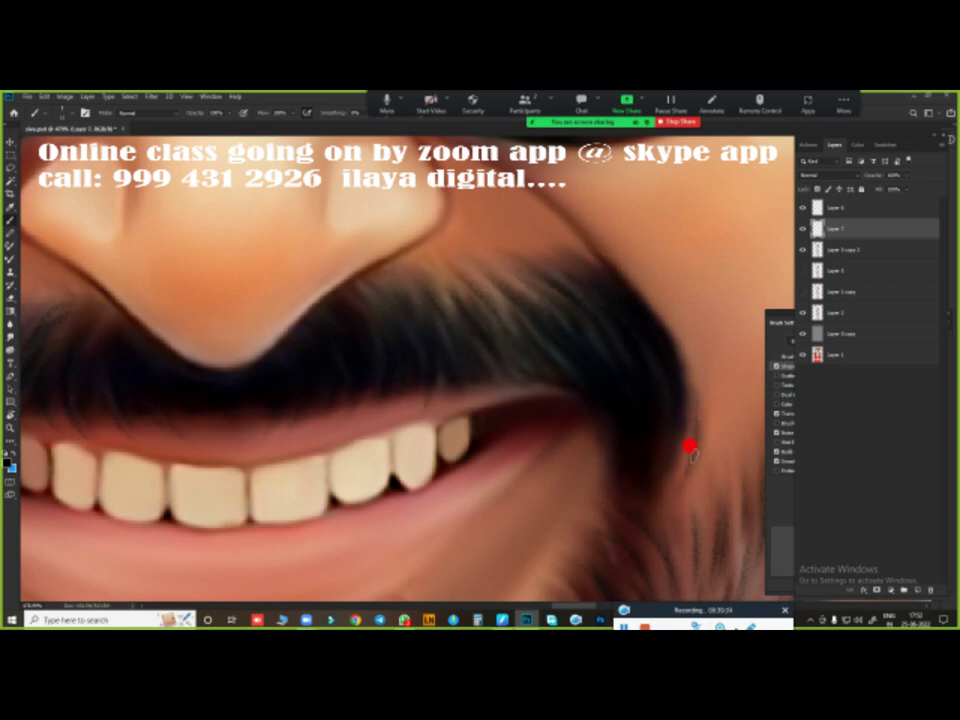
scroll(598, 459, "down", 1)
scroll(598, 459, "down", 5)
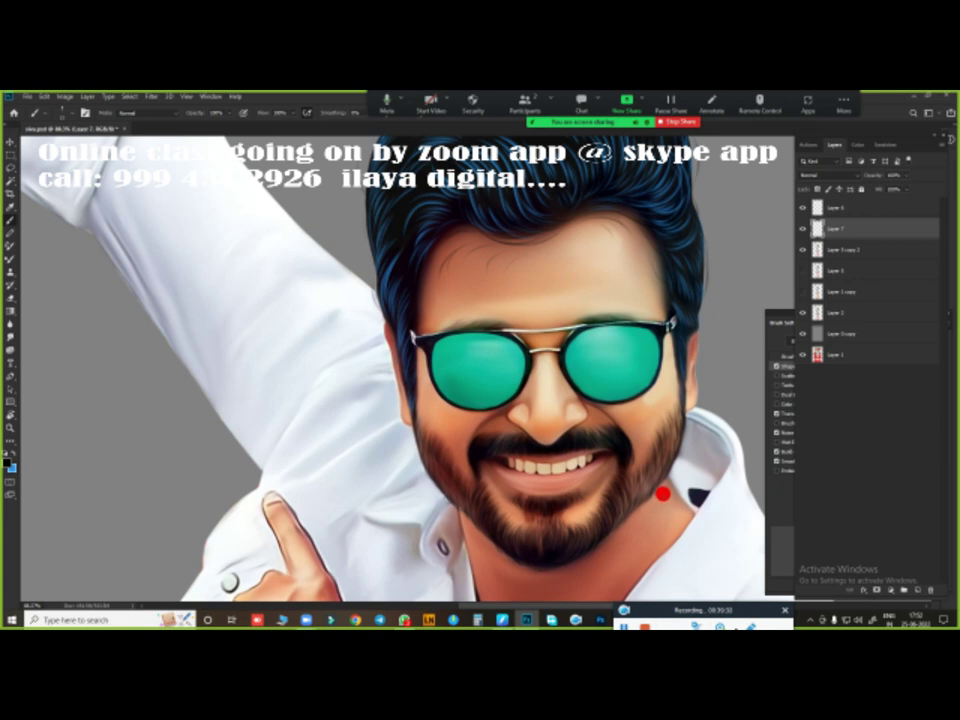
- Zoom into the eyebrows and paint fine dark hairs into the first eyebrow above the frame
scroll(628, 410, "up", 1)
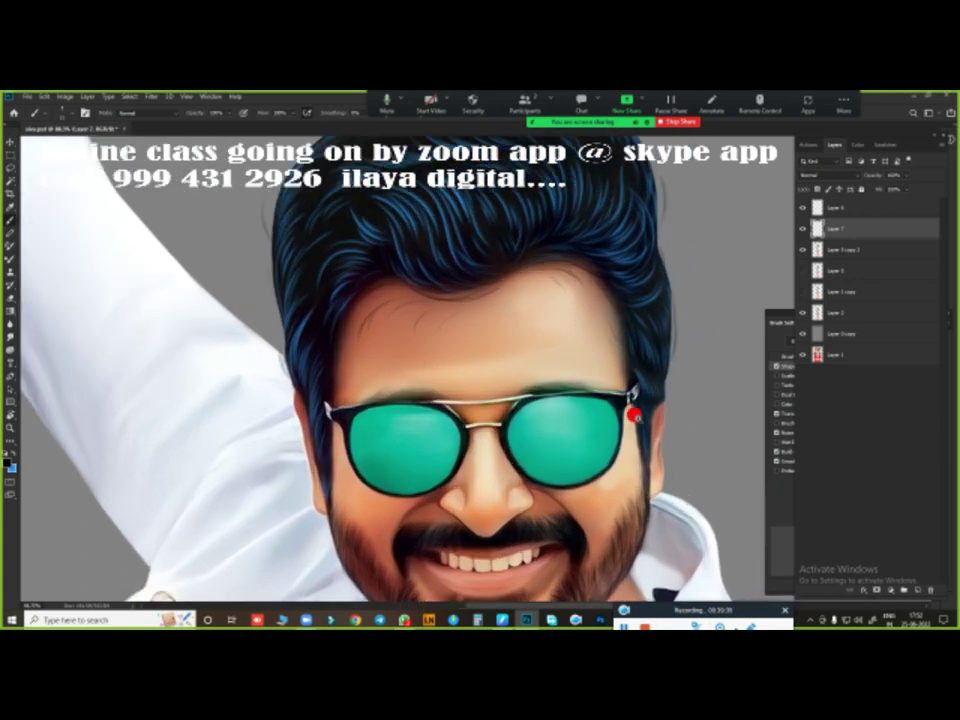
scroll(453, 423, "up", 3)
scroll(453, 423, "left", 5)
scroll(339, 334, "right", 10)
scroll(431, 394, "up", 2)
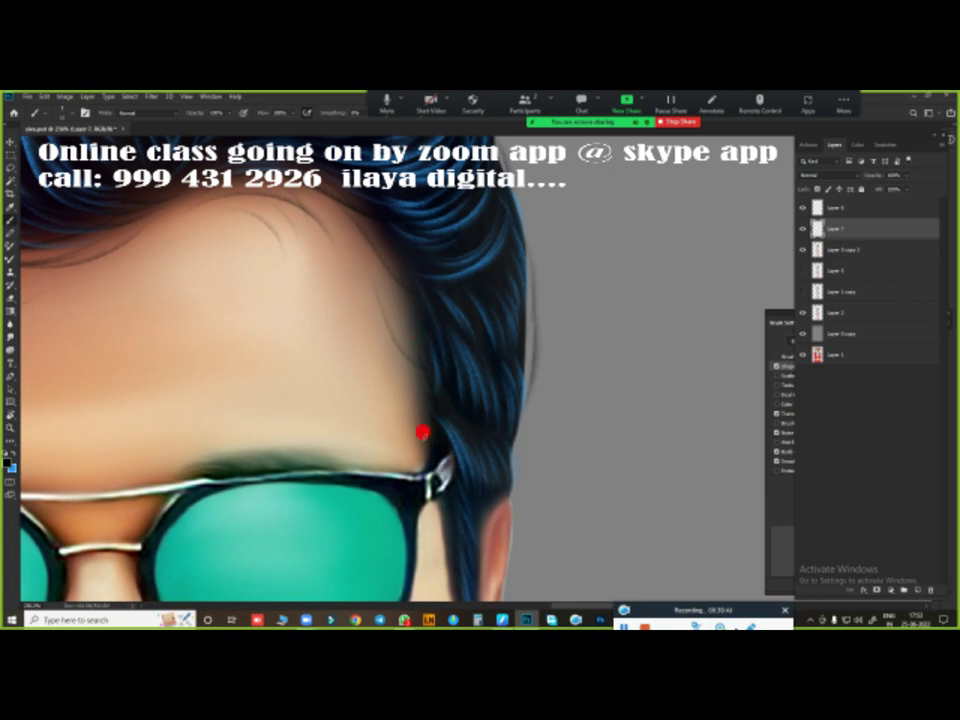
scroll(600, 420, "left", 5)
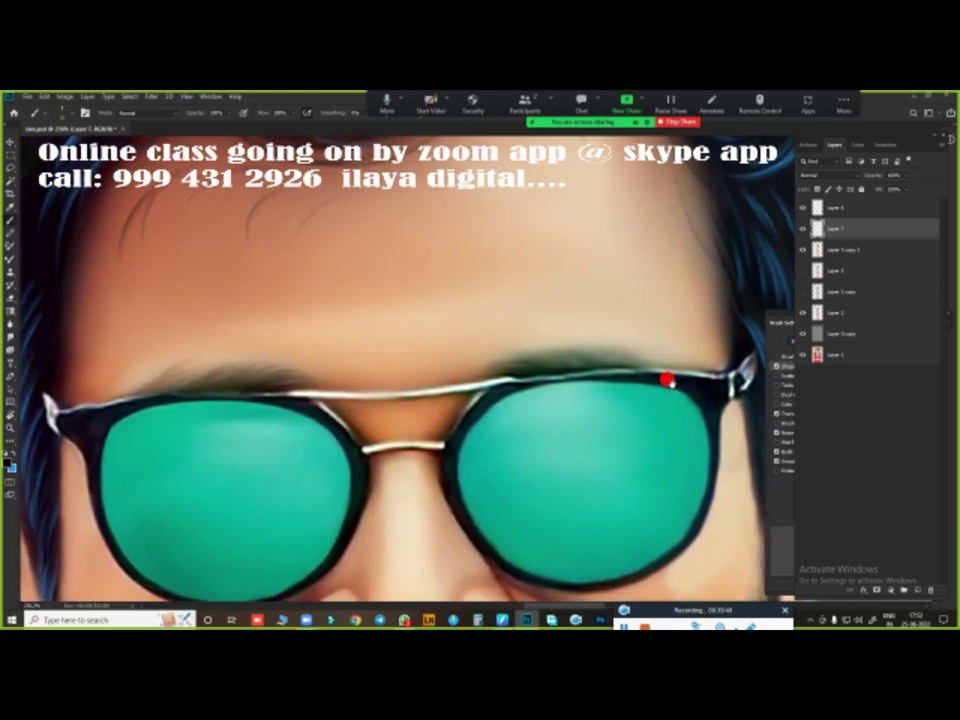
scroll(666, 379, "up", 2)
scroll(514, 450, "up", 1)
scroll(437, 452, "down", 1)
scroll(251, 345, "down", 1)
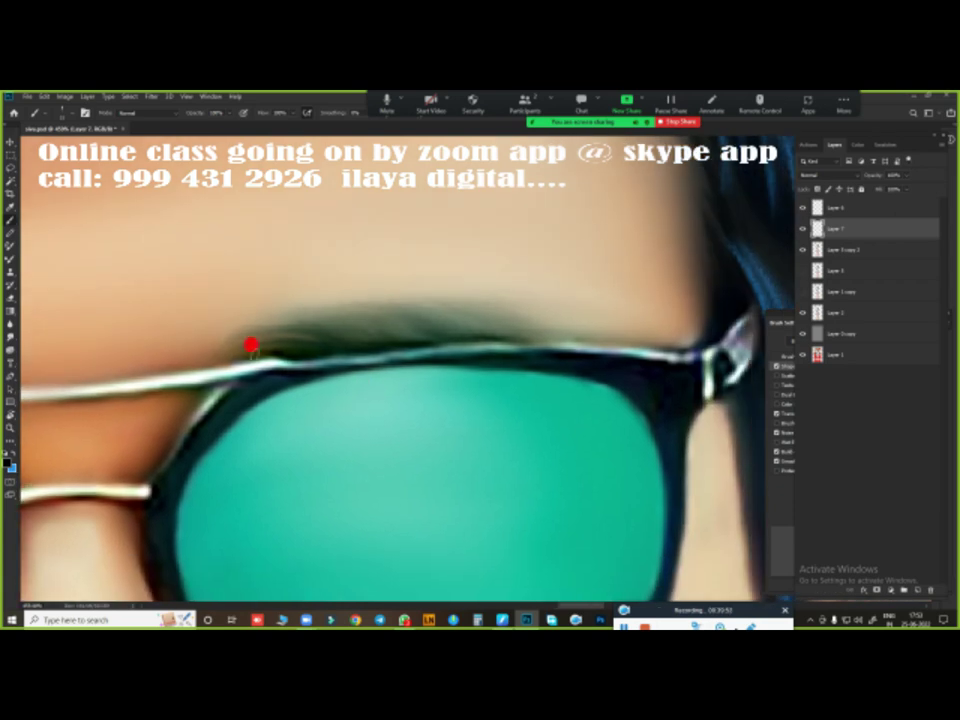
mouse_move(222, 312)
left_mouse_down()
mouse_move(229, 354)
mouse_move(274, 315)
mouse_move(420, 330)
mouse_move(450, 306)
mouse_move(578, 318)
left_mouse_up()
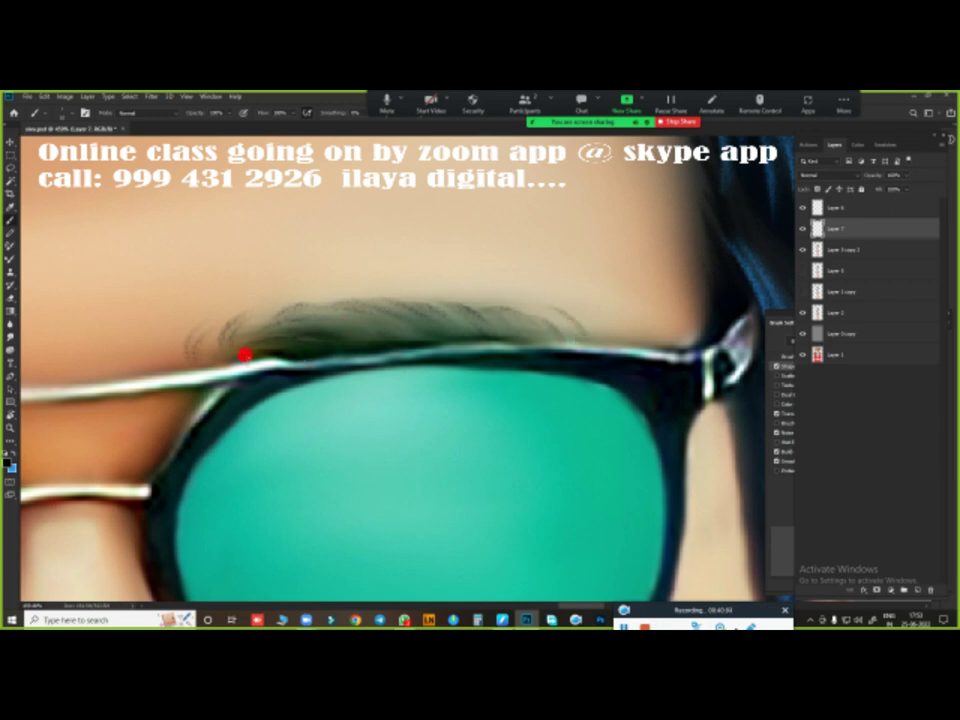
mouse_move(375, 344)
left_mouse_down()
mouse_move(396, 336)
mouse_move(388, 326)
mouse_move(480, 311)
mouse_move(591, 338)
mouse_move(431, 306)
mouse_move(316, 307)
left_mouse_up()
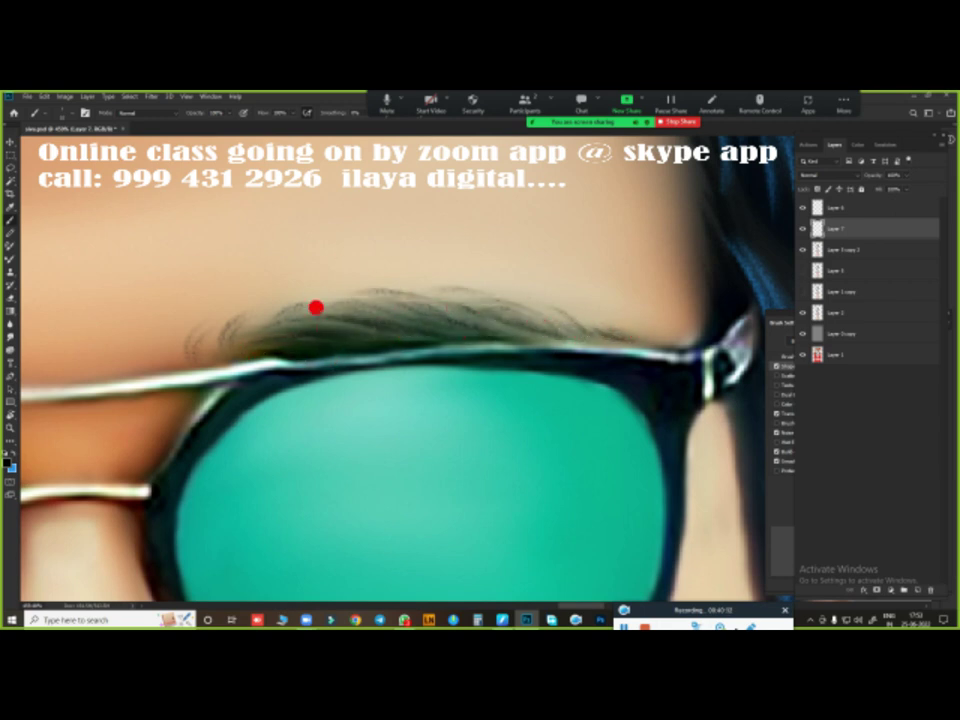
- Paint dark hair strokes into the other eyebrow, then zoom back out
scroll(600, 418, "left", 5)
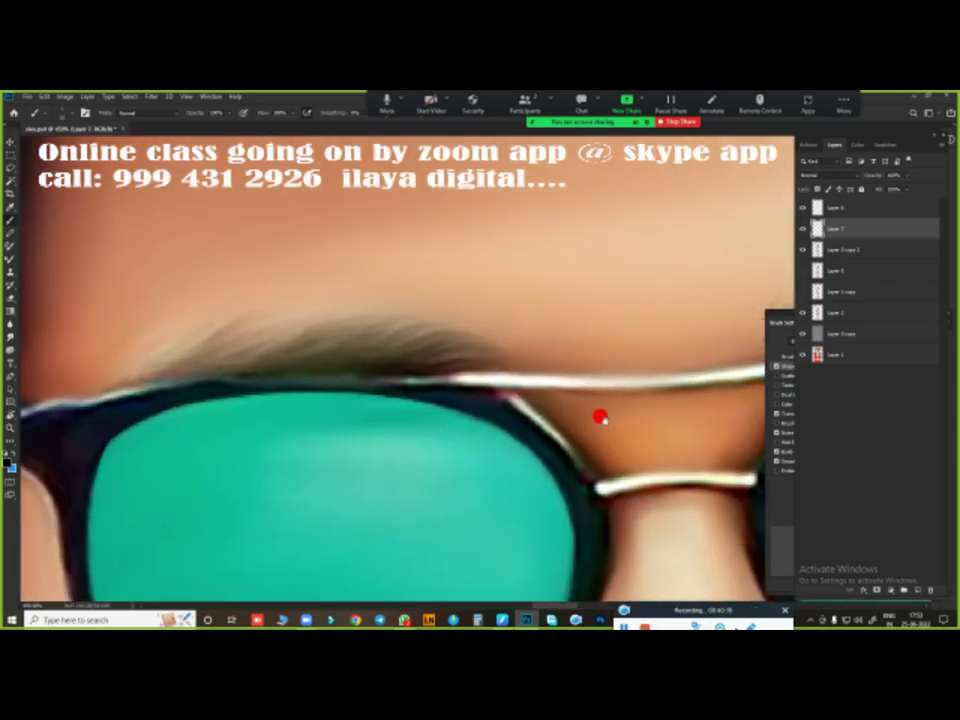
mouse_move(175, 373)
left_mouse_down()
mouse_move(244, 313)
mouse_move(345, 313)
mouse_move(330, 339)
mouse_move(406, 320)
mouse_move(437, 349)
mouse_move(407, 366)
mouse_move(448, 371)
mouse_move(537, 347)
mouse_move(594, 366)
mouse_move(564, 368)
mouse_move(596, 373)
left_mouse_up()
mouse_move(224, 366)
left_mouse_down()
mouse_move(328, 324)
mouse_move(326, 369)
left_mouse_up()
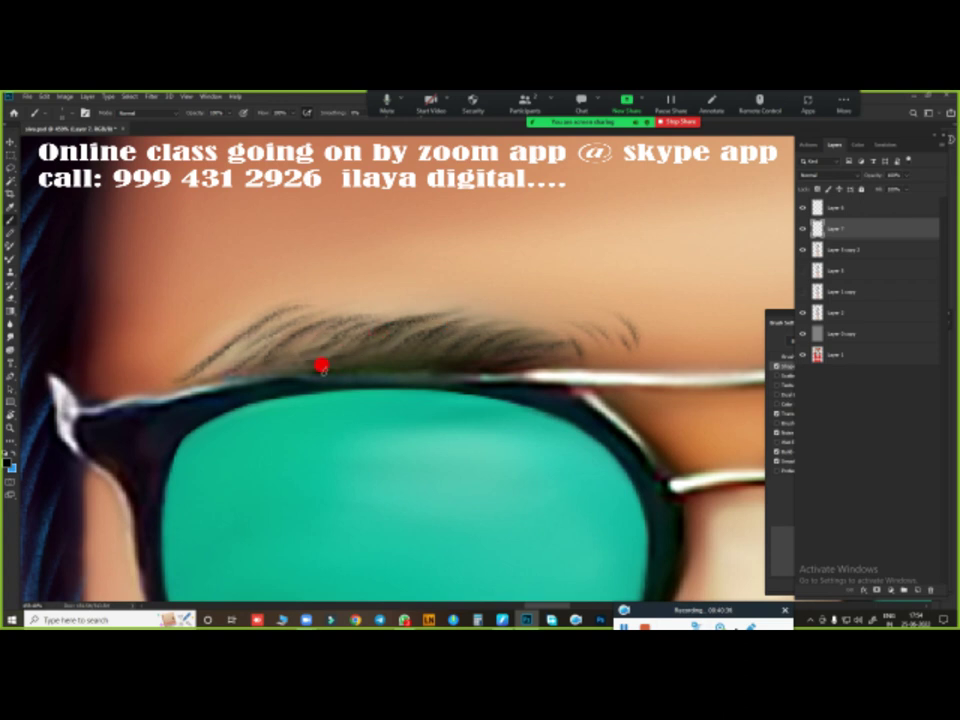
left_click_drag(492, 317, 427, 342)
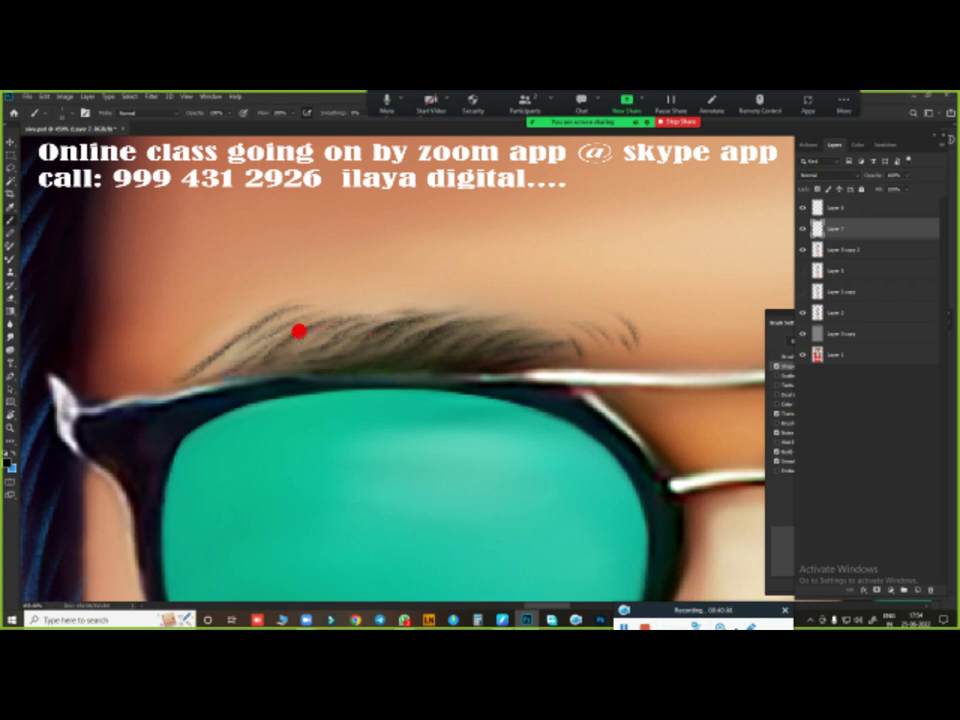
scroll(528, 445, "down", 5)
scroll(540, 460, "up", 2)
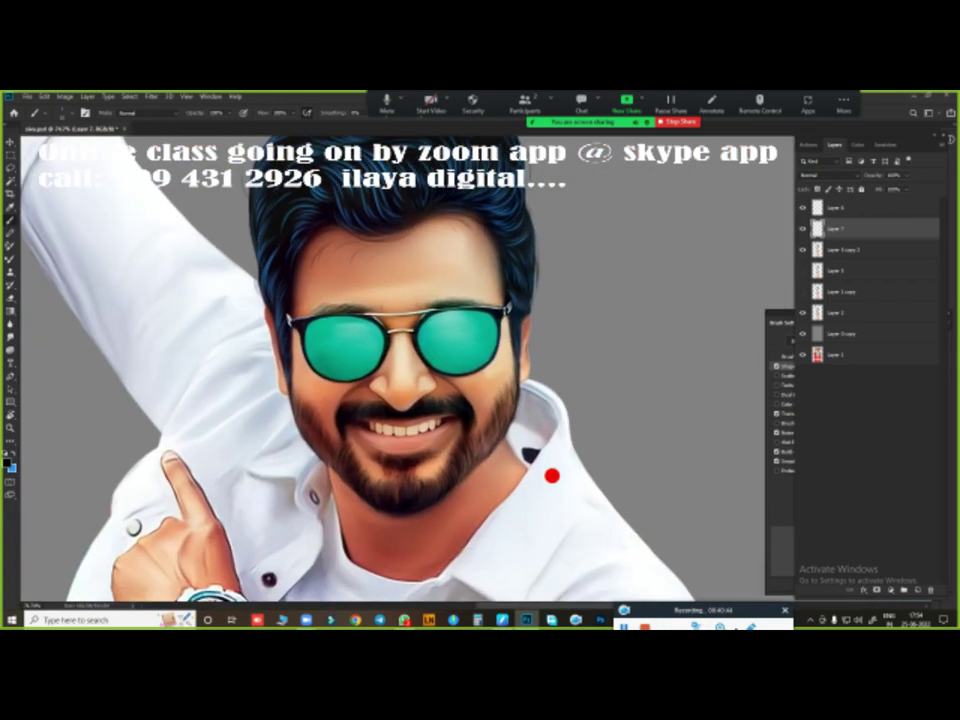
scroll(529, 444, "down", 1)
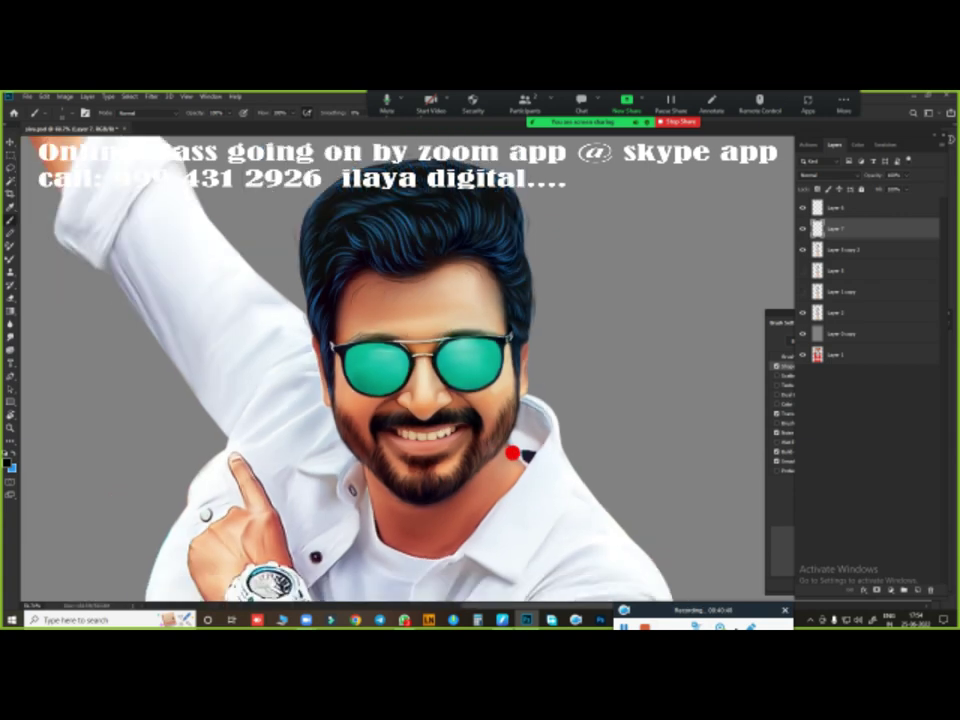
- Add a new layer and paint blue hair strokes in the chin beard below the lip
left_click(914, 590)
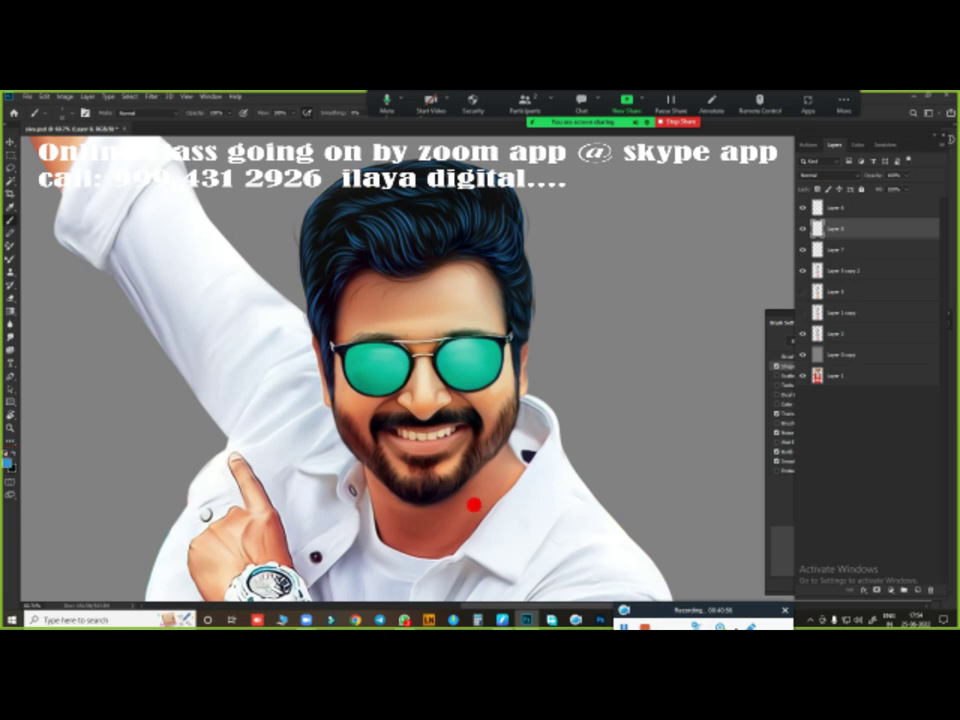
scroll(376, 448, "up", 3)
scroll(390, 439, "down", 1)
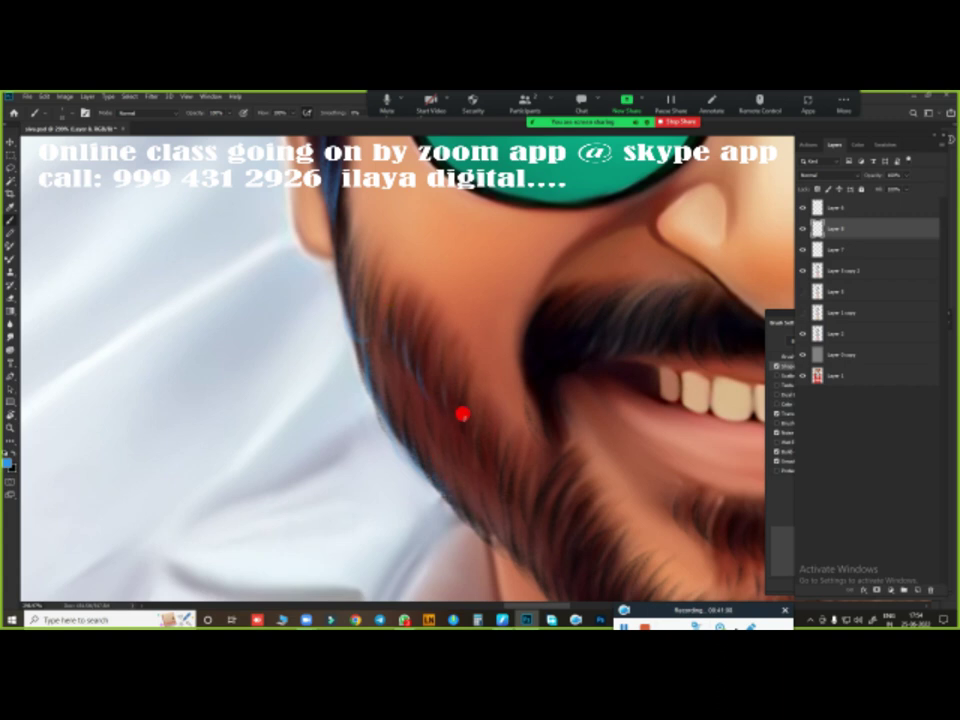
mouse_move(499, 531)
left_mouse_down()
mouse_move(385, 388)
mouse_move(441, 433)
mouse_move(444, 469)
left_mouse_up()
left_click_drag(495, 512, 270, 472)
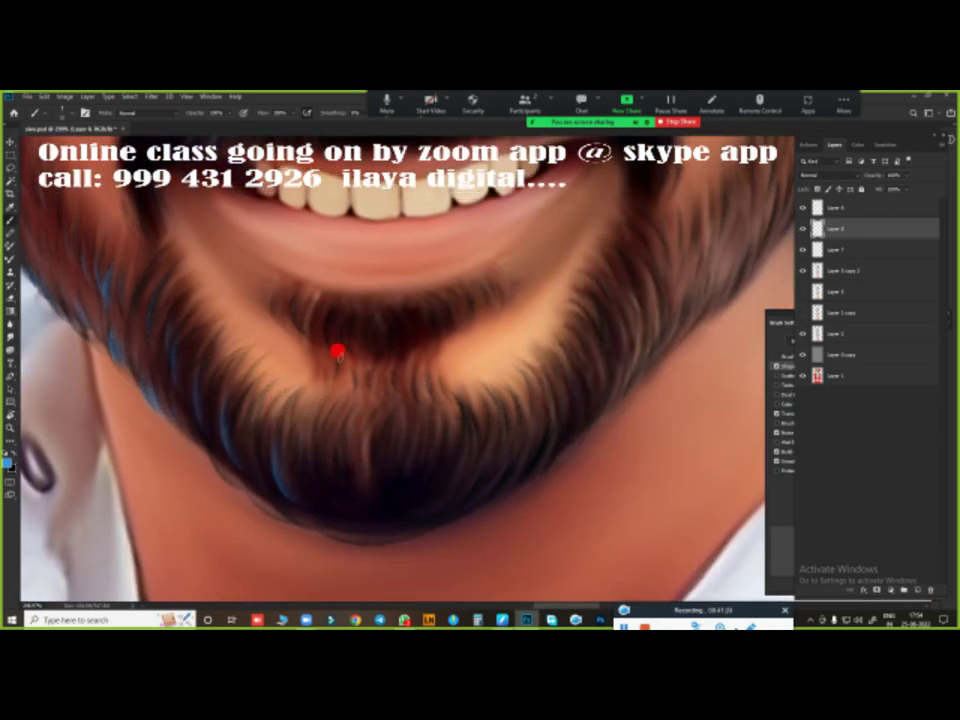
mouse_move(337, 352)
left_mouse_down()
mouse_move(359, 312)
mouse_move(447, 331)
left_mouse_up()
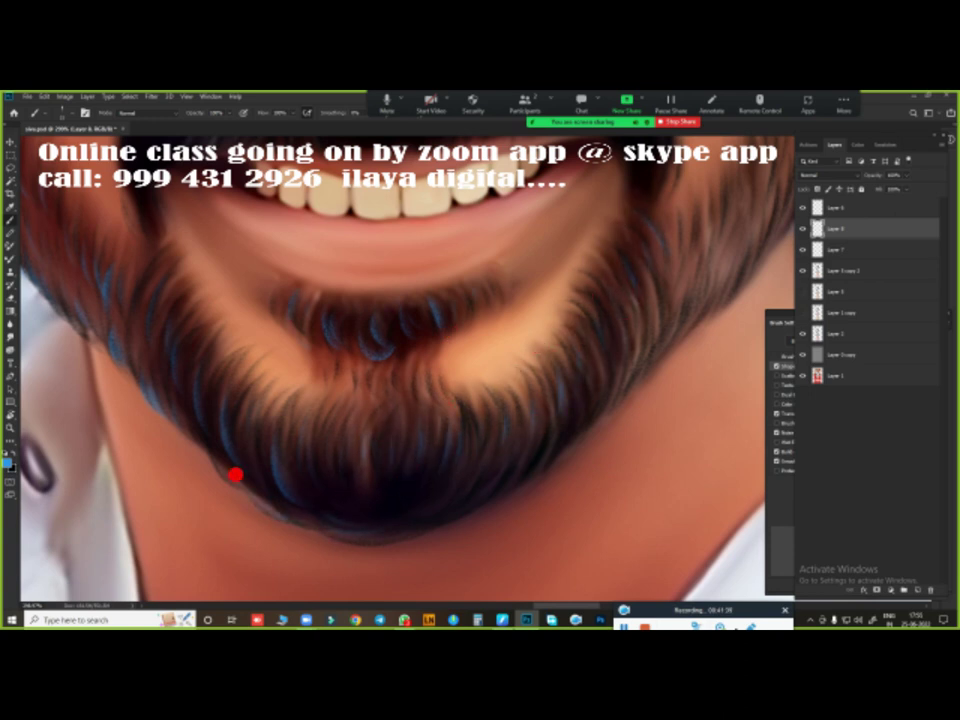
- Paint thin blue hair strokes on the cheek beard and along the mustache edge
scroll(414, 411, "right", 3)
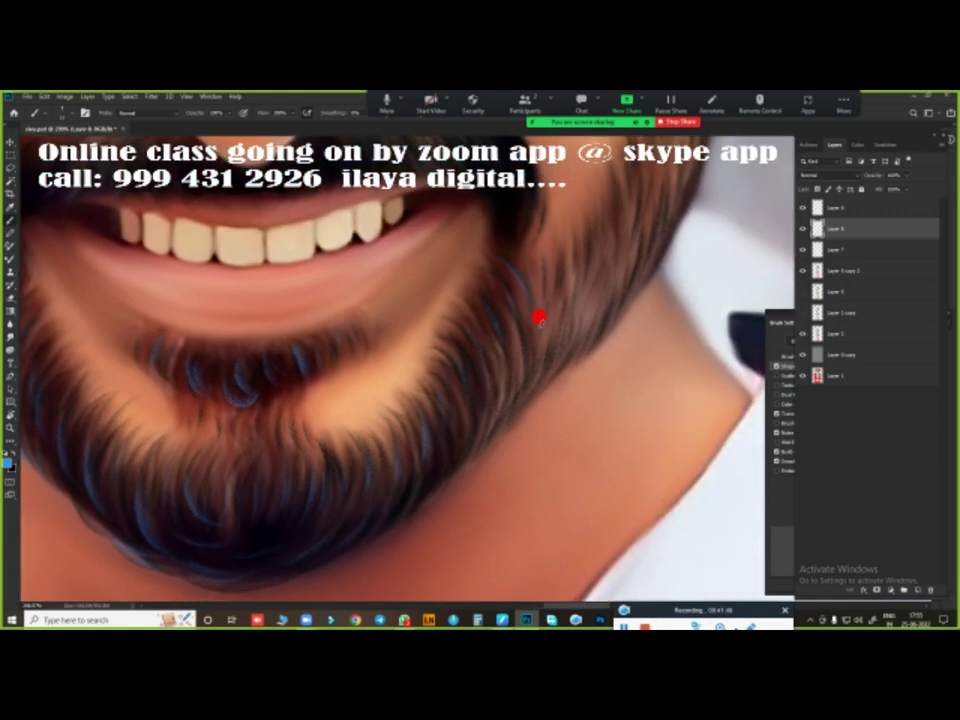
scroll(467, 440, "up", 3)
scroll(467, 440, "right", 2)
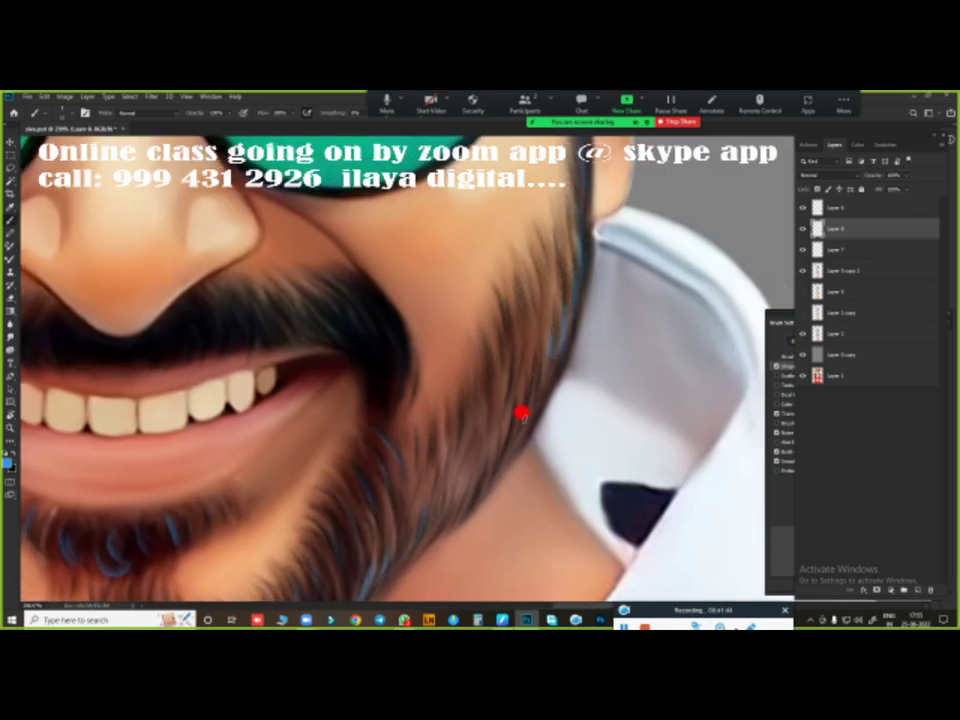
left_click_drag(487, 377, 489, 300)
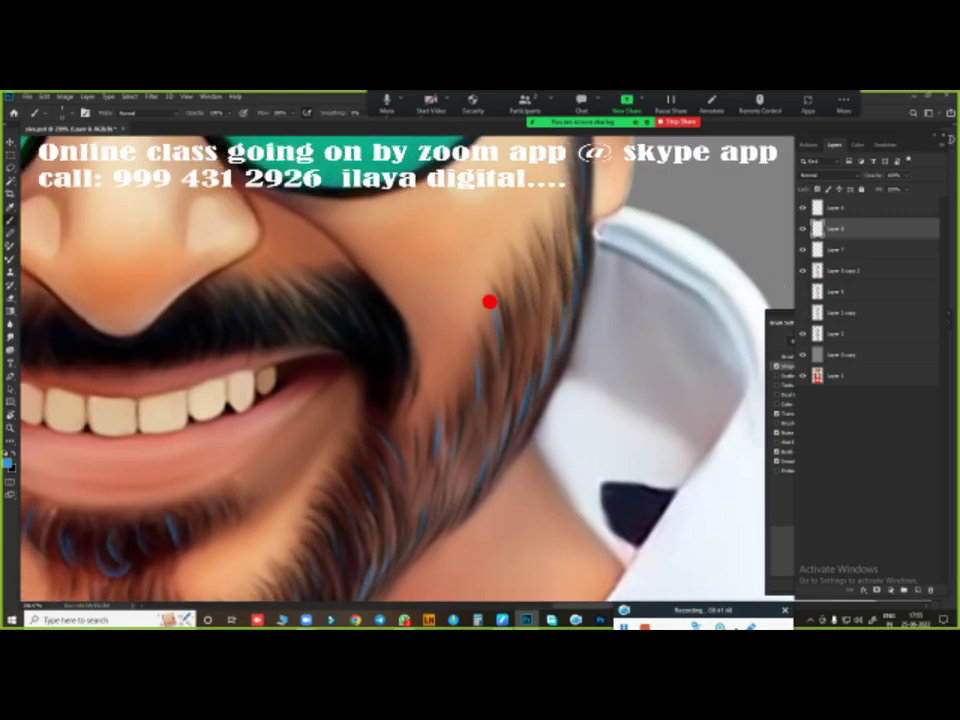
scroll(559, 293, "down", 2)
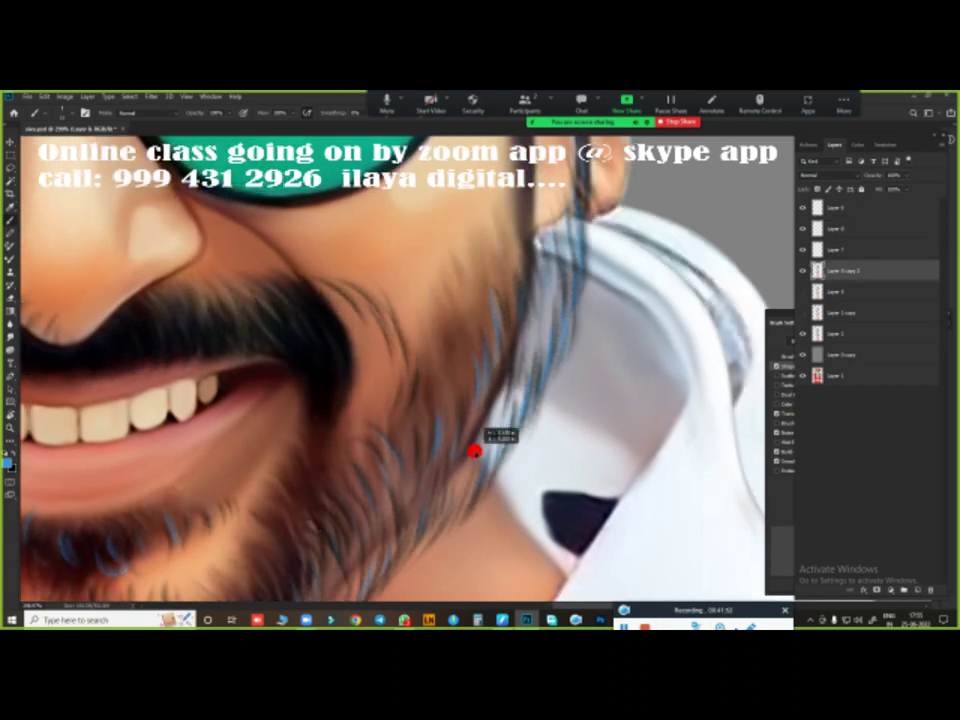
scroll(476, 450, "up", 2)
scroll(546, 446, "down", 5)
scroll(546, 531, "up", 3)
scroll(531, 472, "up", 3)
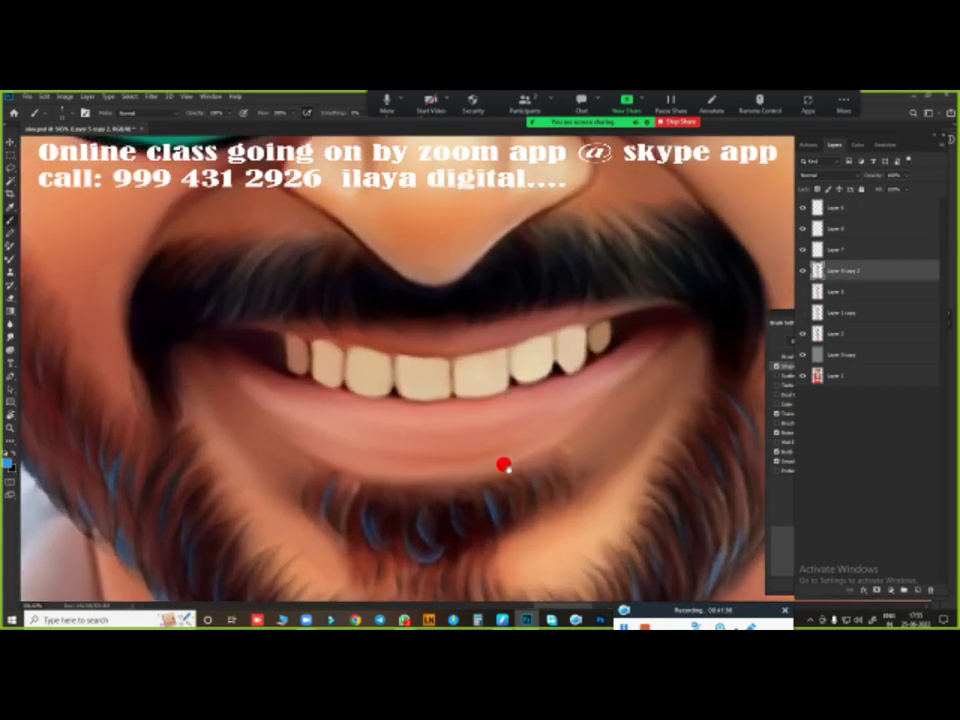
left_click_drag(636, 348, 617, 293)
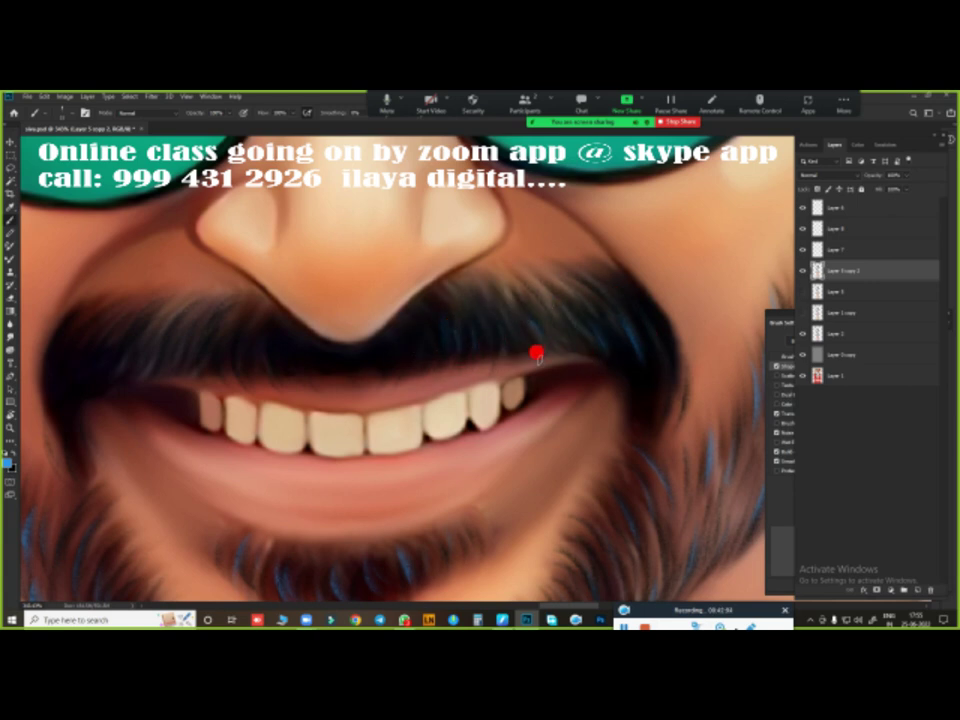
- Pan and zoom to bring the left side of the beard into view
left_click_drag(410, 373, 540, 364)
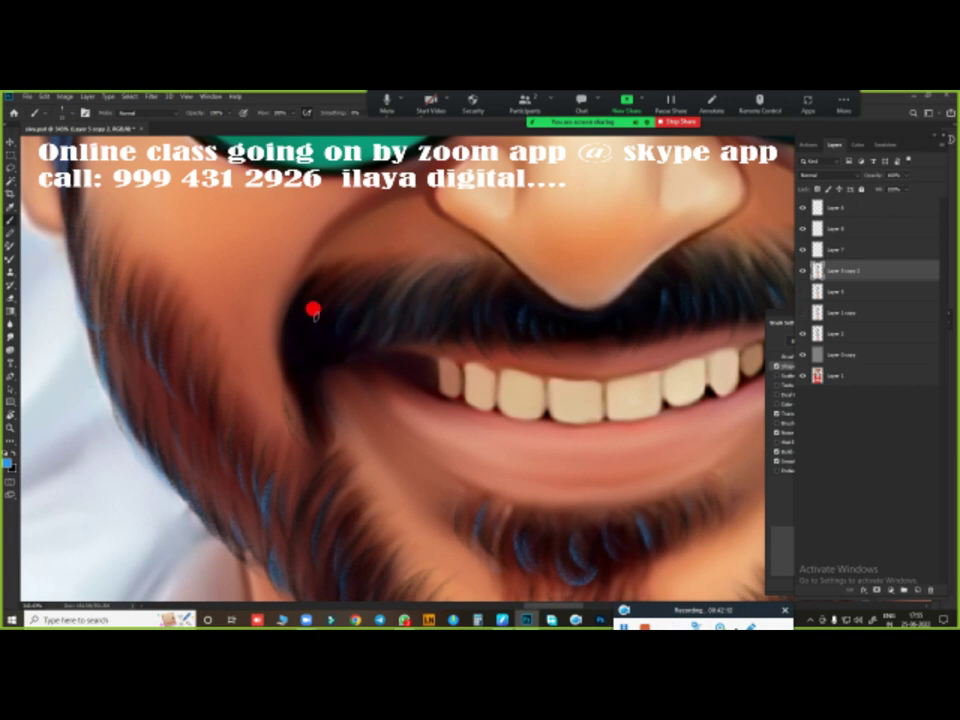
scroll(480, 453, "down", 5)
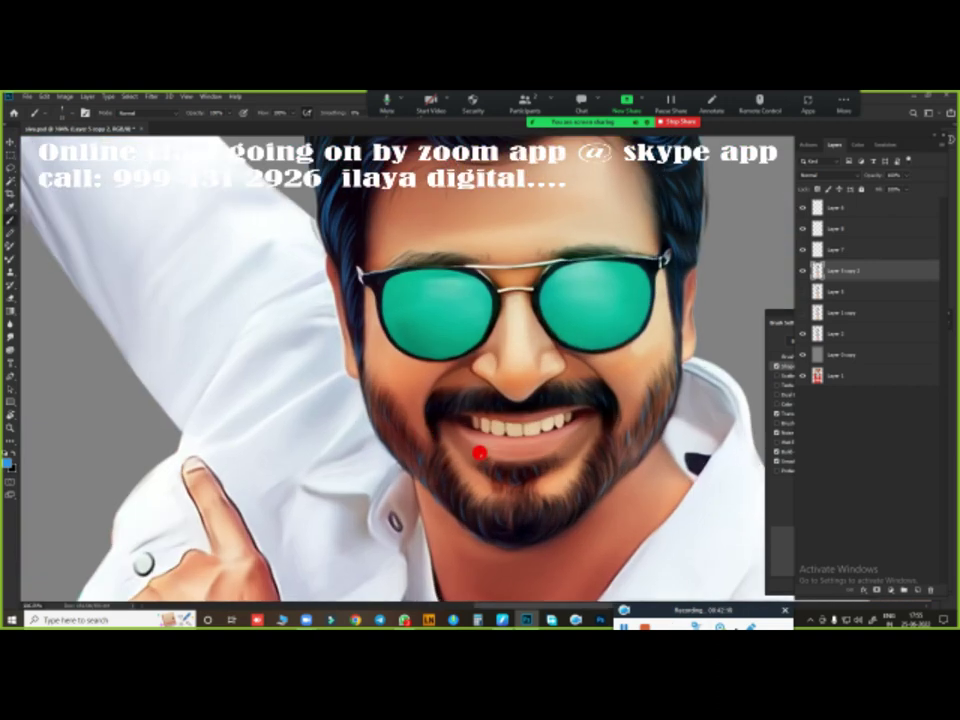
scroll(483, 414, "up", 3)
scroll(489, 362, "up", 2)
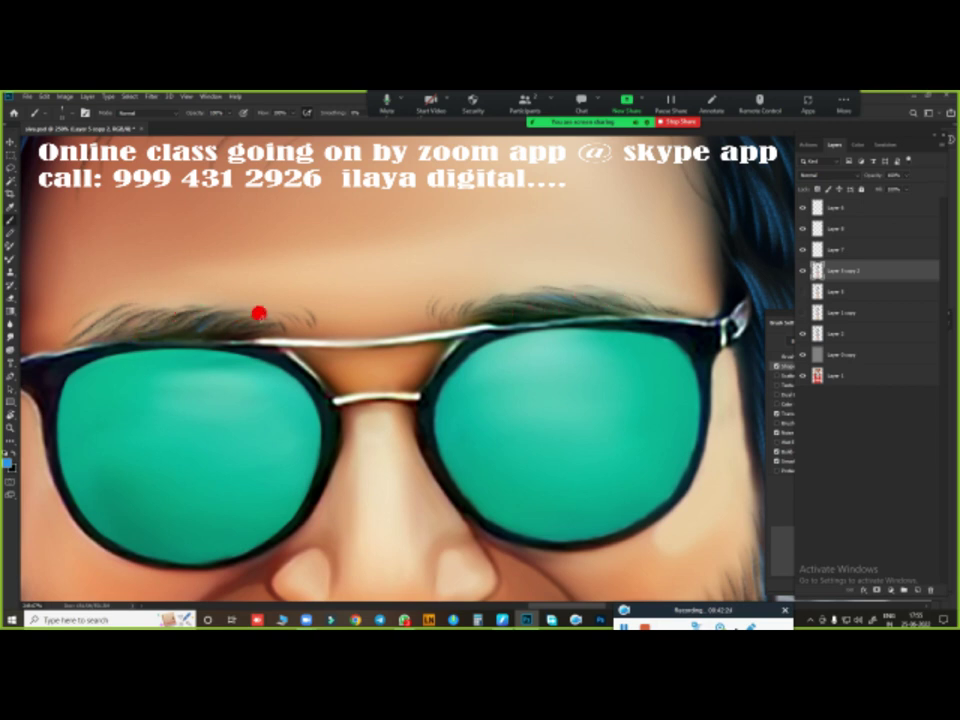
scroll(259, 314, "down", 3)
scroll(411, 343, "down", 2)
scroll(545, 298, "up", 2)
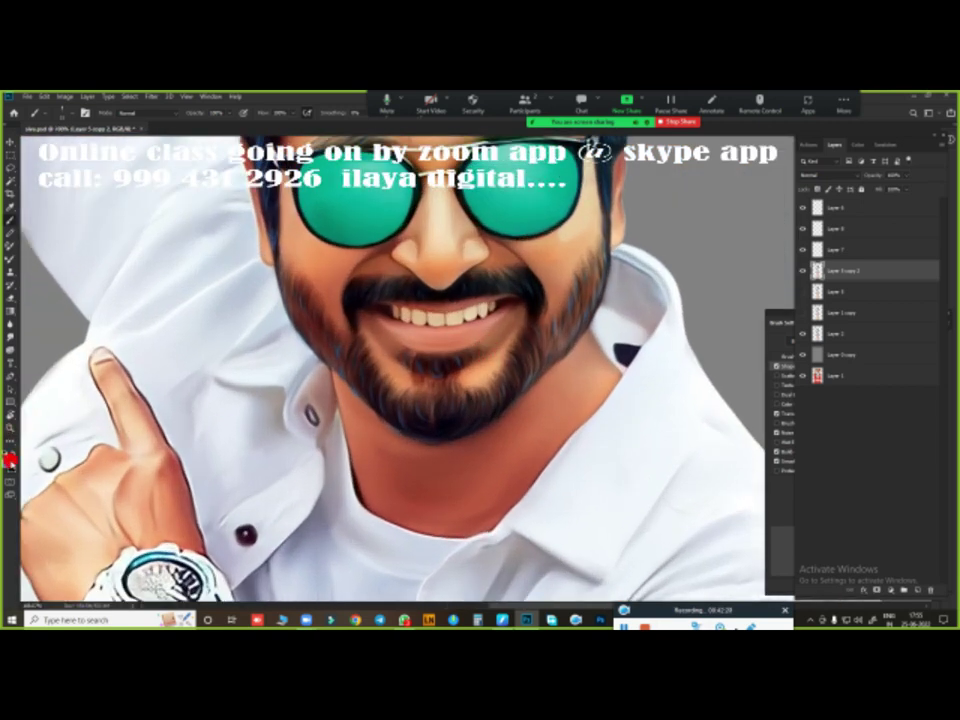
- Set the foreground painting colour to magenta
left_click(9, 459)
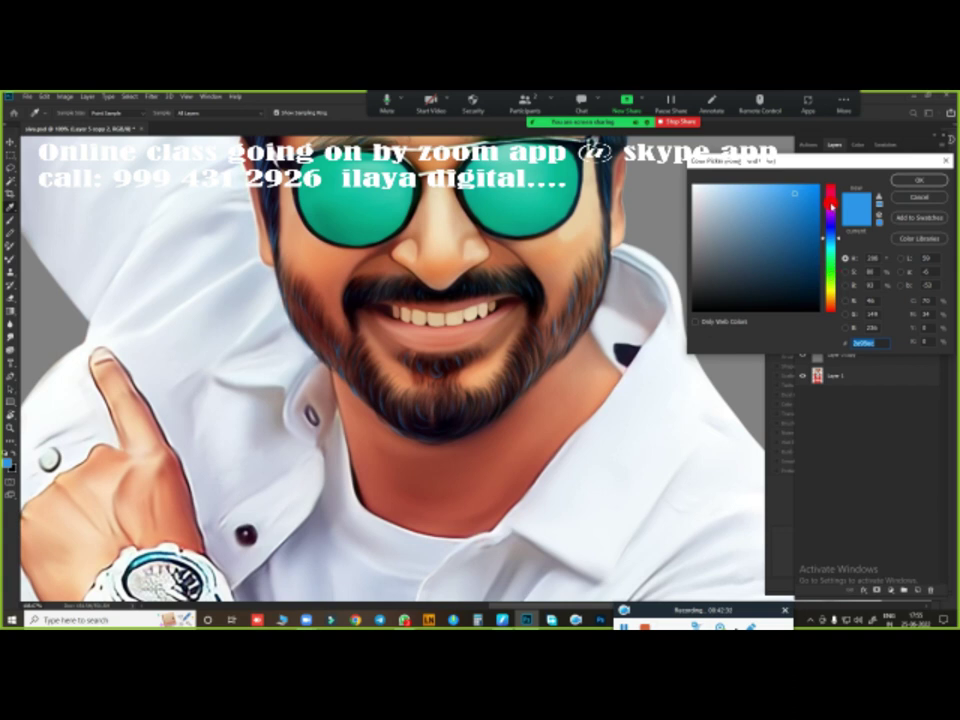
left_click(831, 205)
left_click(918, 180)
scroll(302, 349, "up", 2)
scroll(321, 399, "up", 2)
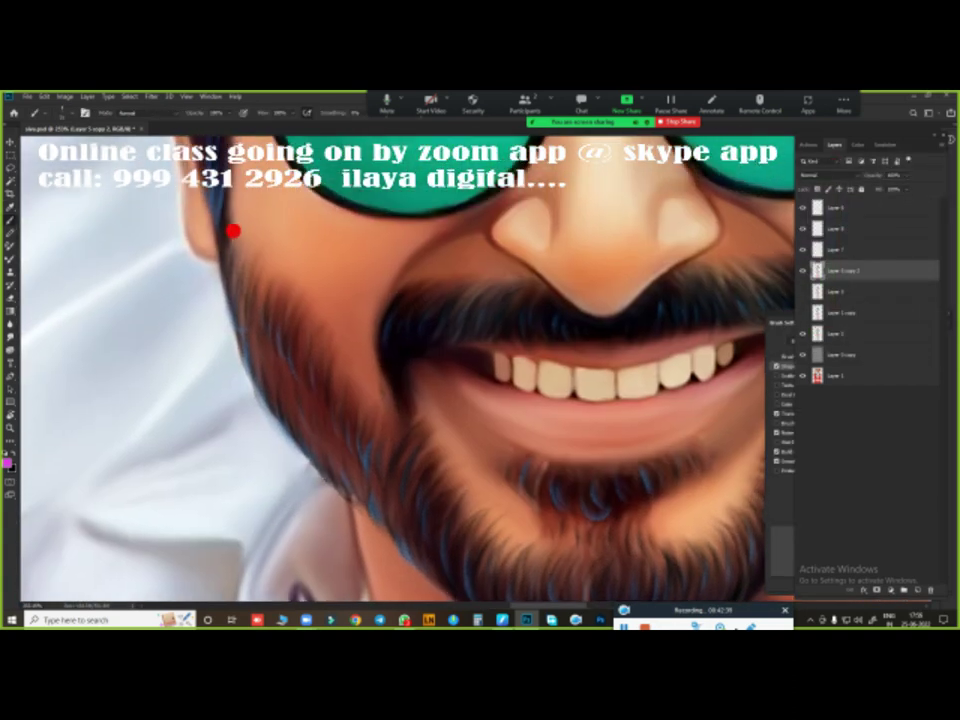
scroll(793, 272, "down", 1)
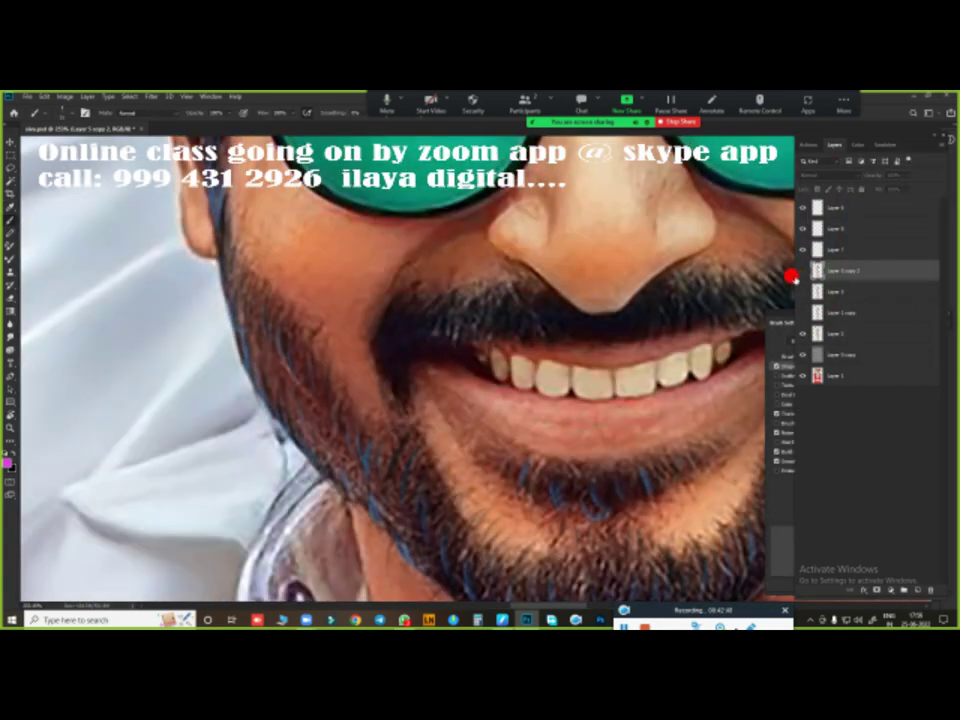
scroll(561, 392, "down", 2)
scroll(640, 343, "up", 1)
- Return to the hair layer and reopen the foreground Color Picker
left_click(797, 229)
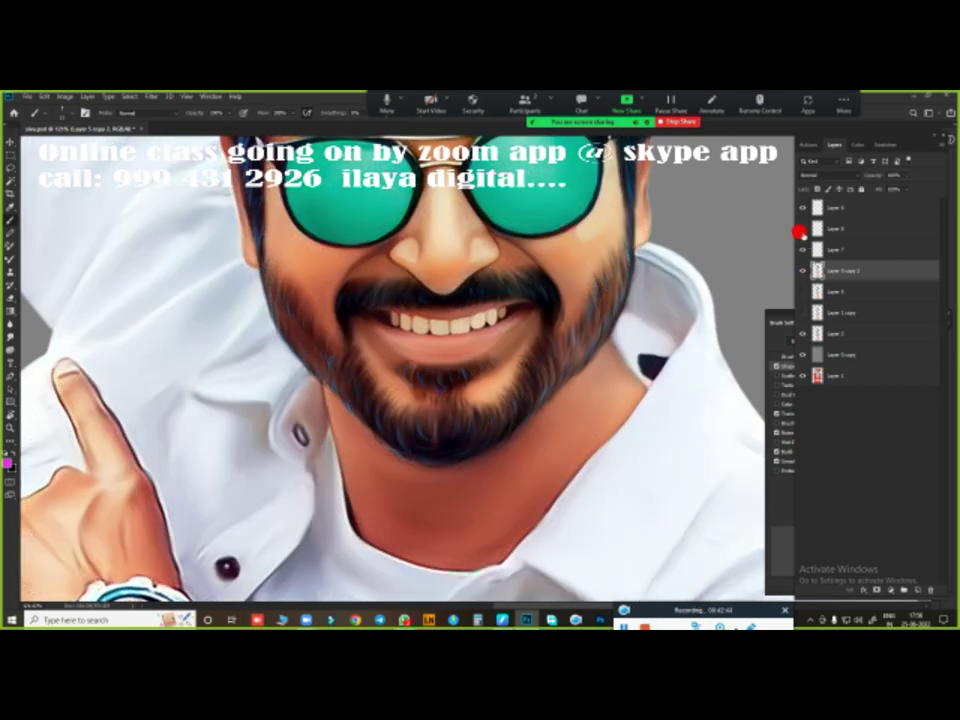
scroll(361, 403, "up", 2)
scroll(268, 292, "up", 1)
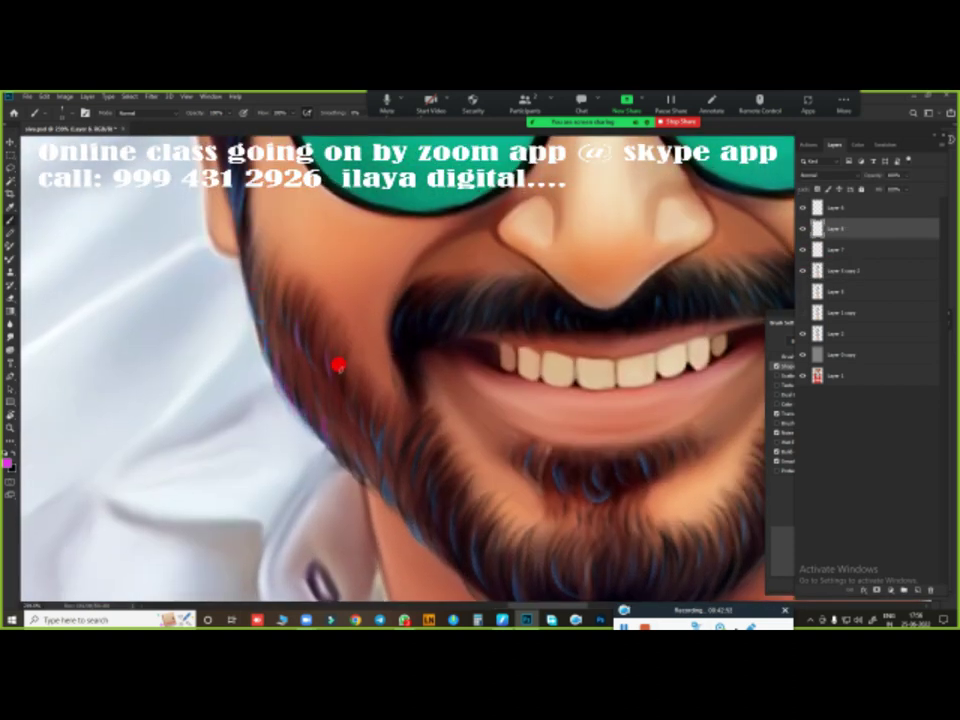
scroll(261, 310, "down", 2)
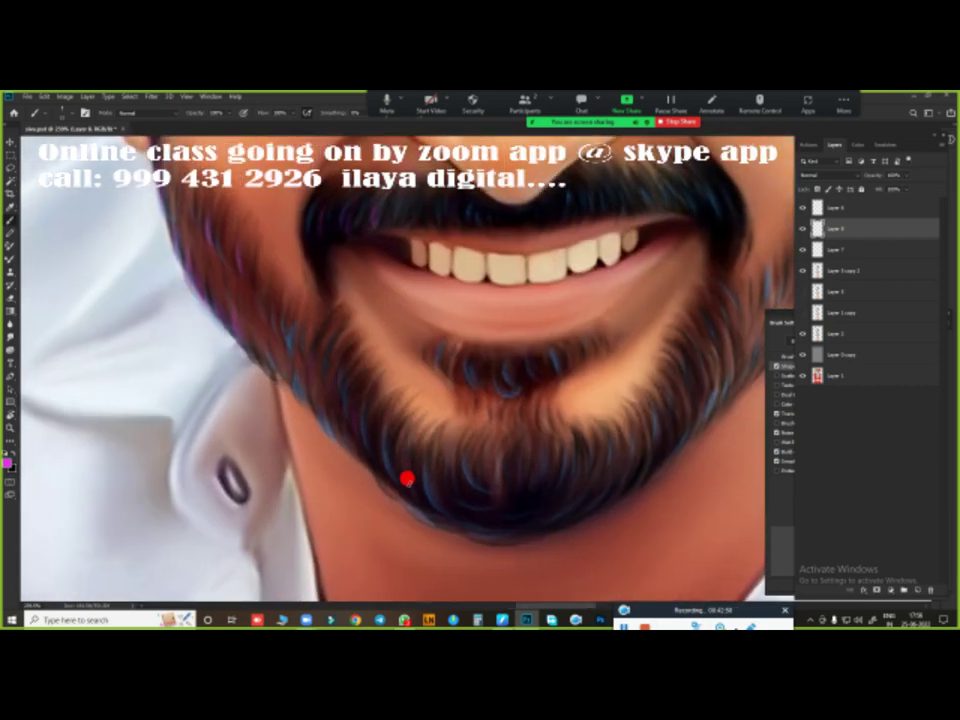
scroll(529, 446, "up", 2)
scroll(454, 399, "down", 4)
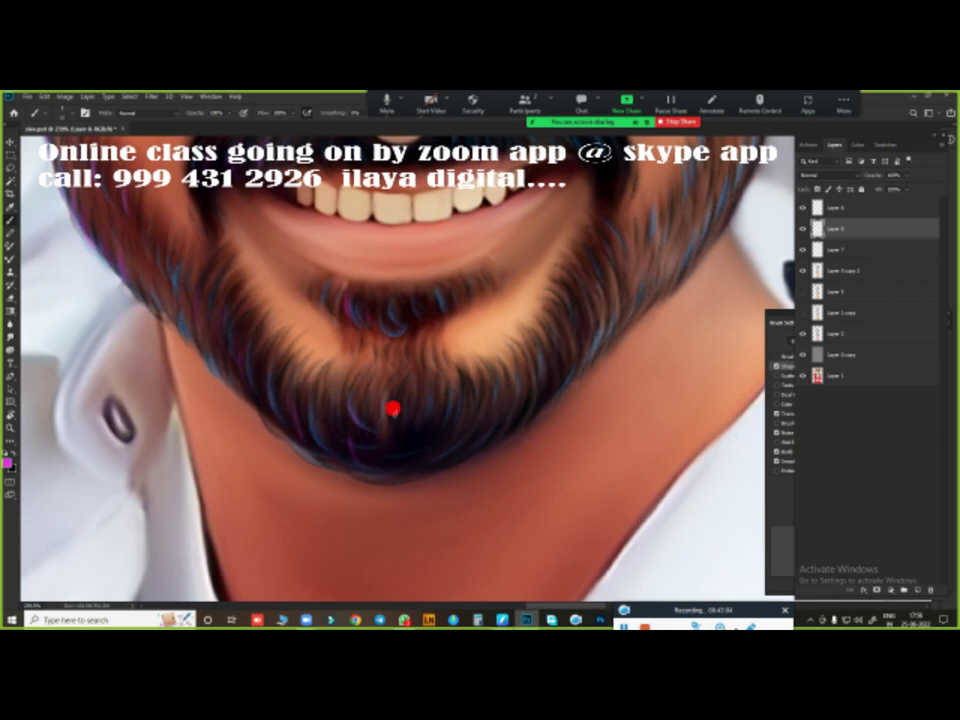
left_click(8, 461)
- Set yellow as the painting colour and paint yellow hair strokes on the mustache and beard edge
left_click_drag(831, 195, 831, 290)
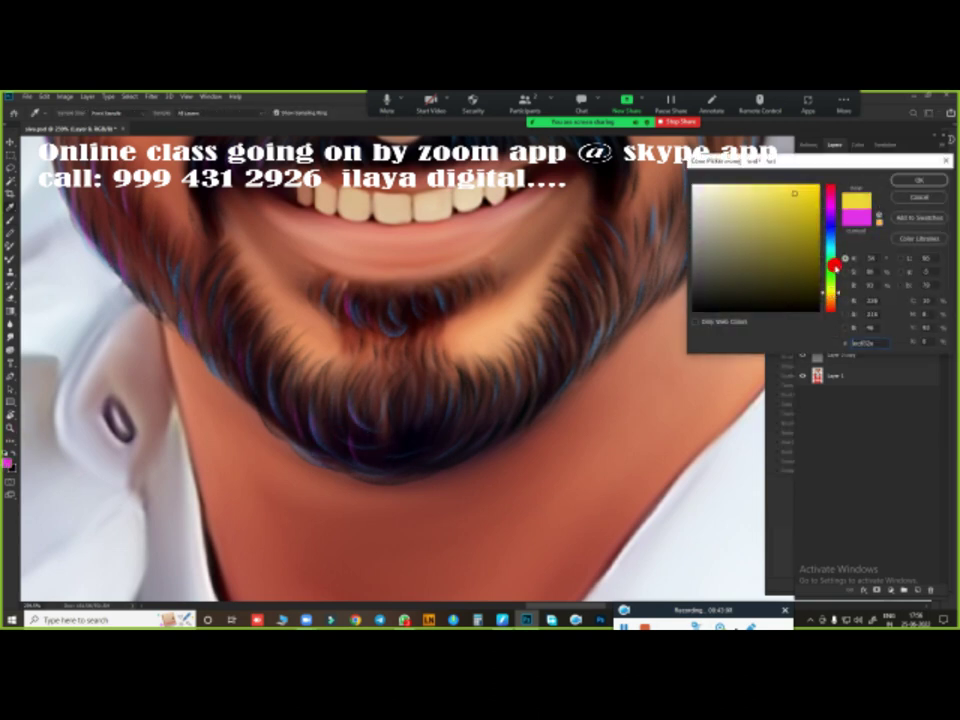
left_click(921, 180)
scroll(574, 328, "up", 2)
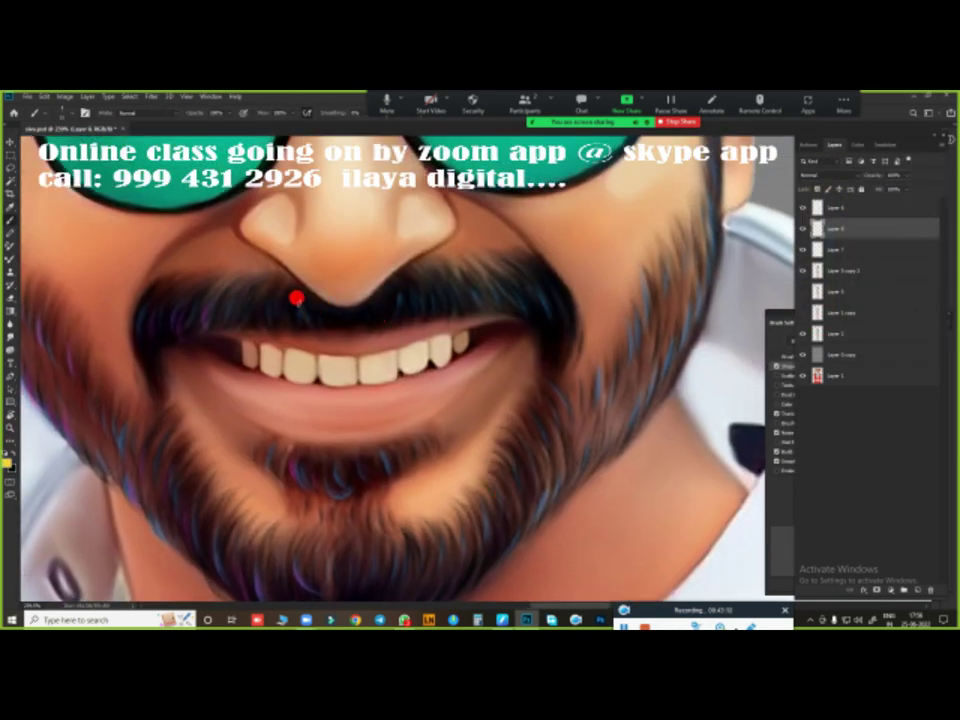
left_click_drag(402, 297, 388, 279)
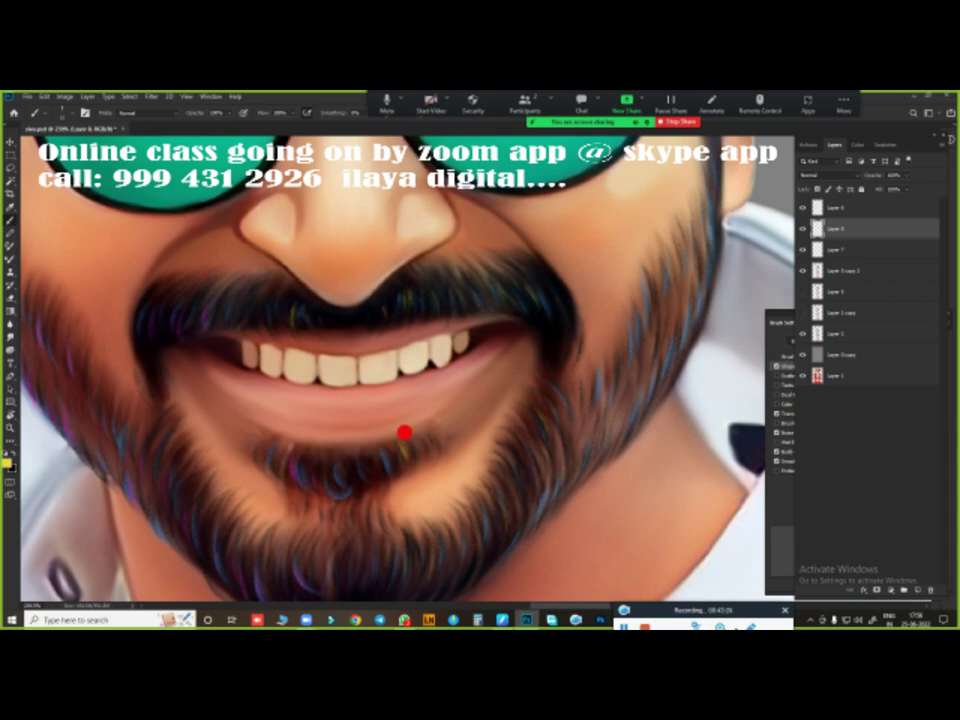
left_click_drag(716, 197, 688, 262)
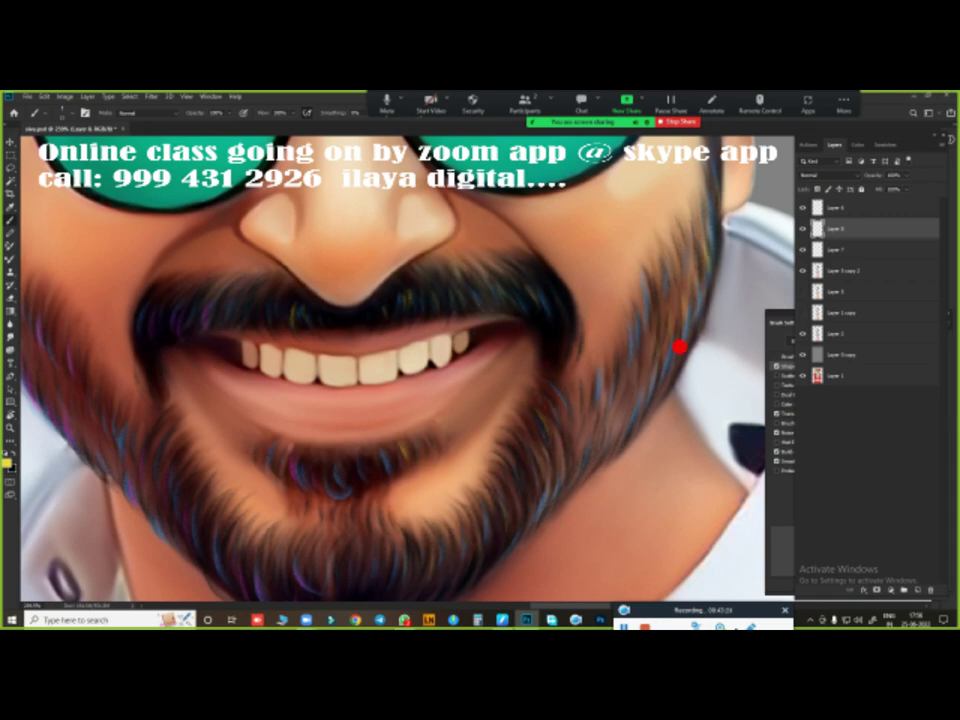
left_click_drag(645, 370, 628, 412)
key("ctrl+z")
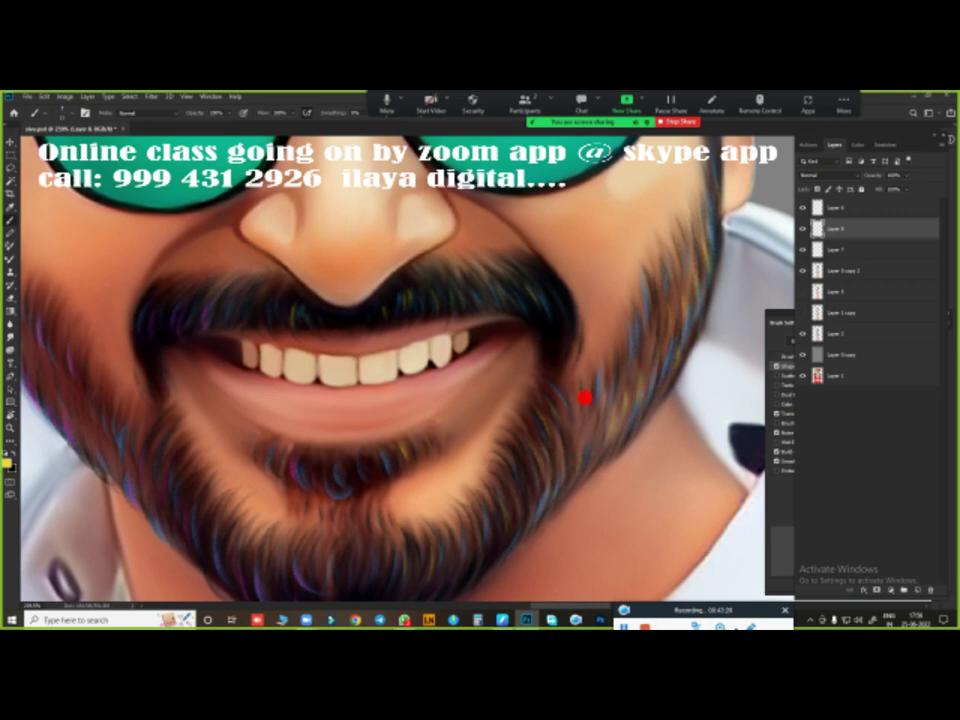
- Zoom out to the whole face, switch to the Eraser, and make Layer 7 active
key("ctrl+0")
scroll(540, 340, "up", 3)
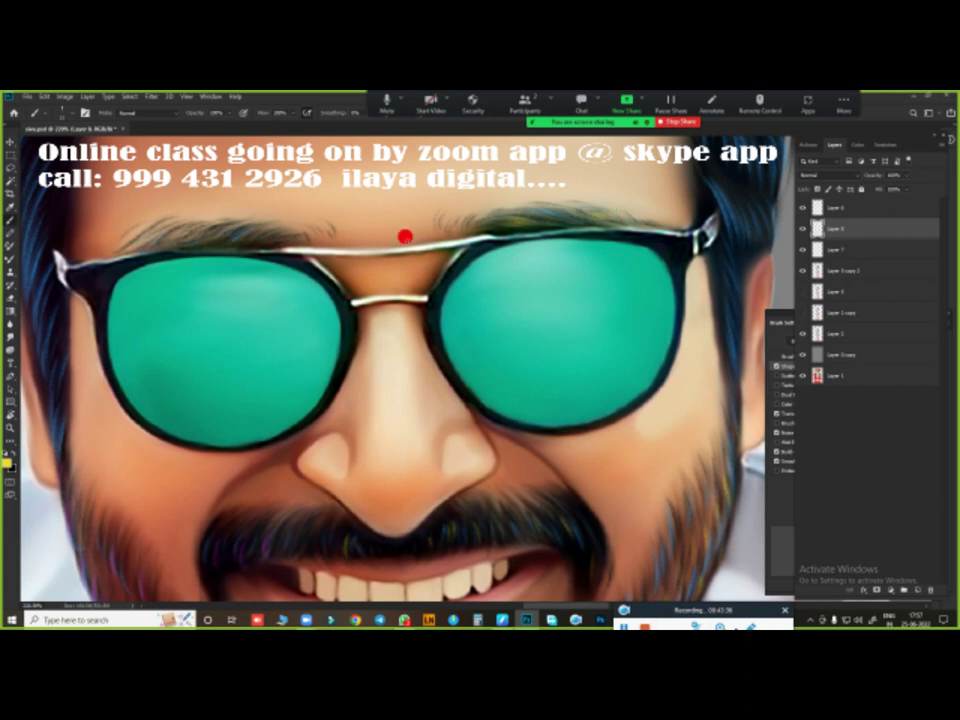
key("ctrl+0")
scroll(505, 435, "down", 2)
scroll(534, 302, "up", 1)
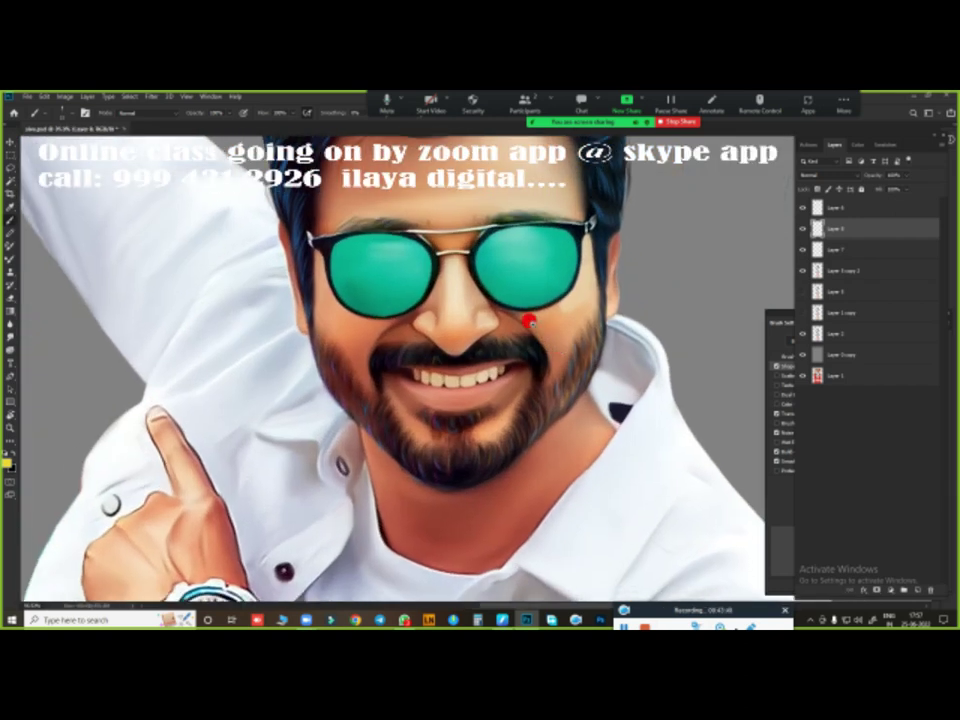
scroll(525, 317, "up", 1)
scroll(516, 336, "up", 1)
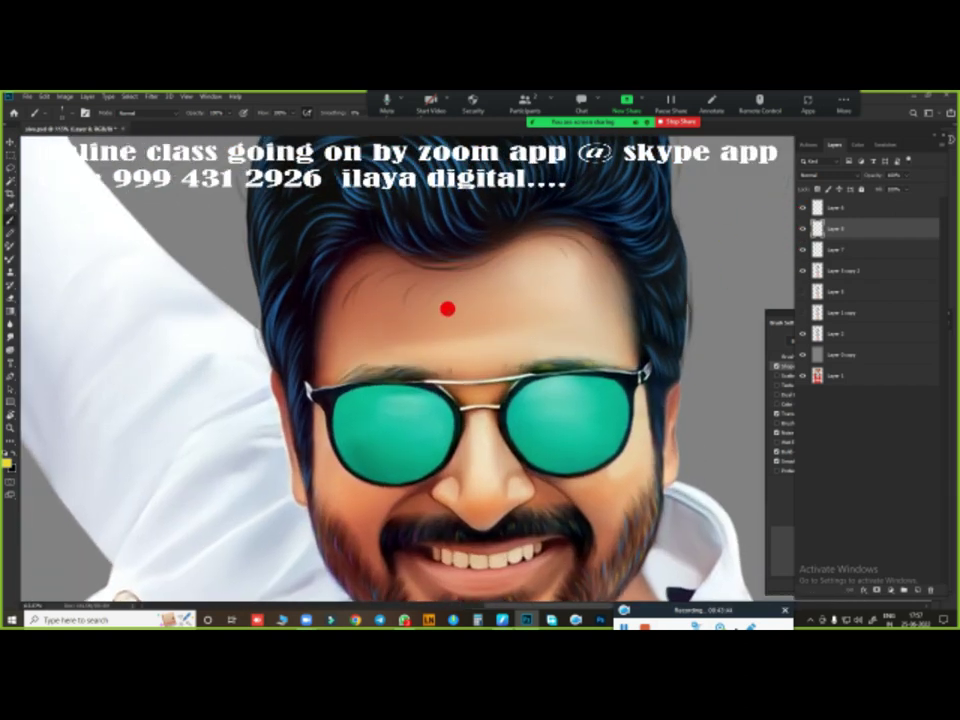
key("e")
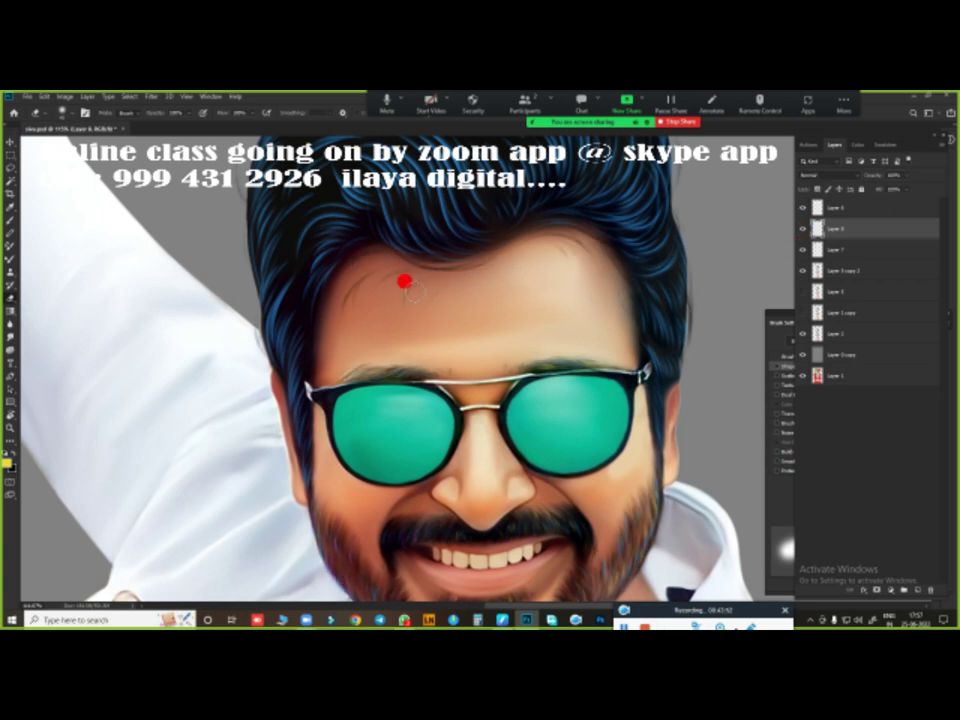
left_click(806, 245)
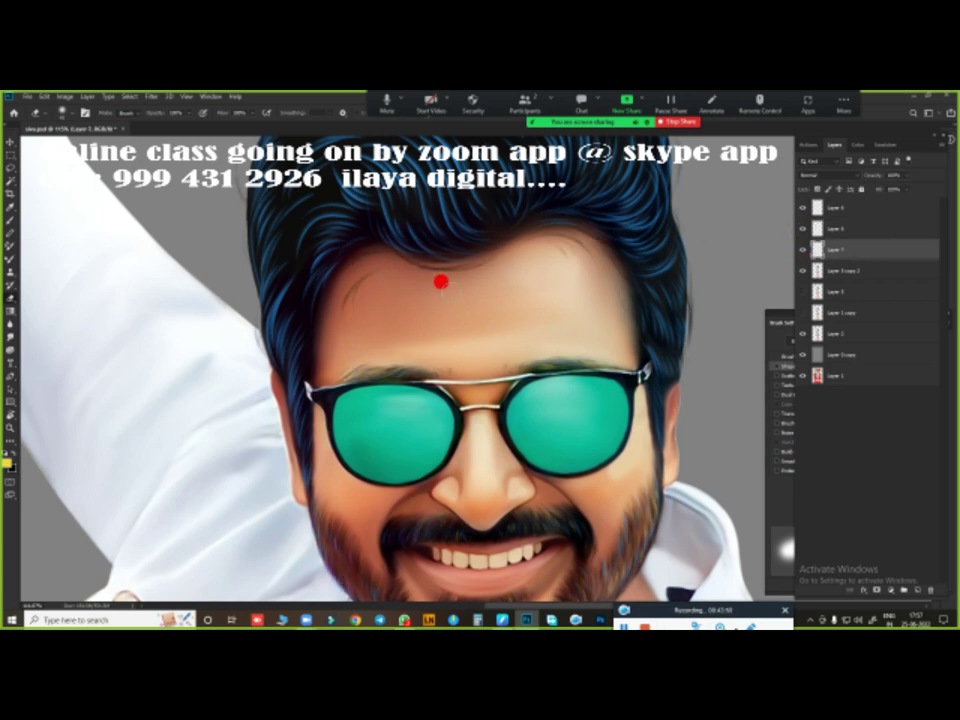
- Add a Gradient Overlay layer effect to Layer 9 and bring up its gradient choices
scroll(597, 375, "down", 3)
left_click_drag(646, 364, 582, 364)
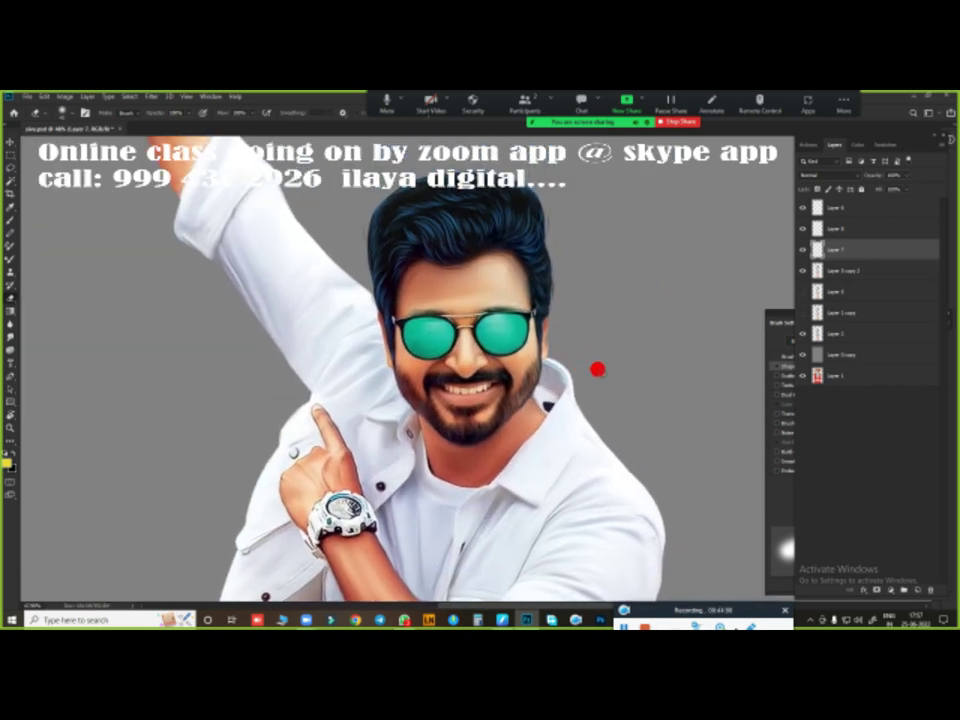
left_click(838, 208)
left_click(864, 589)
left_click(870, 557)
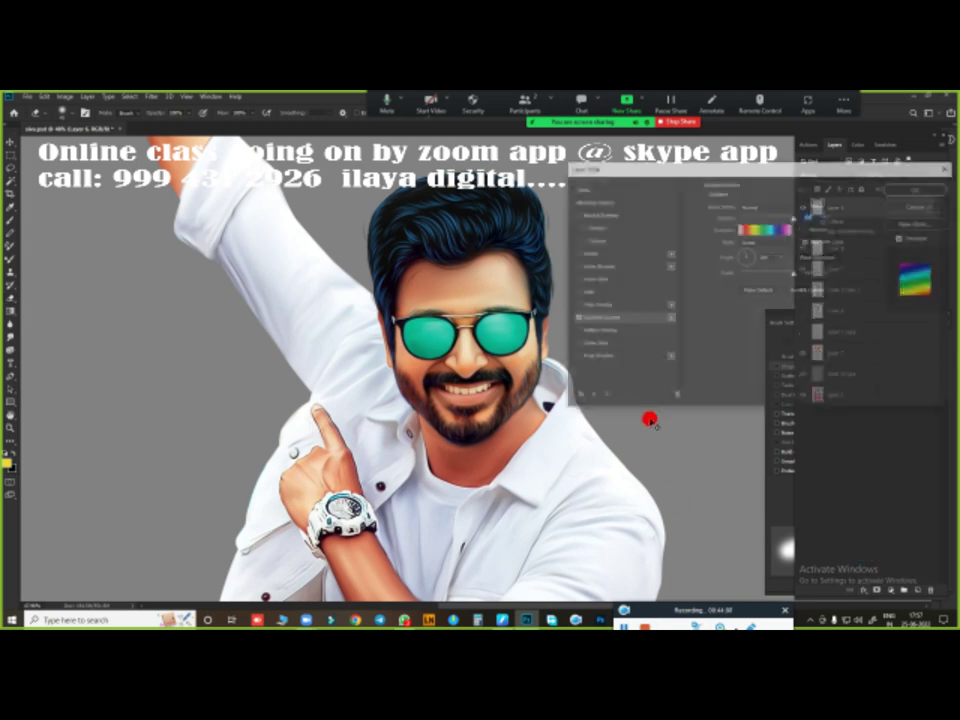
scroll(369, 404, "up", 2)
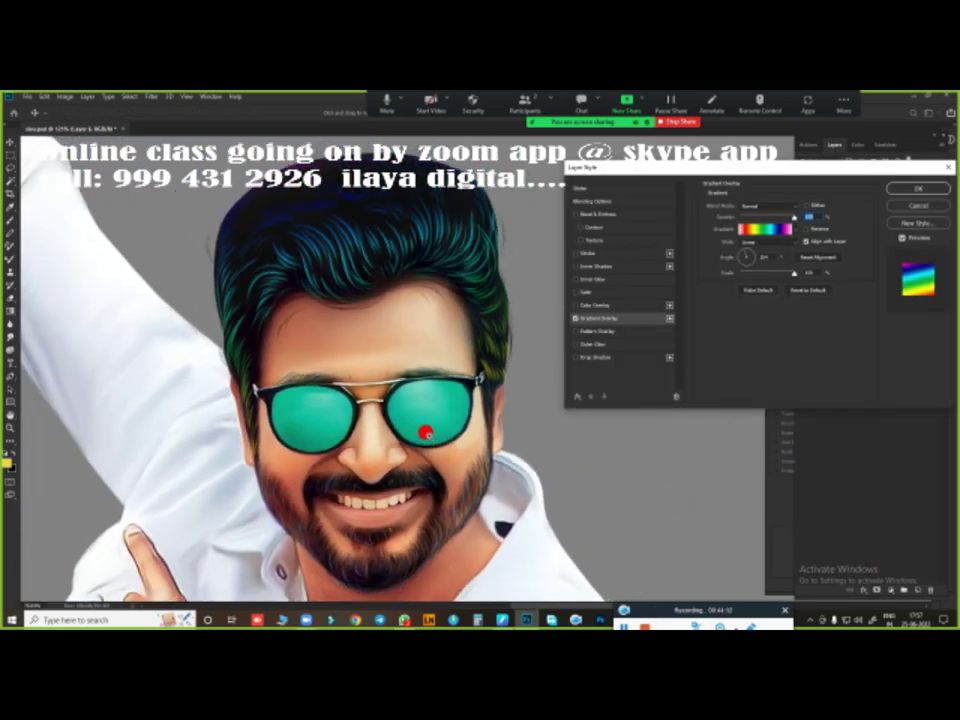
left_click(765, 229)
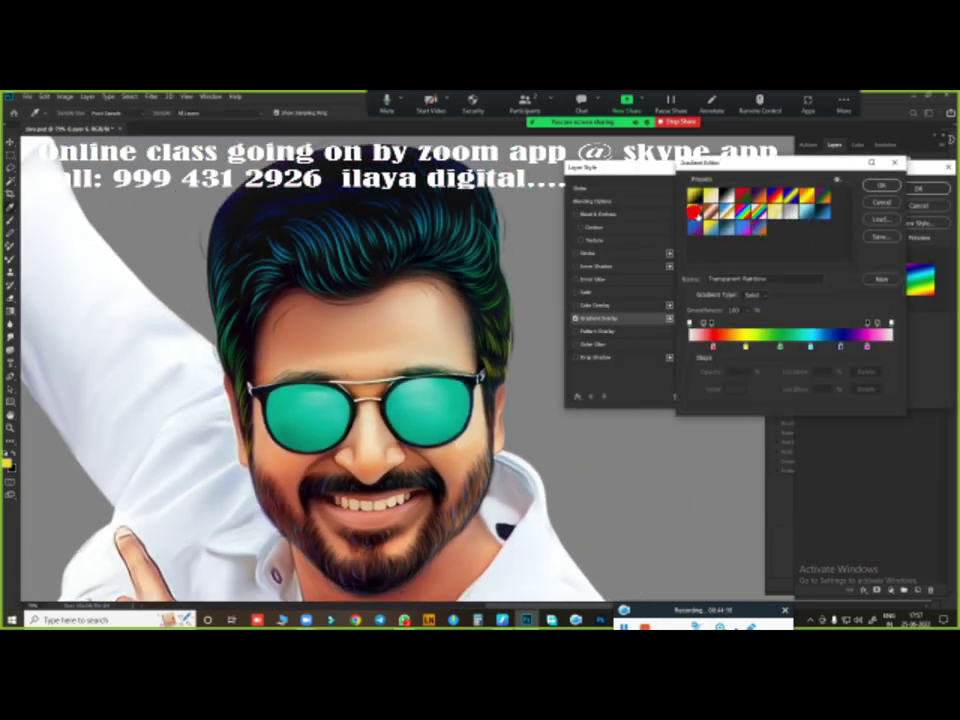
- Preview blue-to-purple, teal, yellow-to-blue and light-to-dark blue gradient presets on the hair
left_click(745, 228)
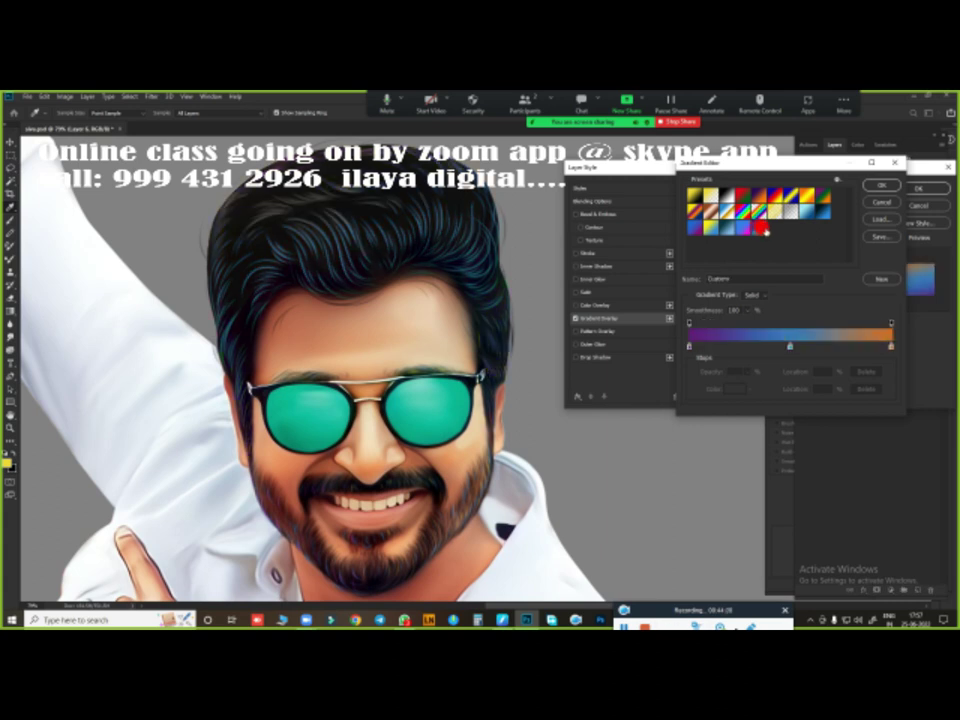
left_click(721, 230)
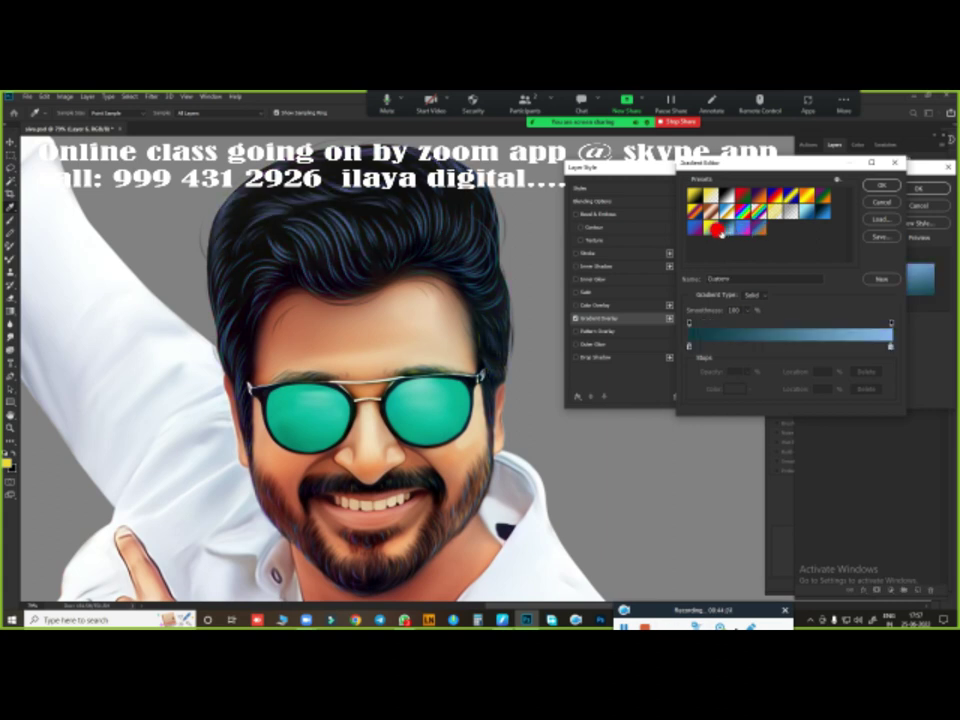
left_click(699, 229)
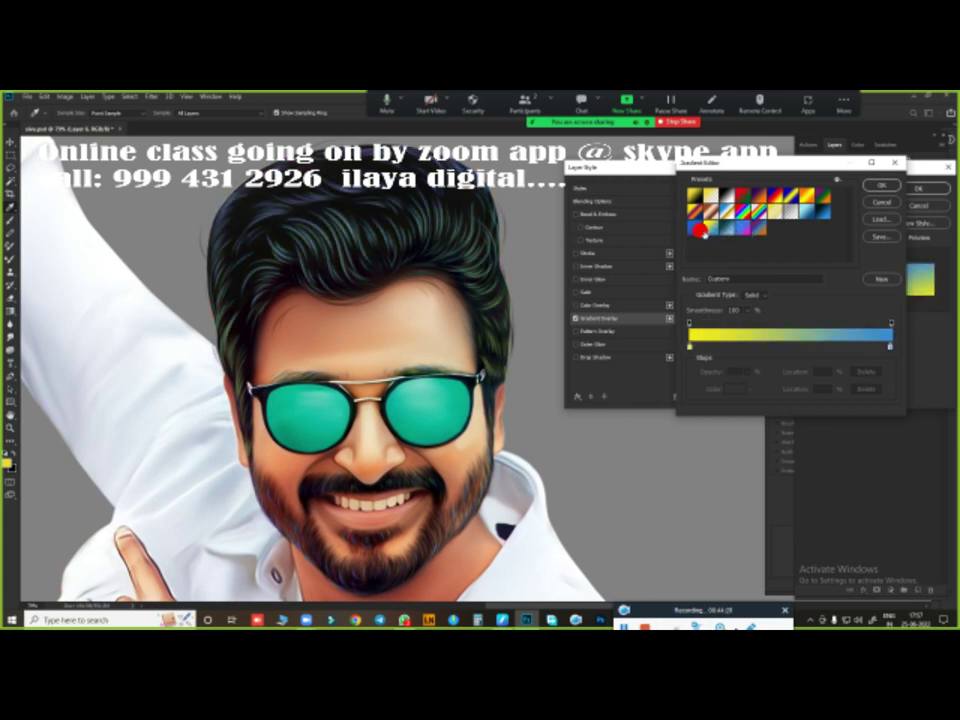
left_click(742, 230)
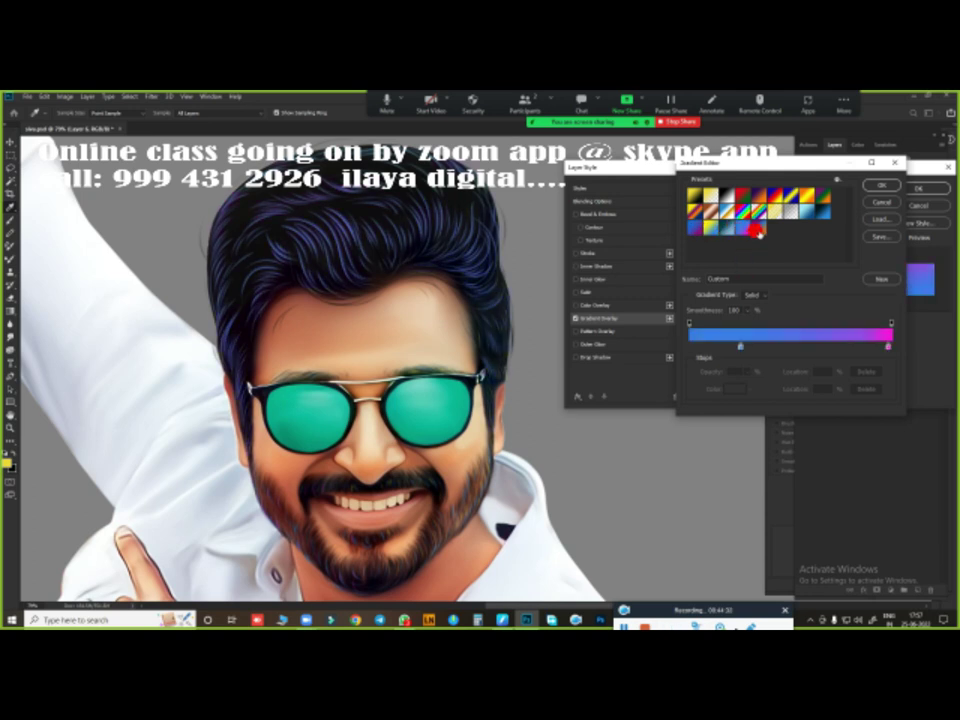
left_click(815, 210)
left_click(822, 196)
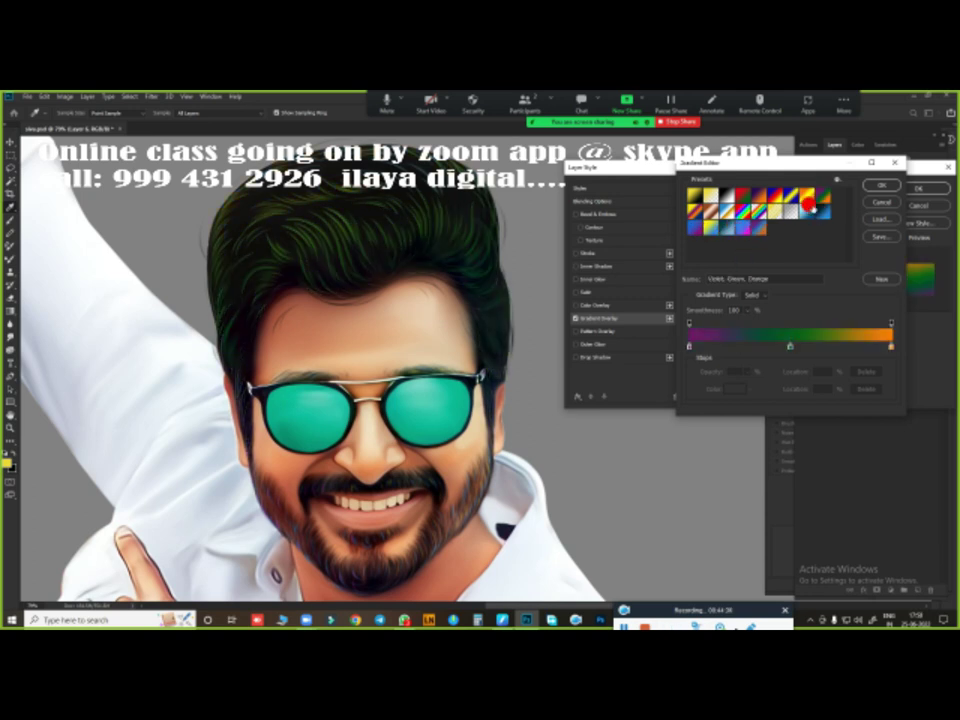
- Try Violet, Orange, Foreground to Background and other presets, then settle on a custom gradient
left_click(774, 196)
left_click(742, 210)
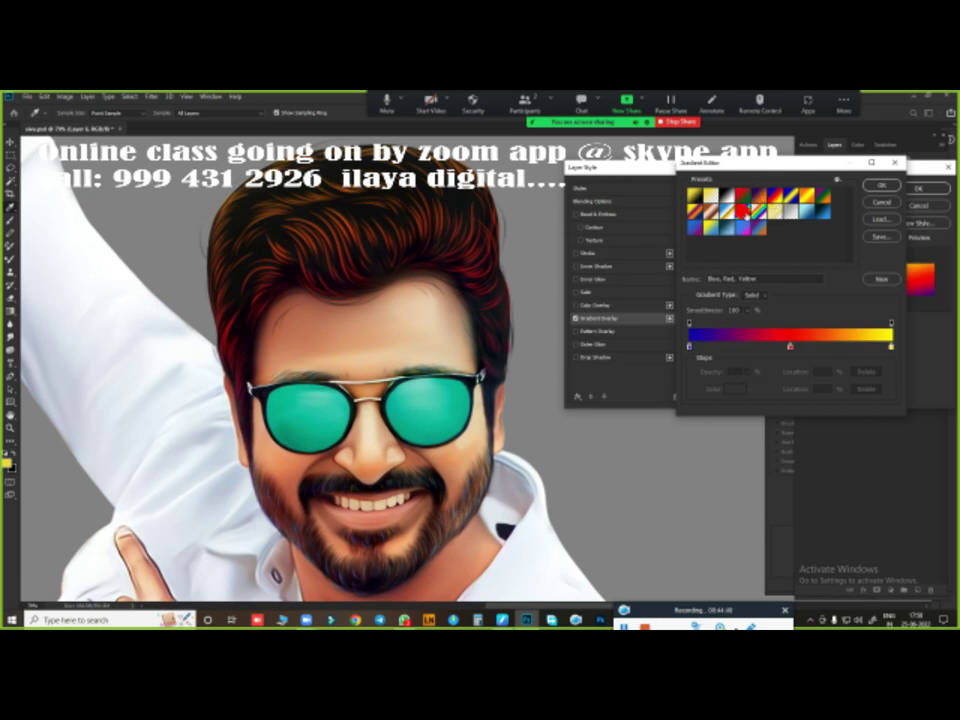
left_click(760, 197)
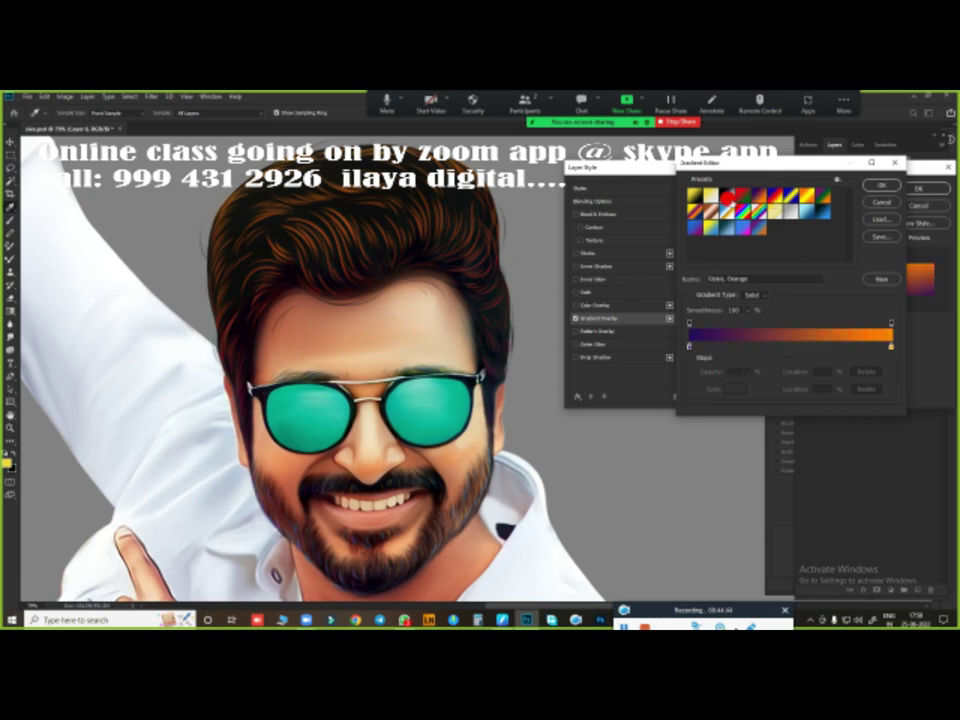
left_click(742, 197)
left_click(710, 197)
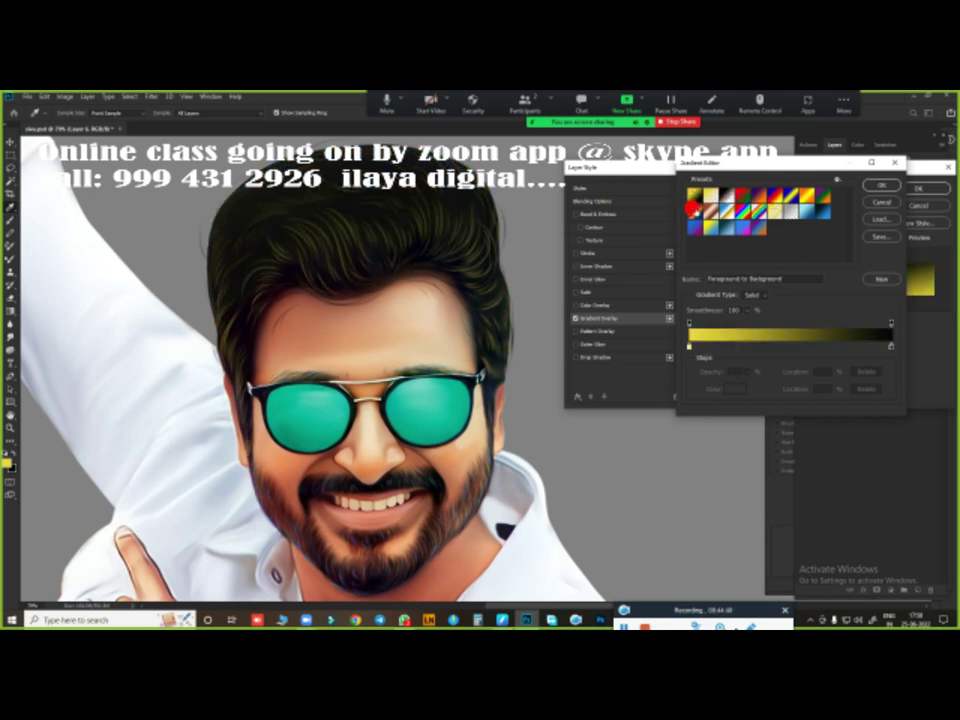
left_click(703, 196)
left_click(694, 229)
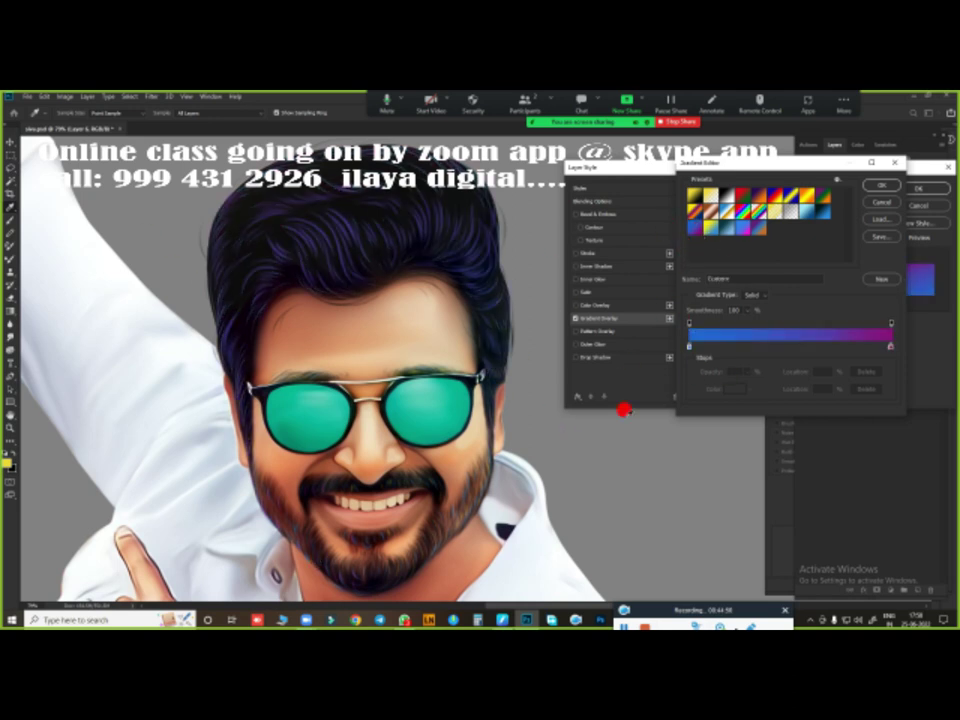
left_click(803, 196)
left_click(821, 198)
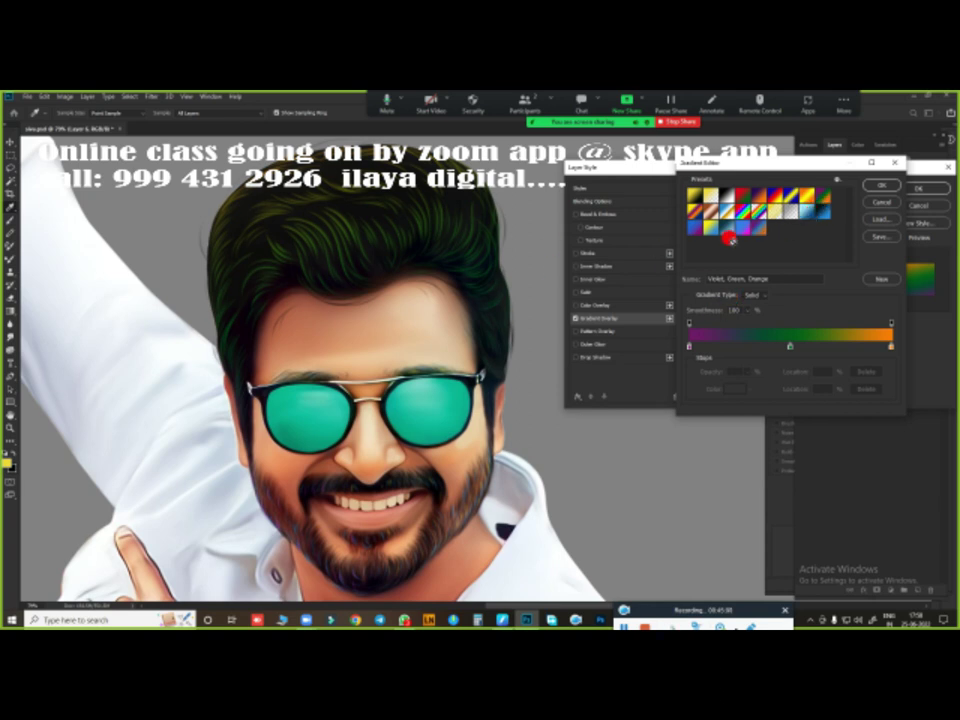
left_click(746, 226)
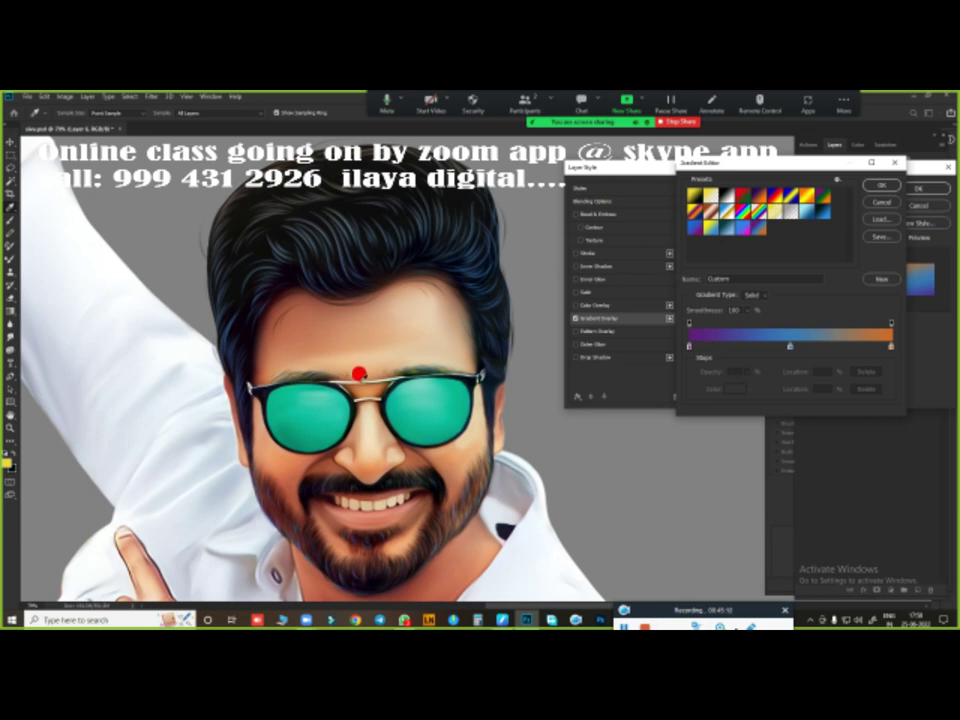
left_click_drag(741, 163, 671, 152)
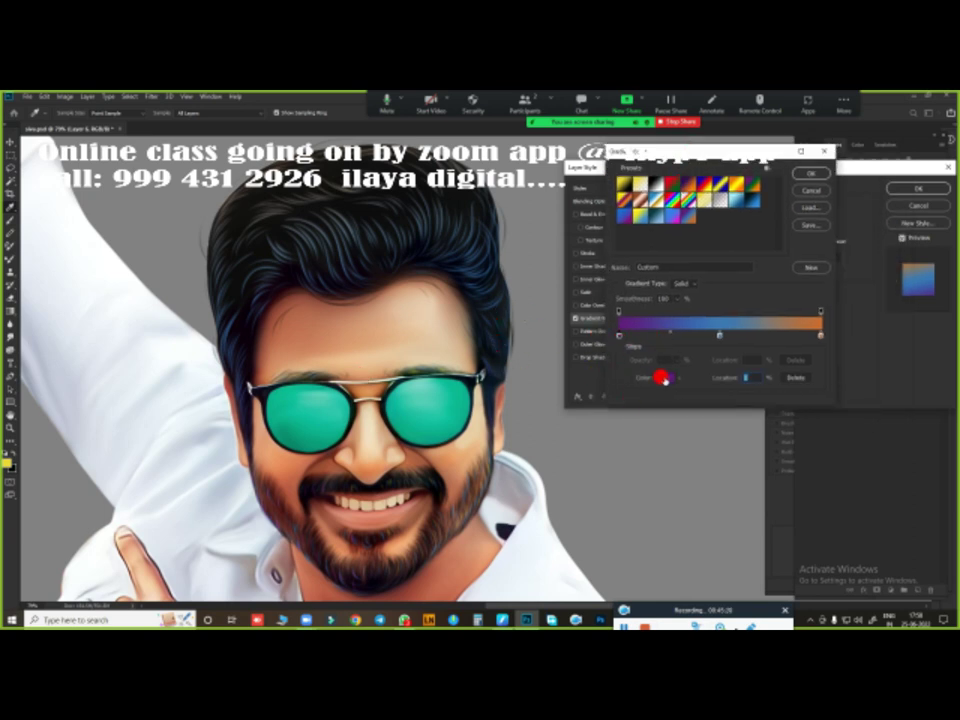
- Make the left gradient stop pink
left_click(663, 378)
left_click(698, 192)
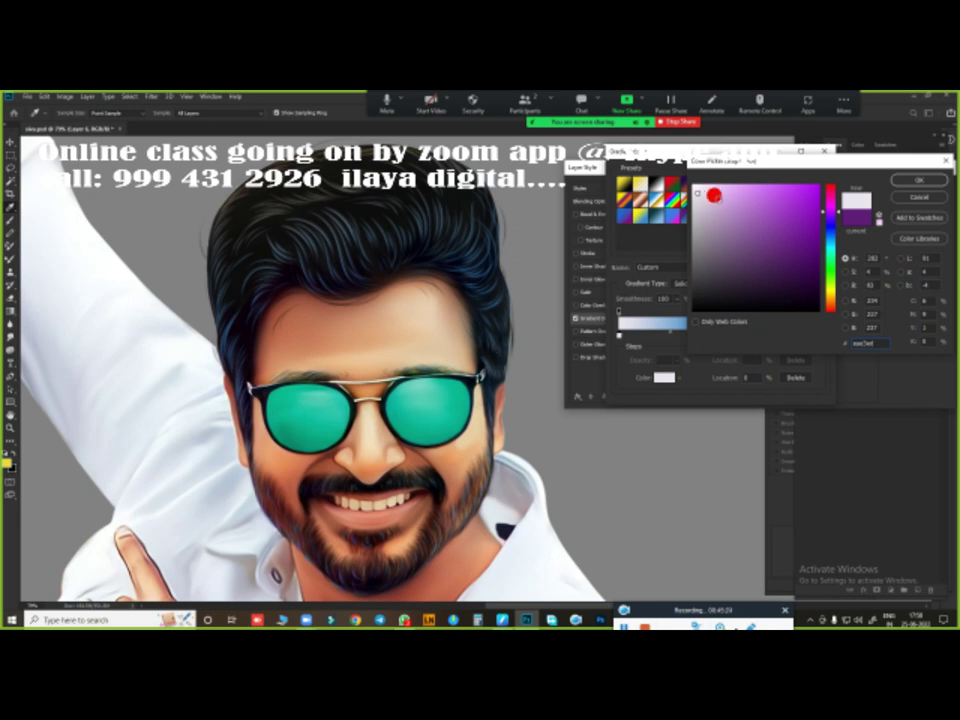
mouse_move(799, 298)
left_mouse_down()
mouse_move(735, 257)
mouse_move(689, 181)
left_mouse_up()
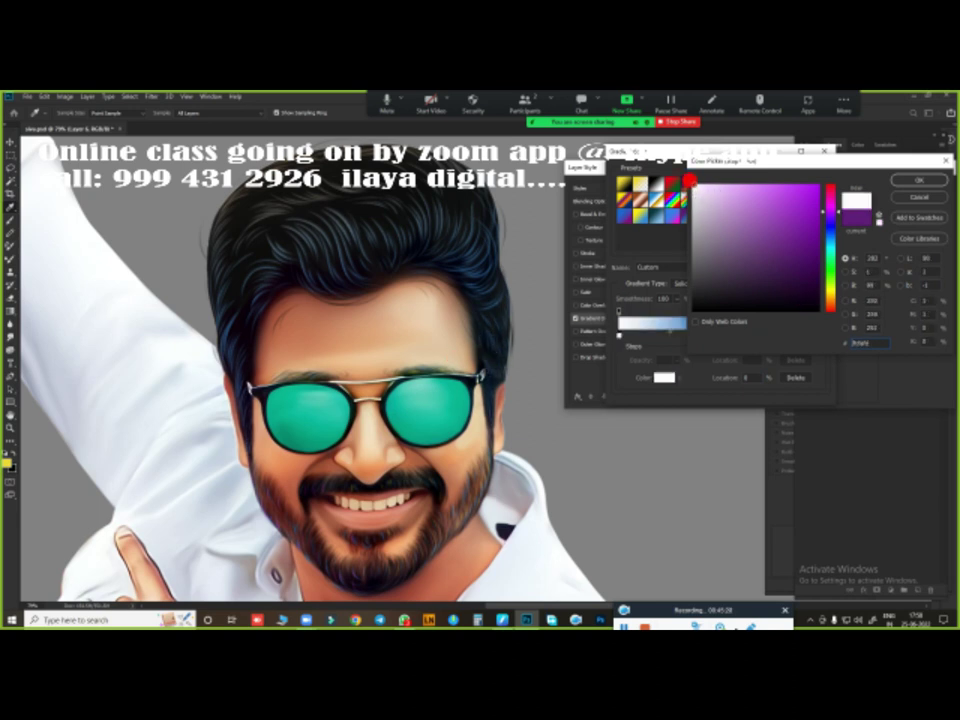
left_click(768, 196)
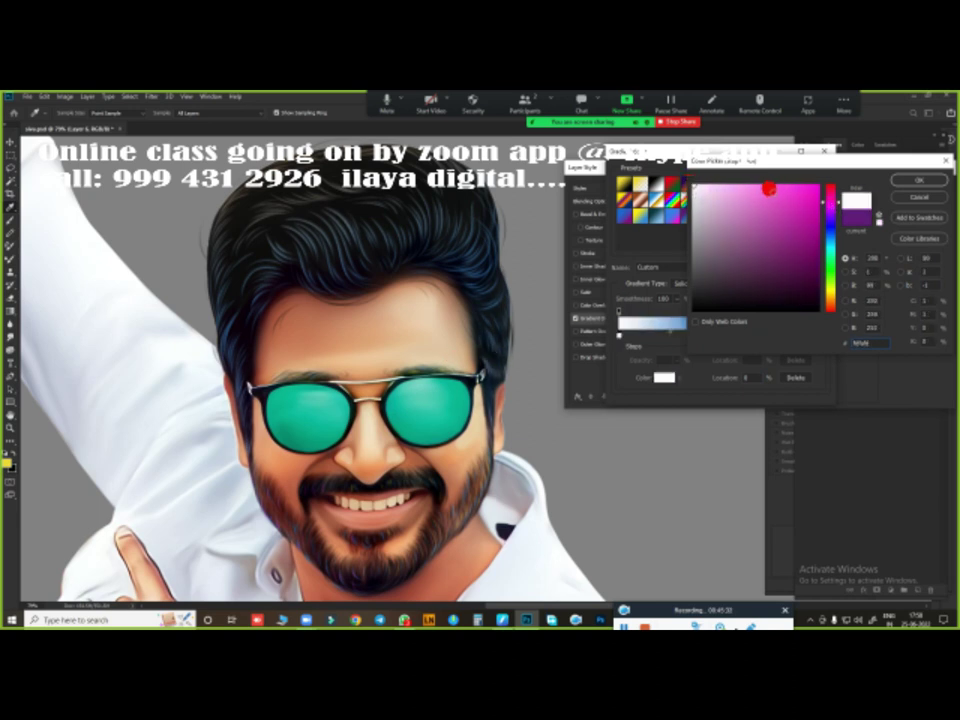
left_click(889, 184)
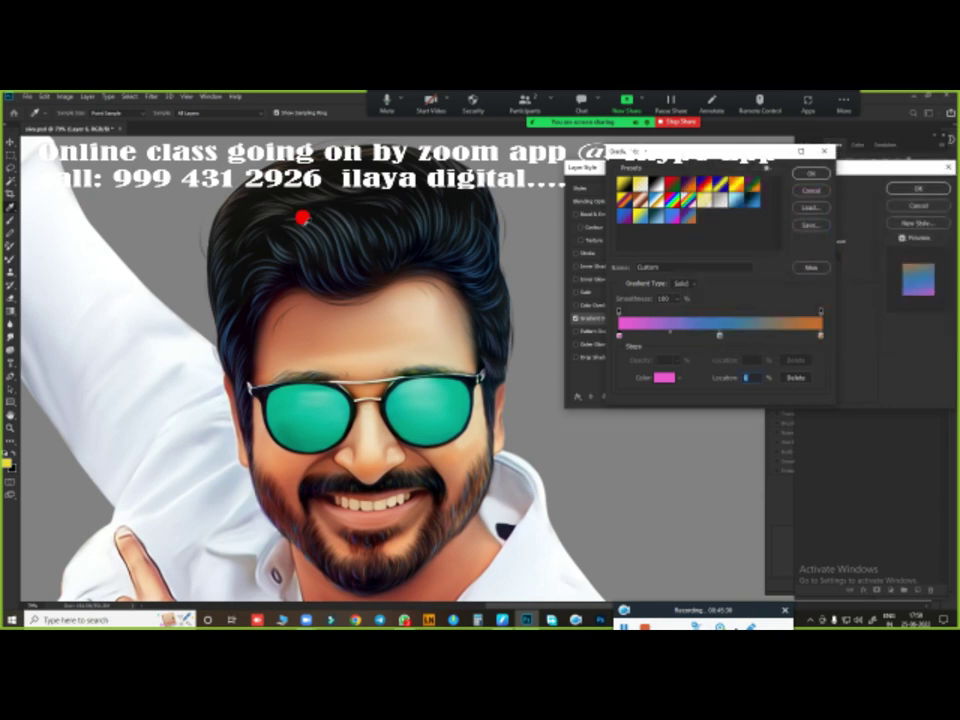
- Make the middle gradient stop blue
left_click(661, 375)
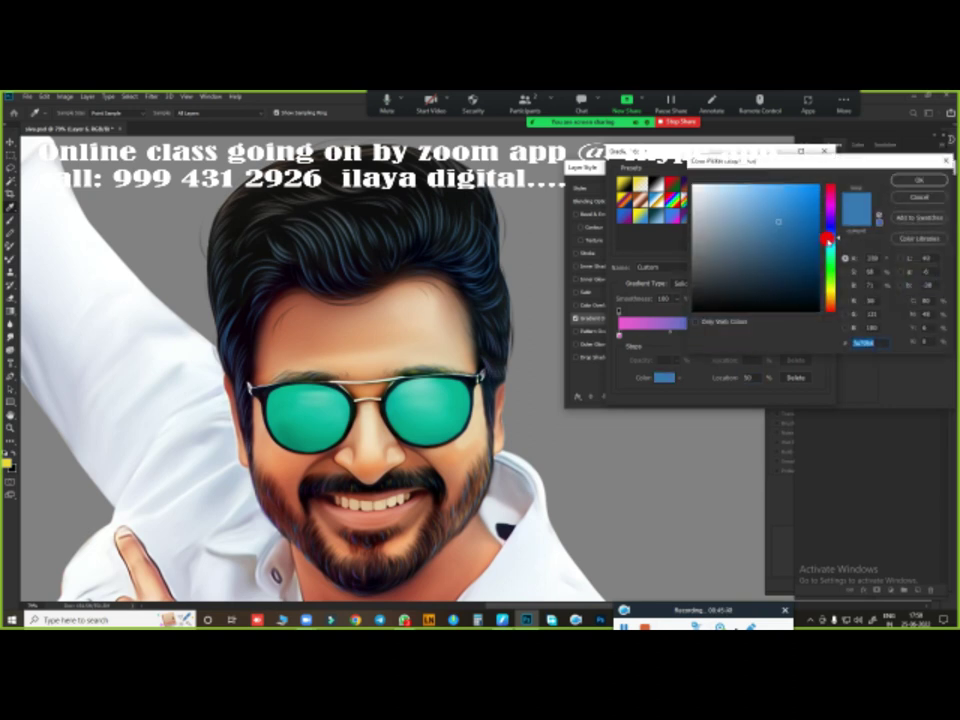
left_click(831, 277)
mouse_move(831, 283)
left_mouse_down()
mouse_move(831, 229)
mouse_move(832, 303)
left_mouse_up()
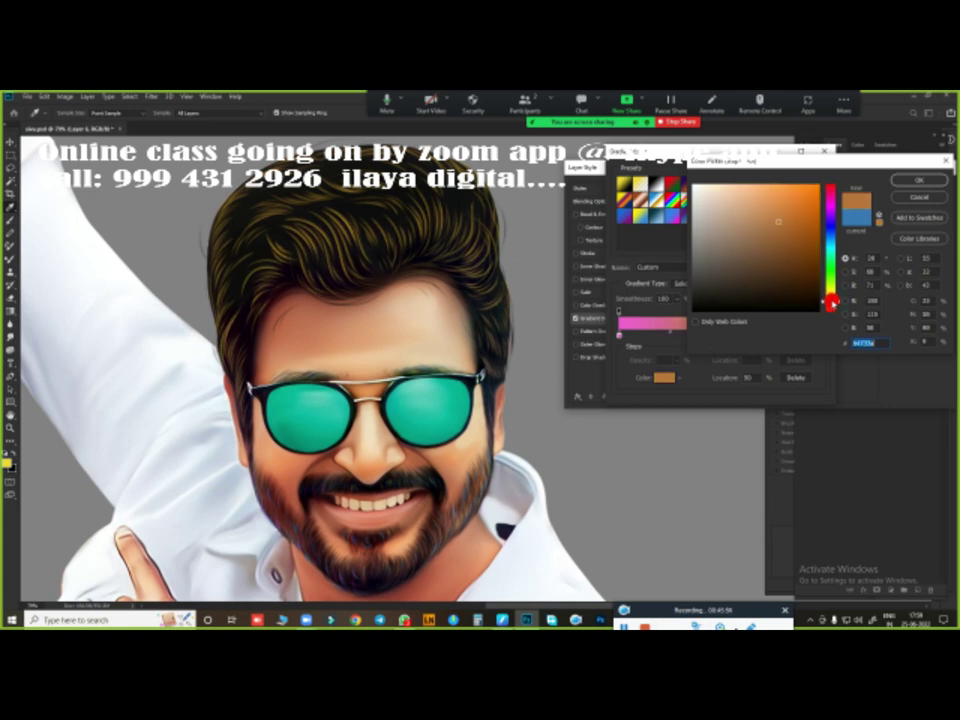
left_click(831, 240)
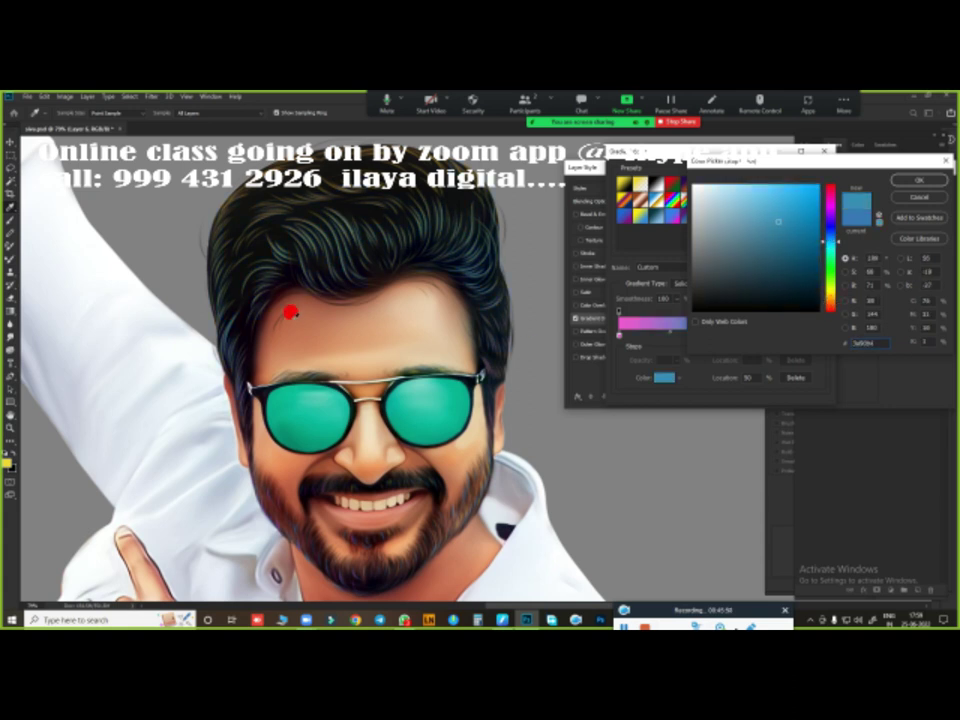
left_click(831, 290)
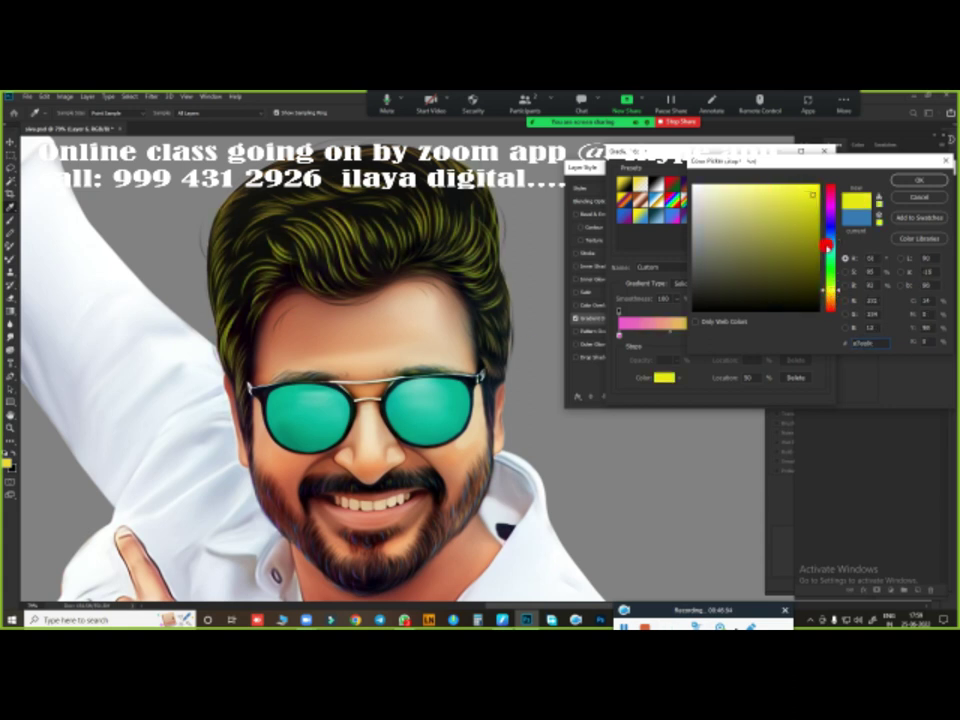
left_click(918, 196)
- Make the right gradient stop bright yellow and accept the pink-blue-yellow gradient
left_click(820, 337)
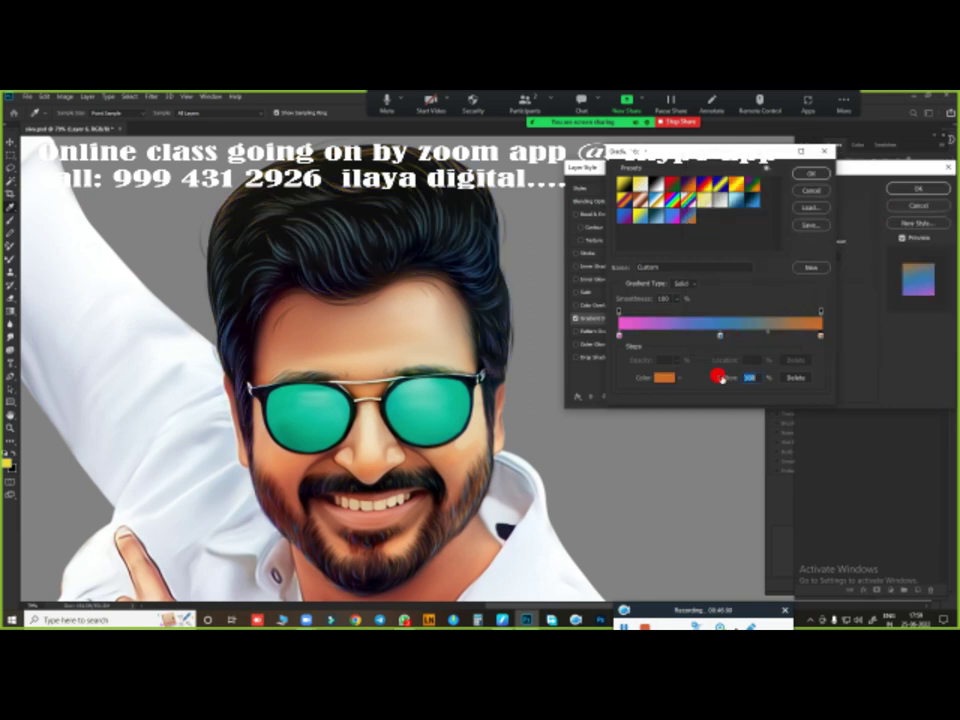
left_click(663, 377)
left_click(831, 290)
left_click(811, 194)
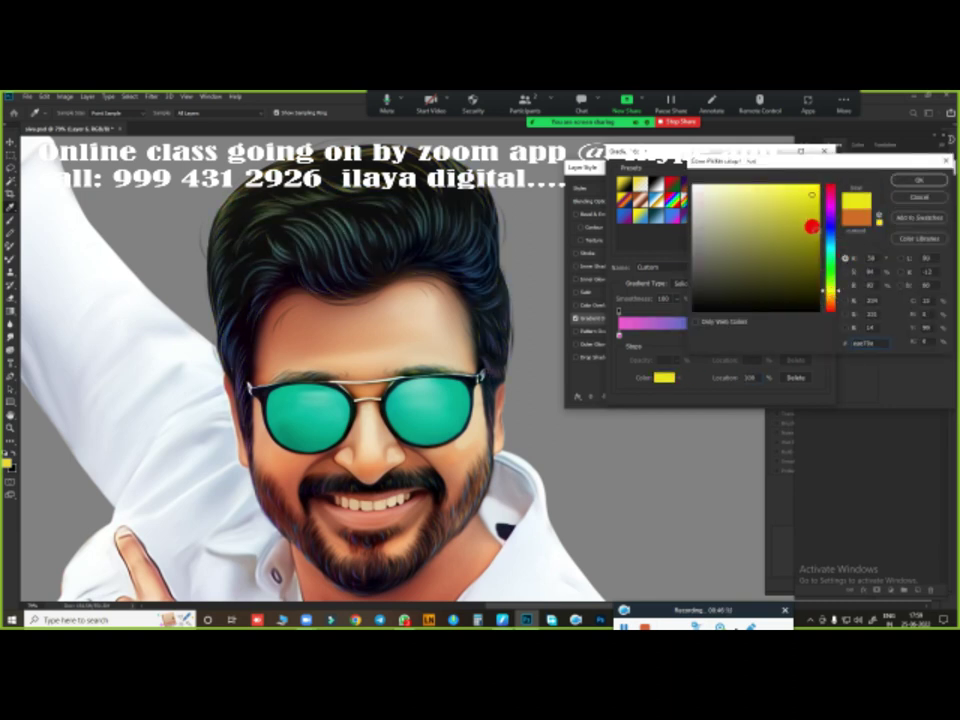
left_click(440, 488)
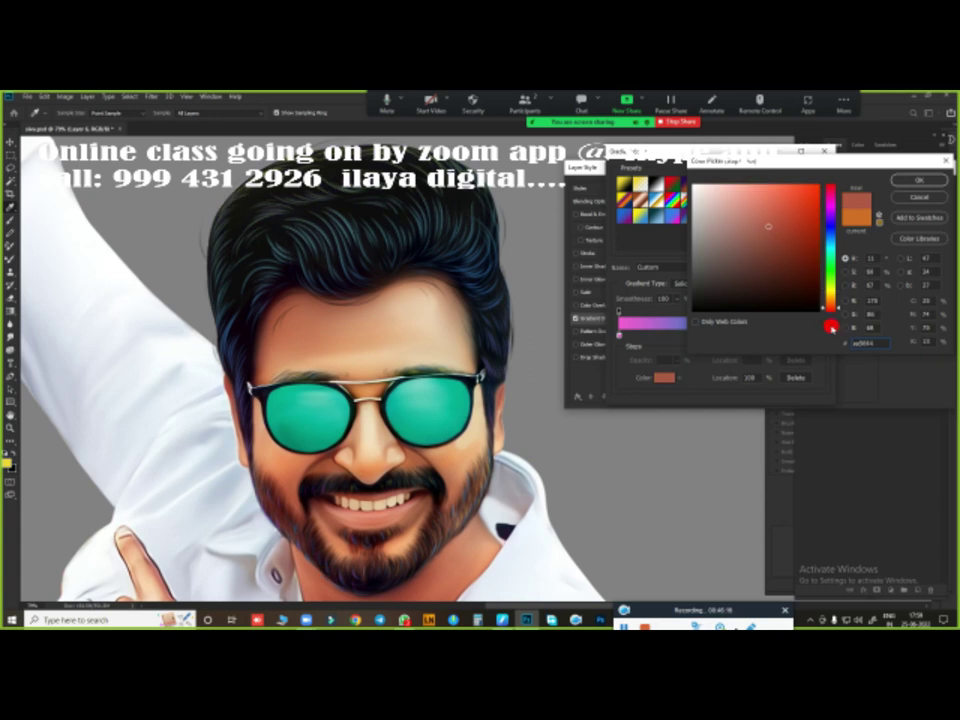
key("Return")
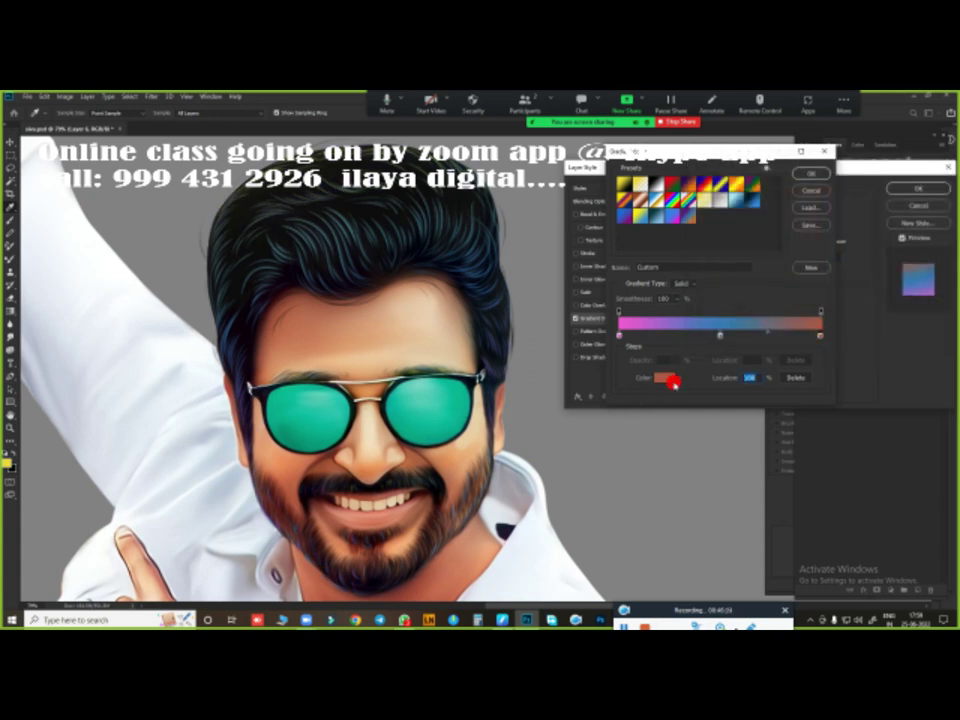
left_click(673, 381)
left_click(831, 289)
left_click(812, 189)
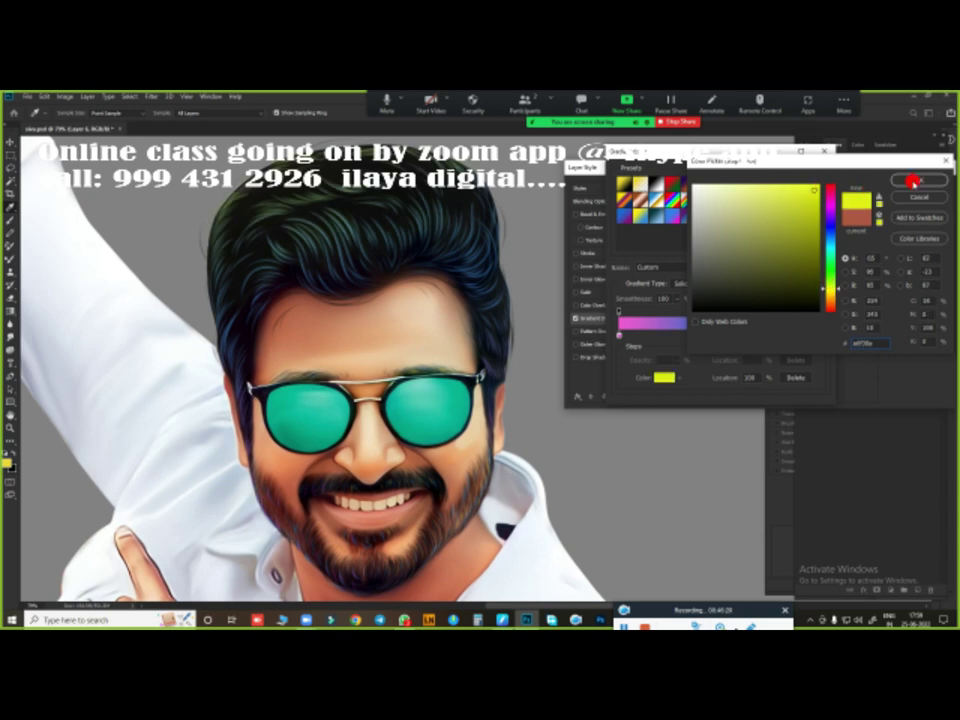
left_click(912, 181)
left_click(823, 178)
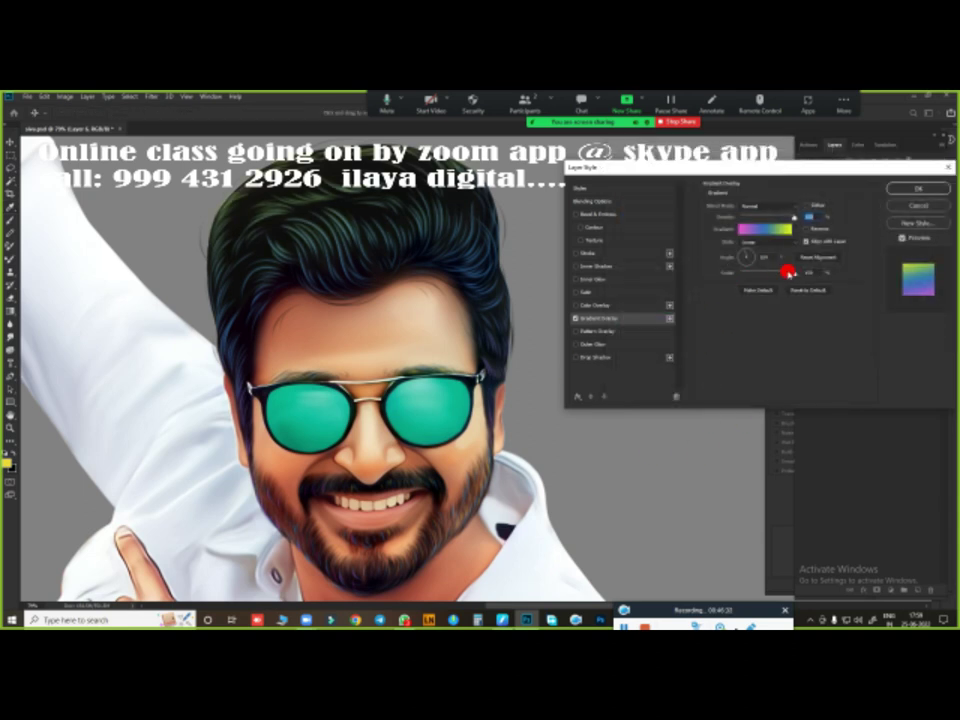
- Rotate the hair's rainbow Gradient Overlay to a new angle and apply the layer style
mouse_move(788, 273)
left_mouse_down()
mouse_move(735, 274)
mouse_move(782, 281)
left_mouse_up()
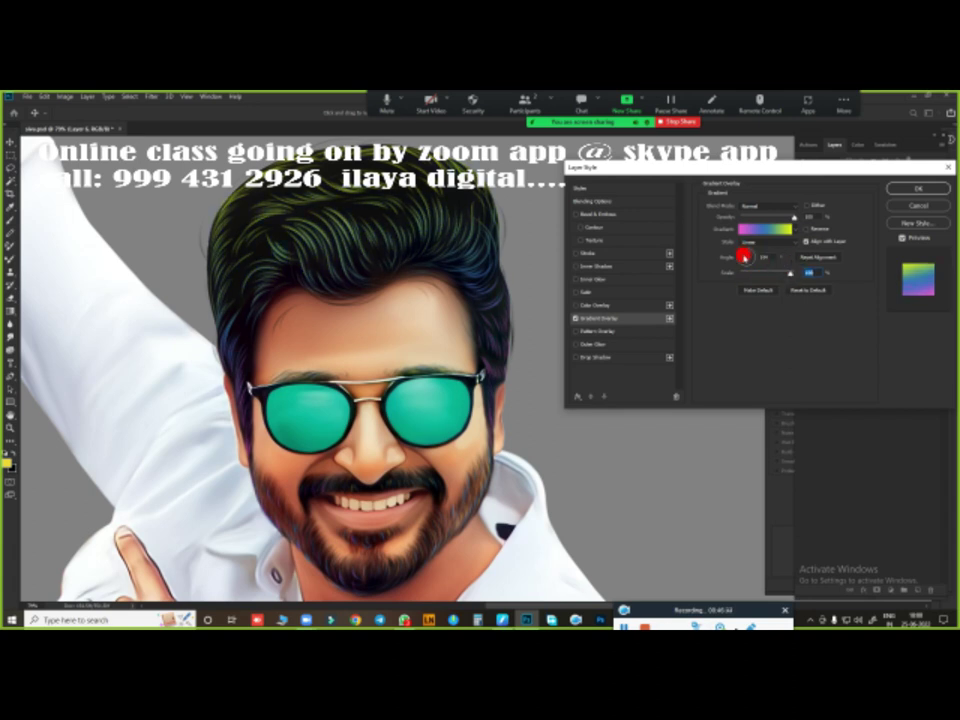
left_click(743, 257)
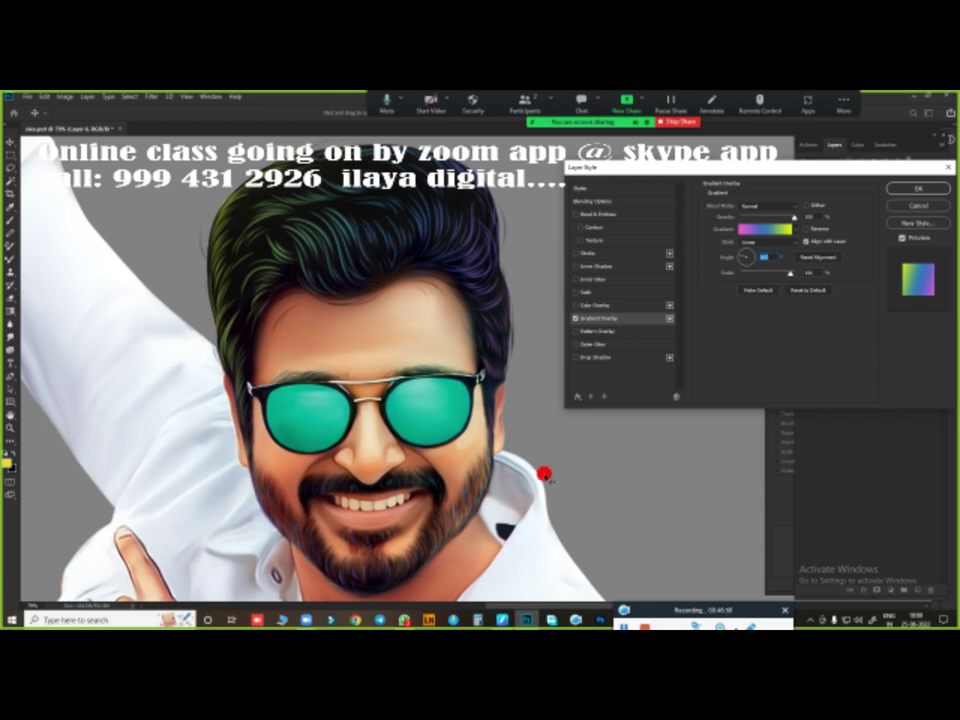
left_click(744, 260)
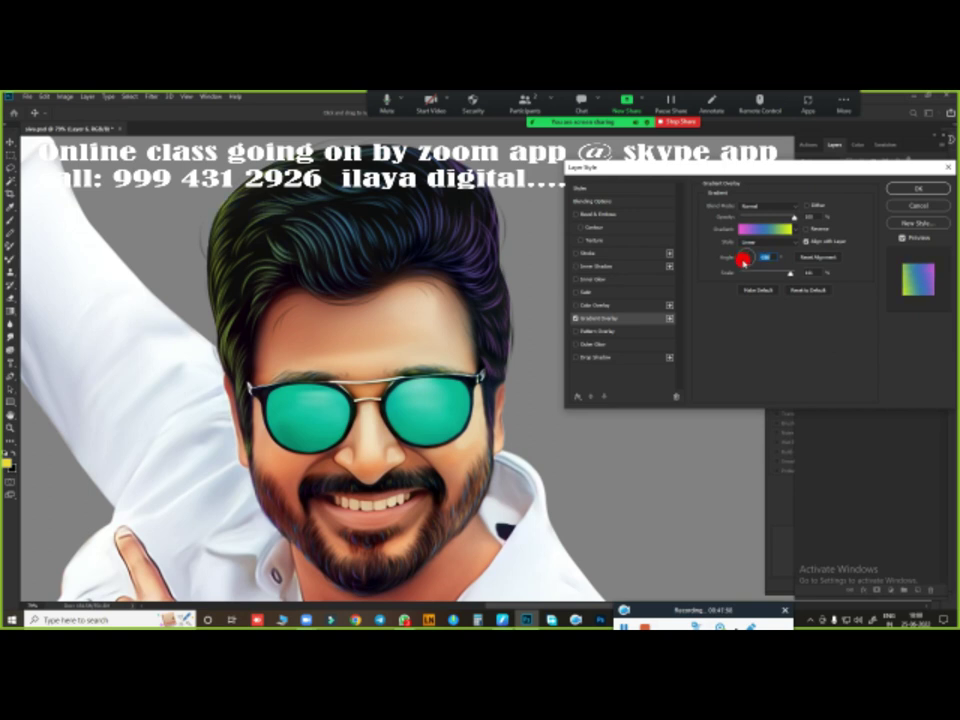
left_click_drag(744, 260, 754, 258)
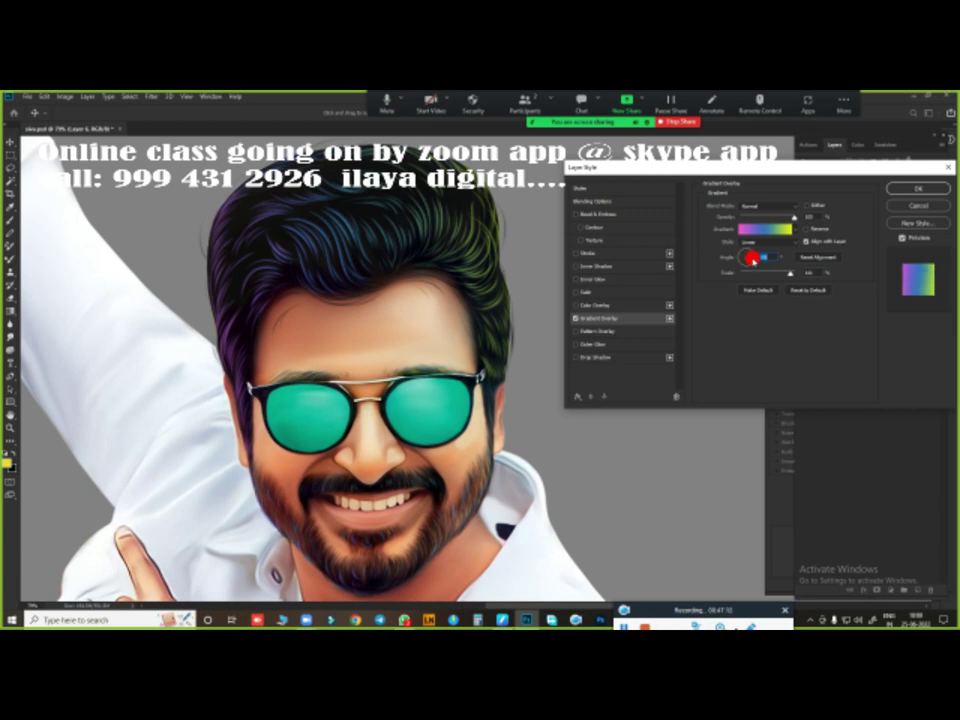
left_click_drag(751, 261, 751, 255)
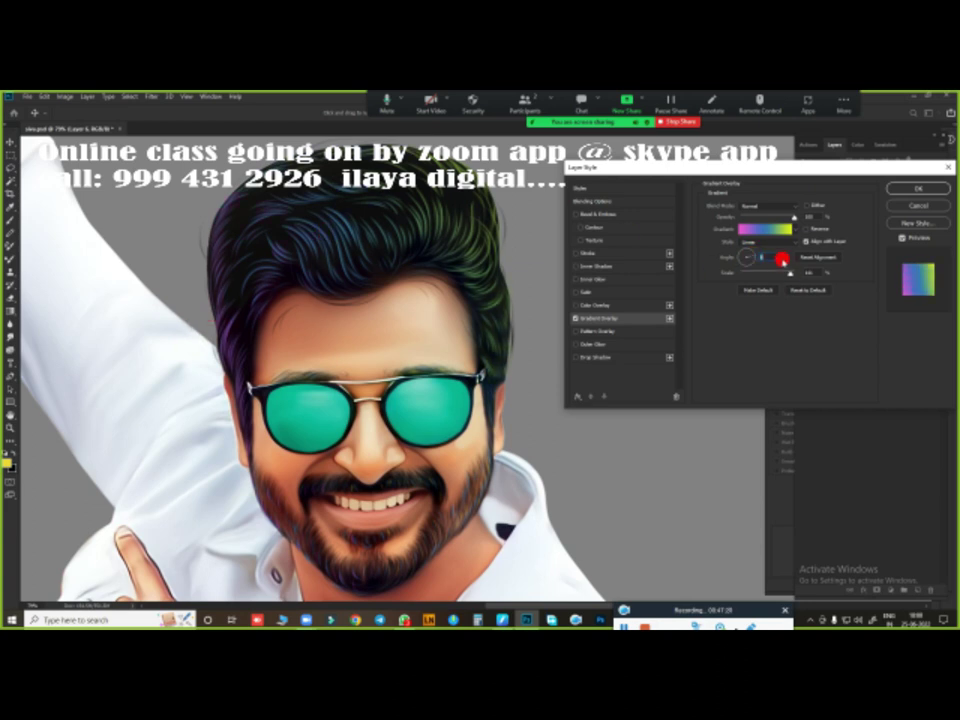
key("Return")
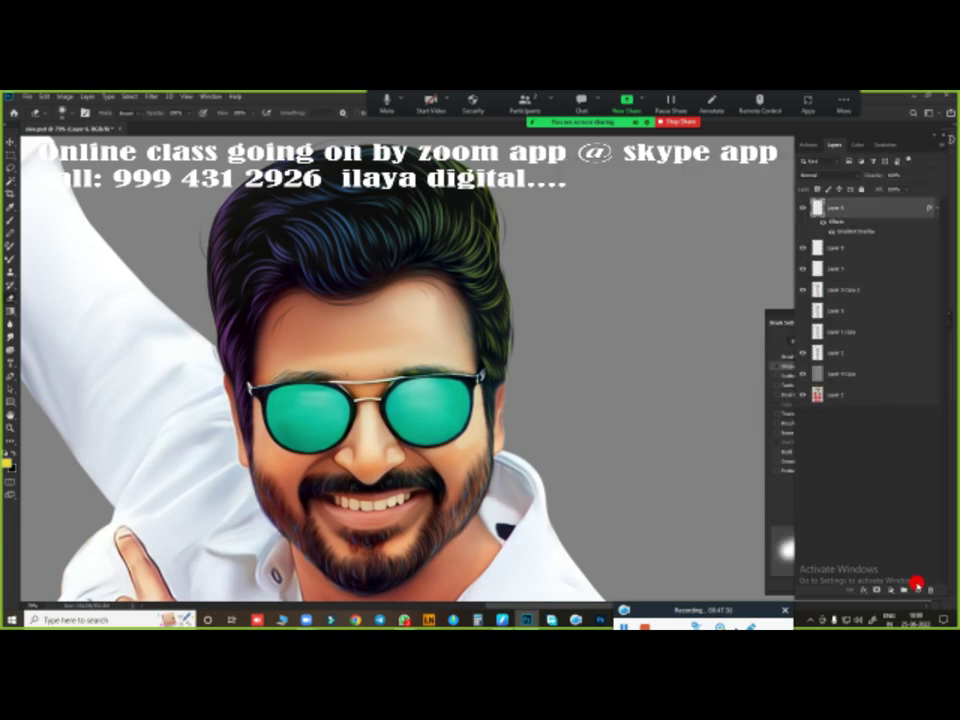
- Merge the hair's gradient effect into a plain layer and shift its Hue slightly left
left_click(916, 586)
key("ctrl+e")
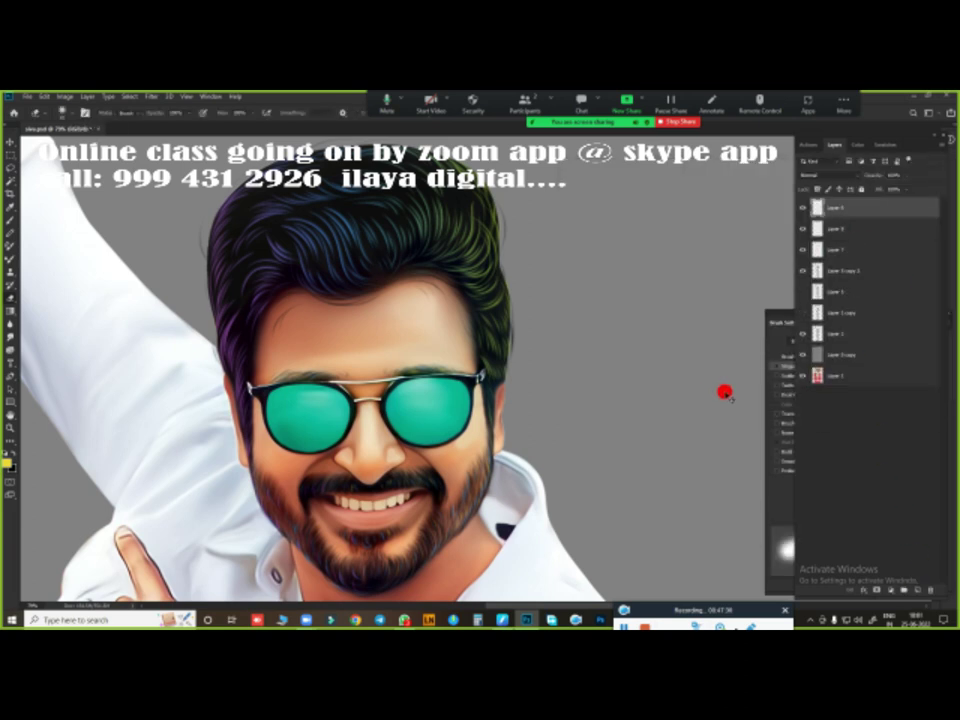
key("ctrl+u")
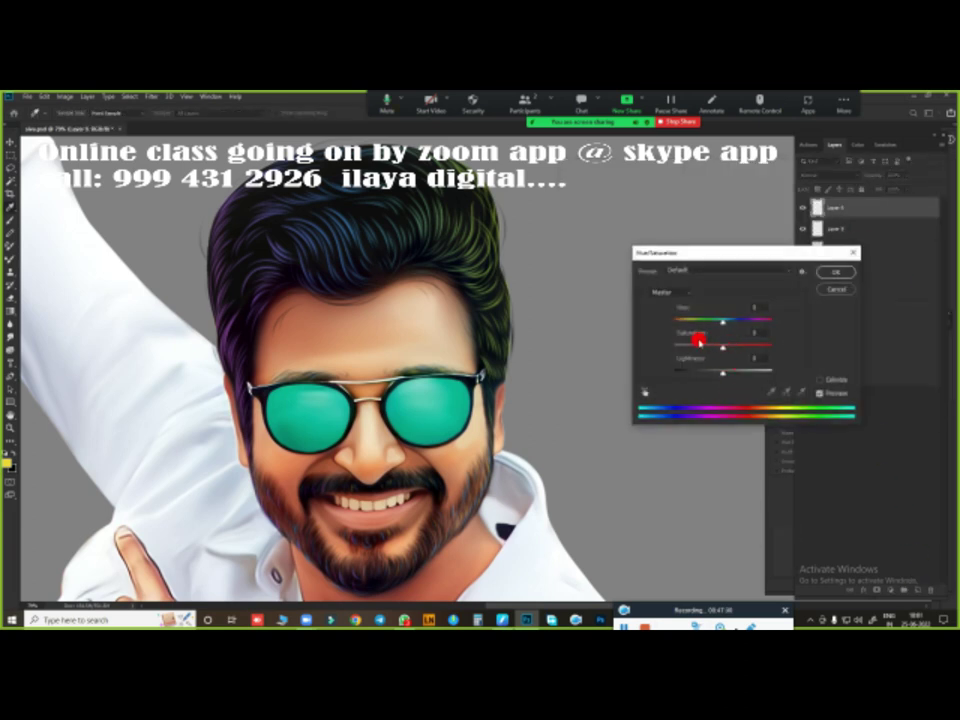
mouse_move(721, 324)
left_mouse_down()
mouse_move(677, 321)
mouse_move(772, 323)
mouse_move(727, 331)
left_mouse_up()
- Confirm the hue shift and zoom around to inspect the purple, blue and yellow-green hair
left_click(833, 272)
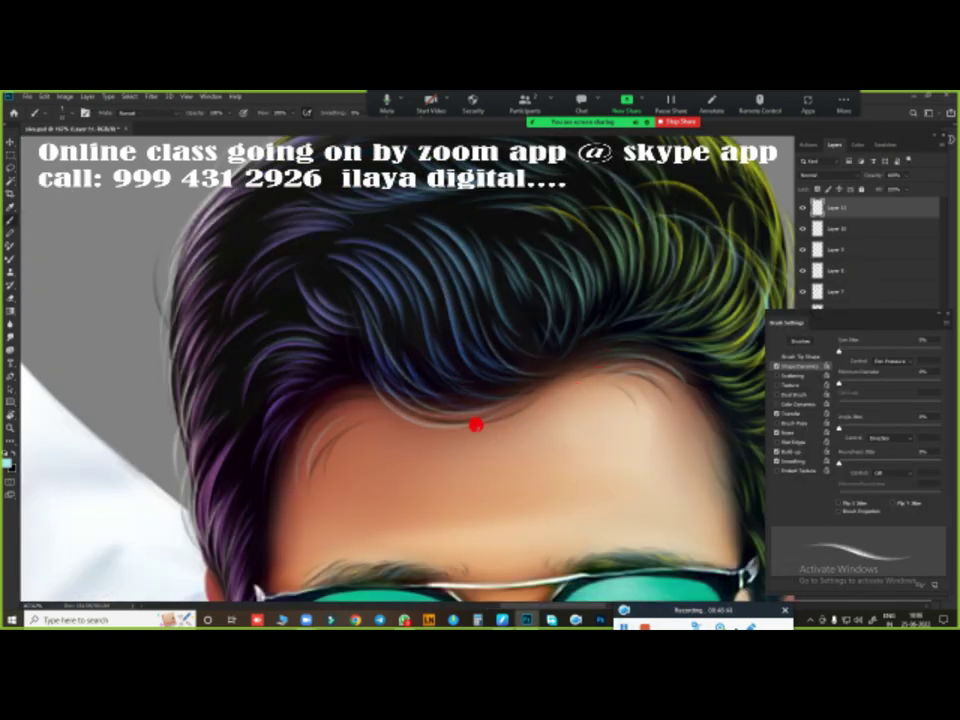
scroll(476, 425, "down", 3)
scroll(499, 399, "up", 3)
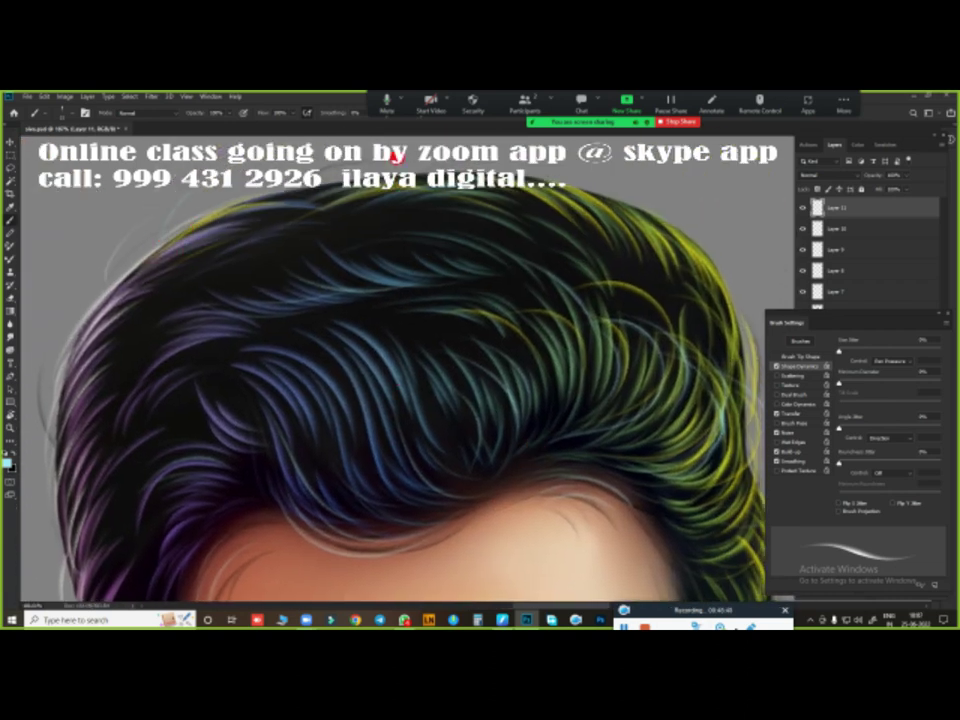
scroll(700, 339, "down", 3)
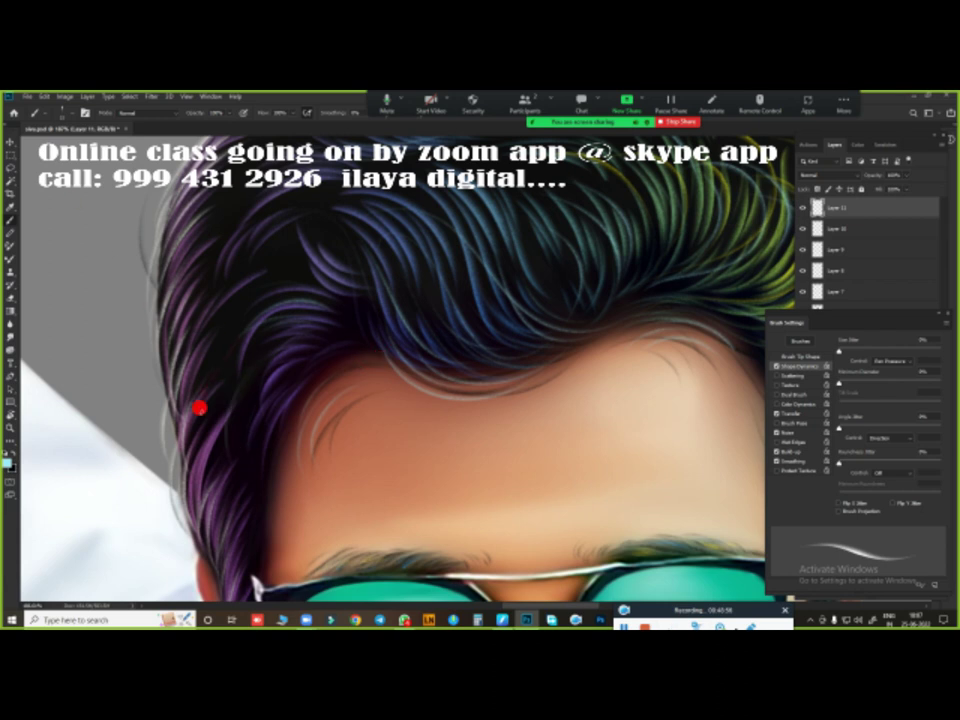
scroll(437, 509, "down", 5)
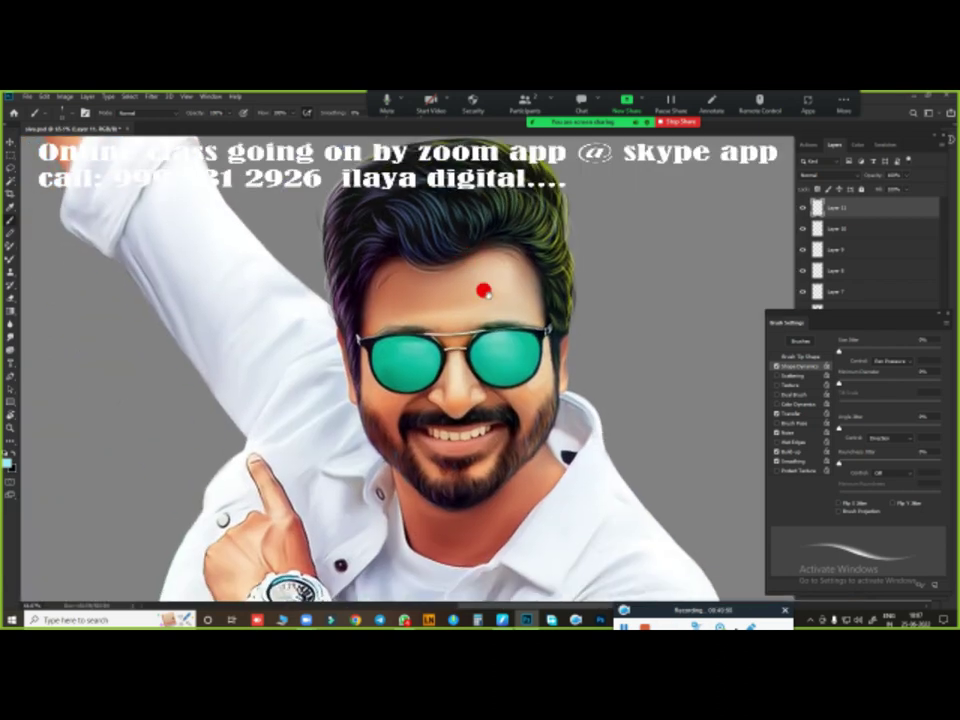
scroll(490, 300, "up", 1)
scroll(505, 325, "up", 1)
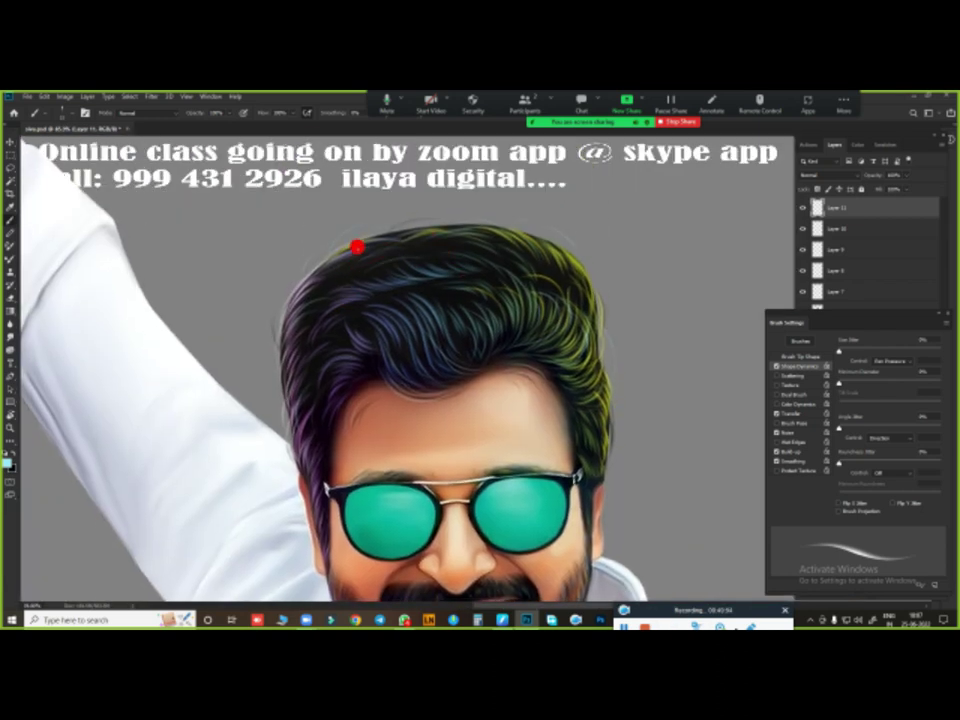
scroll(558, 266, "down", 3)
scroll(550, 380, "up", 1)
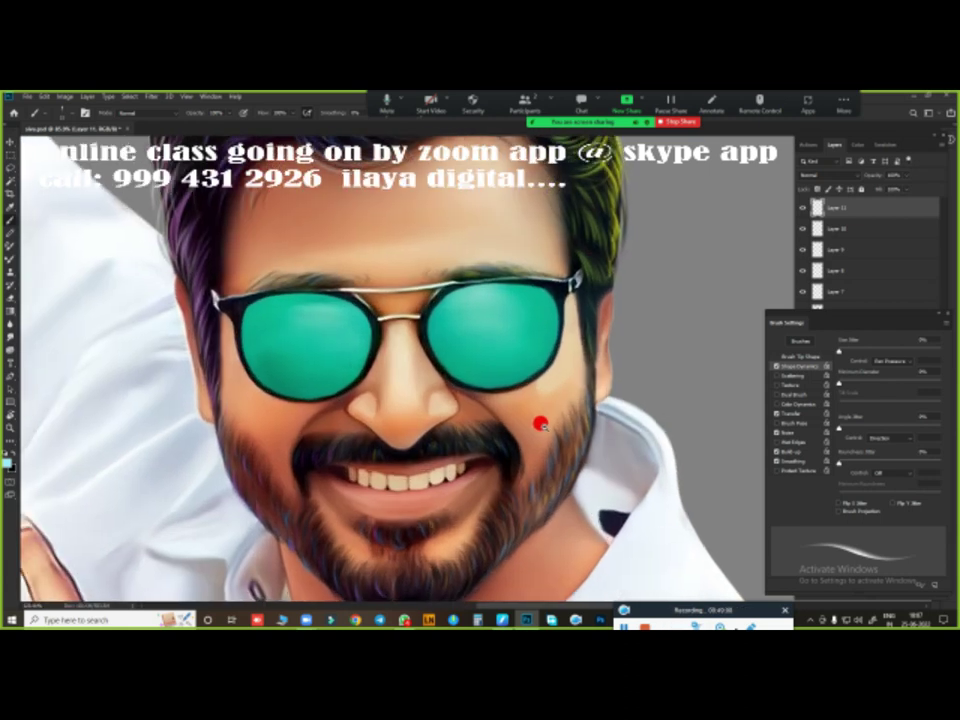
scroll(538, 422, "down", 3)
scroll(610, 365, "down", 1)
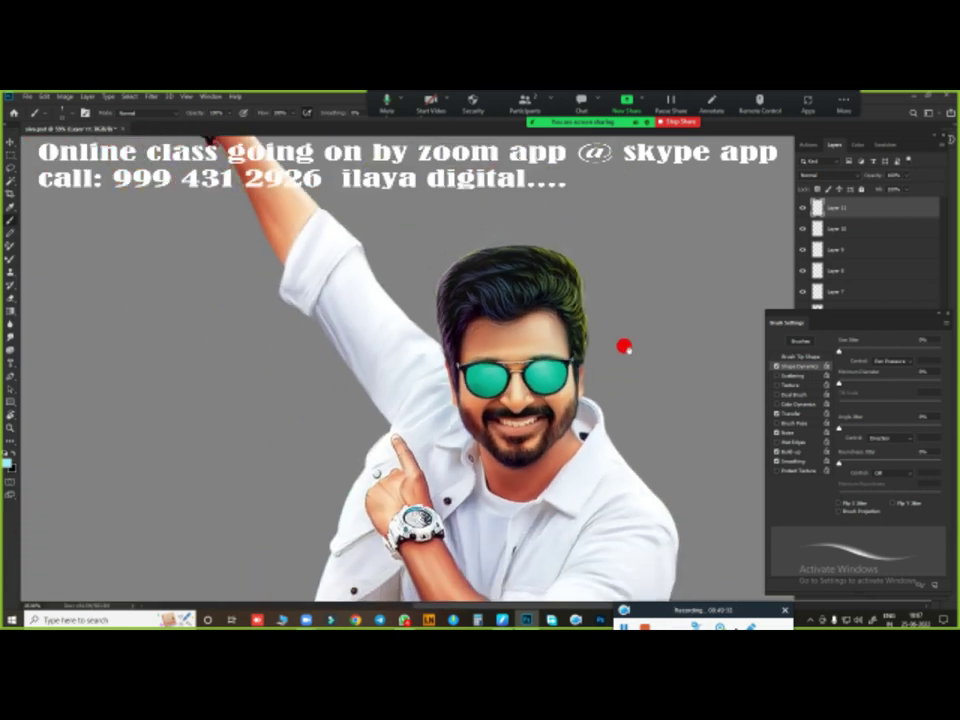
scroll(580, 310, "down", 1)
- Put Layers 7 through 12 into a new Group 1
left_click(858, 232)
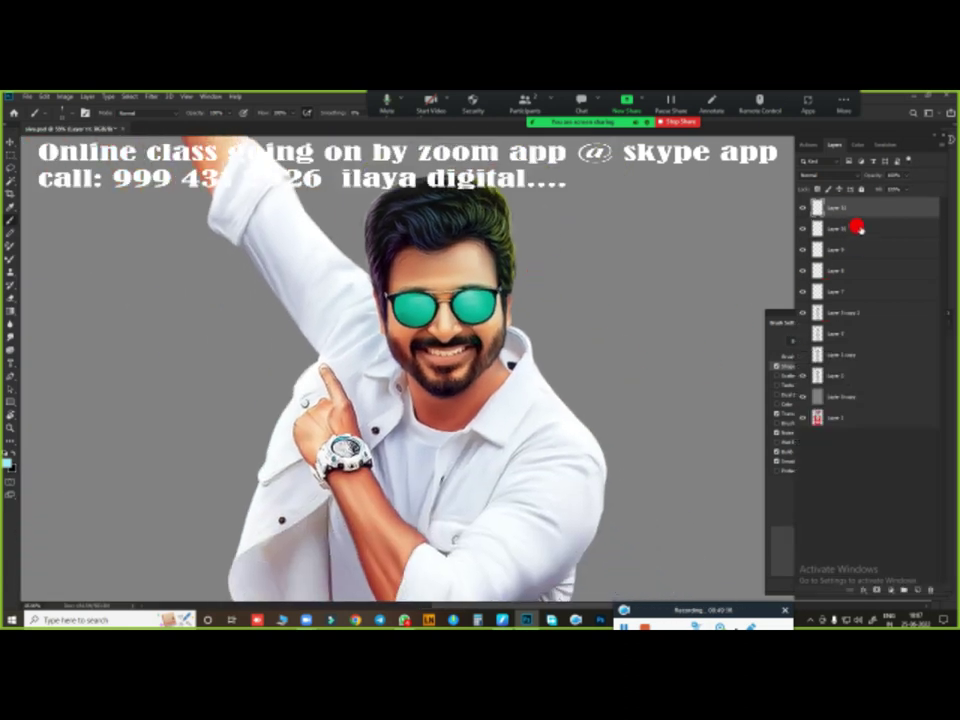
left_click(858, 295, "shift")
key("ctrl+g")
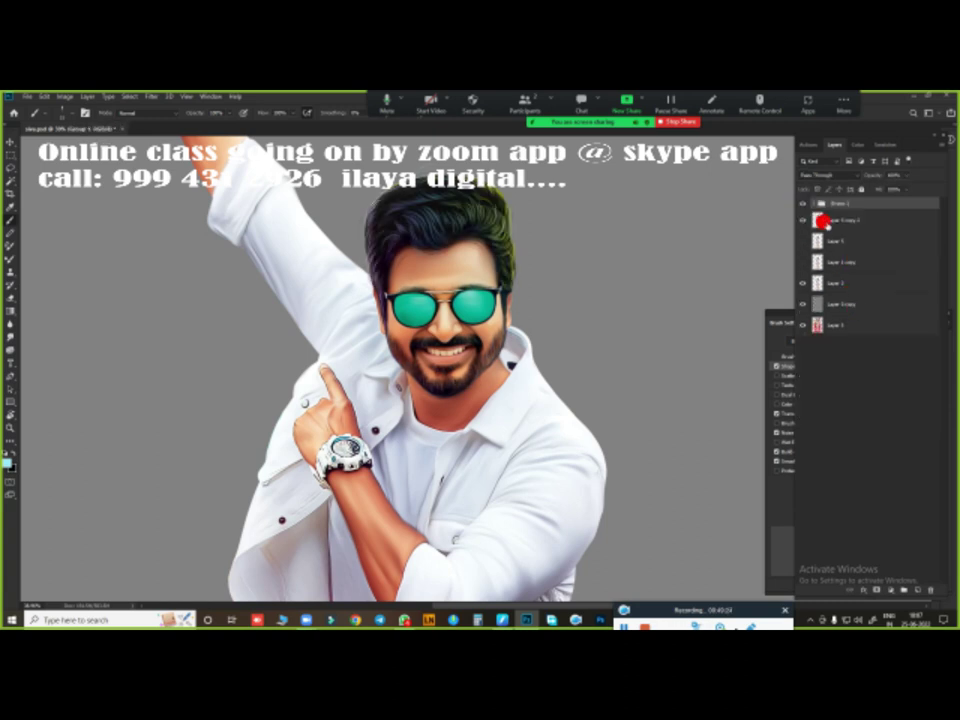
- Duplicate Layer 5 copy 2, delete it, and zoom in on the mouth
left_click(832, 220)
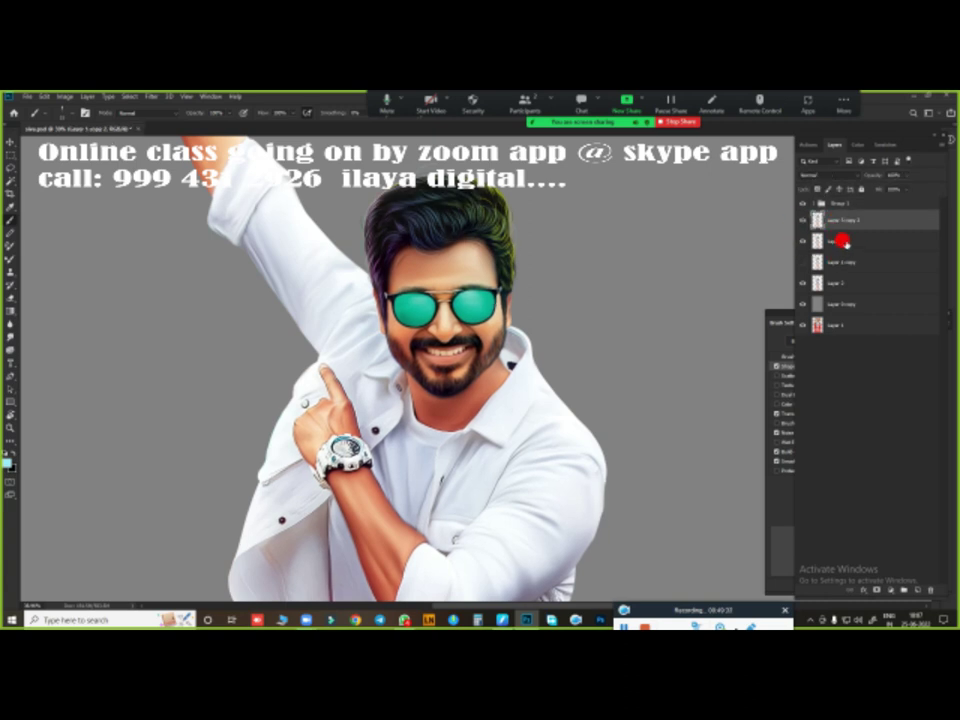
key("ctrl+j")
scroll(611, 332, "up", 2)
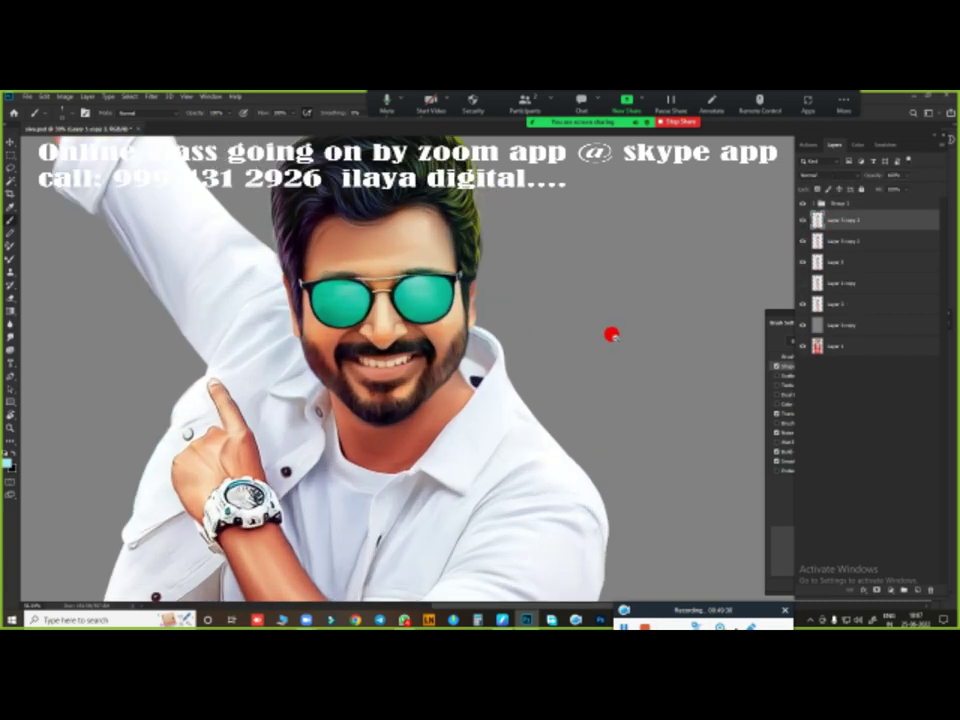
key("Delete")
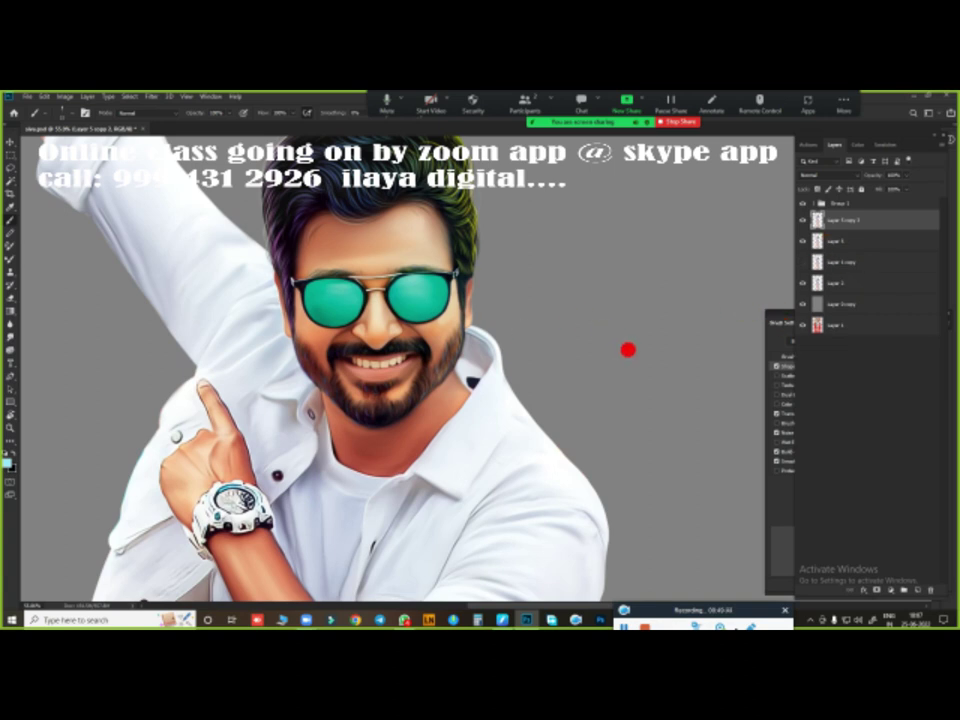
scroll(583, 349, "down", 3)
scroll(578, 348, "up", 3)
scroll(600, 355, "up", 2)
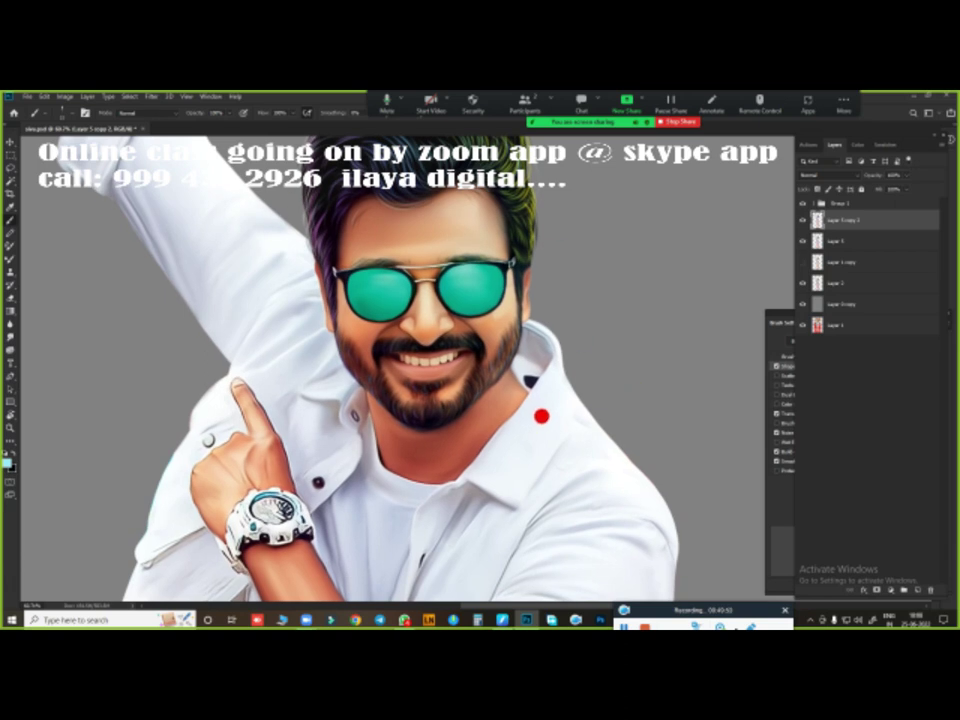
scroll(459, 399, "up", 2)
scroll(484, 407, "up", 2)
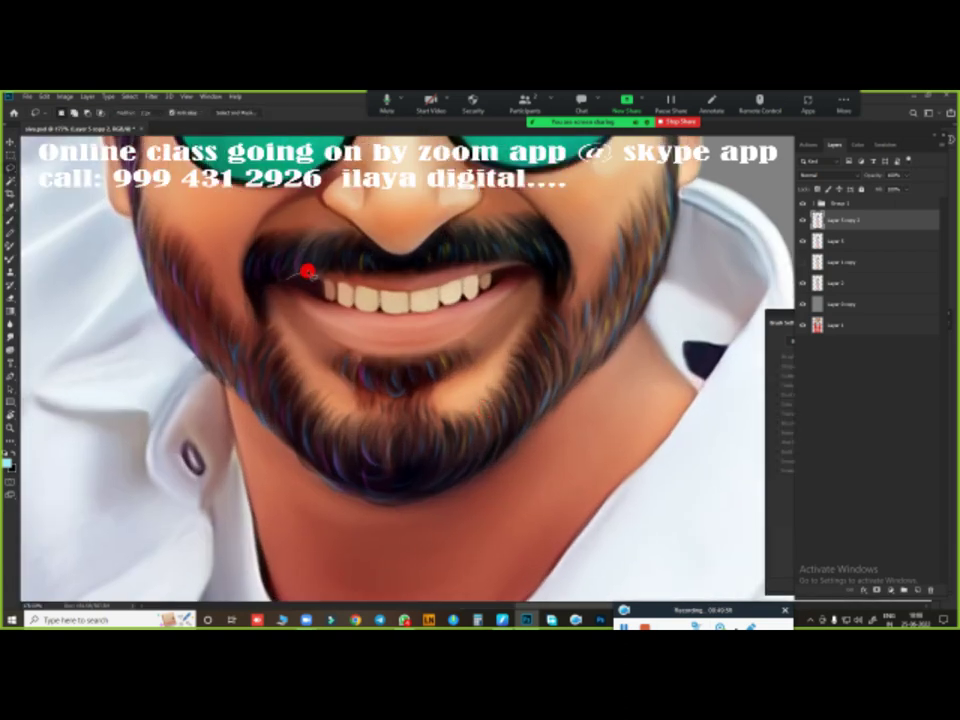
- Lasso around the lips and teeth, feather the selection, and copy it to a new top layer
mouse_move(308, 271)
left_mouse_down()
mouse_move(321, 281)
mouse_move(288, 299)
left_mouse_up()
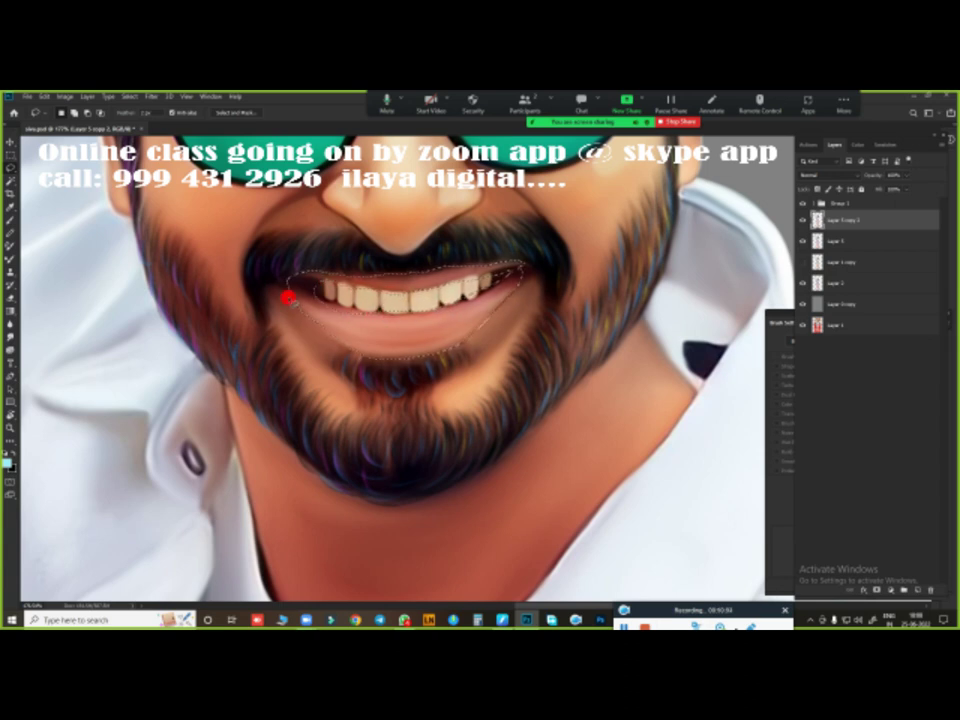
key("shift+F6")
key("Return")
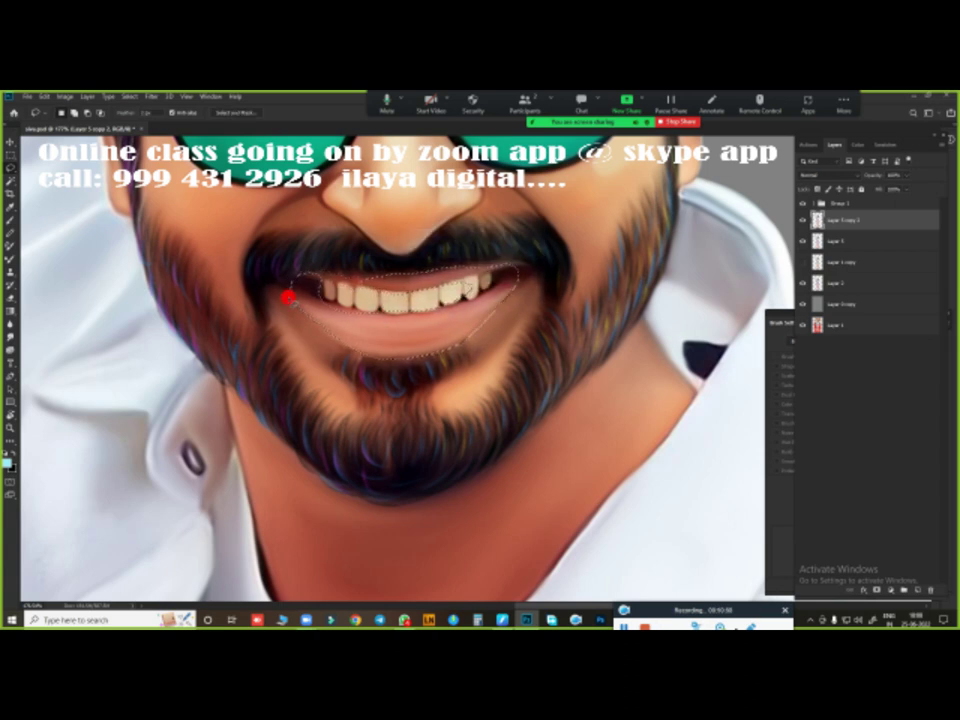
key("ctrl+j")
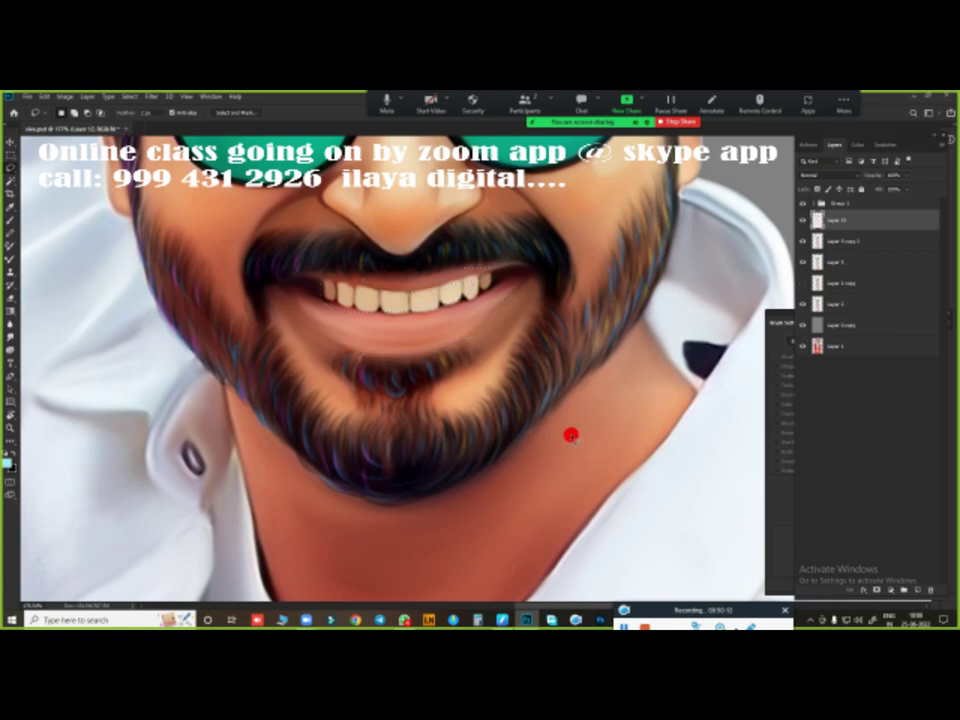
- Redden the mouth layer with Curves, raising the black point and adjusting green and red channels
key("ctrl+0")
key("ctrl+m")
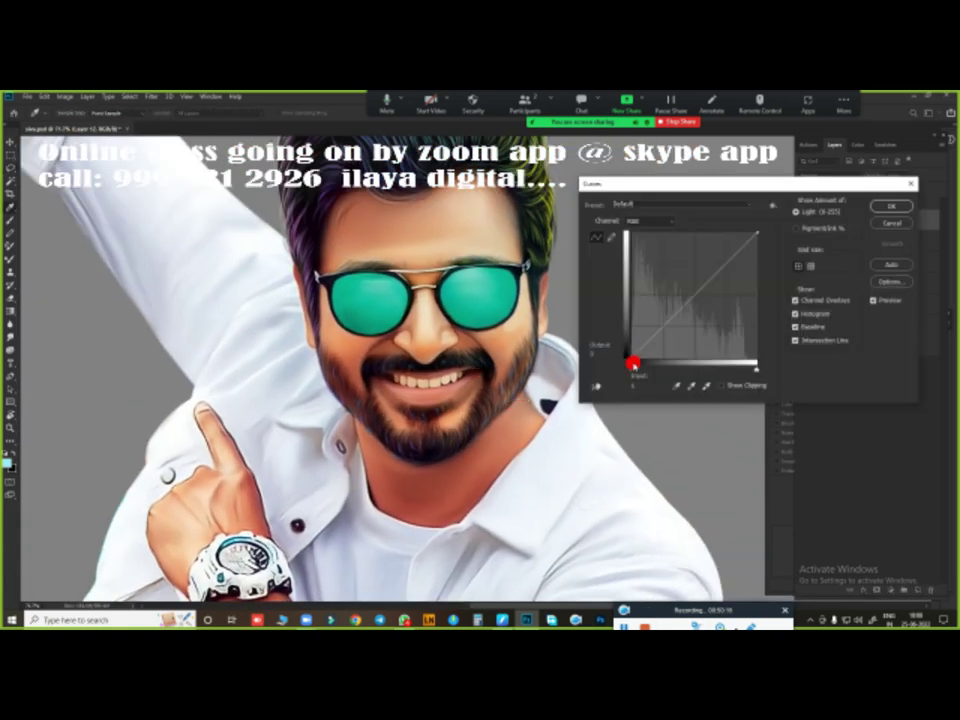
left_click(873, 206)
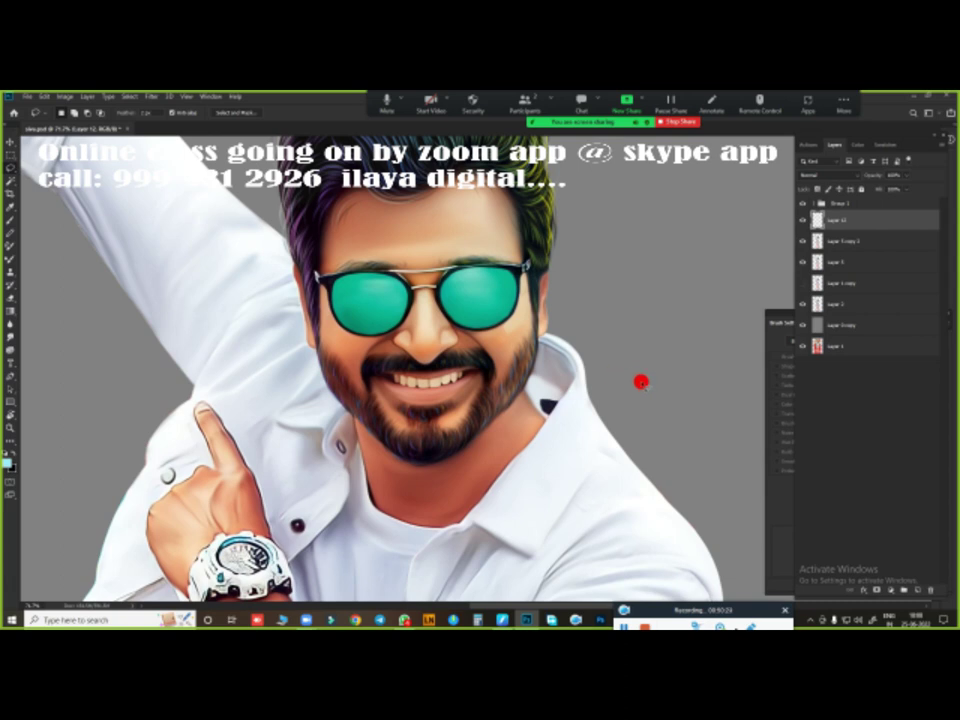
key("ctrl+m")
scroll(632, 372, "up", 2)
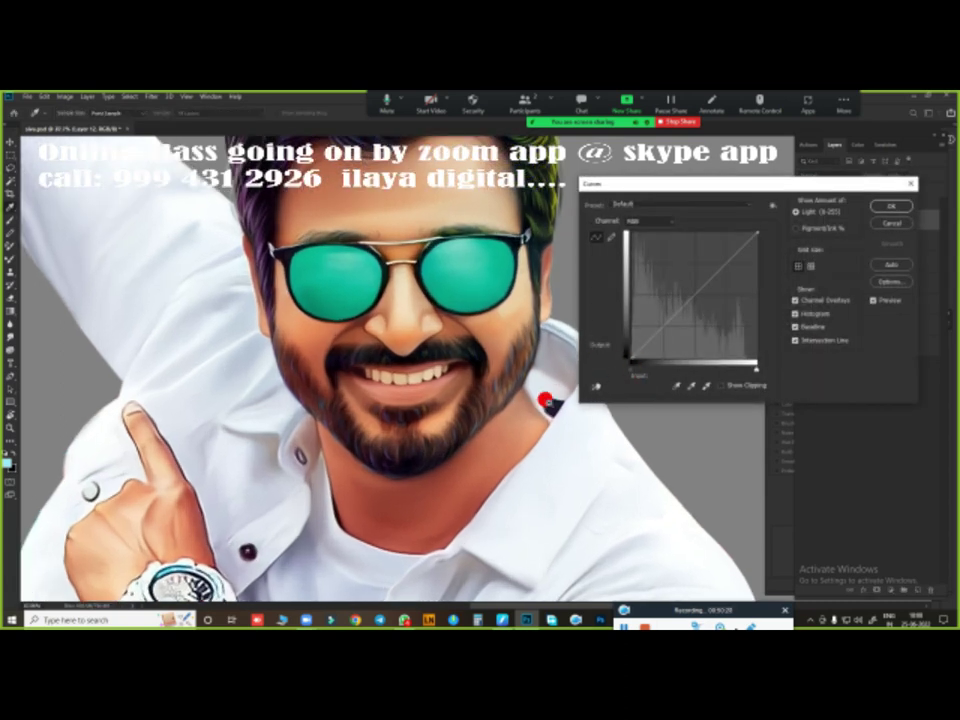
mouse_move(628, 369)
left_mouse_down()
mouse_move(656, 368)
mouse_move(628, 372)
left_mouse_up()
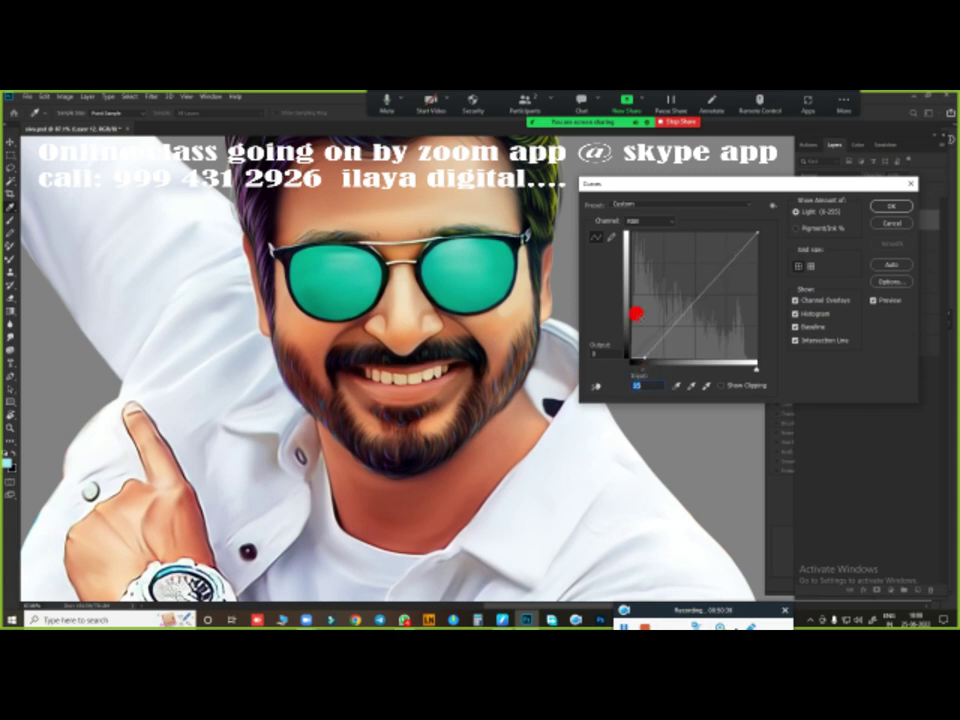
left_click(648, 220)
left_click(643, 245)
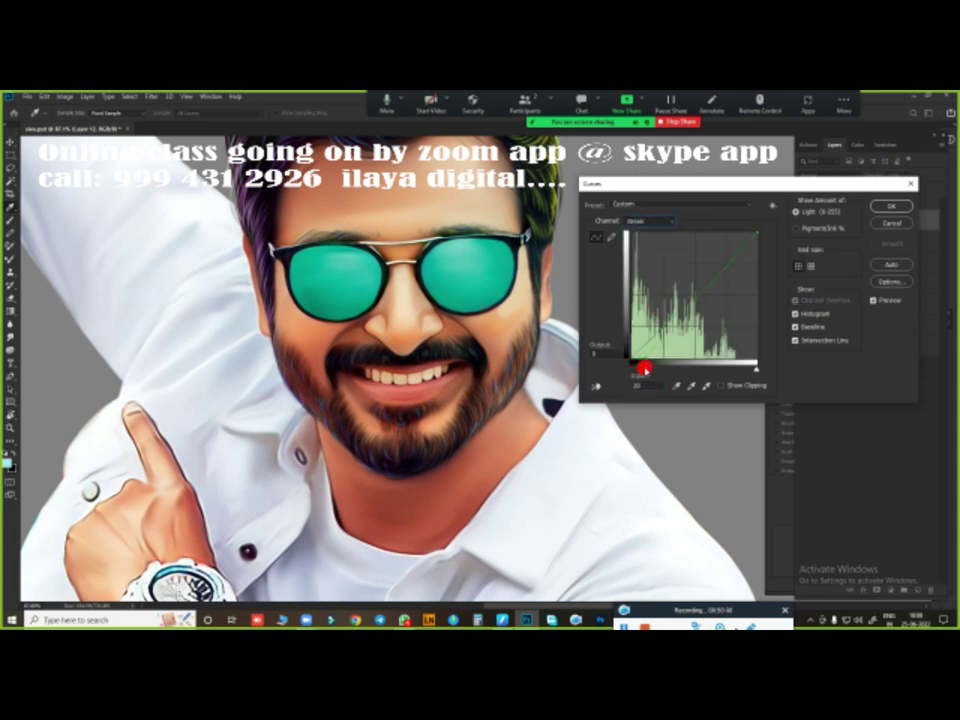
left_click(648, 220)
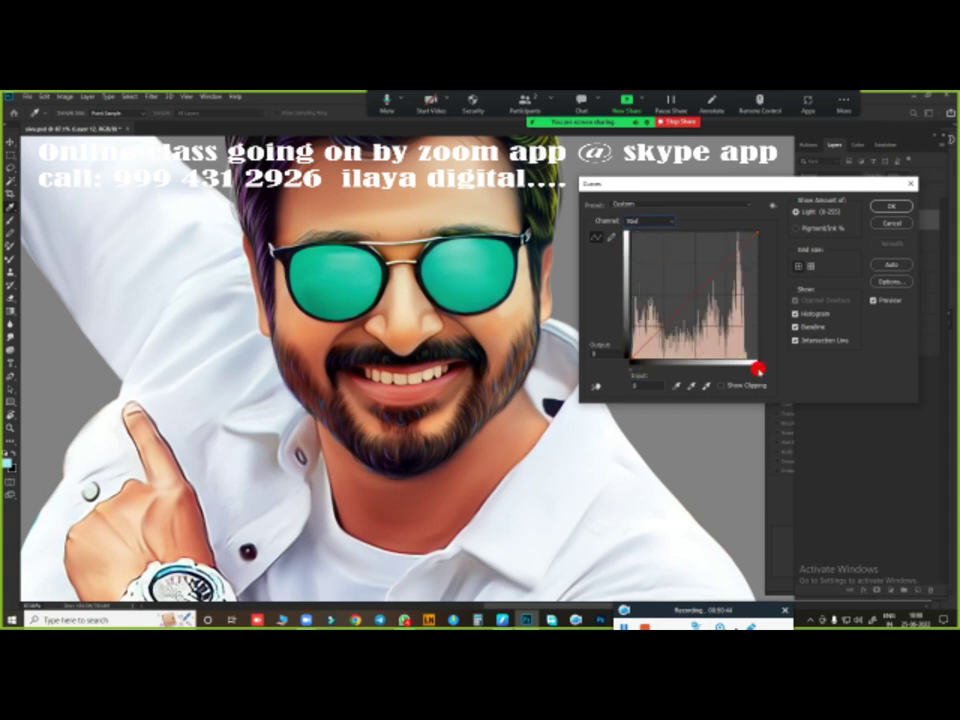
key("Return")
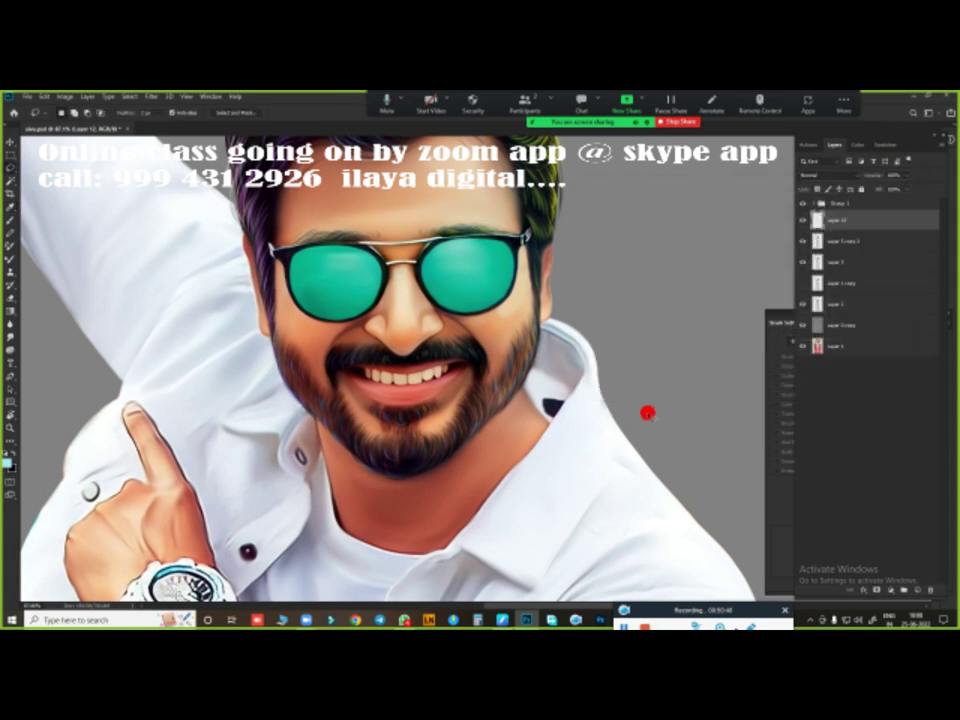
key("ctrl+u")
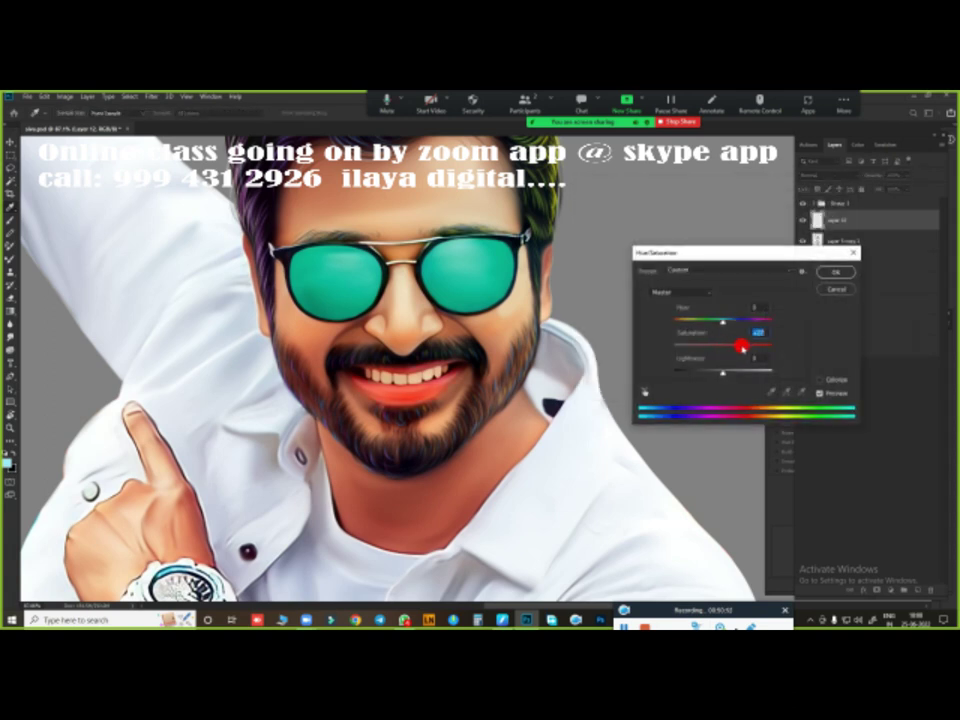
- Boost the mouth layer's red saturation and apply a Color Balance adjustment
mouse_move(741, 346)
left_mouse_down()
mouse_move(762, 343)
mouse_move(726, 352)
left_mouse_up()
left_click(832, 271)
key("ctrl+b")
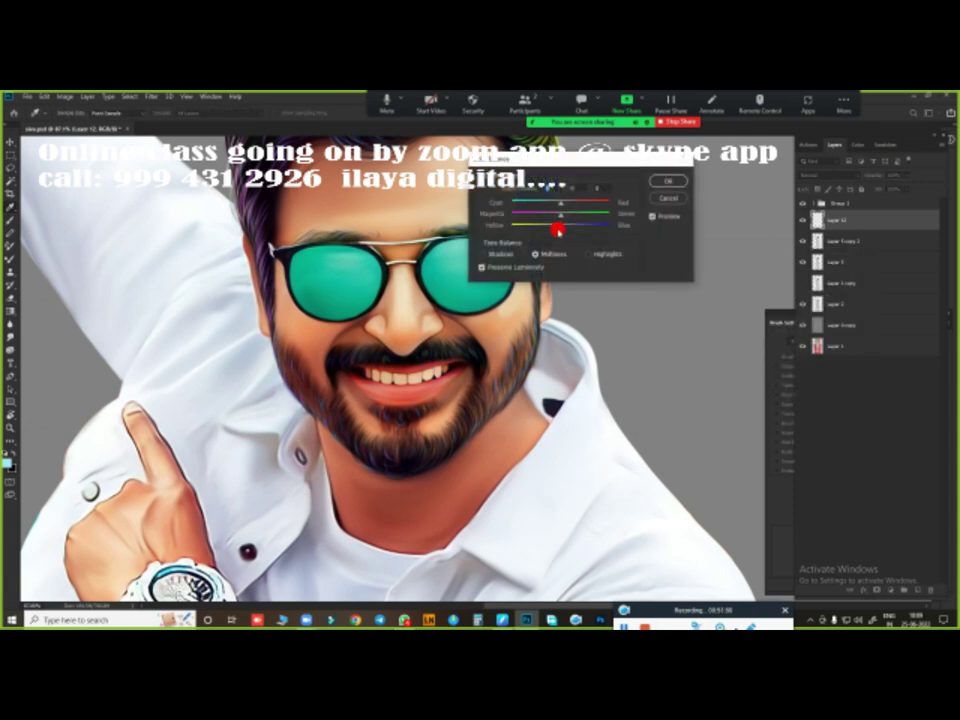
left_click(668, 181)
key("ctrl+0")
scroll(510, 379, "up", 3)
scroll(490, 262, "up", 2)
scroll(490, 262, "down", 3)
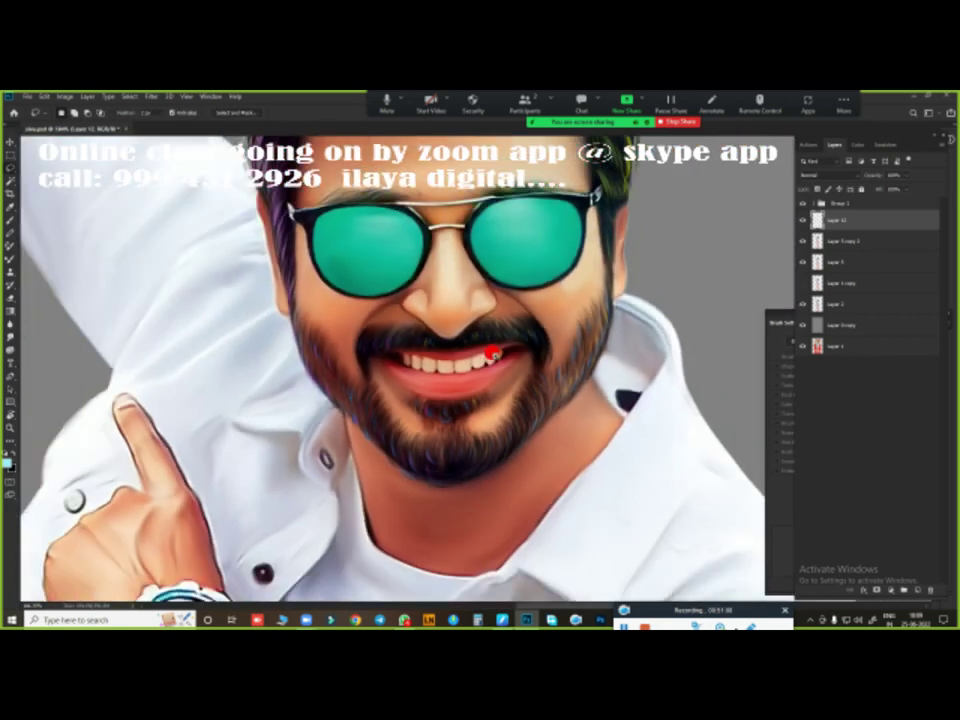
scroll(467, 360, "up", 1)
- Push lip saturation to about +28, then shift Color Balance highlights slightly toward magenta
key("ctrl+u")
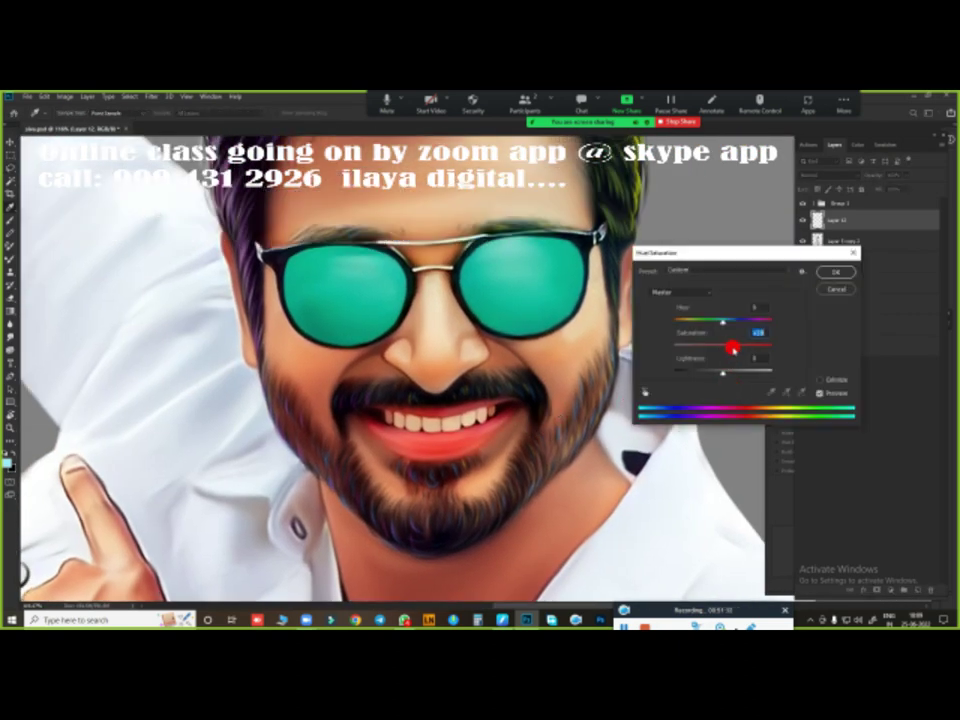
key("shift+Tab")
left_click_drag(731, 346, 742, 347)
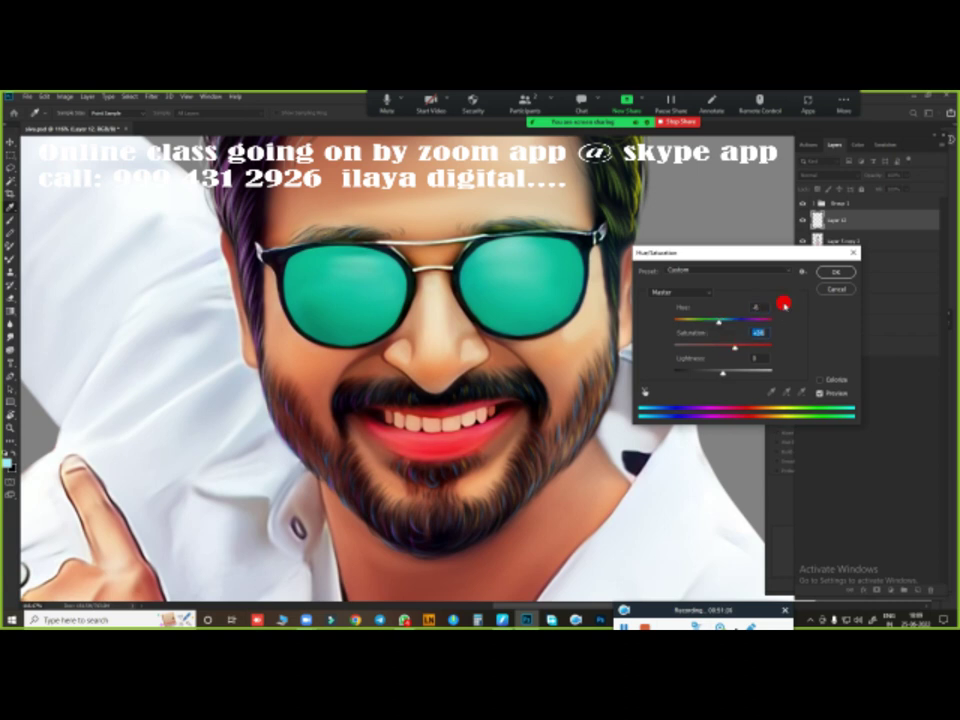
key("ctrl+minus")
key("Return")
key("ctrl+minus")
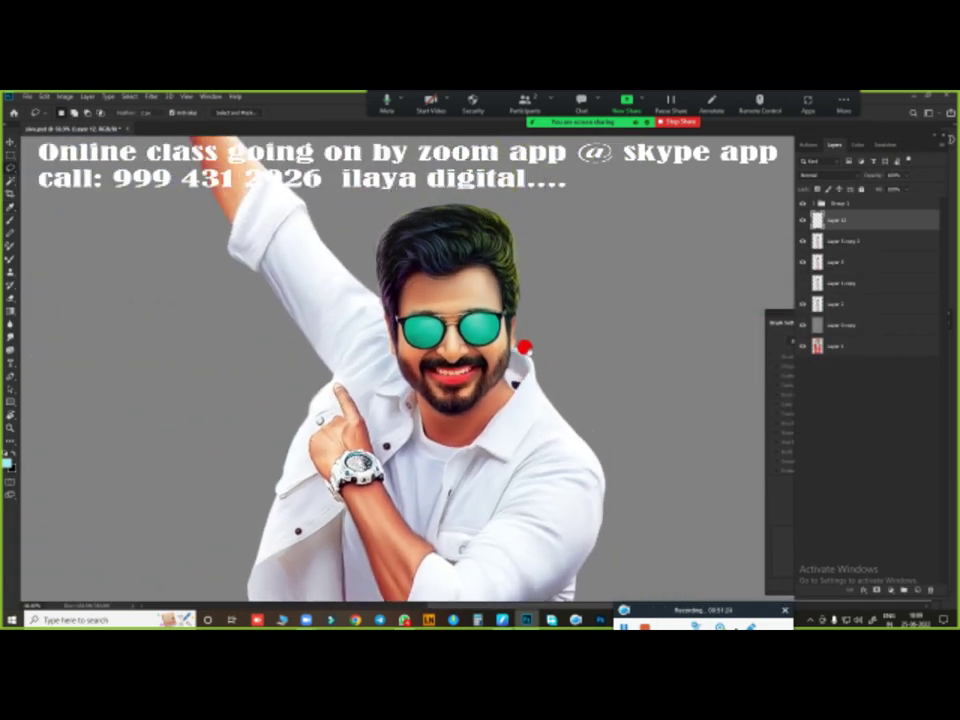
key("ctrl+plus")
key("ctrl+b")
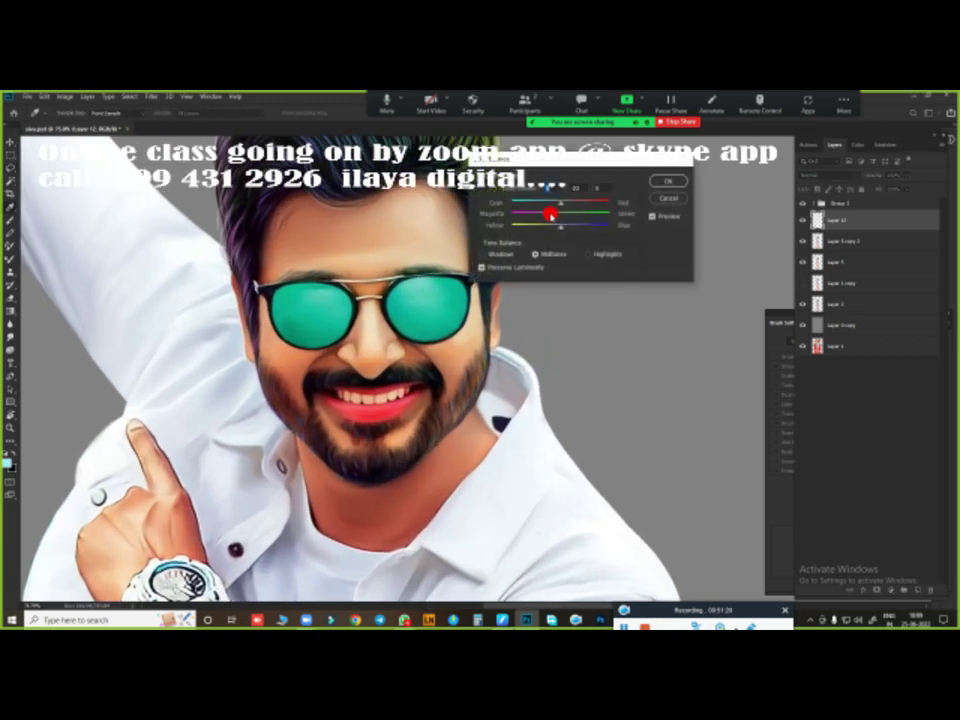
key("alt+h")
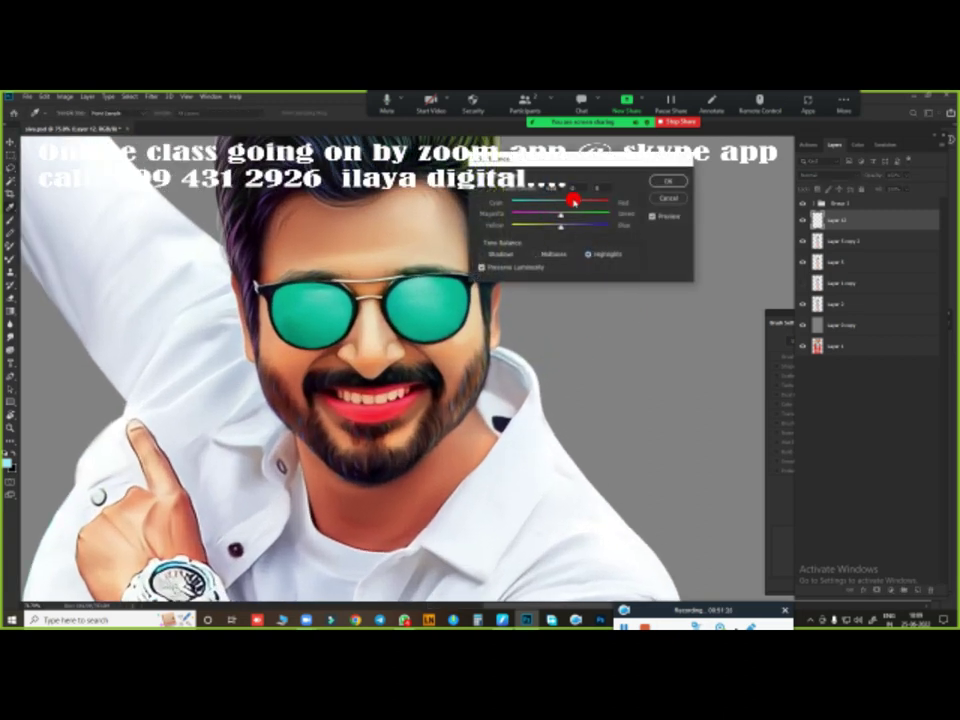
left_click_drag(560, 214, 556, 215)
- Confirm the Color Balance change and lower the red lip layer's opacity toward natural
left_click(662, 180)
key("ctrl+0")
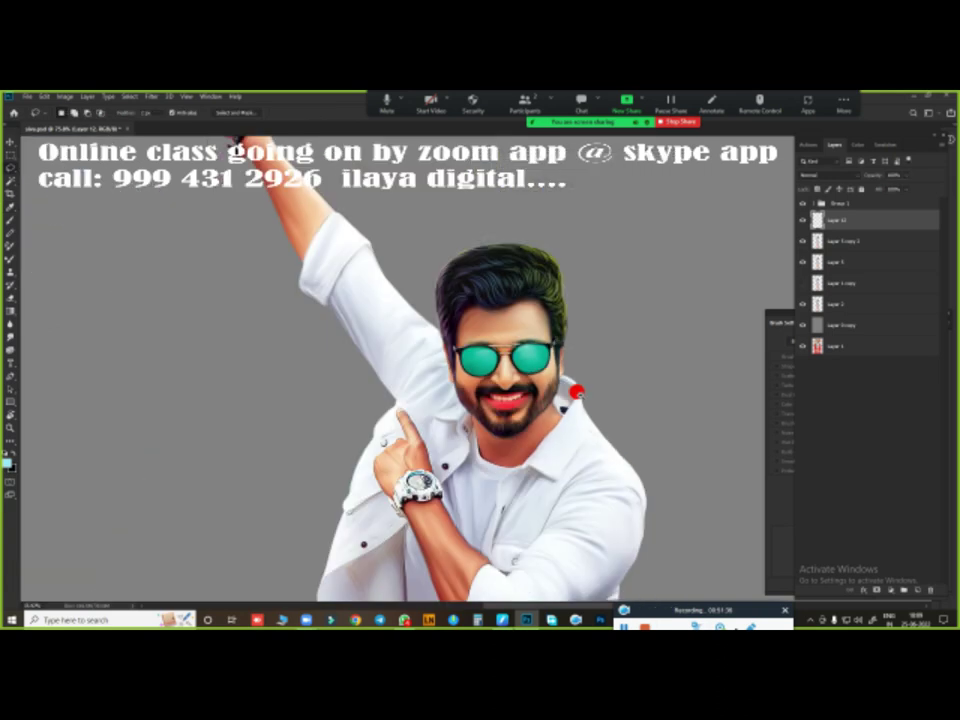
left_click_drag(904, 198, 890, 203)
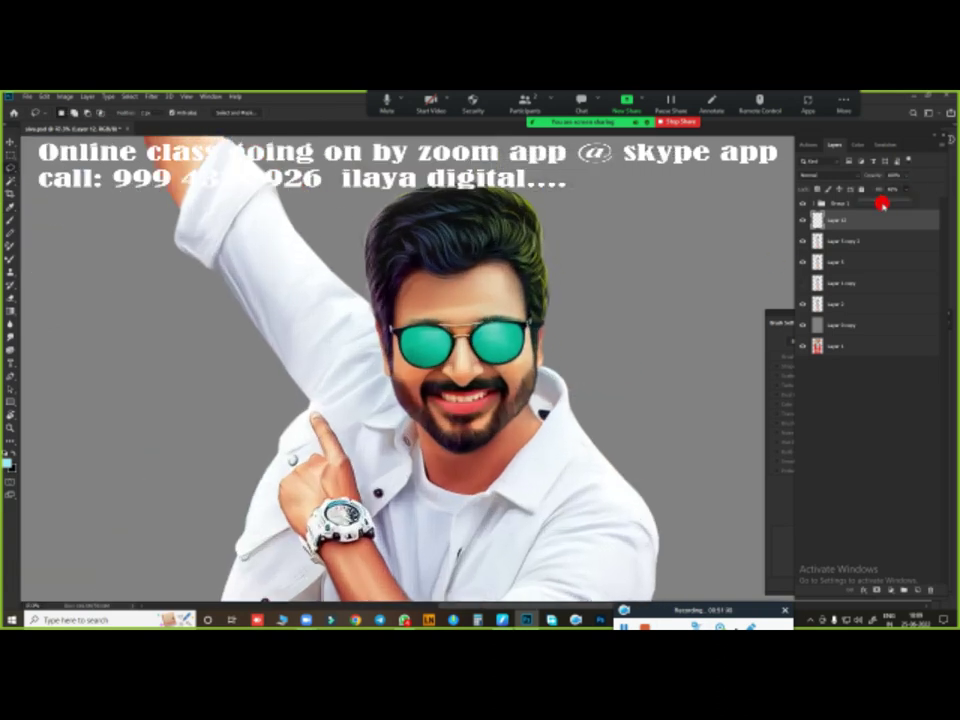
scroll(600, 371, "up", 3)
scroll(595, 345, "down", 2)
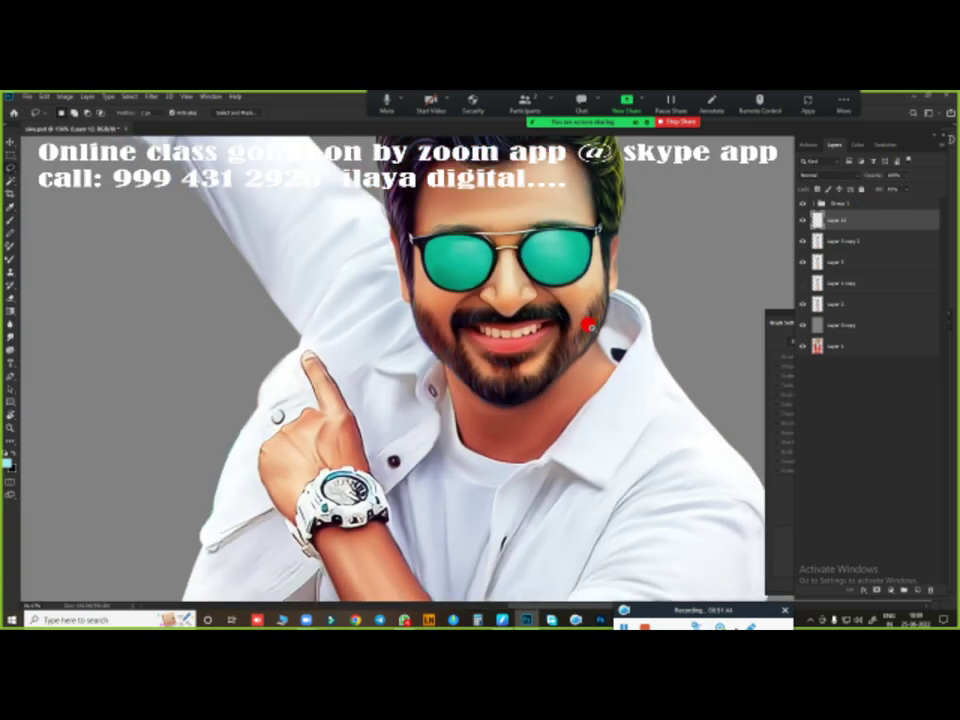
scroll(589, 321, "down", 1)
scroll(625, 287, "down", 1)
left_click(905, 185)
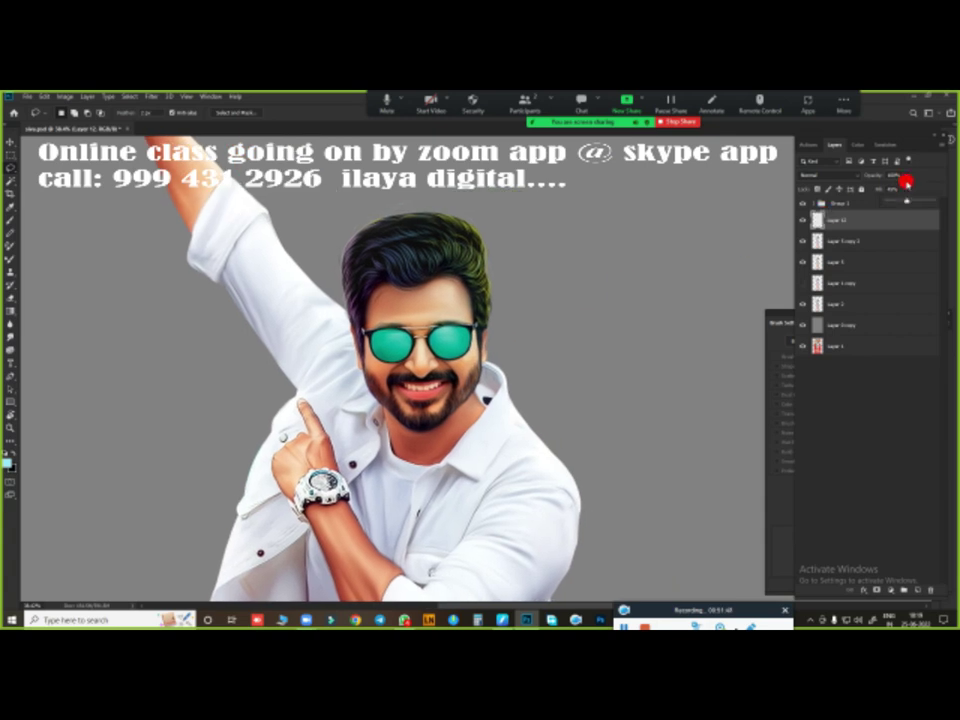
left_click(803, 220)
- Raise Layer 12's saturation to about +28 in Hue/Saturation and apply it
key("ctrl+u")
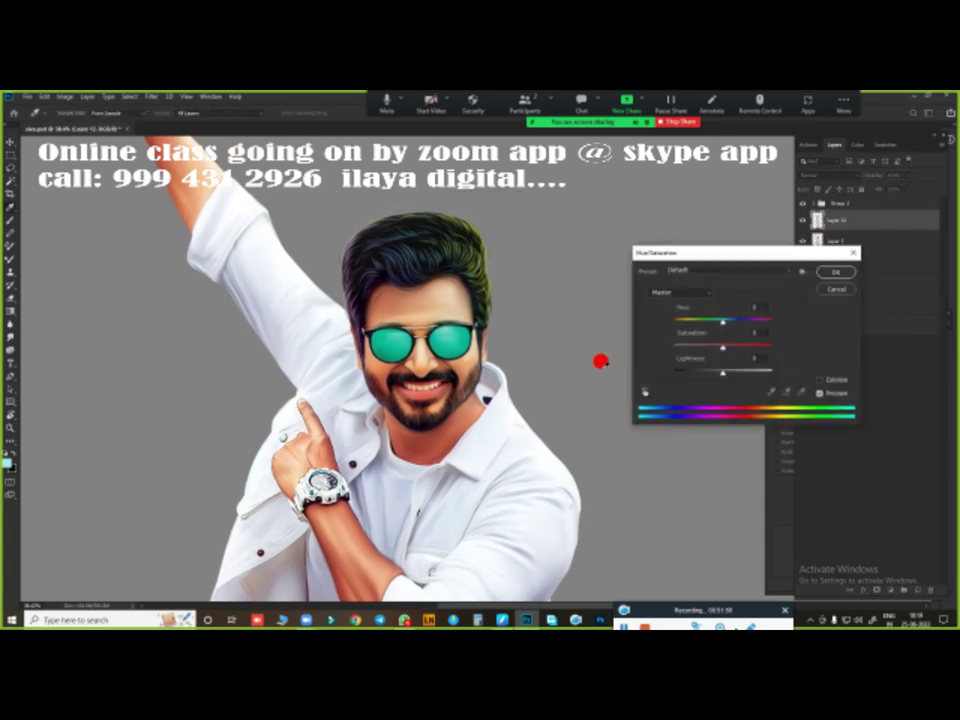
scroll(600, 361, "up", 3)
scroll(566, 368, "down", 2)
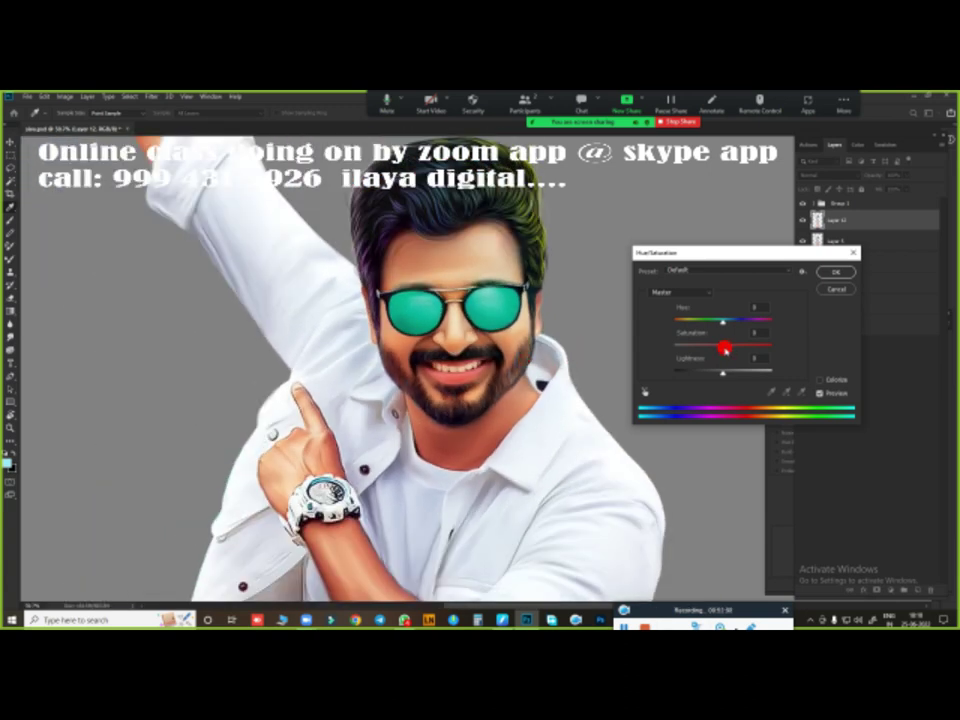
left_click_drag(731, 348, 757, 347)
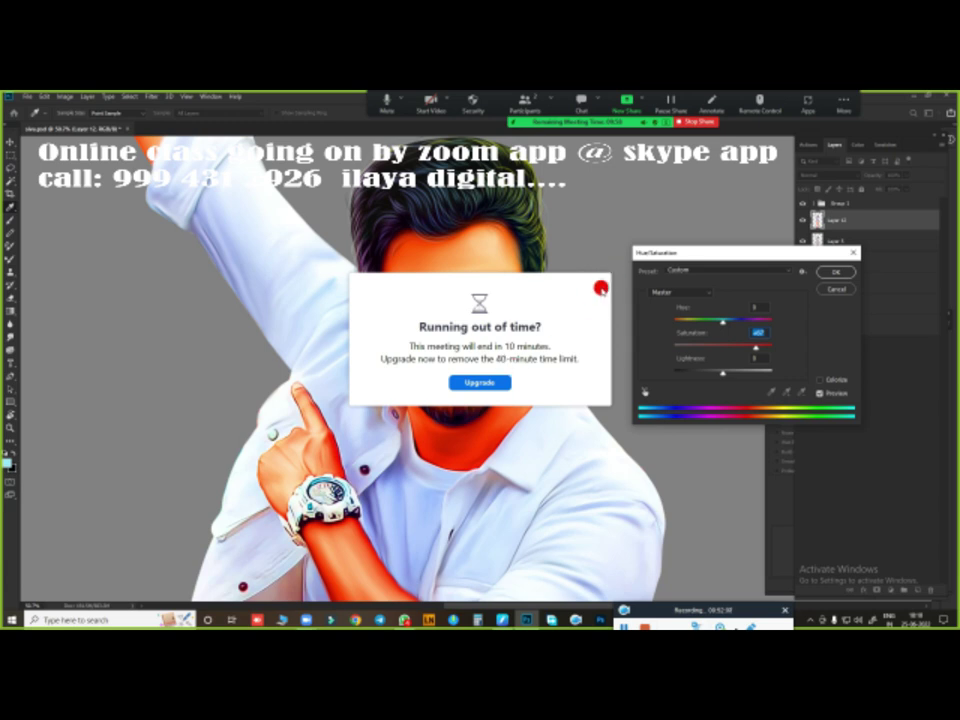
left_click(600, 289)
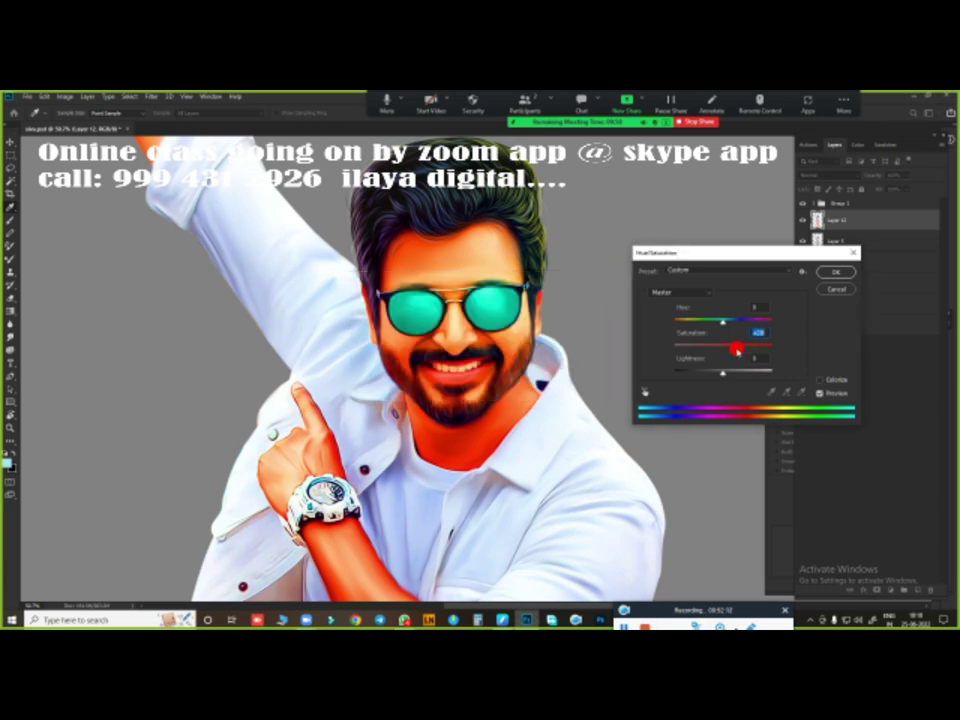
left_click_drag(737, 349, 742, 350)
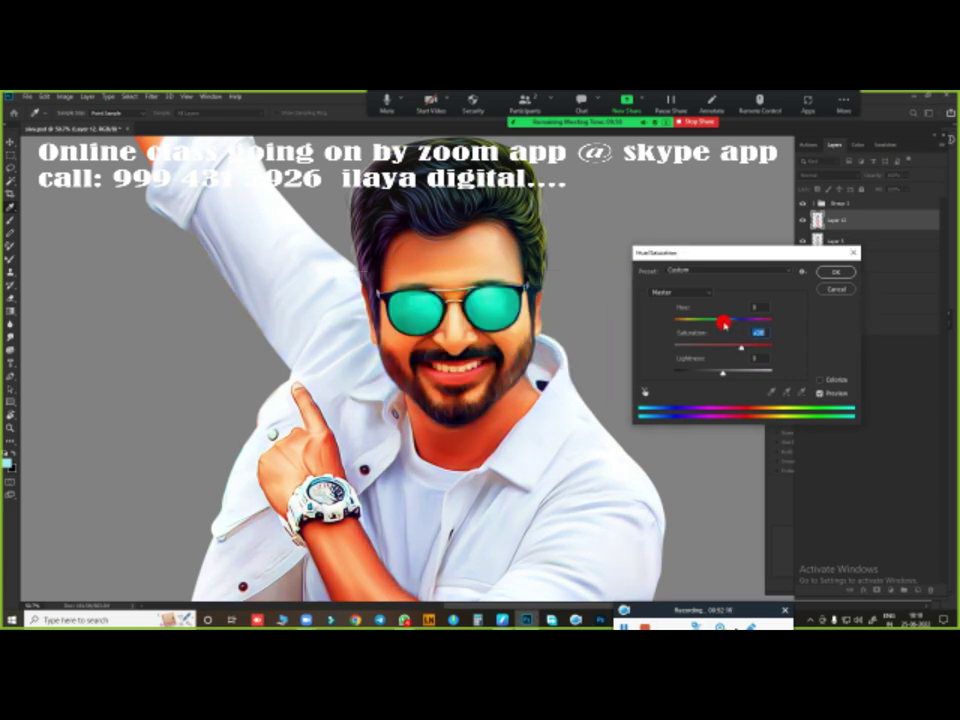
left_click(723, 321)
left_click(836, 272)
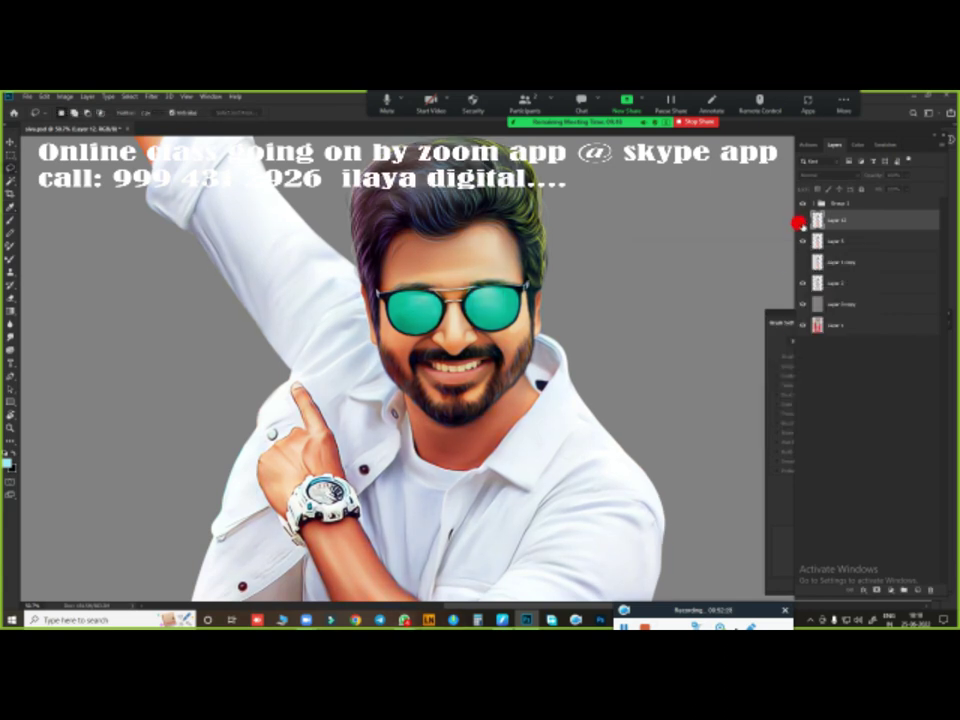
- In Curves, set the RGB black point to 20 and white point to 237
key("ctrl+m")
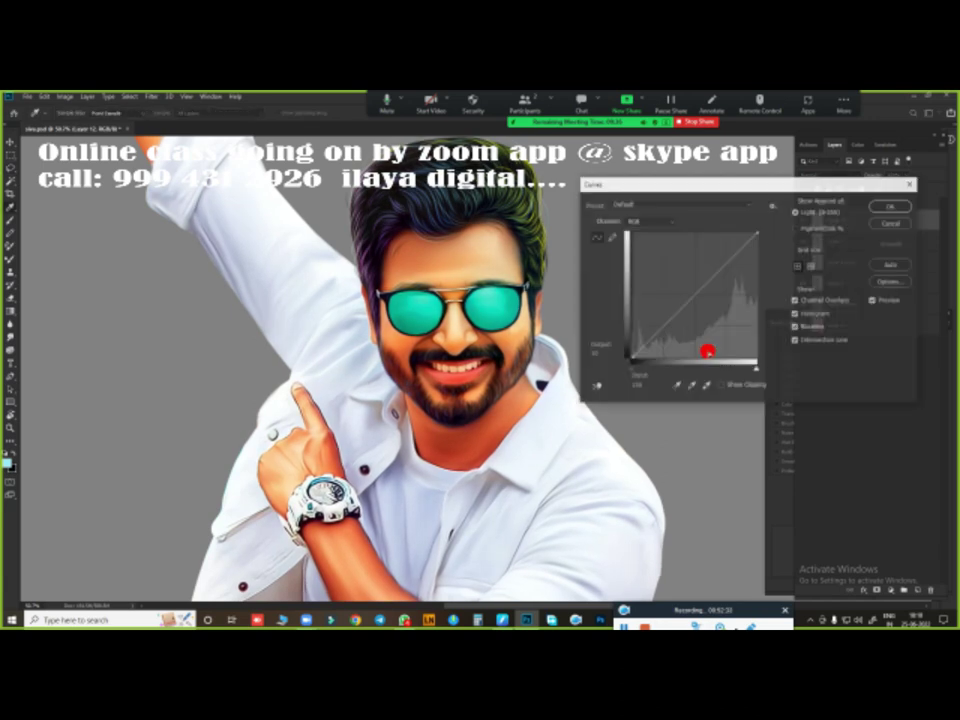
mouse_move(630, 368)
left_mouse_down()
mouse_move(640, 366)
mouse_move(628, 366)
left_mouse_up()
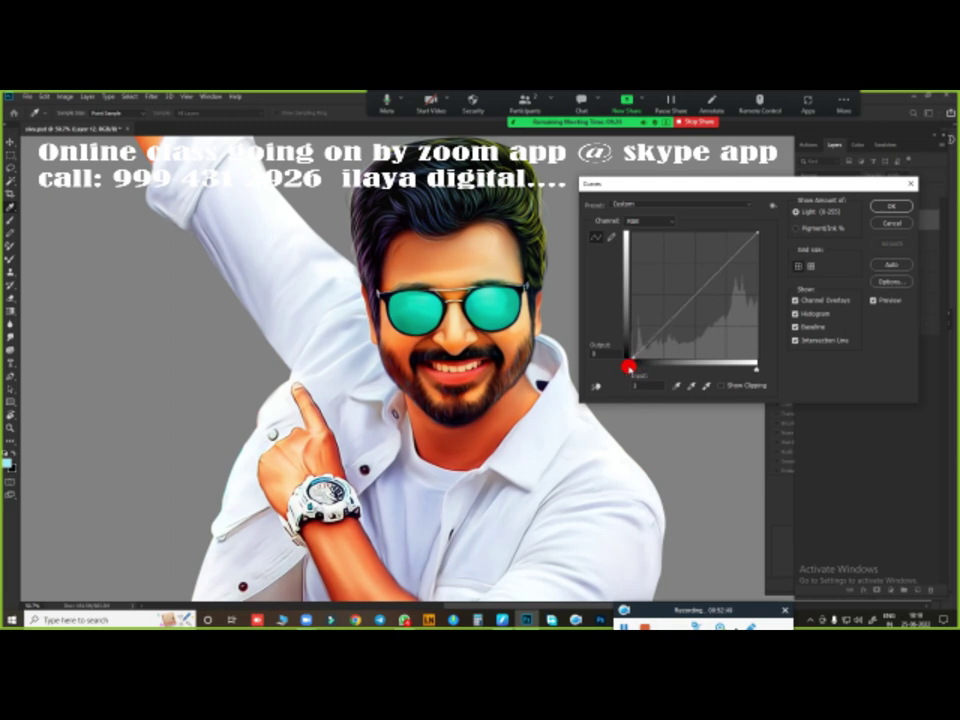
left_click_drag(753, 367, 747, 371)
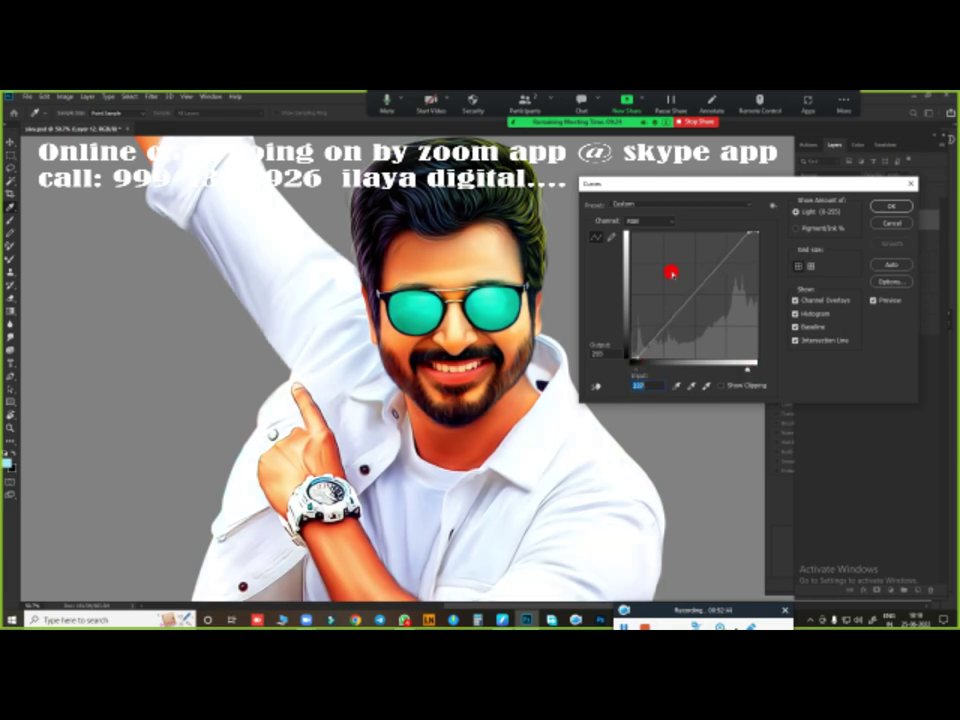
- Set the Blue white point to 218 for cyan glasses, tweak Red, and apply the Curves
left_click(650, 220)
left_click(640, 259)
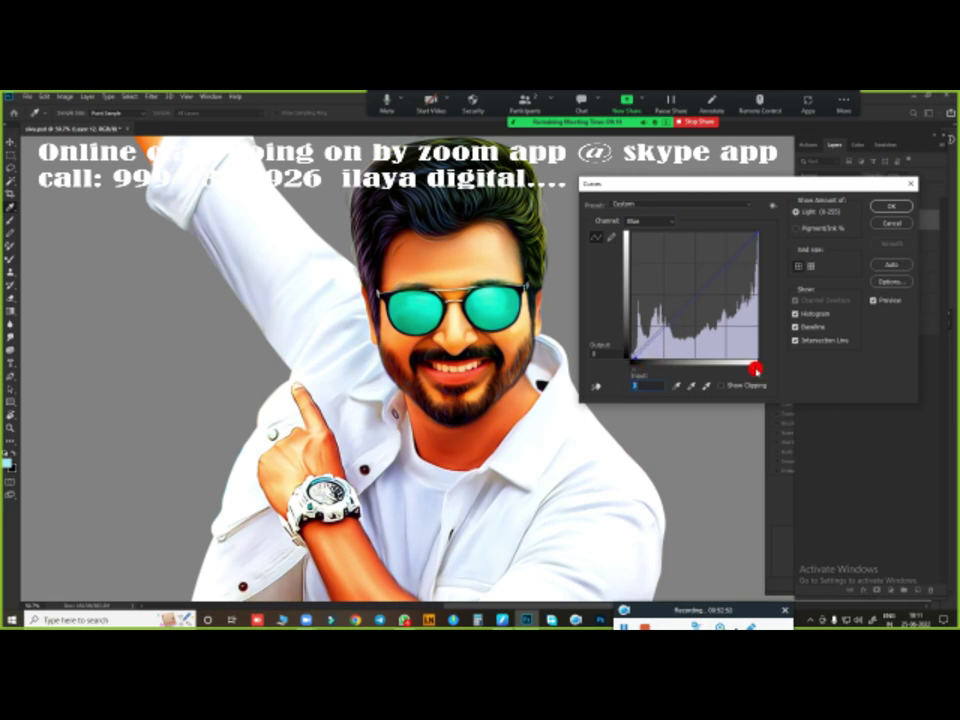
left_click_drag(755, 368, 738, 368)
left_click(651, 218)
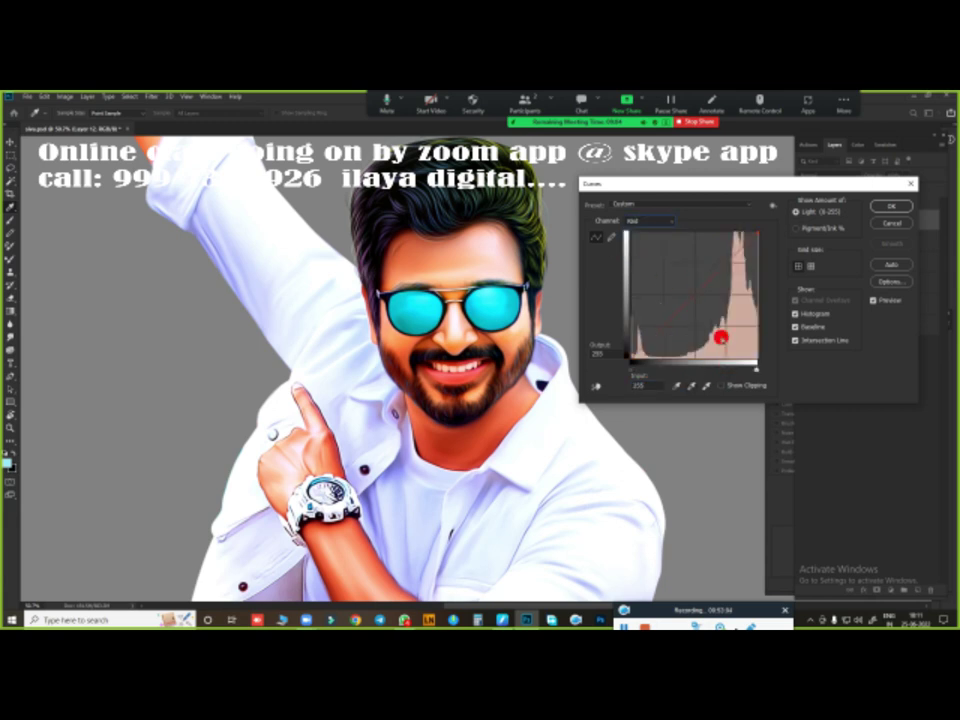
left_click(651, 220)
left_click(643, 244)
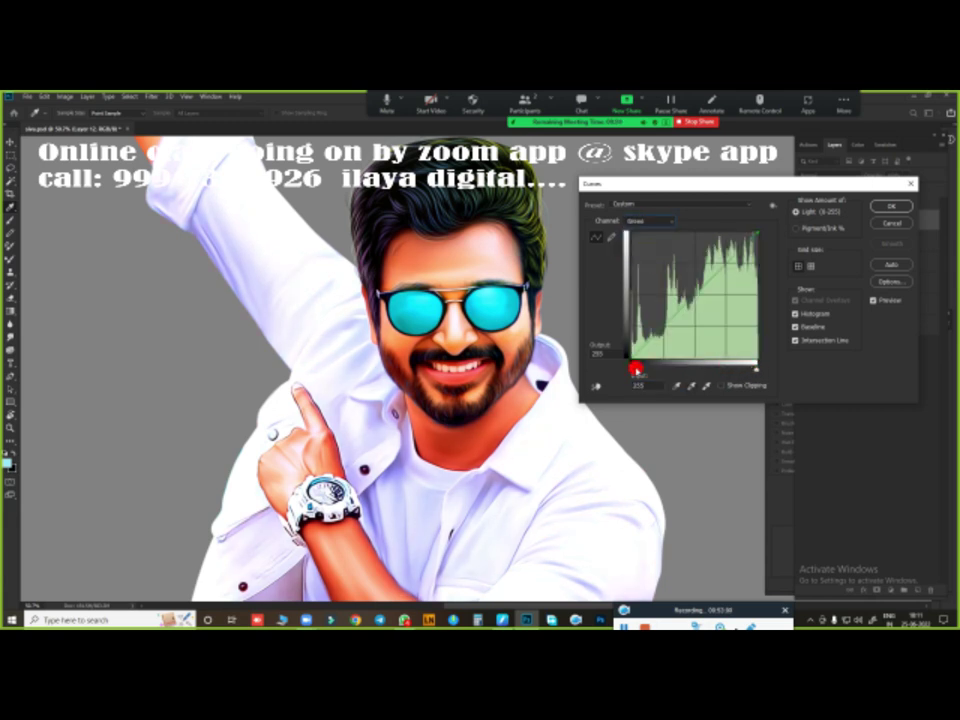
left_click_drag(634, 369, 629, 368)
left_click(650, 220)
left_click(638, 256)
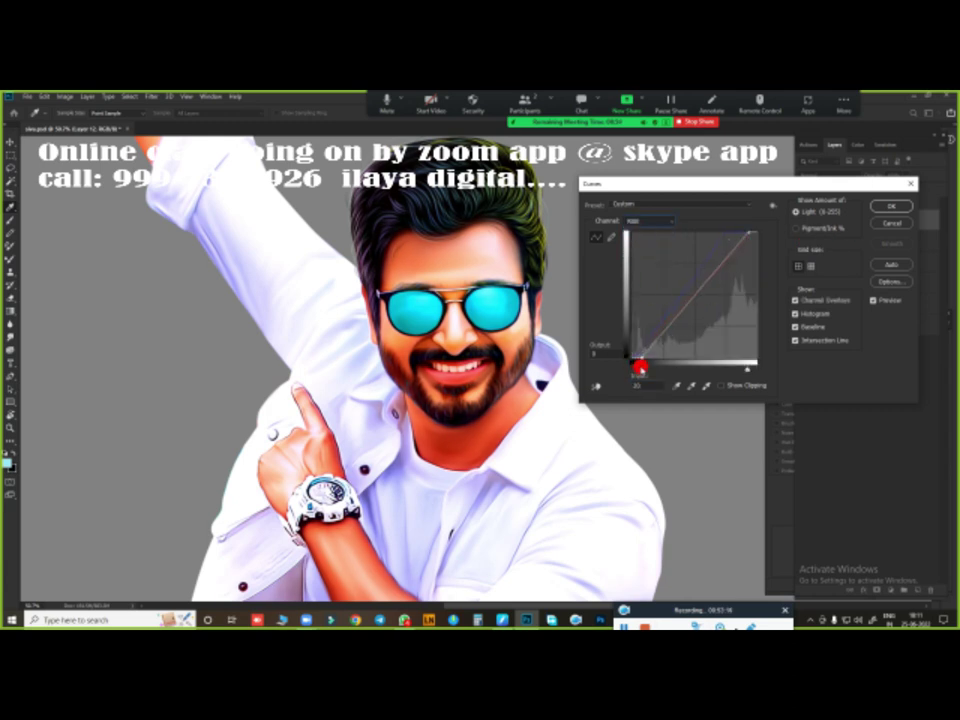
left_click(870, 223)
scroll(558, 353, "down", 2)
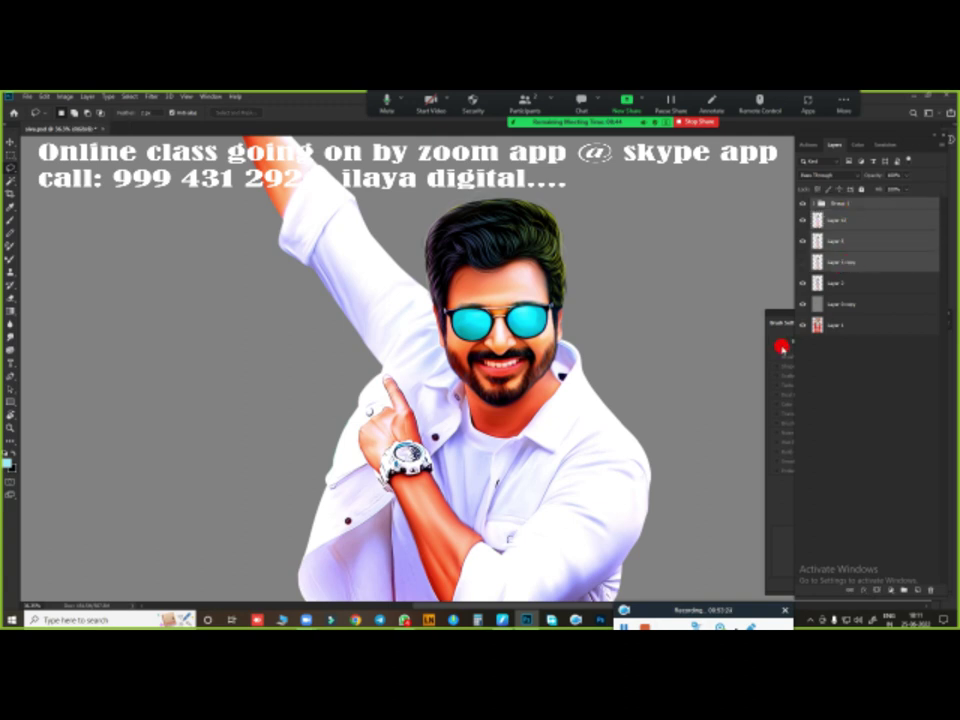
- Collapse Group 1, toggle its visibility off and on for a before-and-after, and zoom out
left_click(810, 205)
scroll(540, 300, "up", 3)
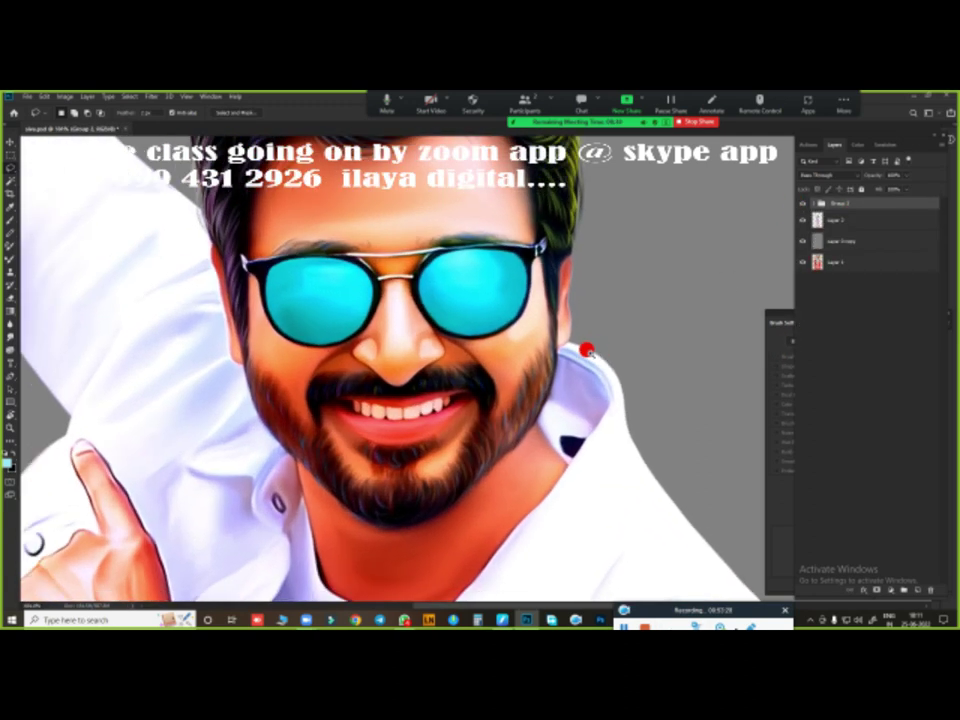
scroll(585, 368, "down", 1)
scroll(594, 400, "up", 1)
scroll(594, 400, "down", 1)
left_click(802, 205)
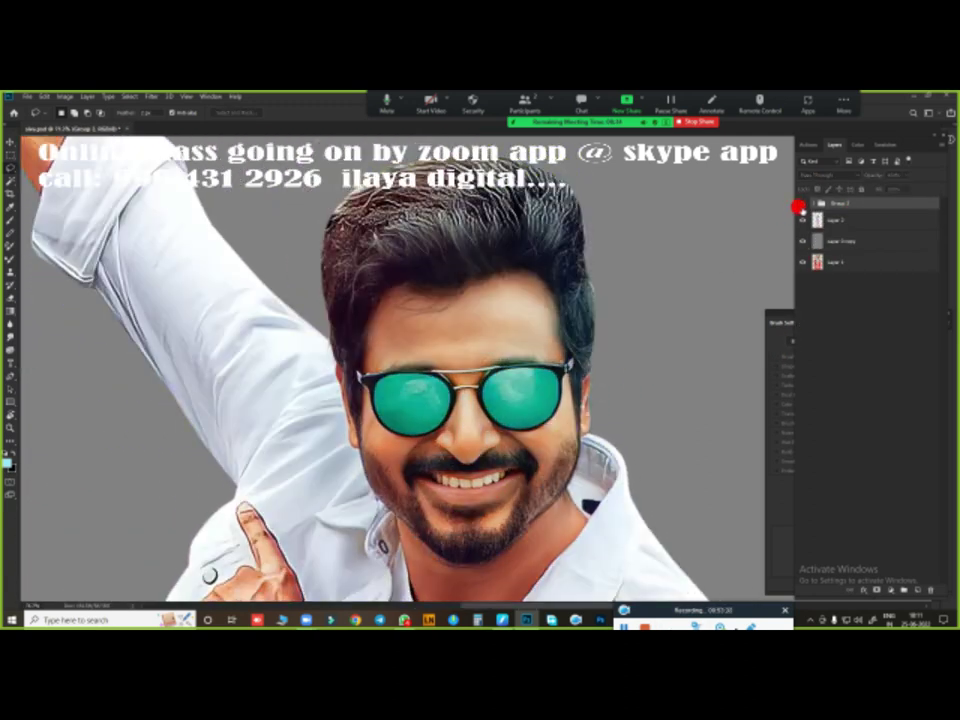
left_click(802, 205)
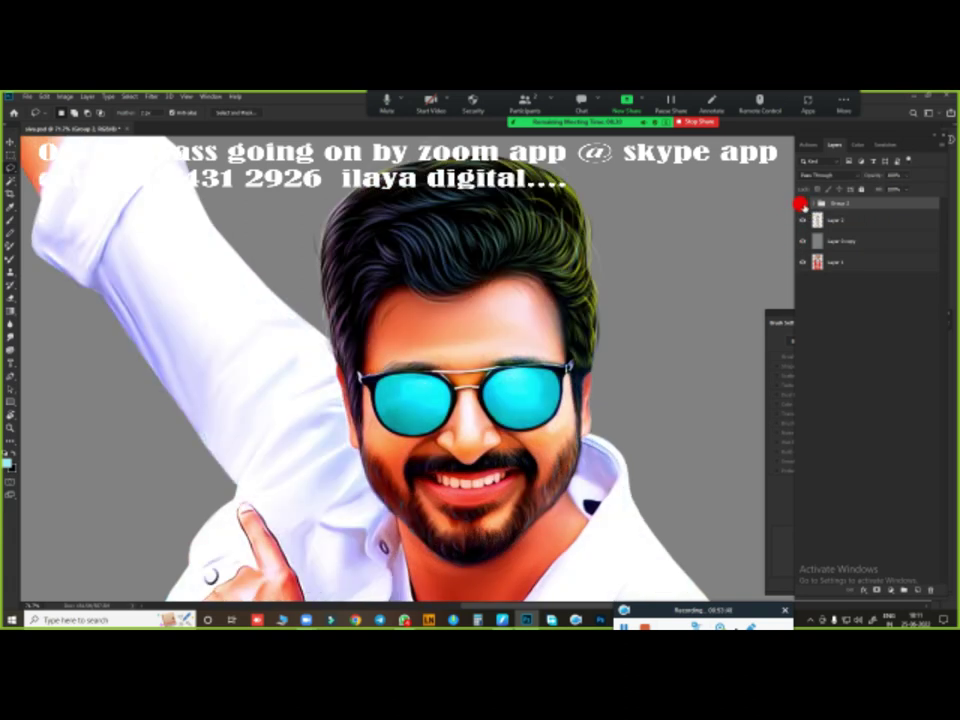
key("ctrl+minus")
key("ctrl+minus")
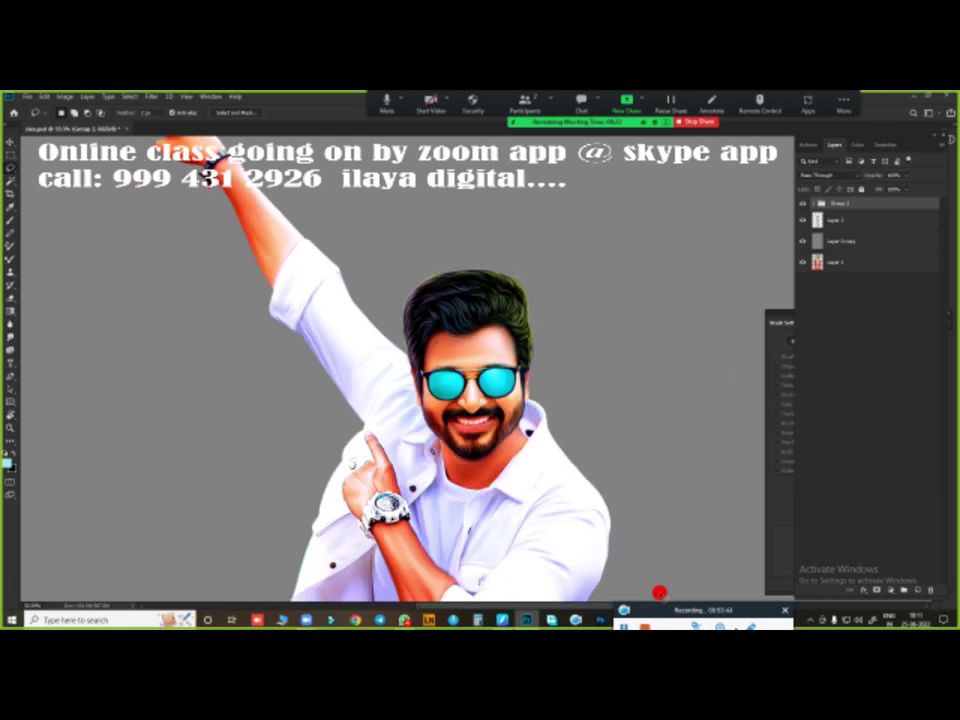